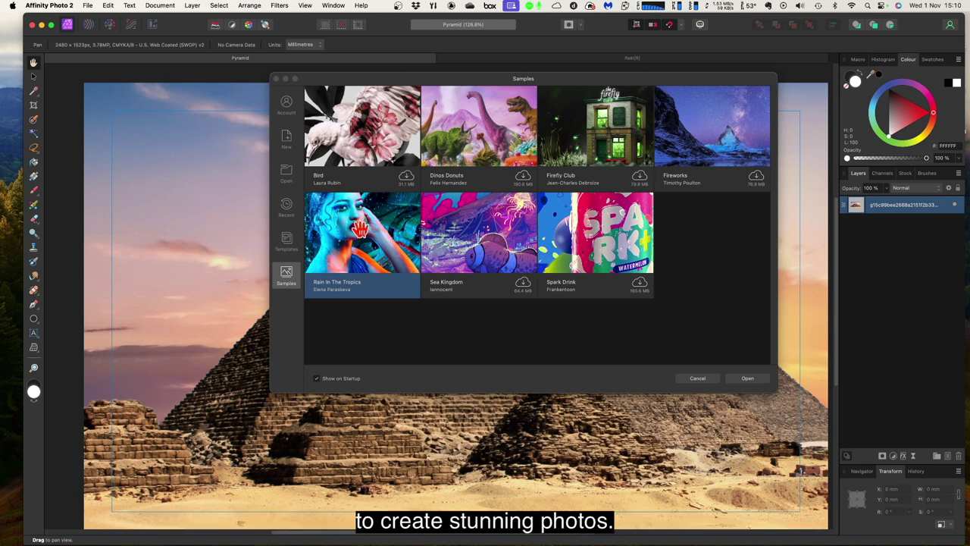
Step: Open the Rain In The Tropics sample from the Samples window
left_click(288, 281)
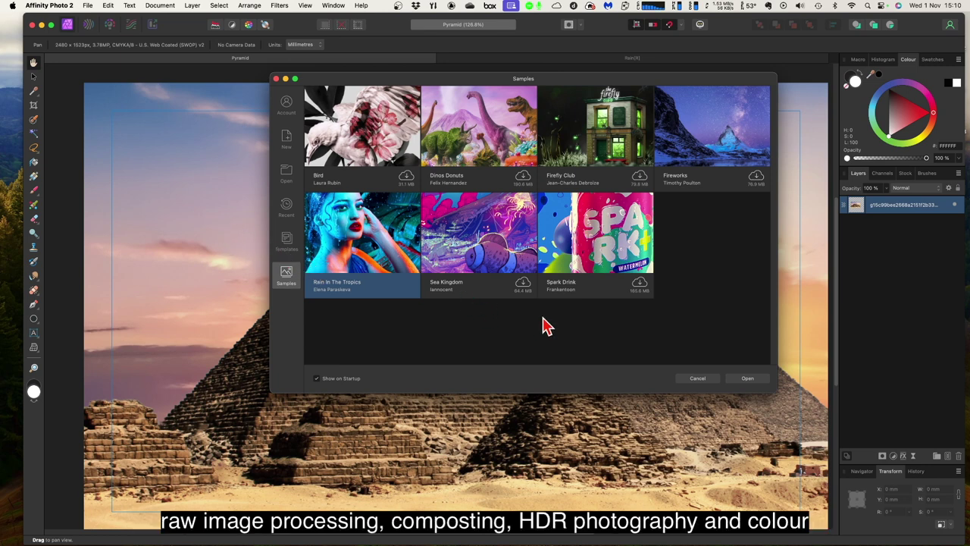
left_click(748, 382)
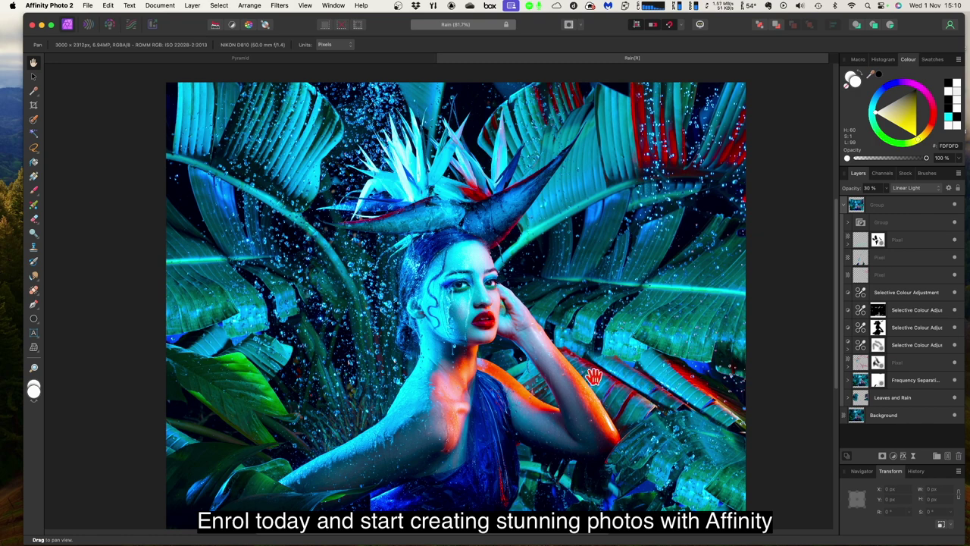
Step: Bring the Pyramid sunset photo back to the front using its document tab
key("ctrl+Tab")
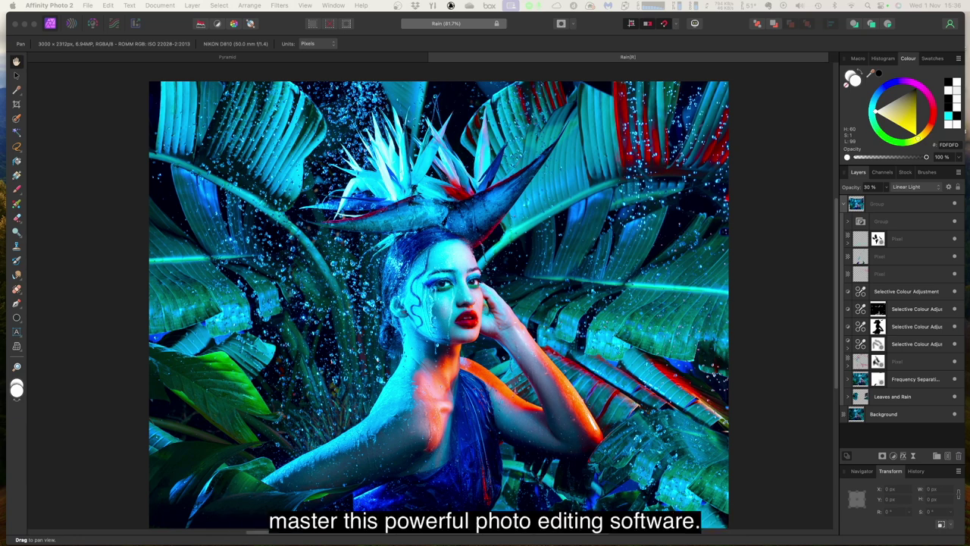
left_click(341, 60)
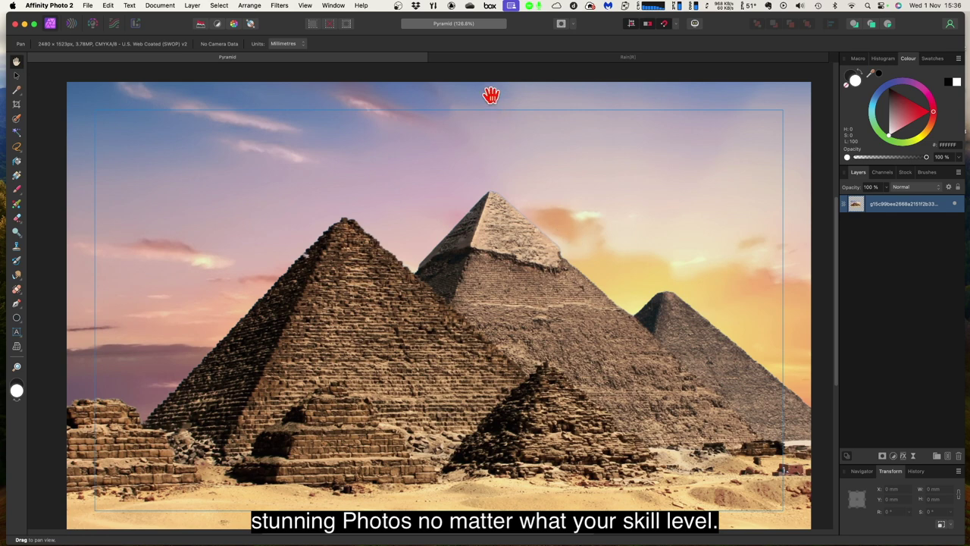
Step: Return to the Rain document and select Sea Kingdom in the account window's Samples list
left_click(491, 64)
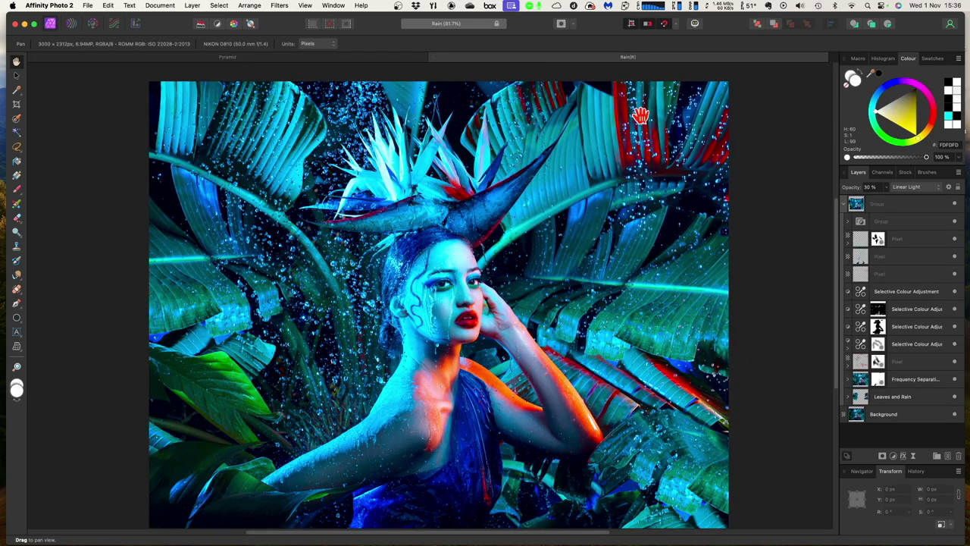
left_click(949, 24)
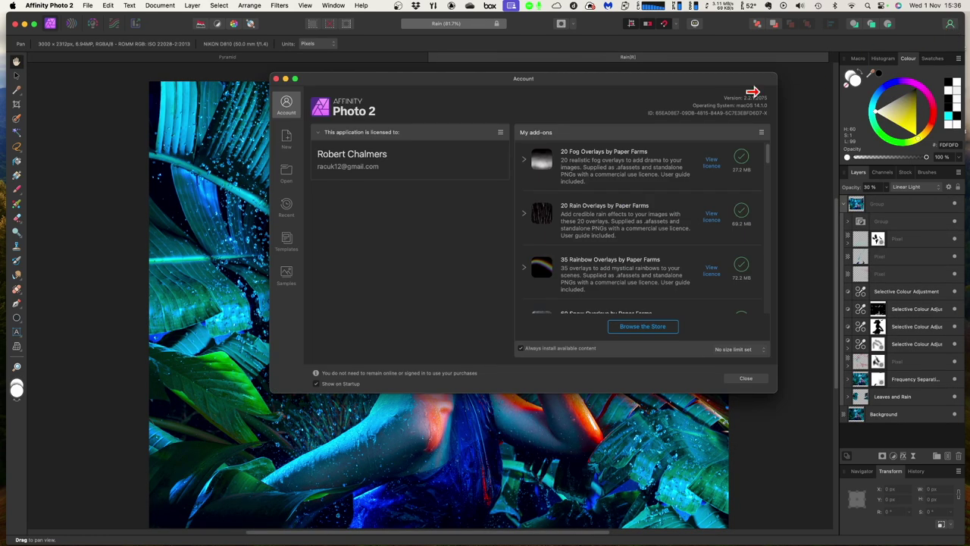
left_click(286, 276)
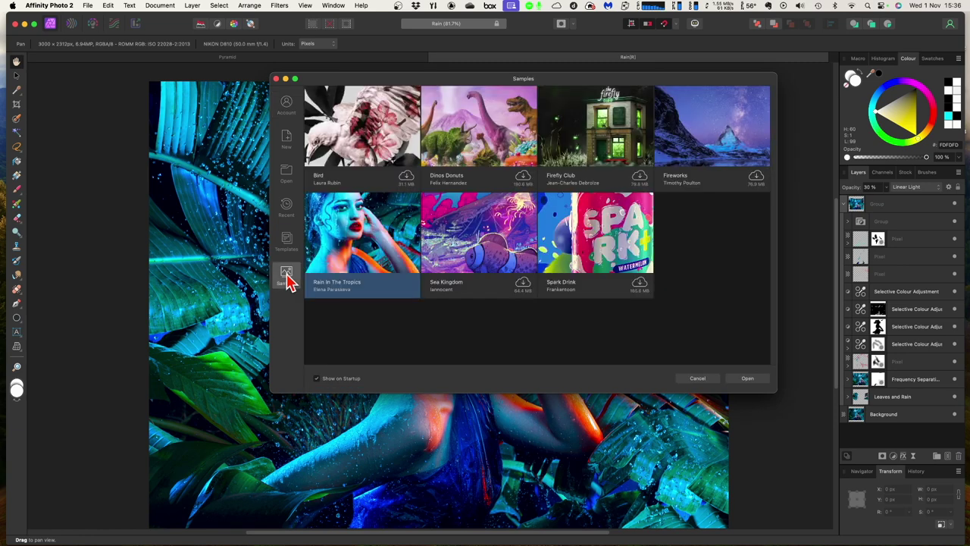
left_click(463, 236)
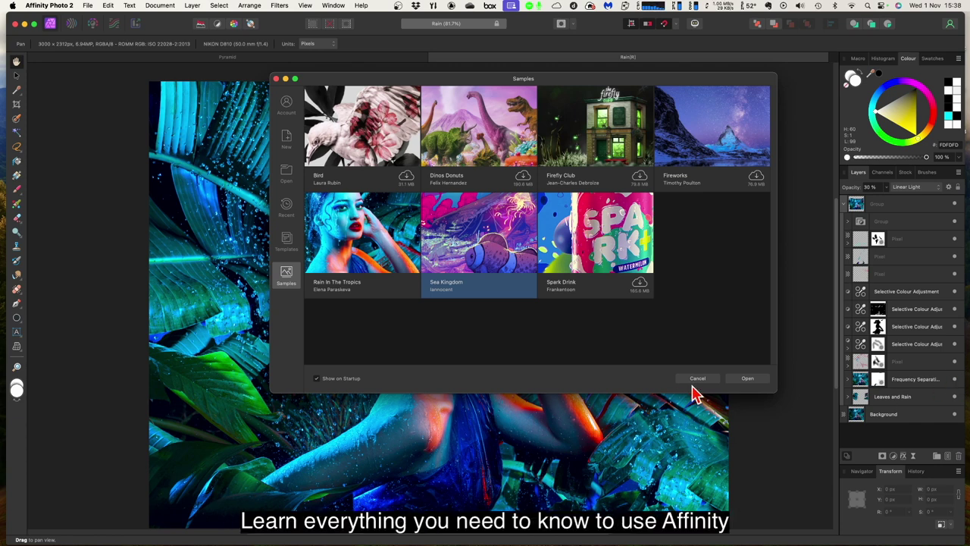
Step: Open Sea Kingdom as a third document, then flip through the Rain and Pyramid tabs
left_click(743, 380)
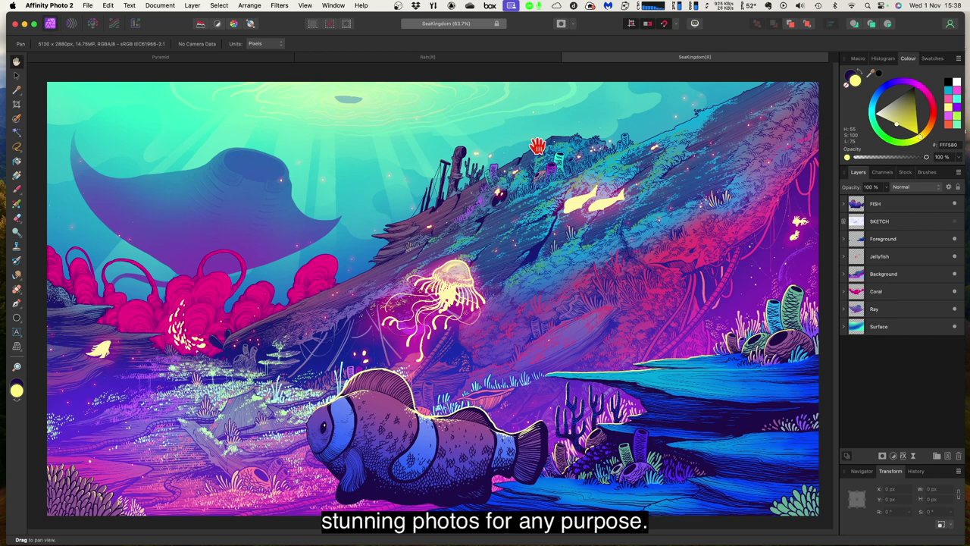
left_click(502, 60)
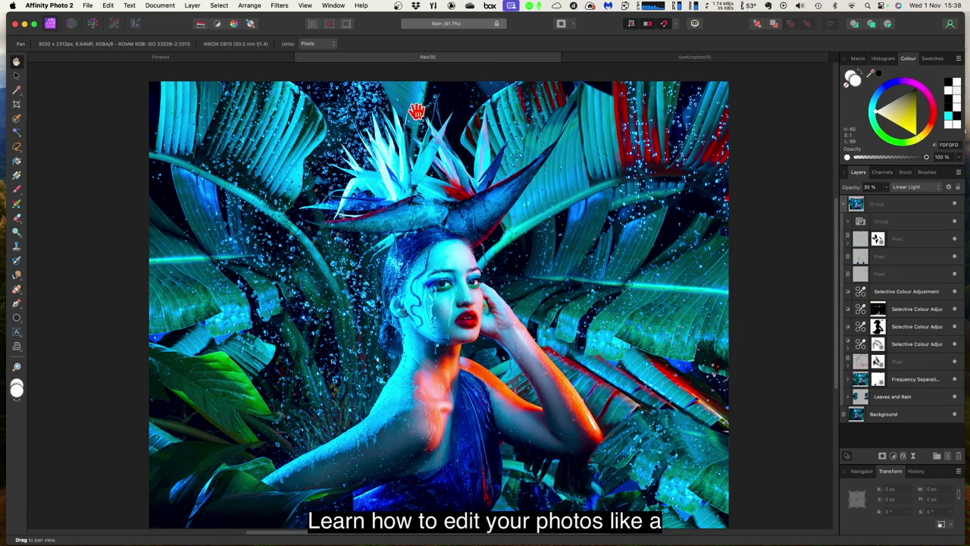
left_click(244, 60)
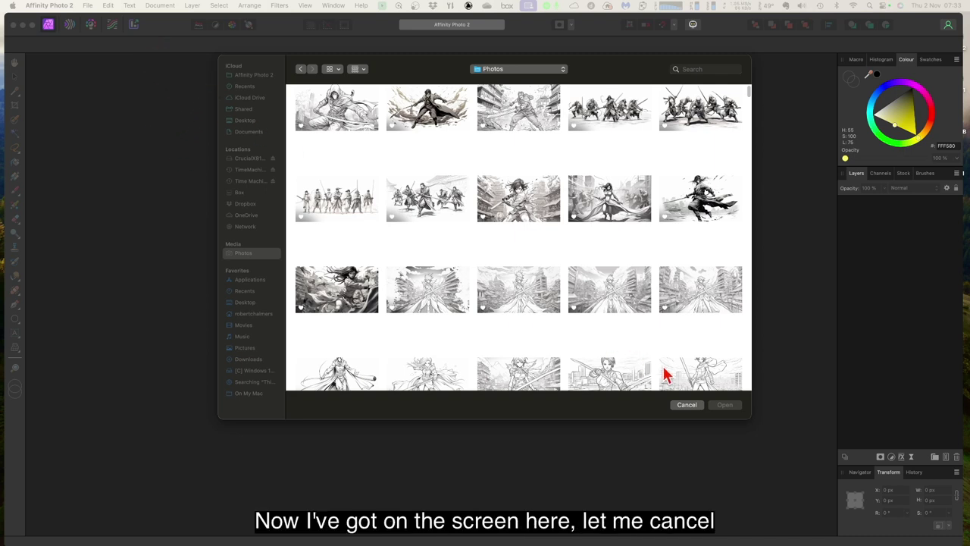
Step: Cancel the dialog and preview #FrightFall2022 Day 6 ap.afphoto through File > Open
left_click(691, 406)
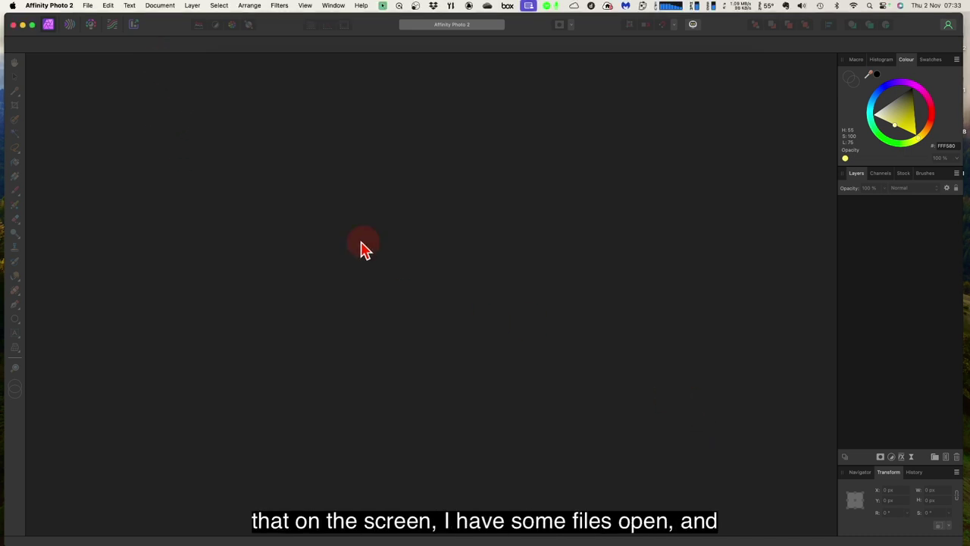
left_click(88, 6)
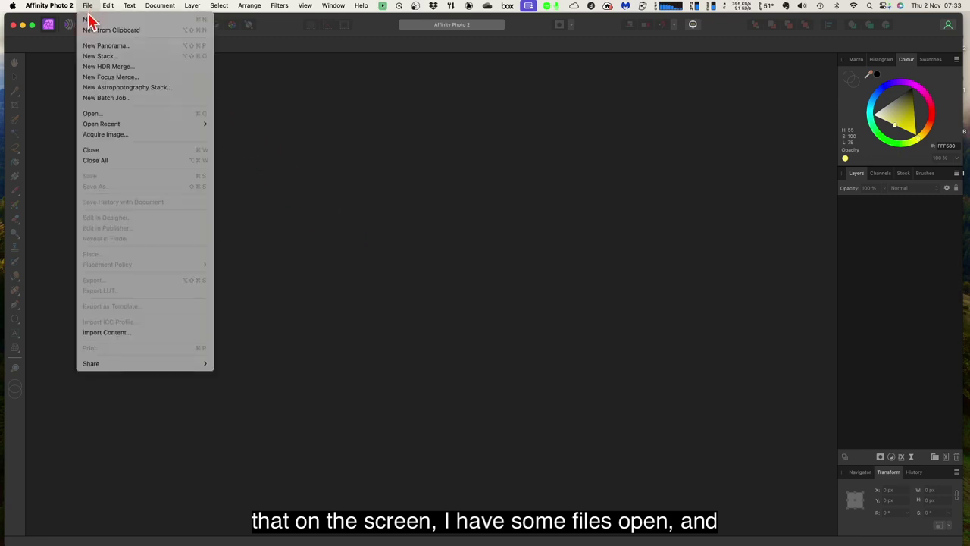
left_click(107, 115)
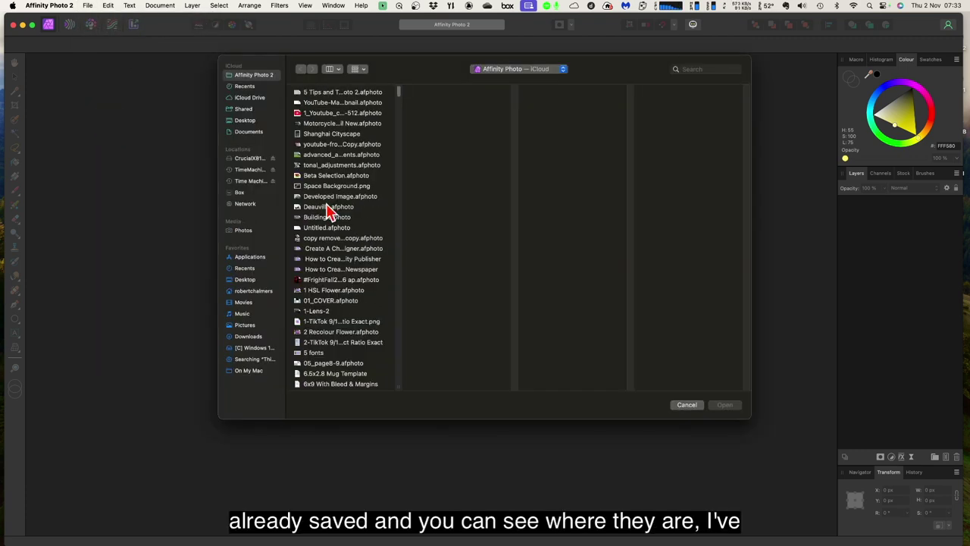
left_click(329, 284)
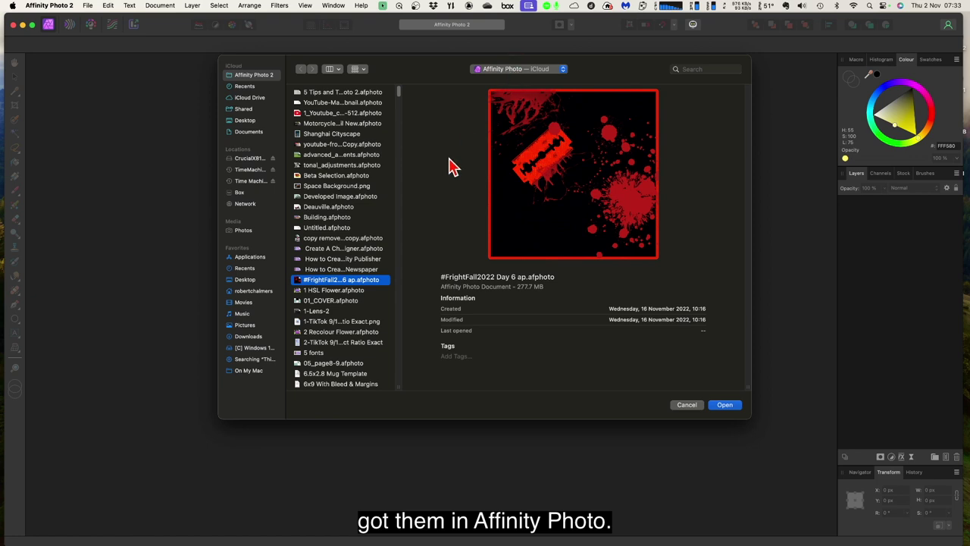
Step: Open the third grazing zebra RAW photo from the Apple Photos library
left_click(245, 233)
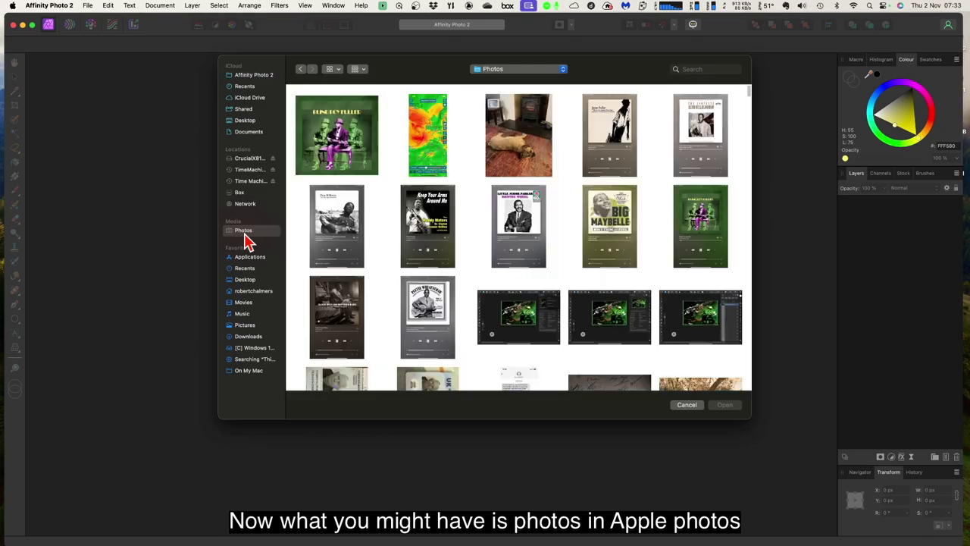
left_click(750, 92)
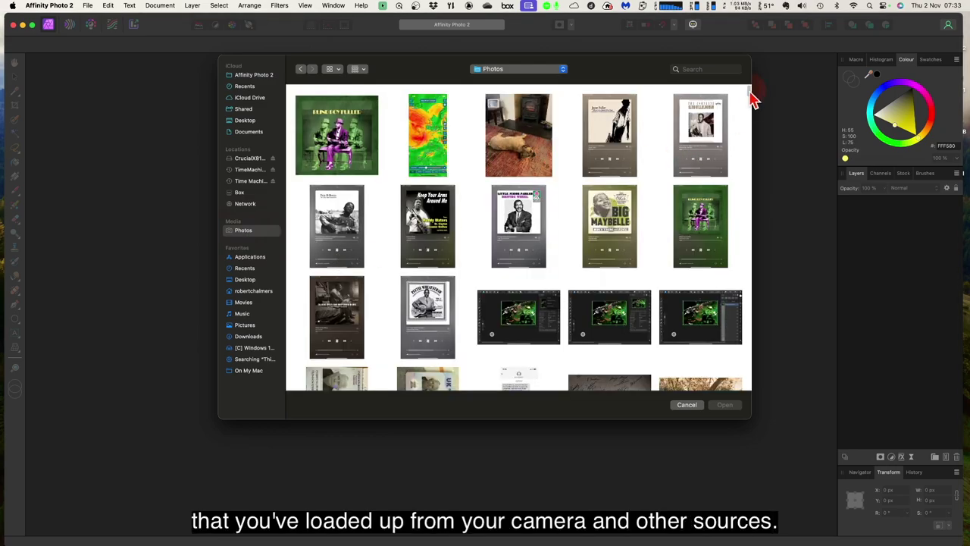
mouse_move(750, 92)
left_mouse_down()
mouse_move(751, 109)
mouse_move(751, 94)
left_mouse_up()
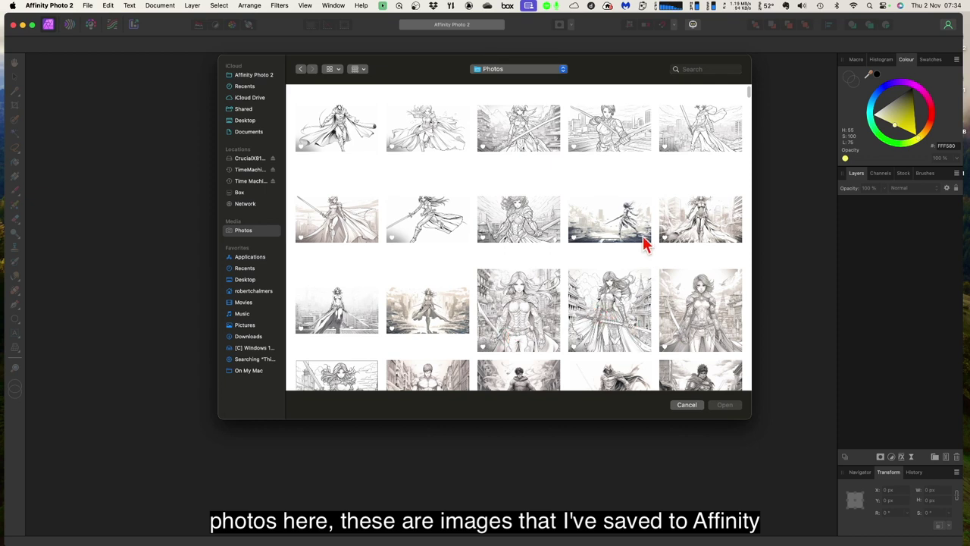
left_click(749, 104)
scroll(750, 106, "down", 15)
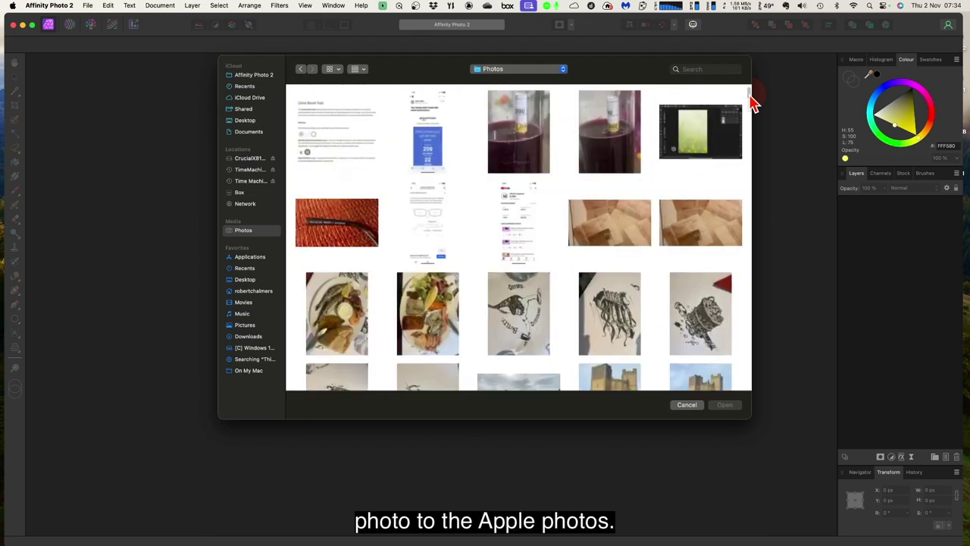
scroll(629, 288, "down", 5)
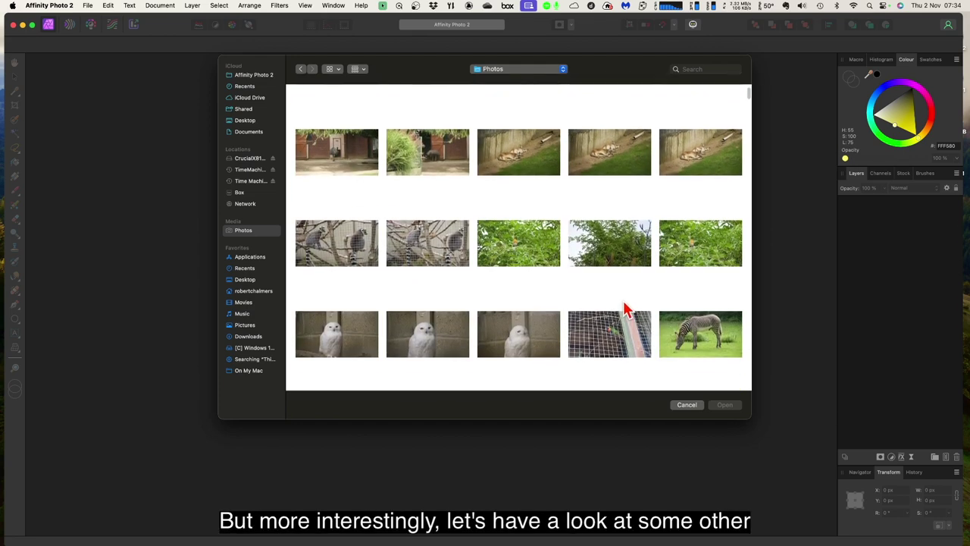
scroll(626, 309, "down", 2)
scroll(620, 304, "down", 2)
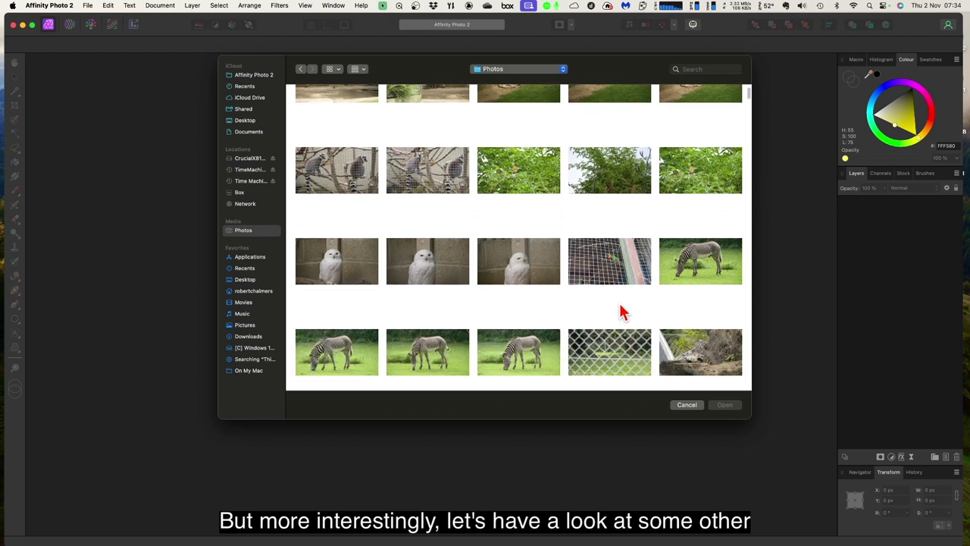
left_click(514, 331)
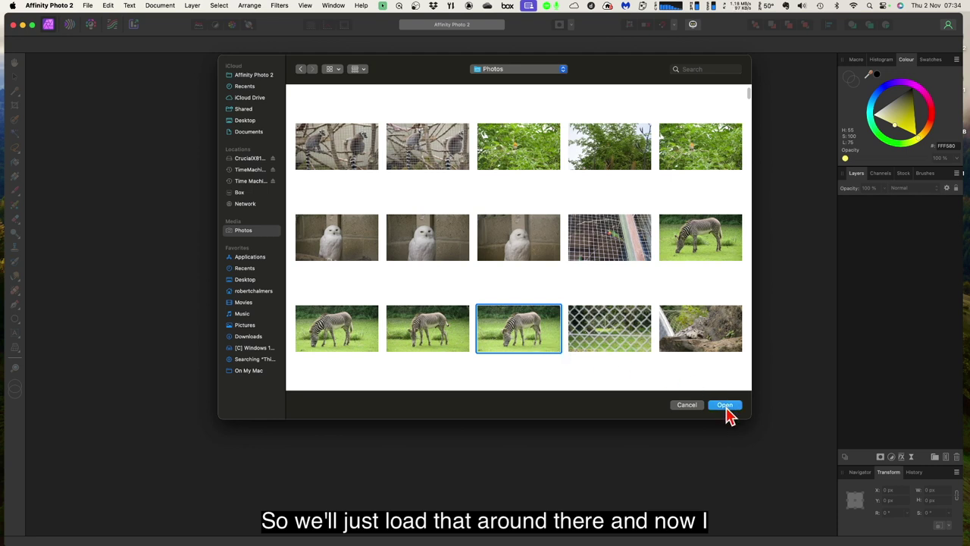
left_click(725, 406)
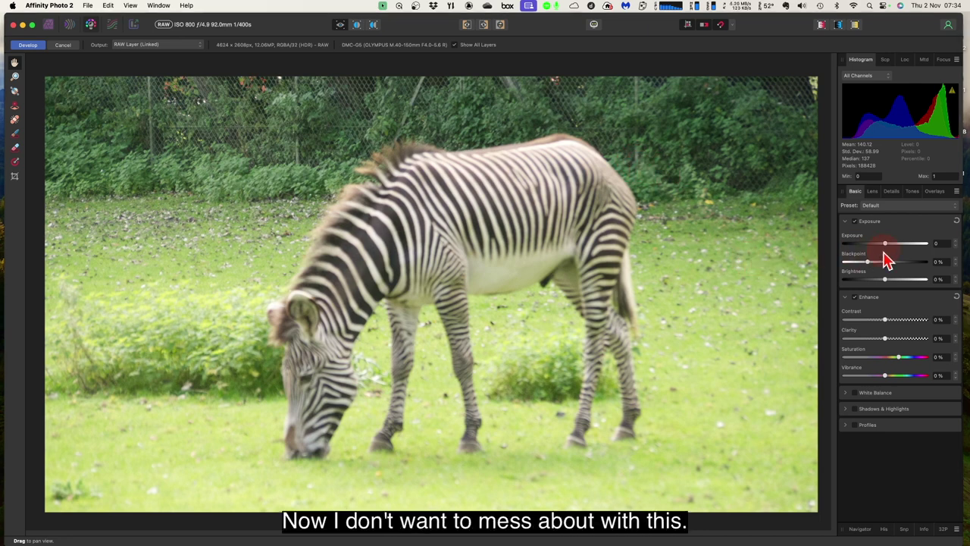
Step: Lower the zebra's exposure to about -0.386, darken brightness slightly, and raise contrast
mouse_move(889, 251)
left_mouse_down()
mouse_move(897, 253)
mouse_move(886, 252)
mouse_move(884, 263)
left_mouse_up()
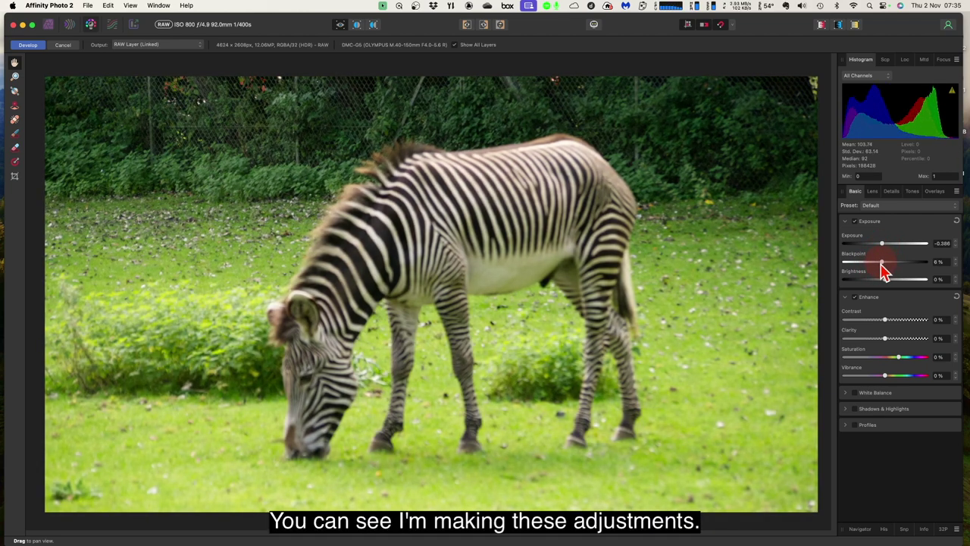
left_click_drag(885, 282, 883, 289)
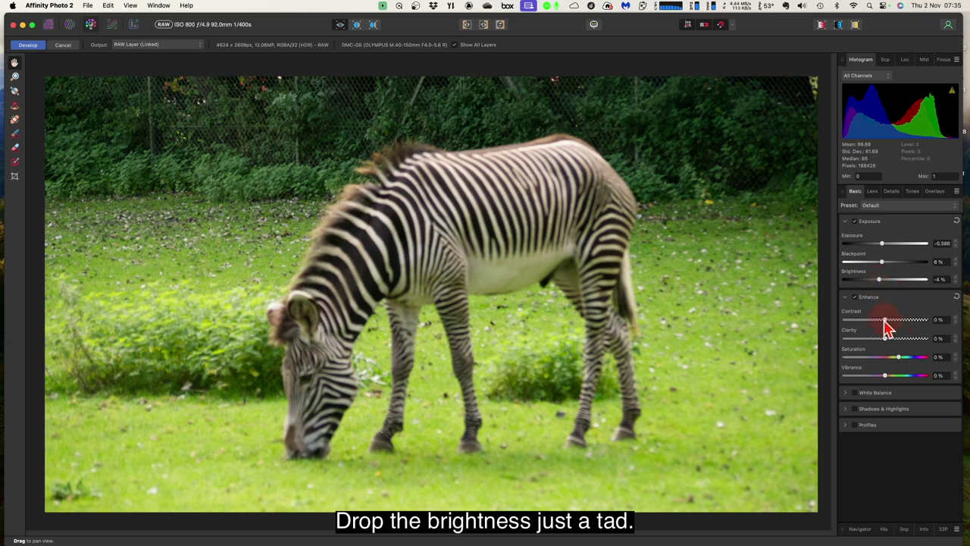
left_click_drag(884, 321, 892, 377)
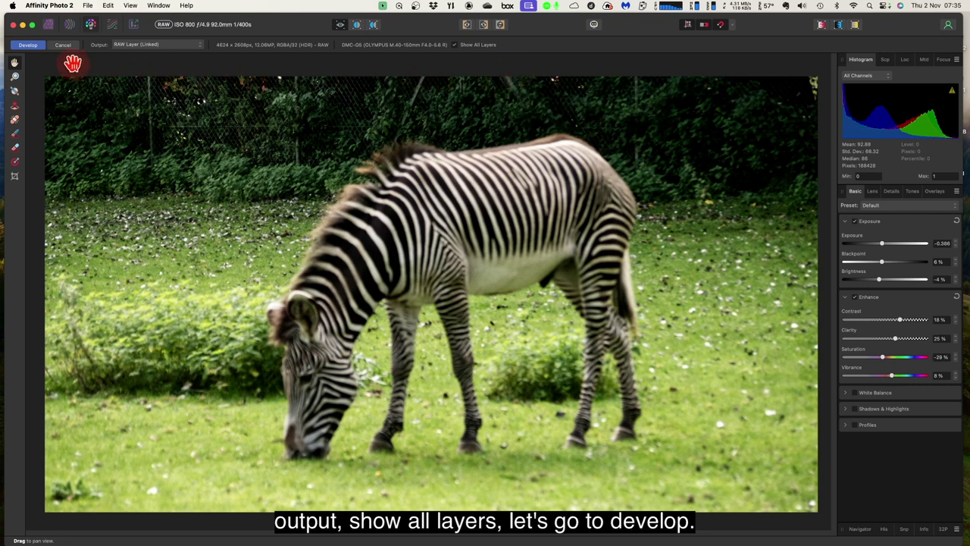
Step: Apply the RAW development so the zebra becomes a single P1100750.rw2 layer
left_click(28, 45)
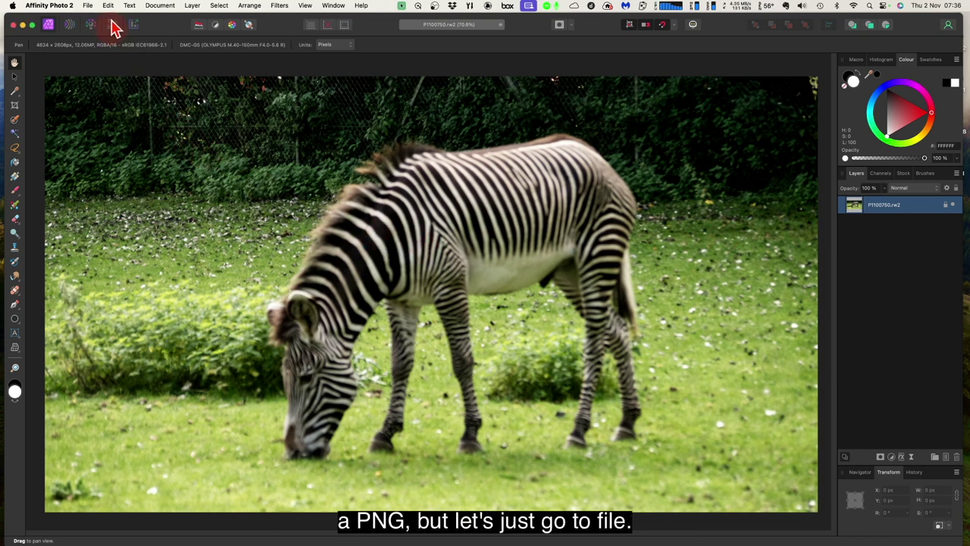
left_click(88, 6)
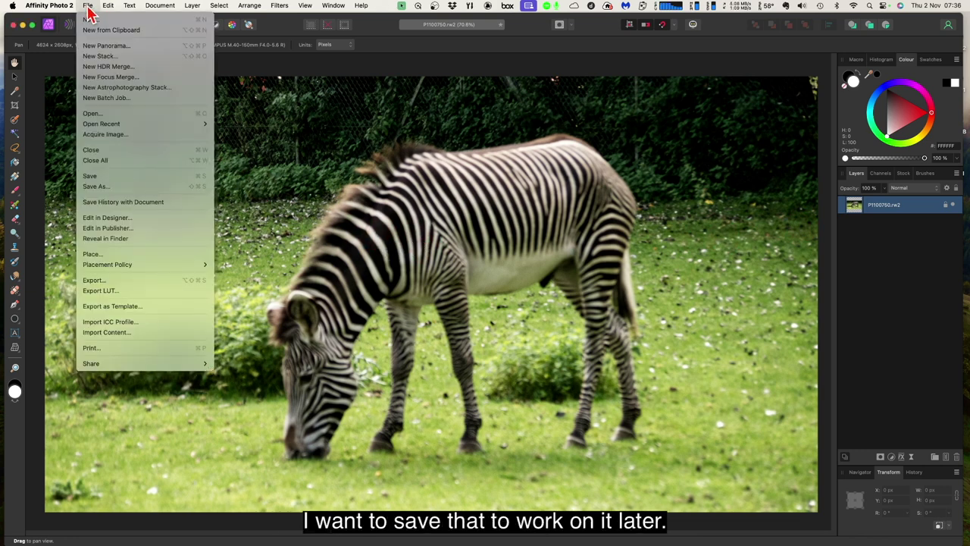
Step: Save As P1100750-Zebra in the Dropbox › Affinity Photo folder
left_click(114, 194)
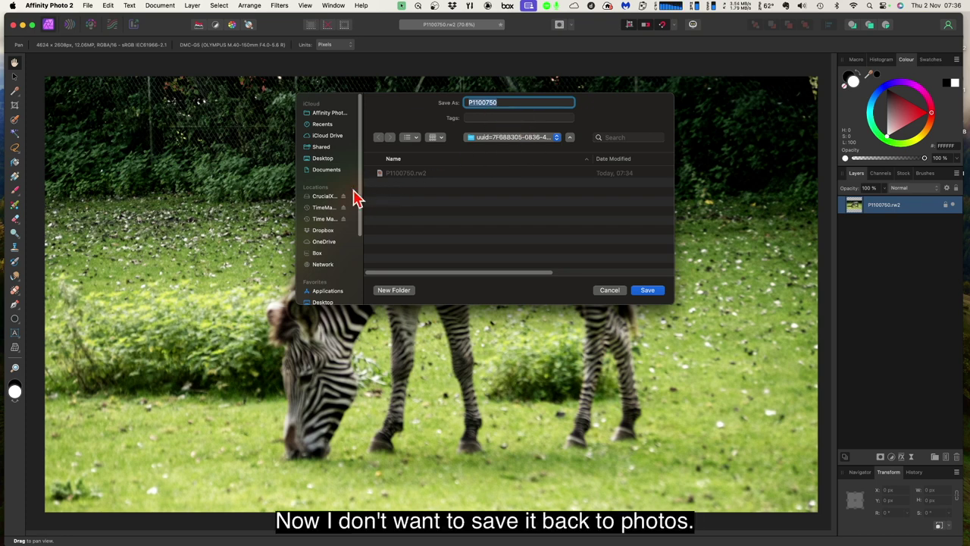
left_click(329, 232)
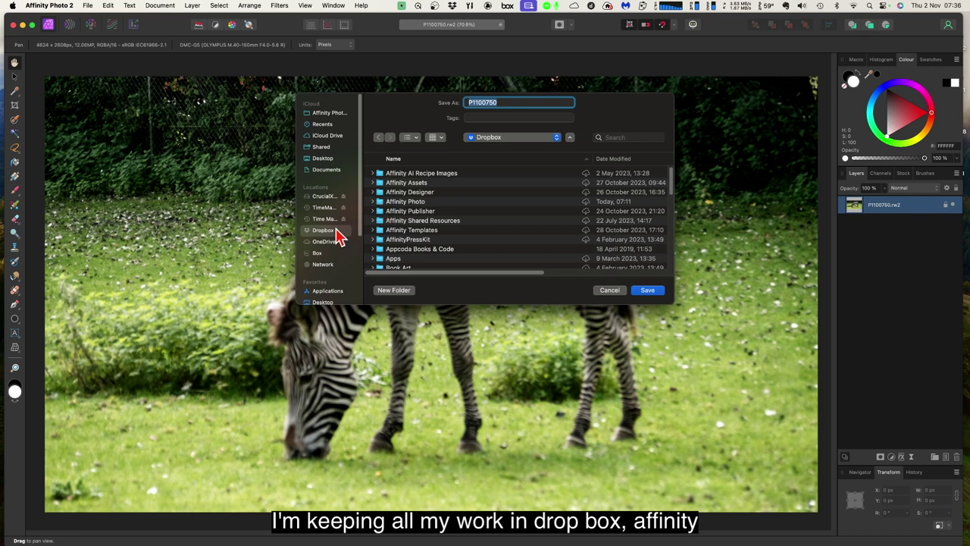
double_click(382, 205)
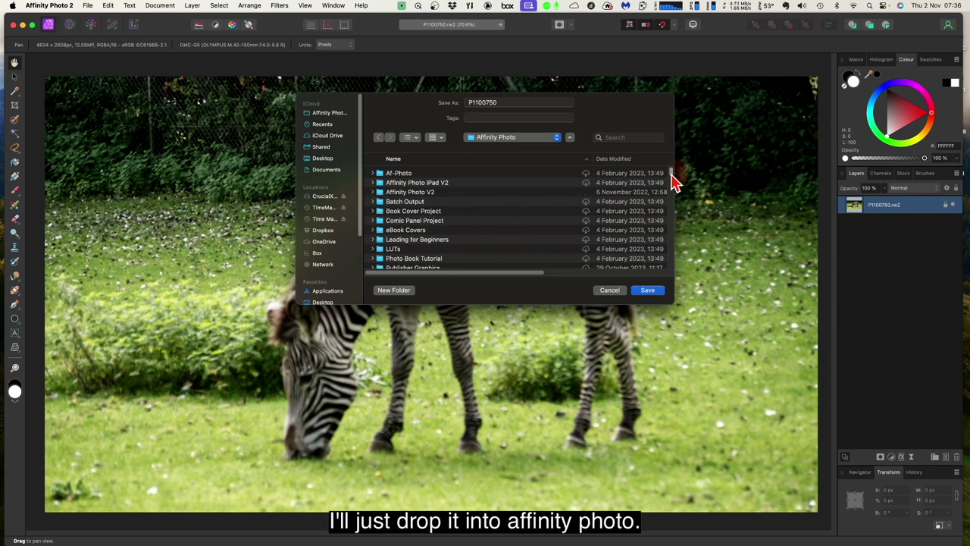
scroll(673, 181, "down", 5)
scroll(673, 180, "up", 5)
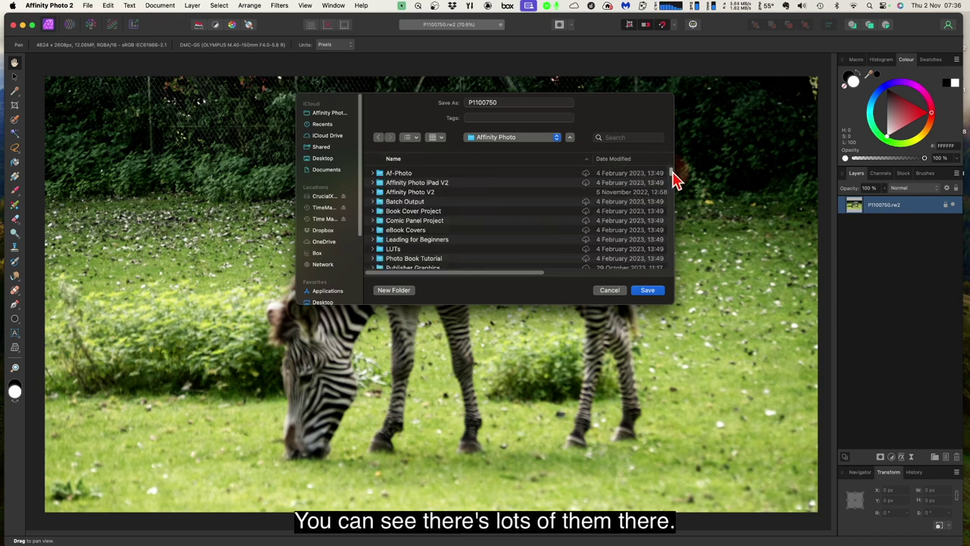
left_click(508, 102)
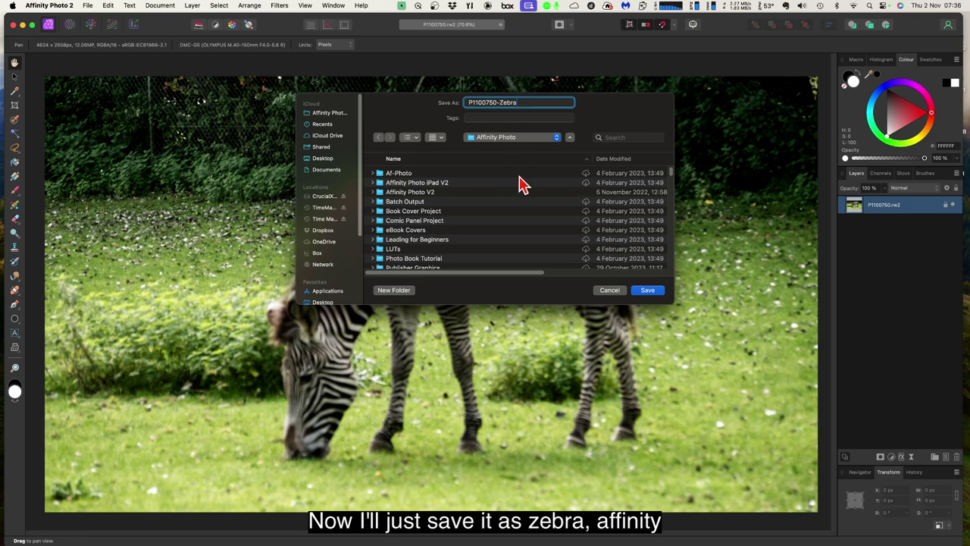
left_click(648, 292)
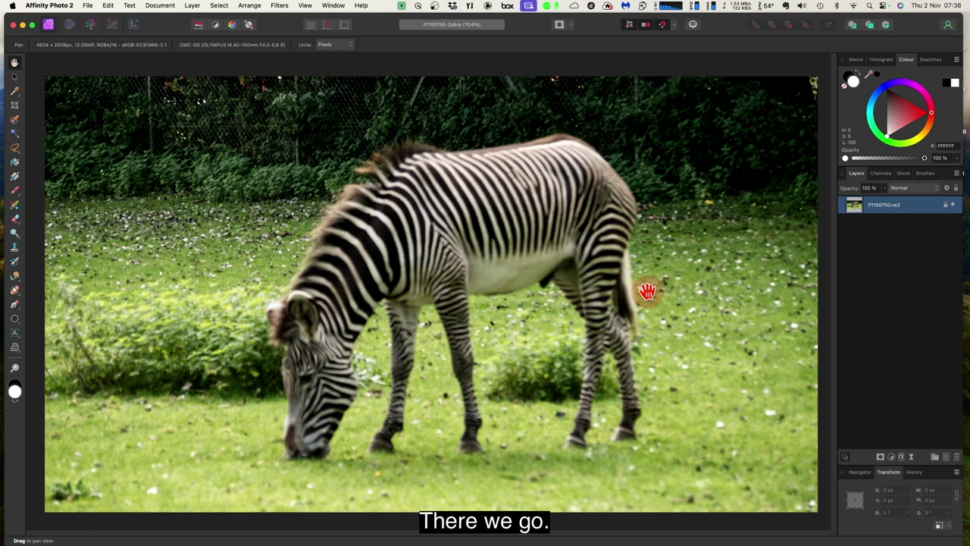
Step: Export P1100750-Zebra with default PNG settings into the Pictures folder
left_click(88, 6)
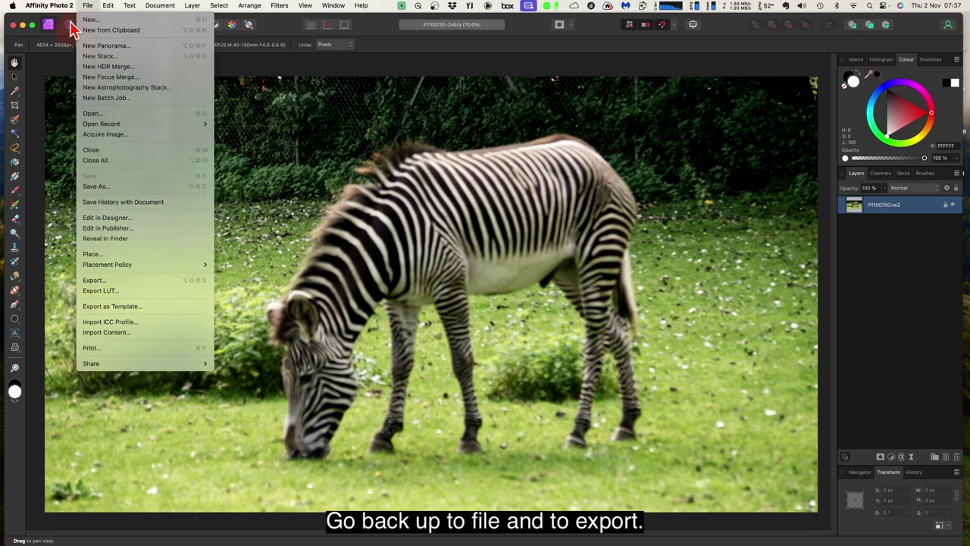
left_click(85, 8)
left_click(85, 9)
left_click(103, 281)
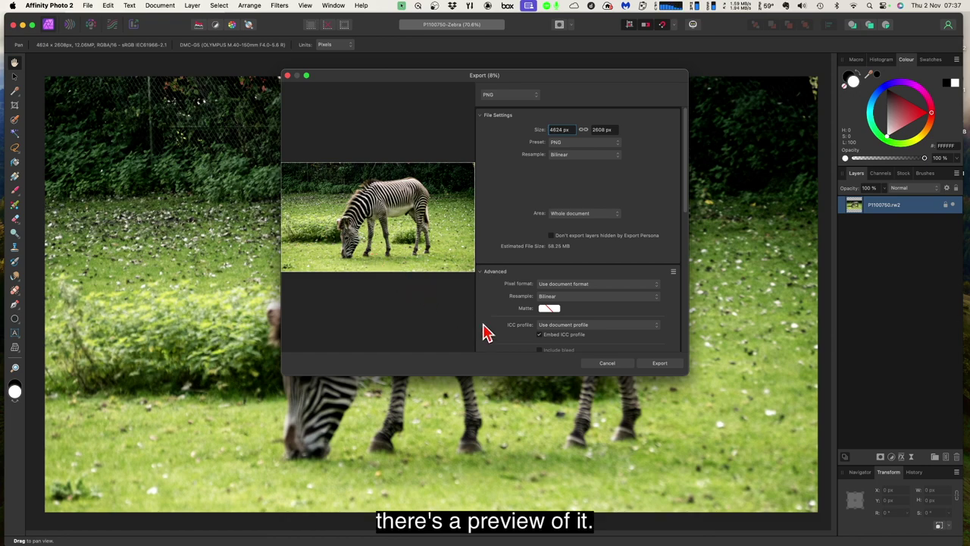
left_click(657, 364)
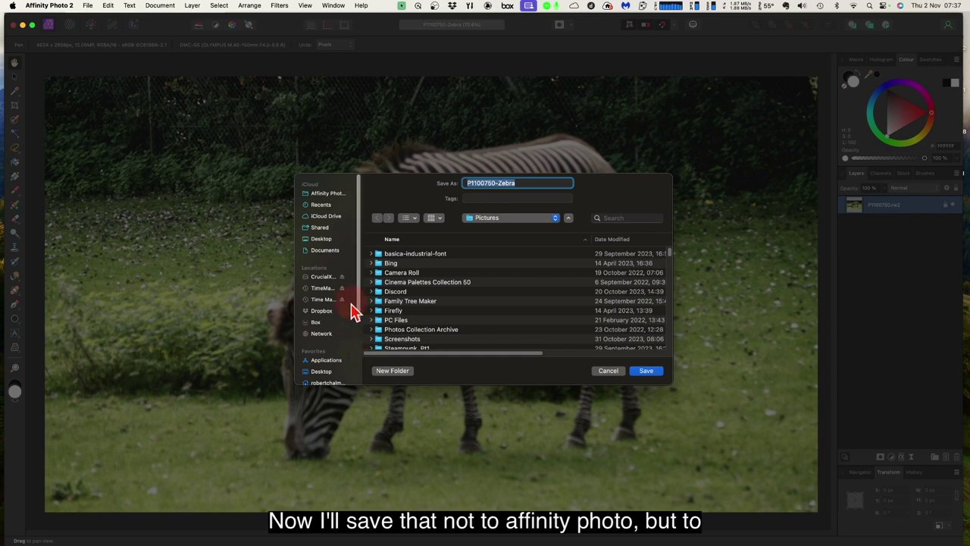
scroll(359, 297, "down", 2)
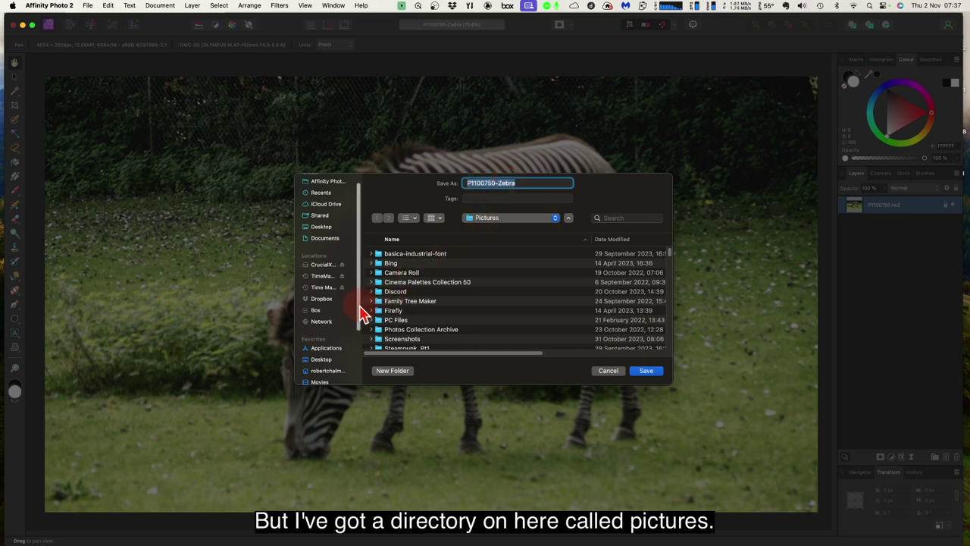
left_click_drag(359, 314, 361, 328)
scroll(359, 326, "down", 2)
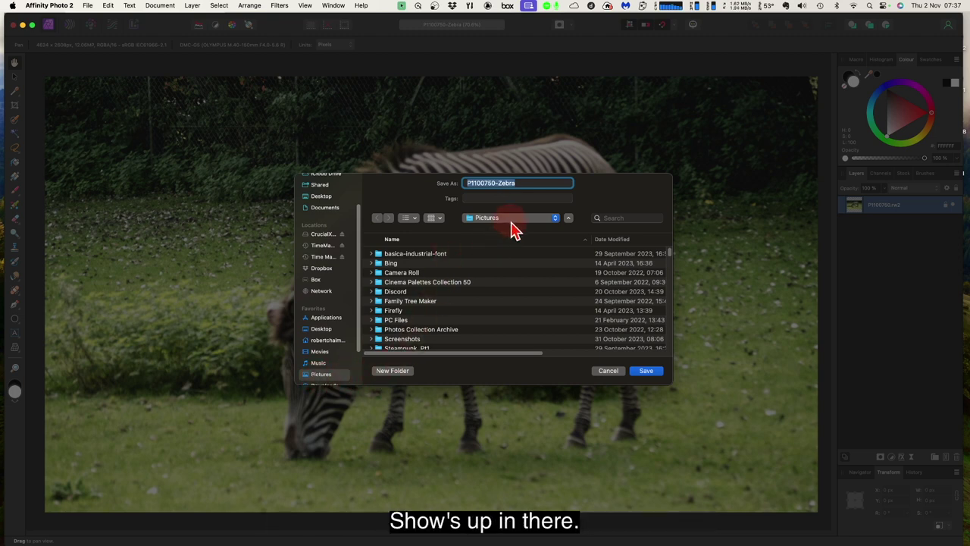
left_click(645, 371)
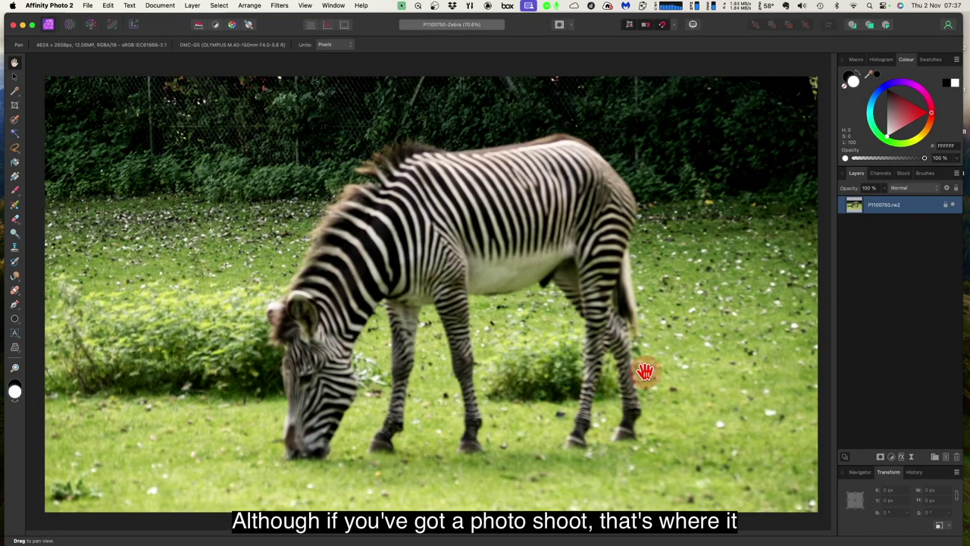
Step: Open a new Finder window from the Finder Dock icon's shortcut menu
mouse_move(188, 534)
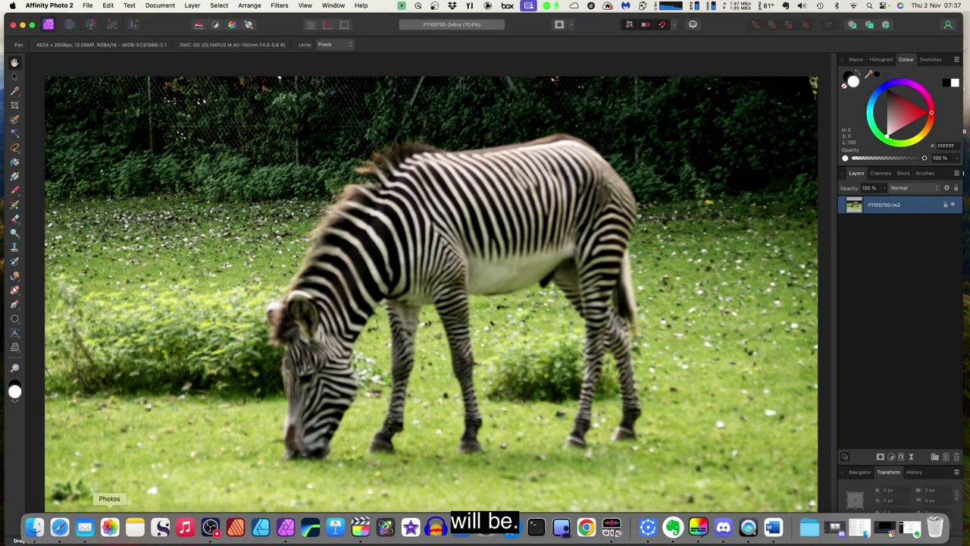
right_click(34, 527)
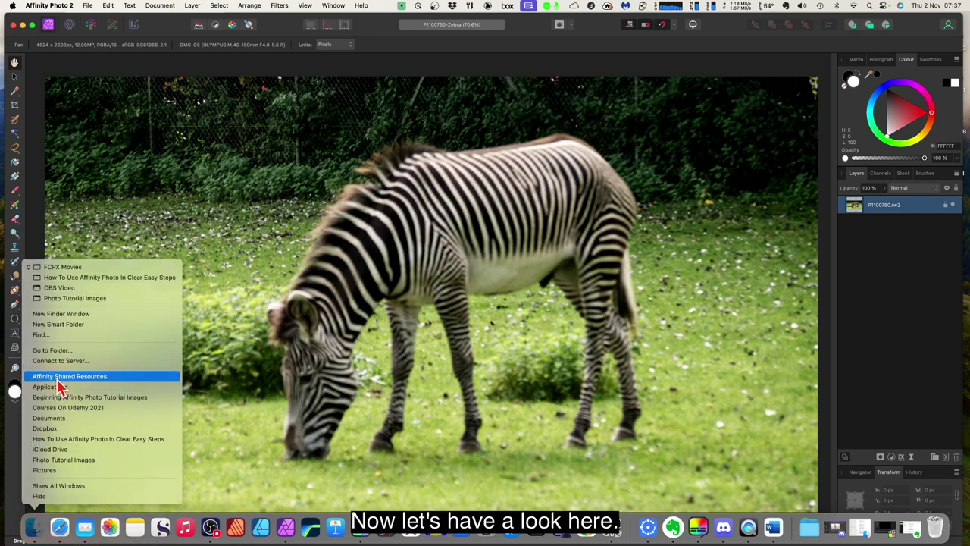
left_click(86, 315)
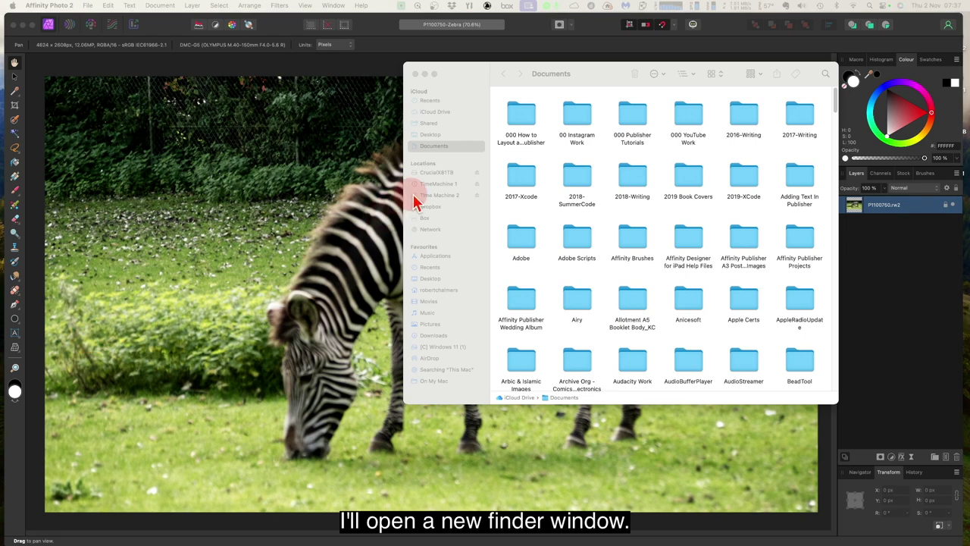
Step: Check the exported 61.1 MB P1100750-Zebra.png in Pictures, then move to Dropbox
left_click(438, 329)
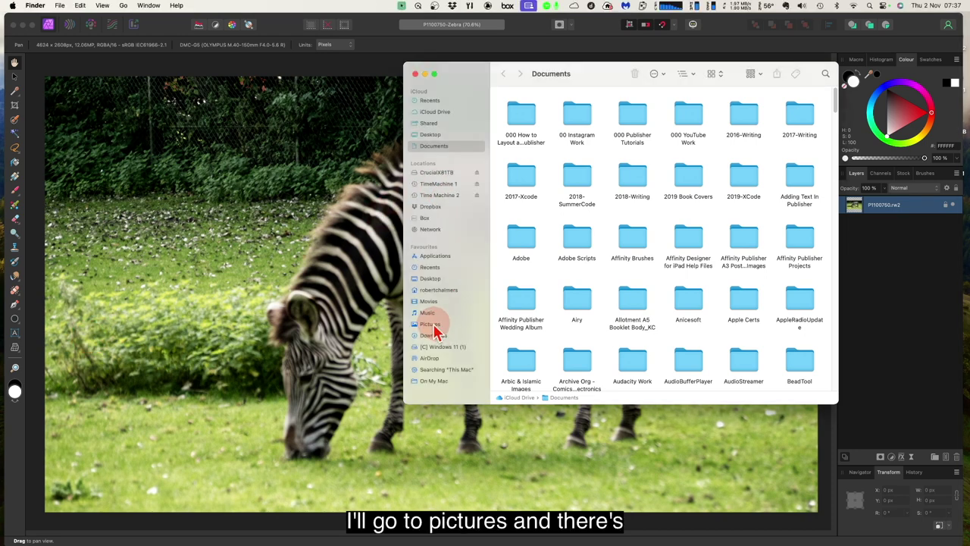
left_click(429, 328)
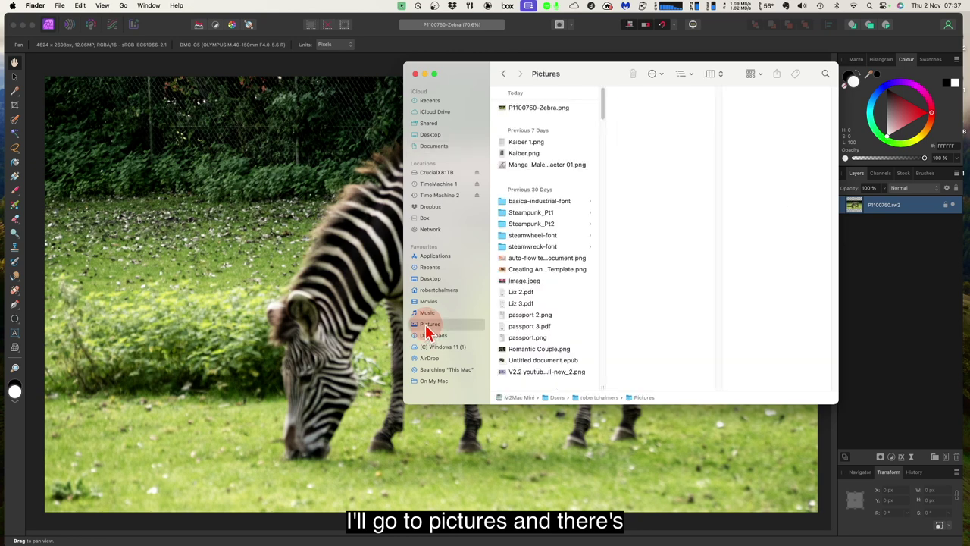
left_click(539, 112)
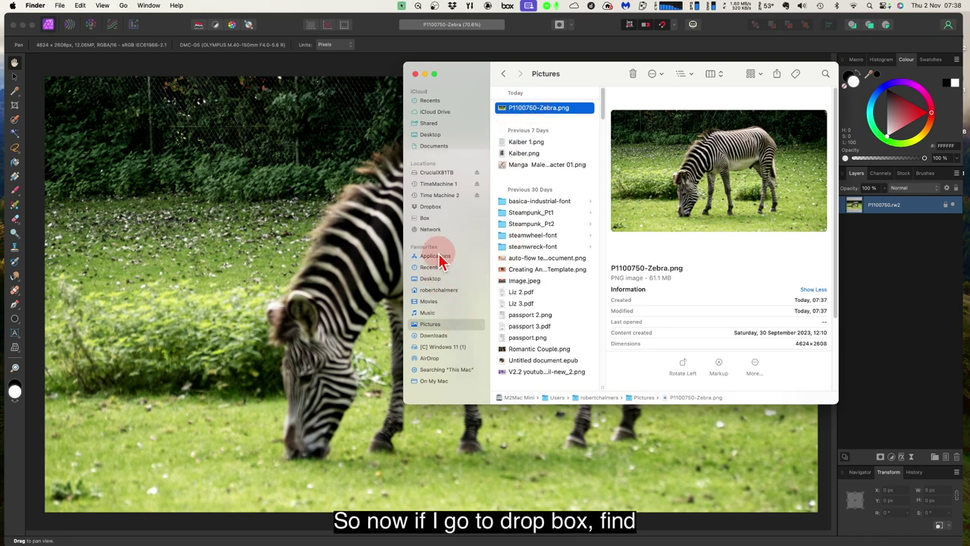
left_click(437, 211)
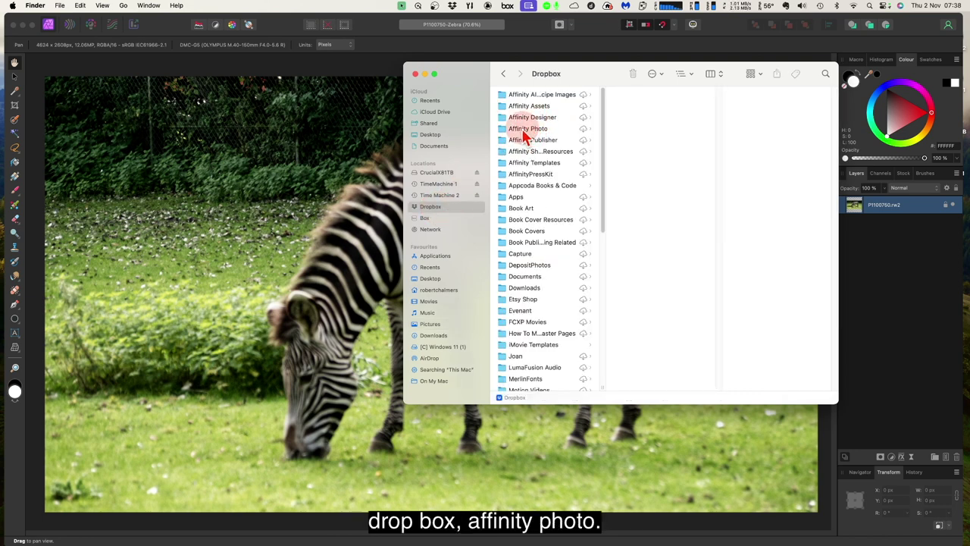
Step: Confirm the 1.1 MB P1100750-Zebra.afphoto in Dropbox's Affinity Photo folder, then close Finder
left_click(524, 129)
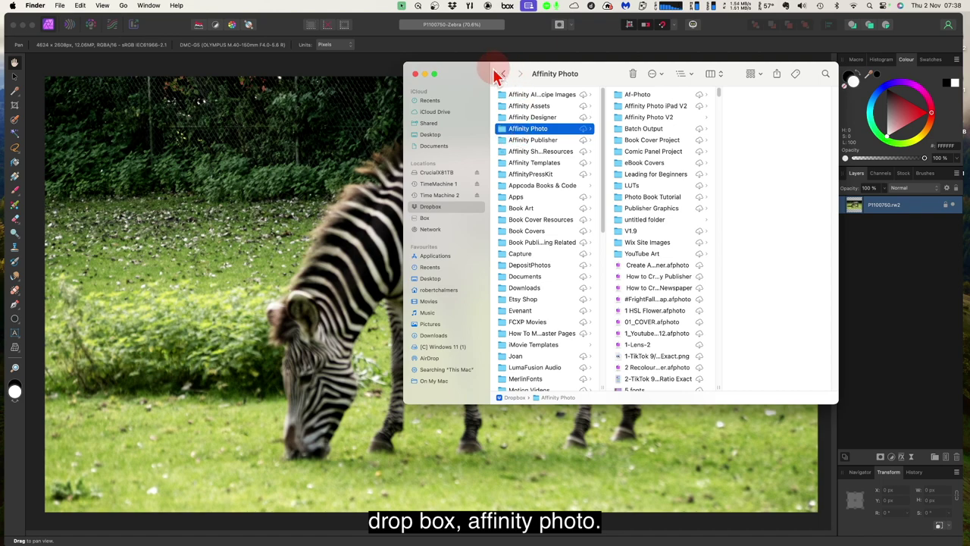
left_click_drag(486, 74, 416, 92)
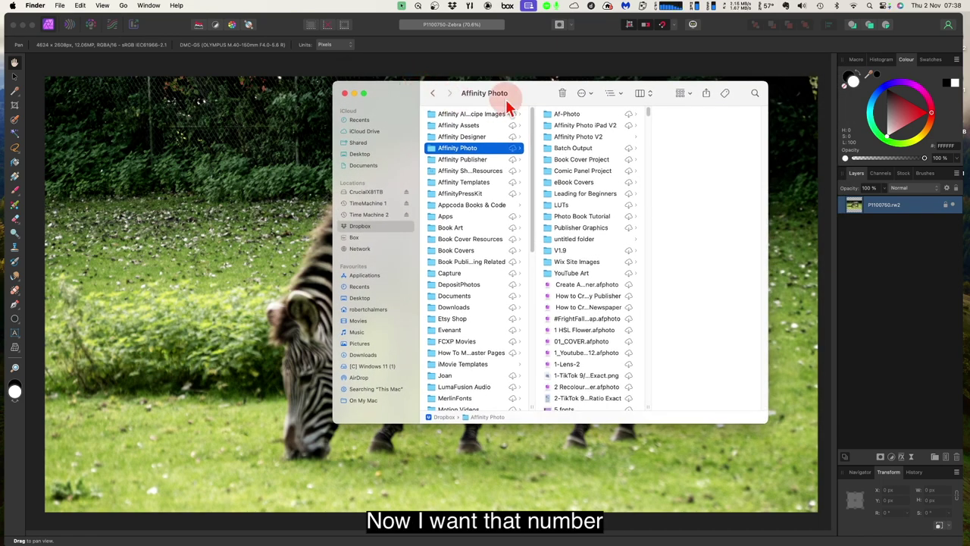
scroll(604, 271, "down", 10)
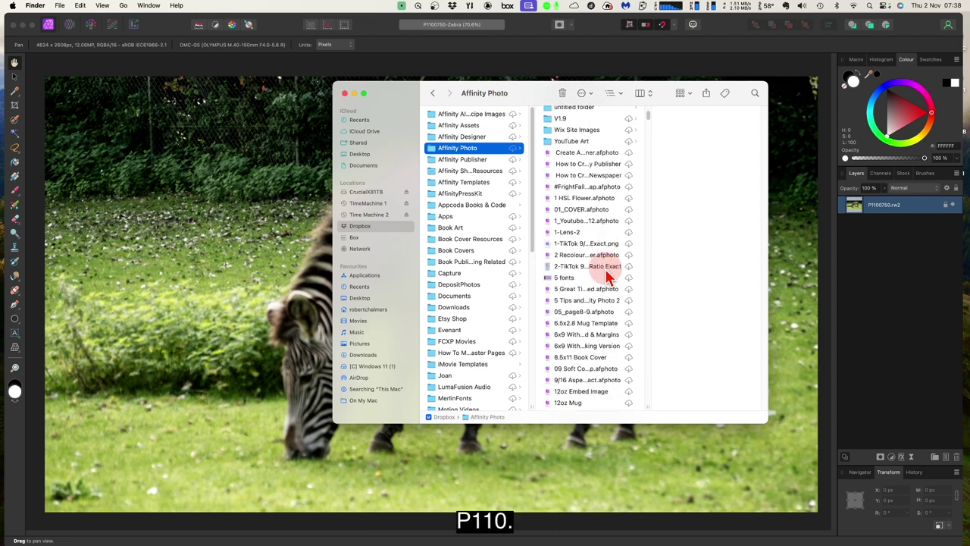
scroll(608, 276, "down", 2)
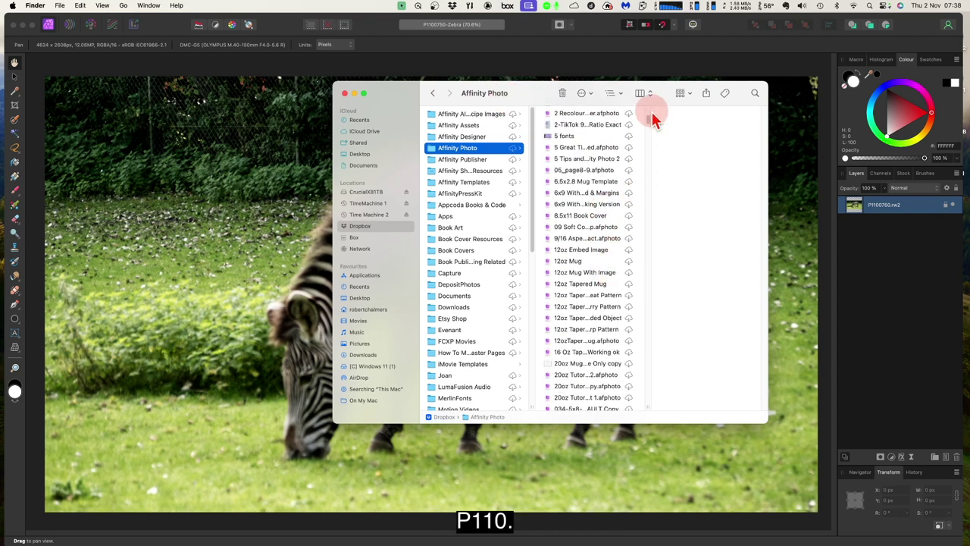
left_click_drag(649, 119, 646, 302)
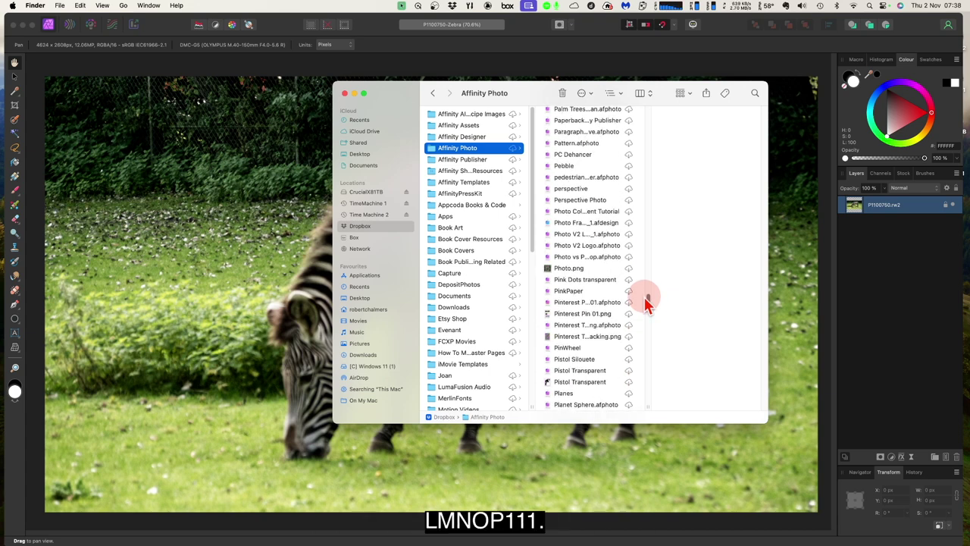
left_click_drag(647, 301, 646, 292)
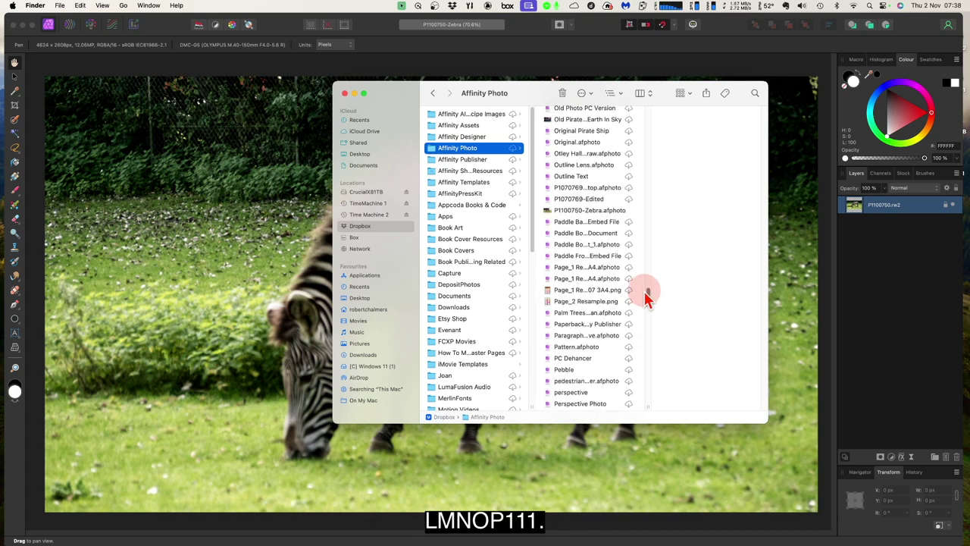
left_click(601, 214)
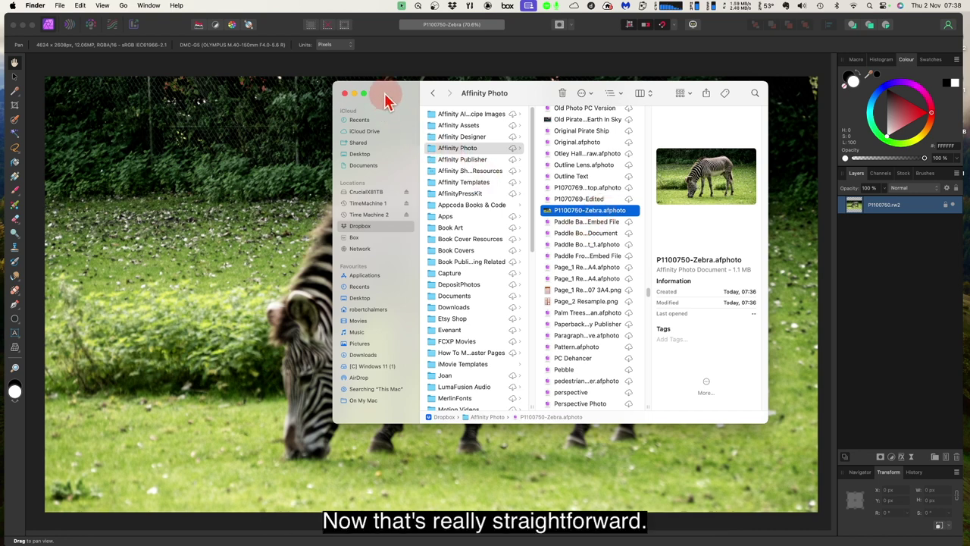
left_click(344, 94)
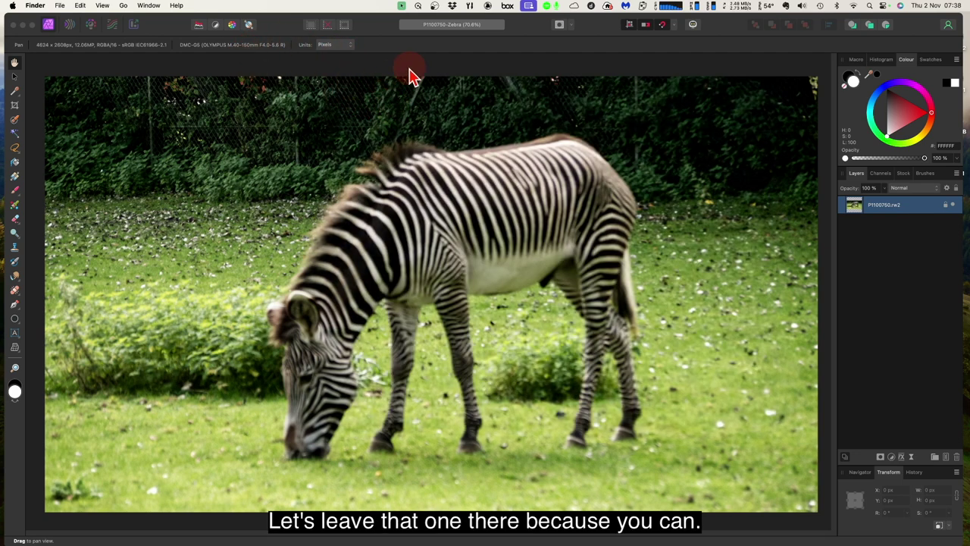
Step: Back in Affinity Photo, reopen Pyramid.afphoto from File > Open Recent
left_click(61, 7)
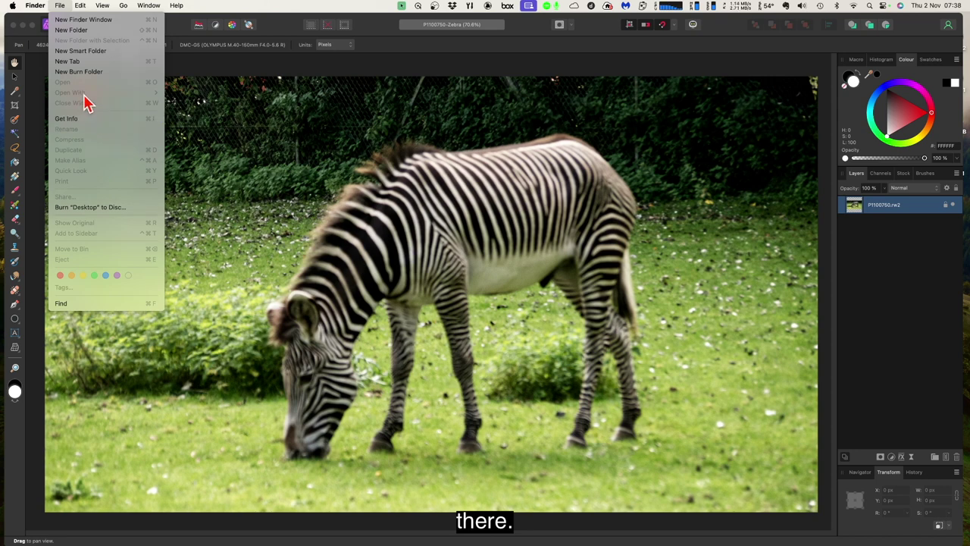
left_click(224, 173)
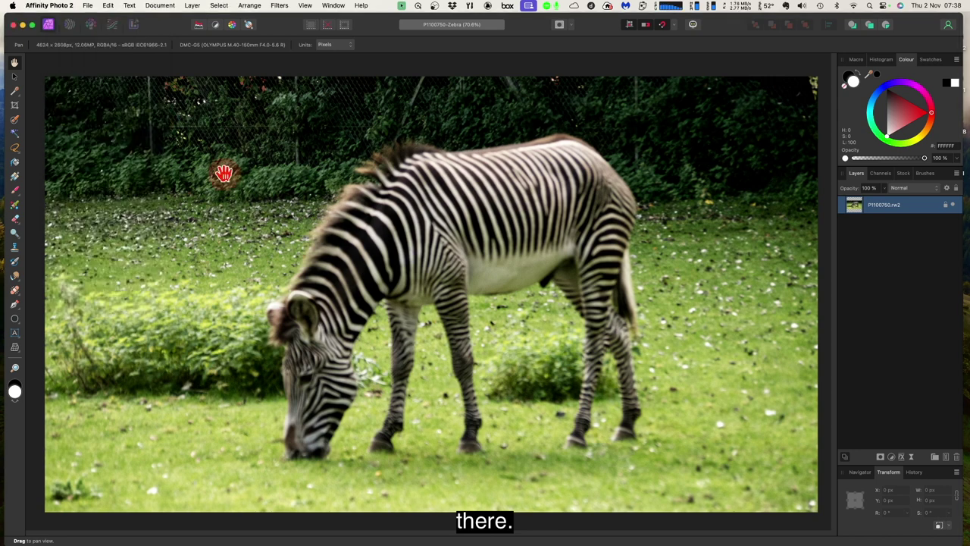
left_click(88, 6)
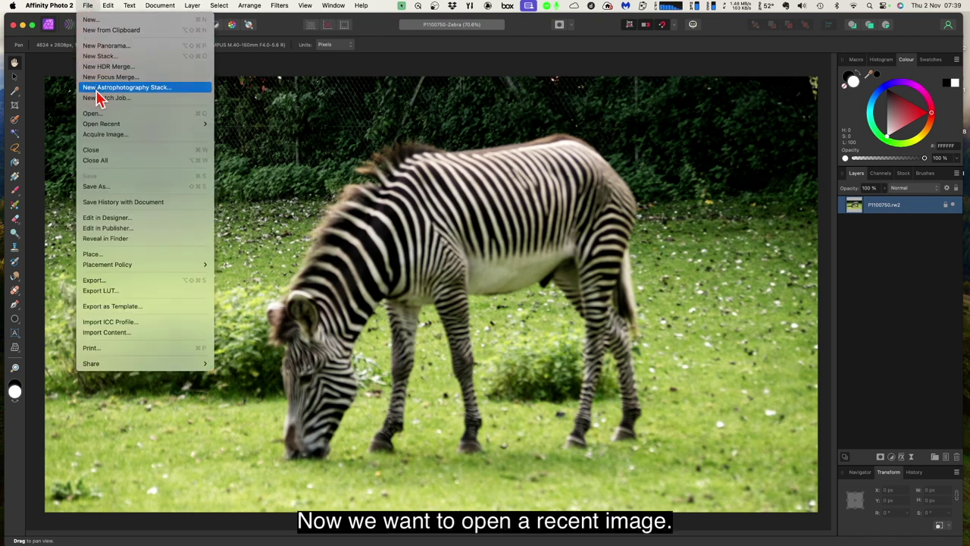
mouse_move(110, 125)
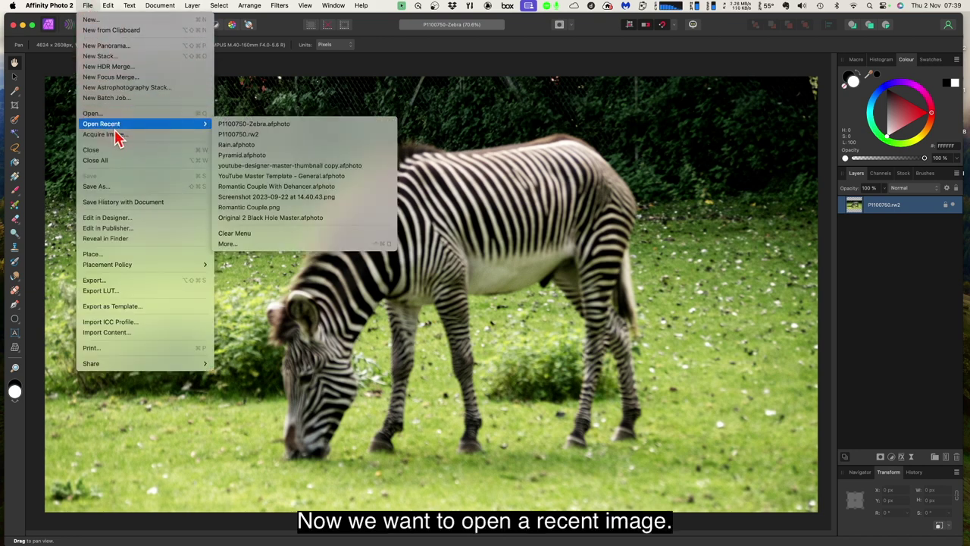
left_click(231, 156)
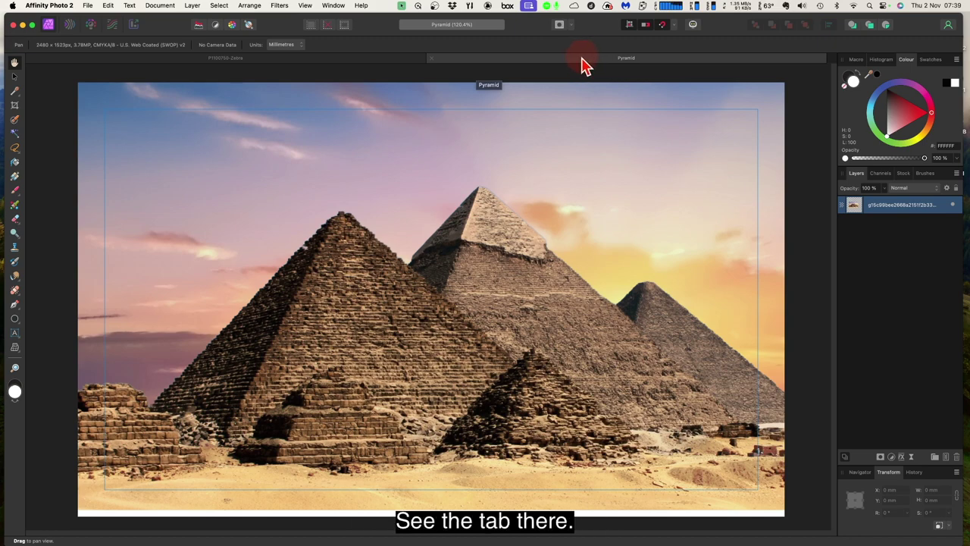
Step: Bring the Pyramid document to the front and show the File menu
left_click(392, 62)
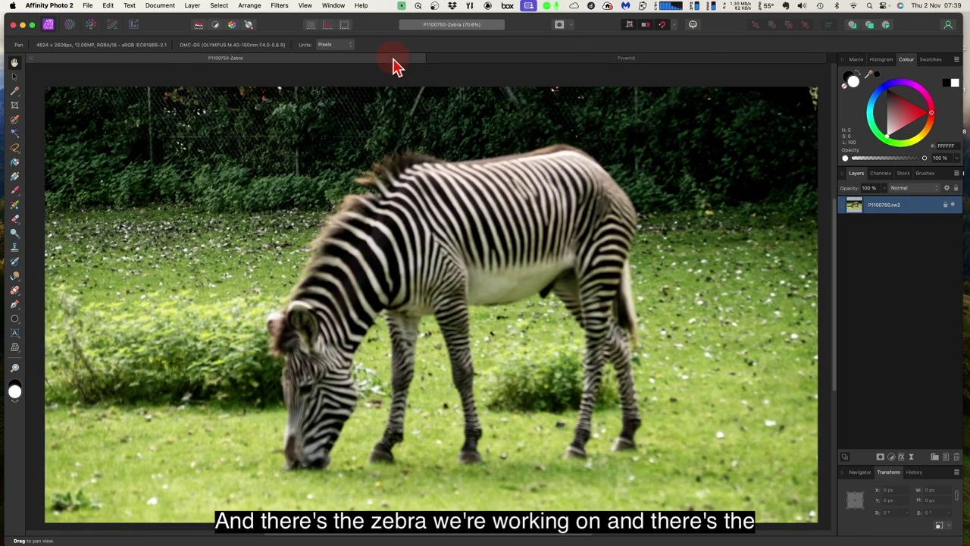
left_click(532, 63)
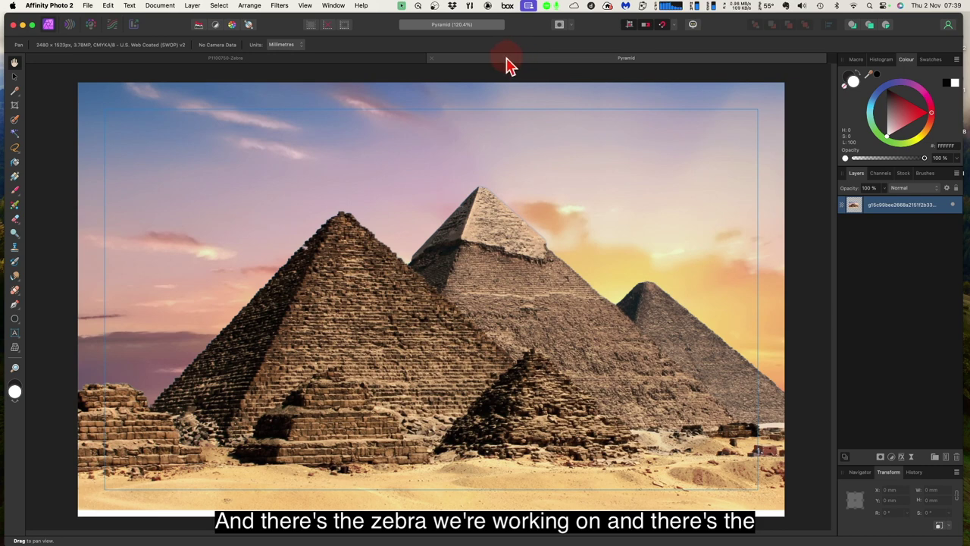
left_click(87, 7)
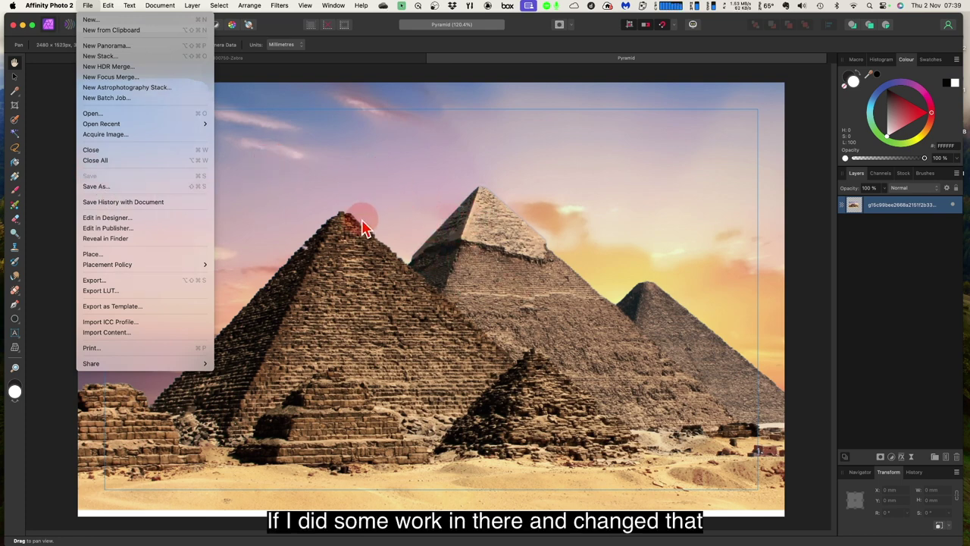
Step: Save the pyramid document as 'Pyramid Temp' in the Pictures folder
left_click(99, 187)
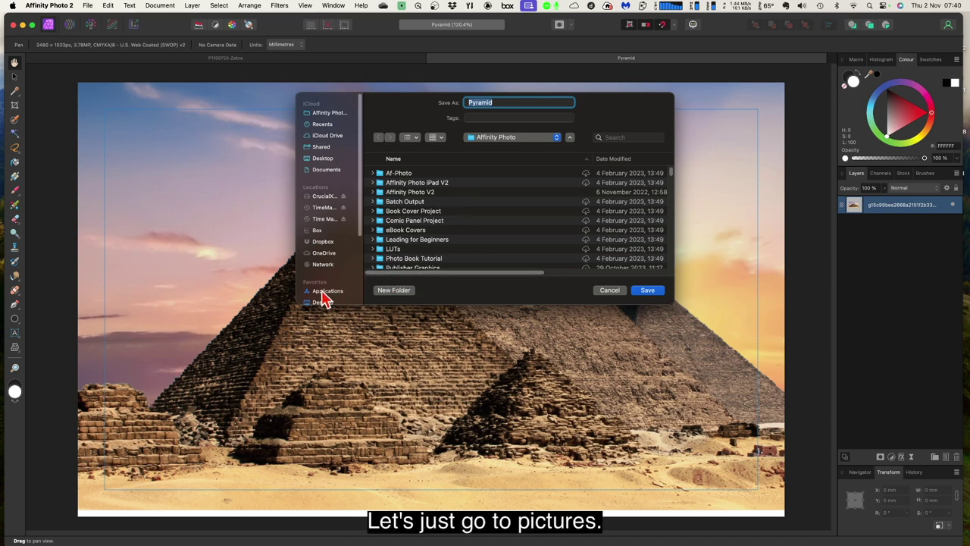
scroll(359, 195, "down", 2)
left_click_drag(361, 204, 363, 274)
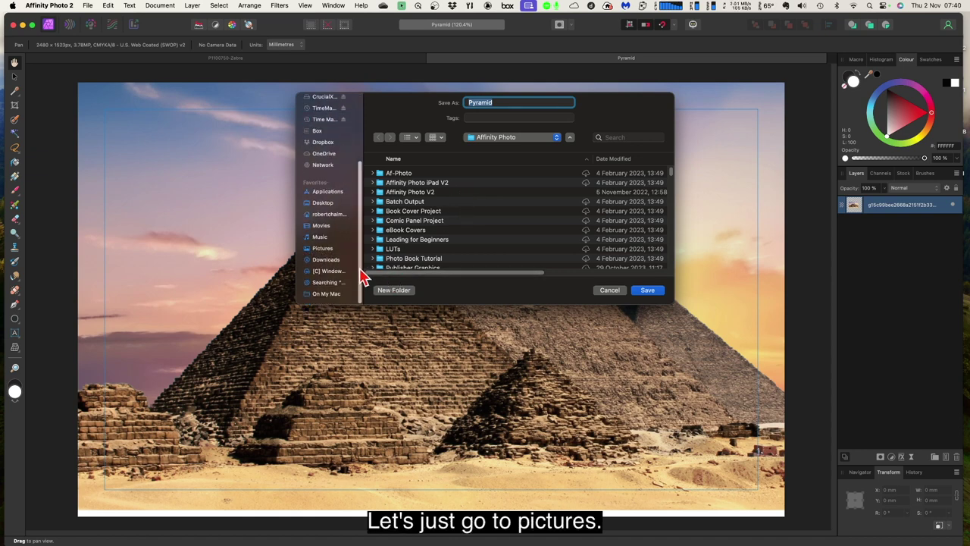
left_click(329, 251)
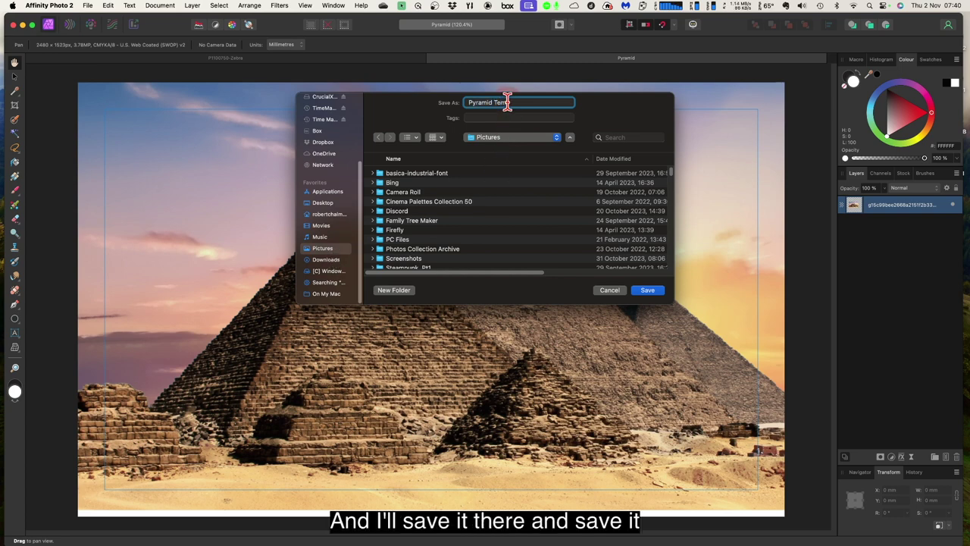
type("p")
left_click(646, 291)
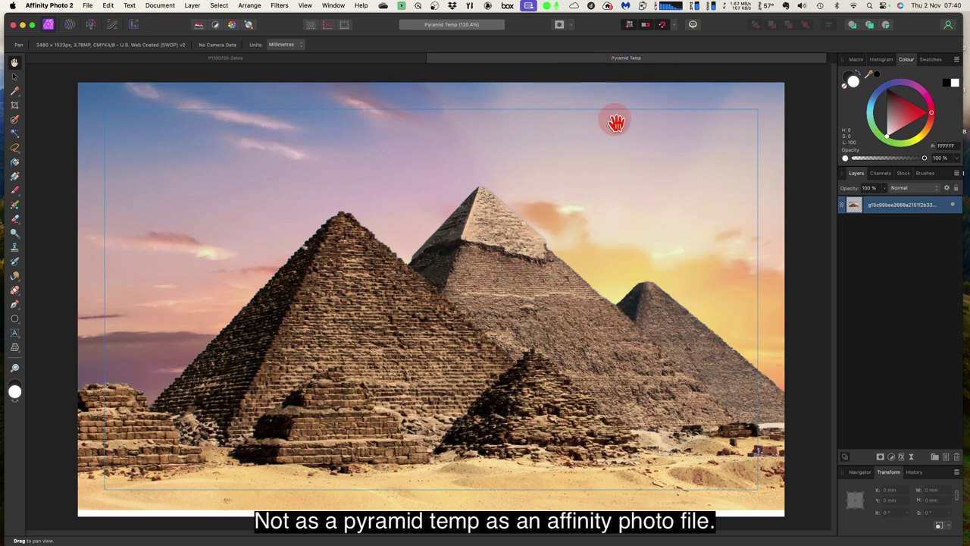
Step: Send the Pyramid Temp image to Apple Photos via File > Share > Add to Photos
left_click(88, 6)
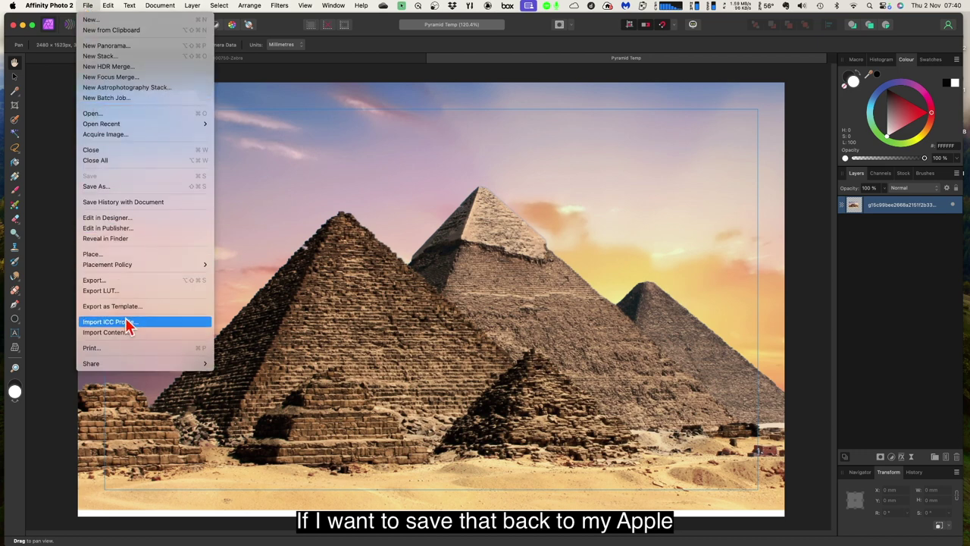
mouse_move(119, 369)
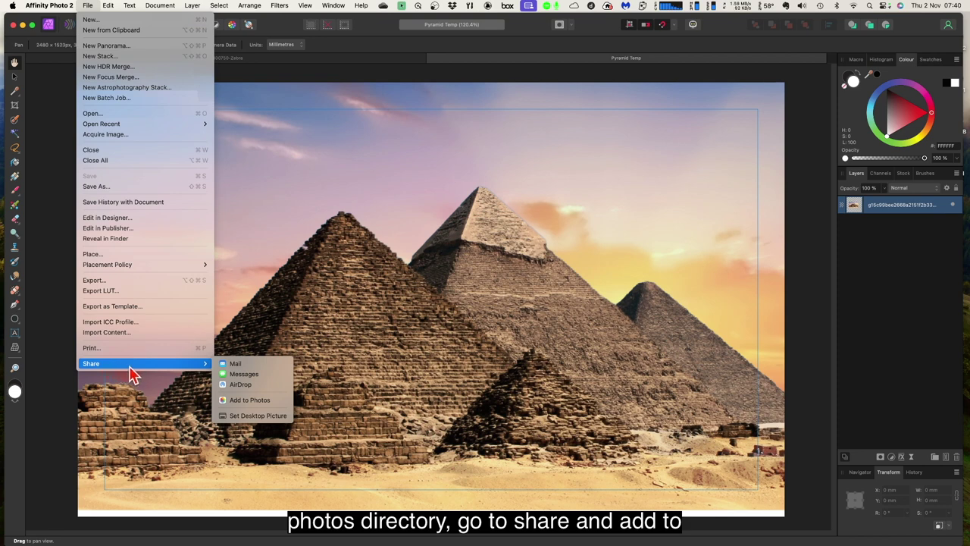
left_click(247, 402)
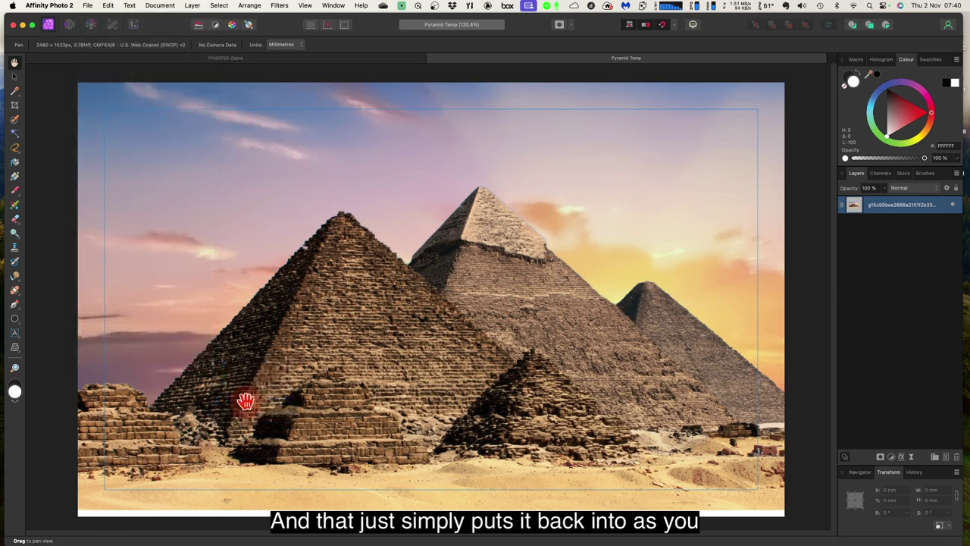
mouse_move(109, 531)
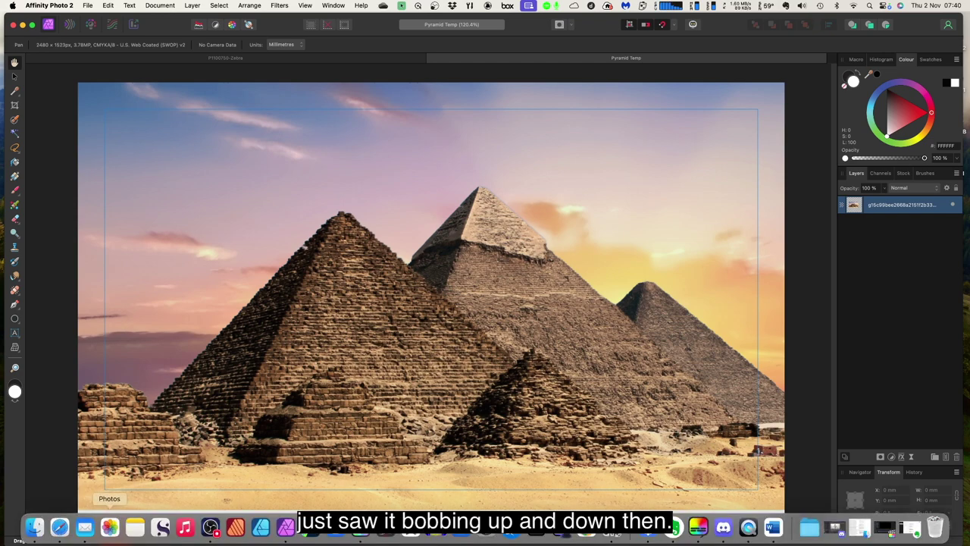
left_click(110, 528)
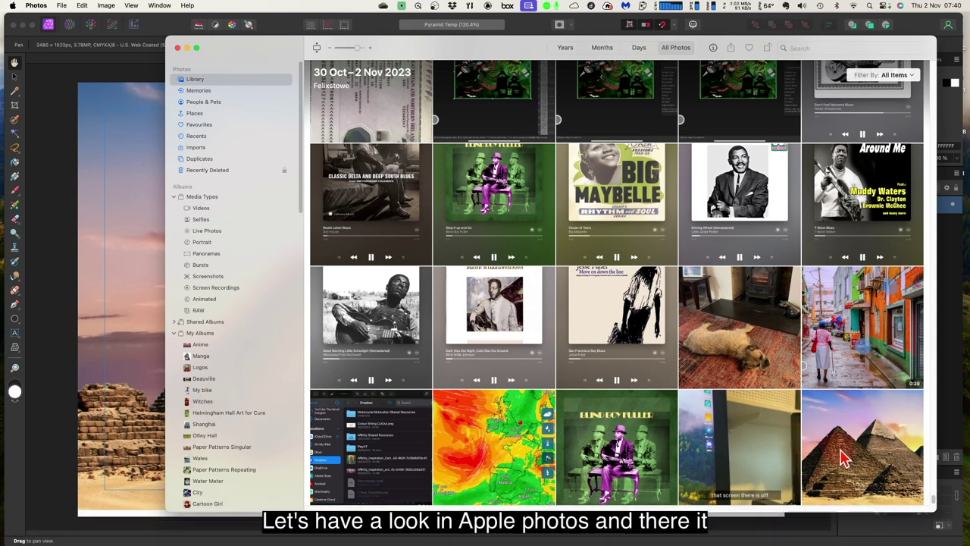
left_click(863, 450)
scroll(863, 453, "down", 2)
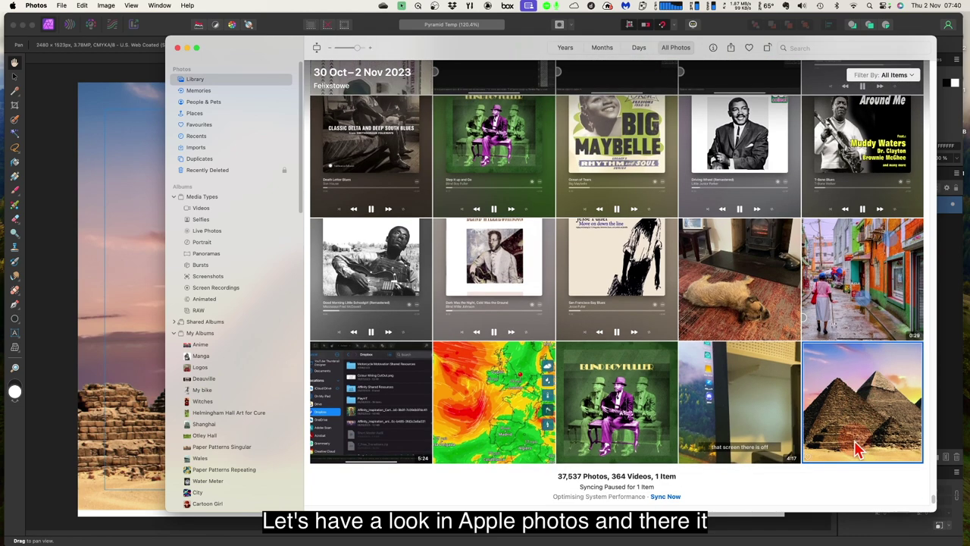
double_click(856, 438)
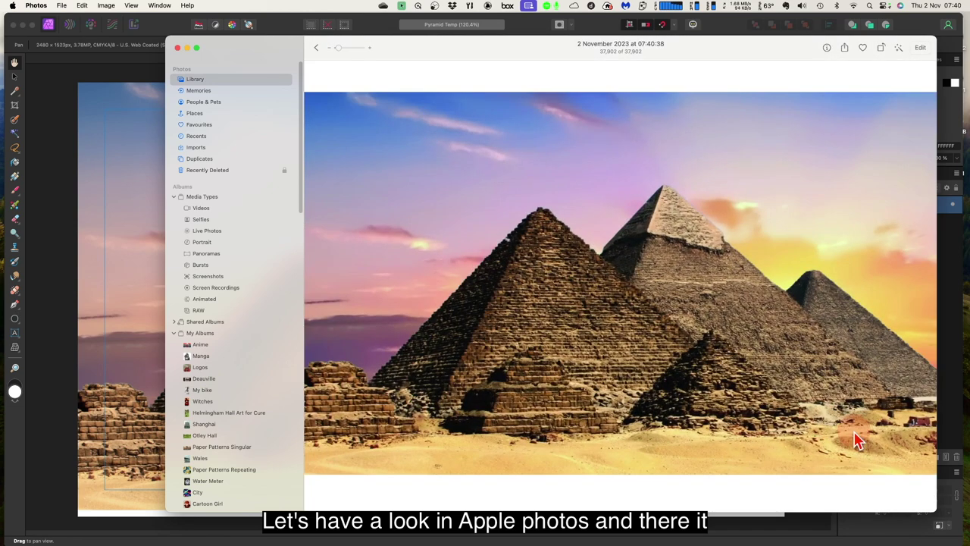
left_click(178, 48)
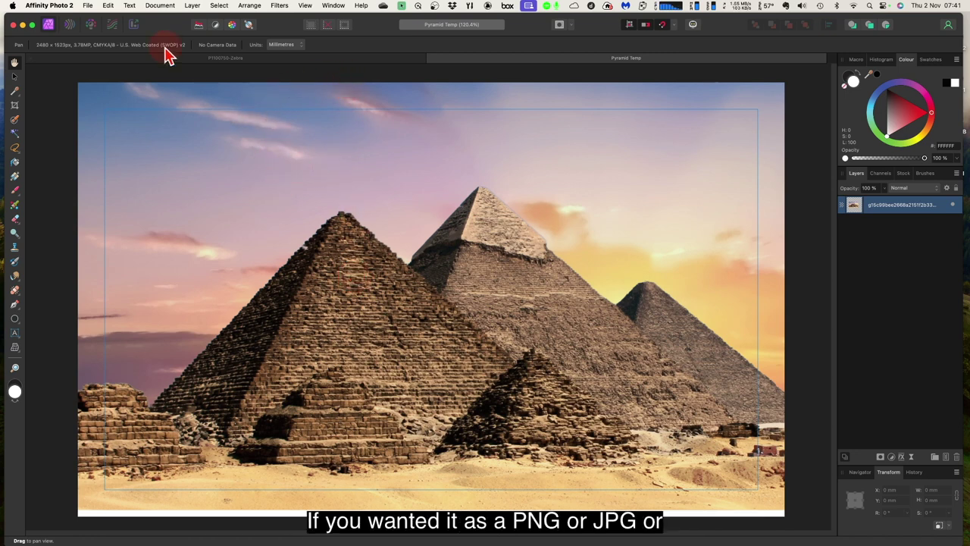
Step: Review the pyramid's export formats, keep PNG, and cancel without exporting
left_click(89, 7)
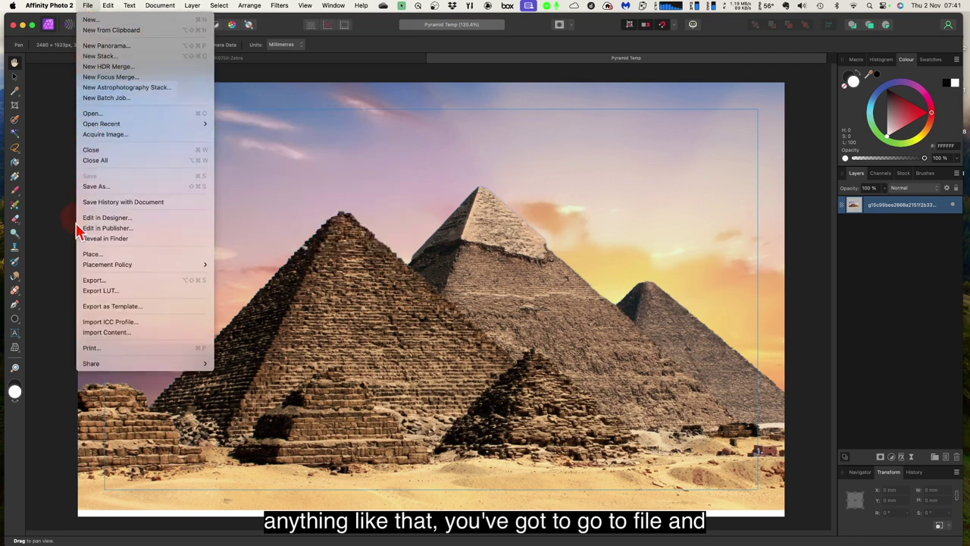
left_click(103, 281)
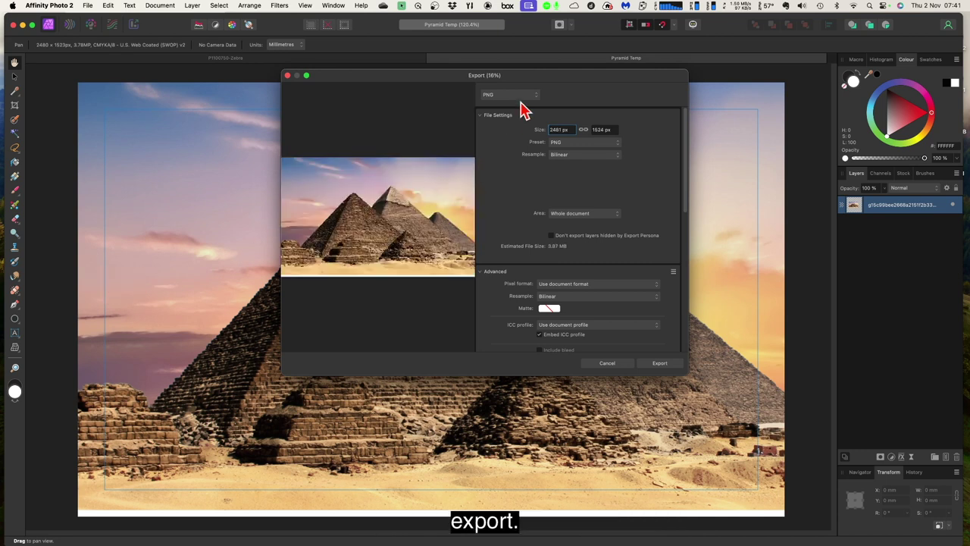
left_click(518, 96)
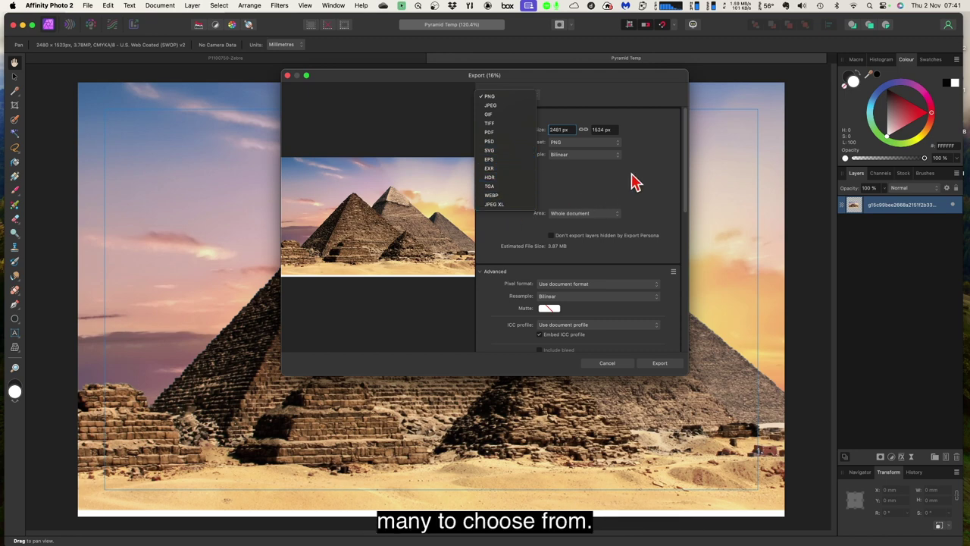
left_click(615, 91)
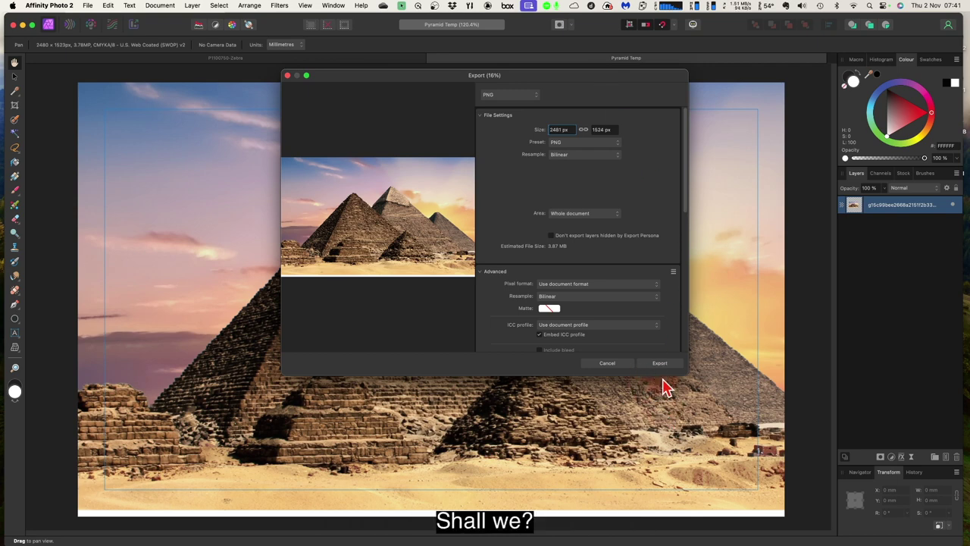
left_click(610, 364)
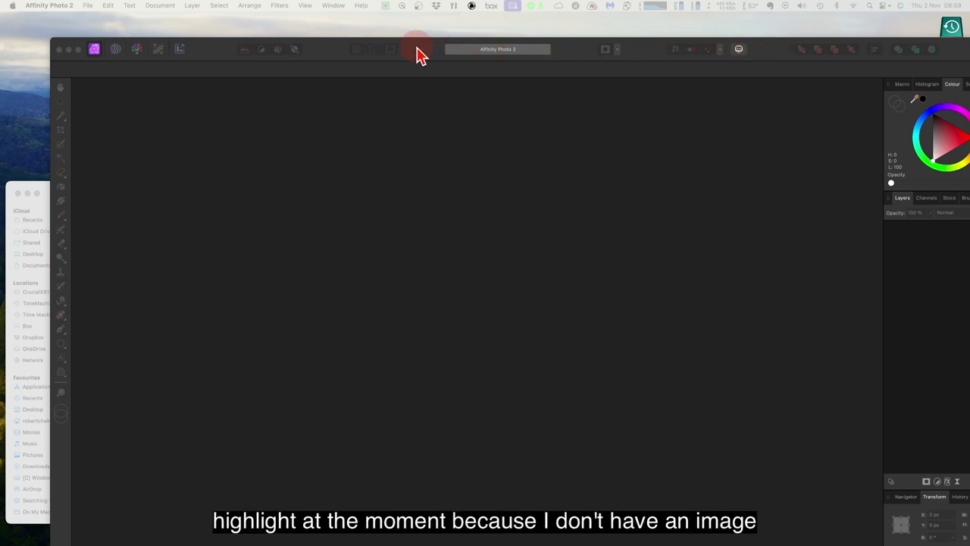
Step: Open Australian_Outback_Town_Scene_13773877 by dragging its Finder thumbnail into Affinity Photo
left_click_drag(411, 49, 370, 30)
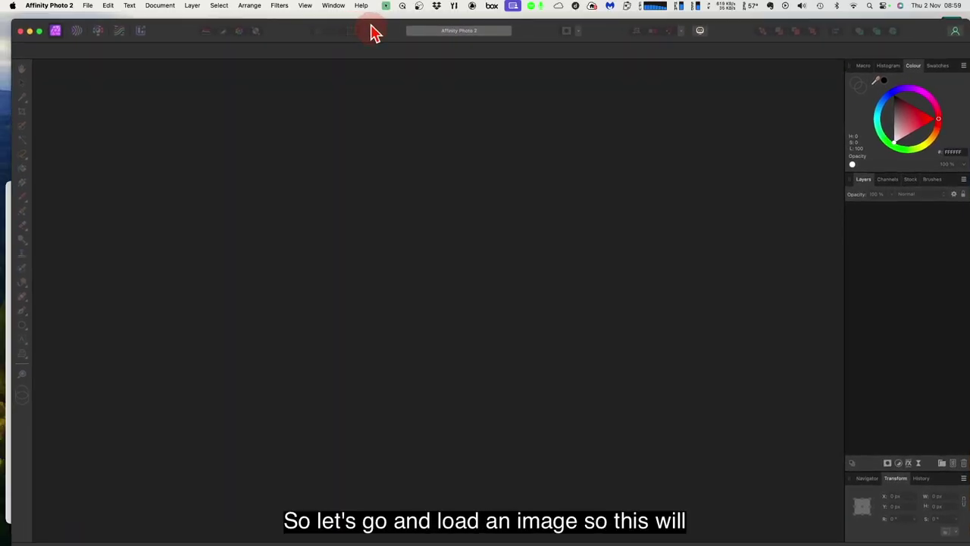
left_click(7, 191)
left_click_drag(280, 400, 634, 369)
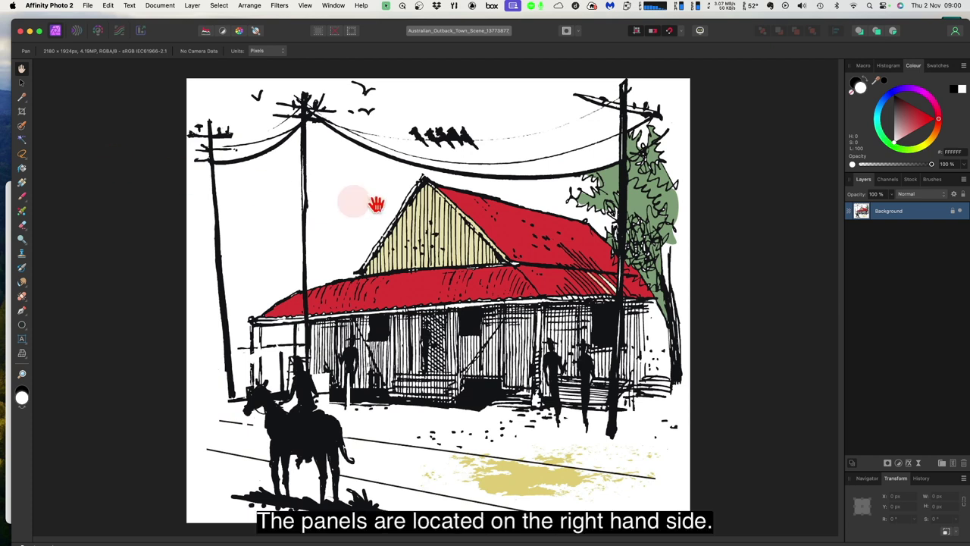
left_click(864, 66)
left_click(890, 68)
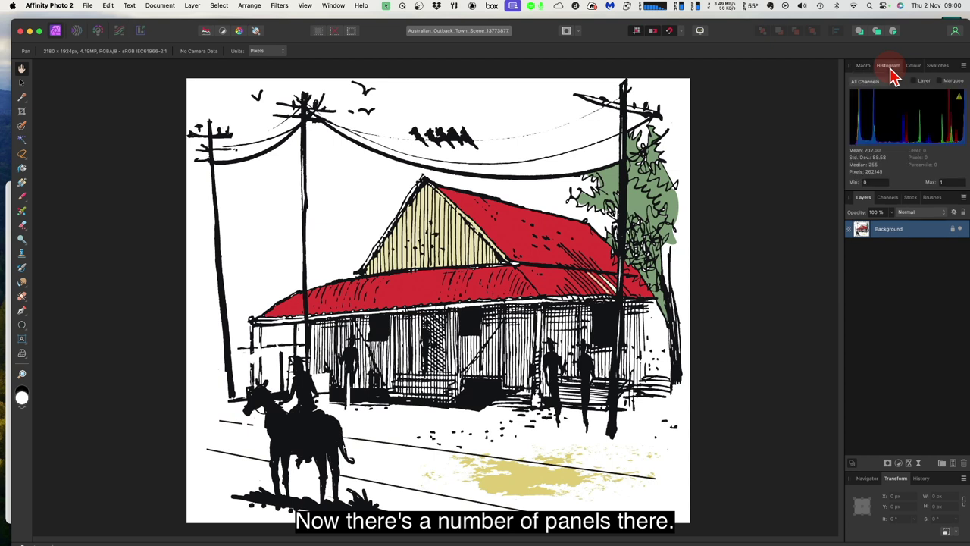
left_click(913, 67)
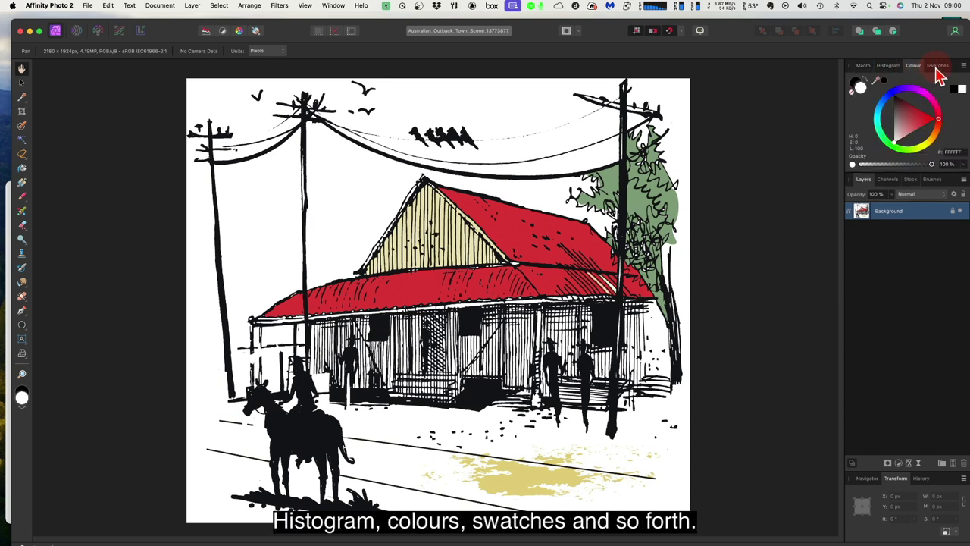
left_click(936, 68)
left_click(914, 66)
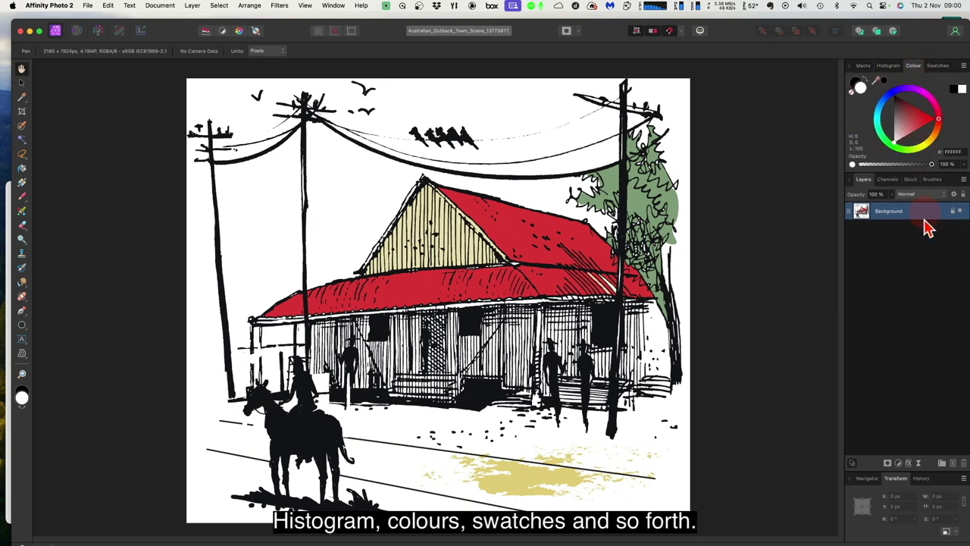
left_click(888, 180)
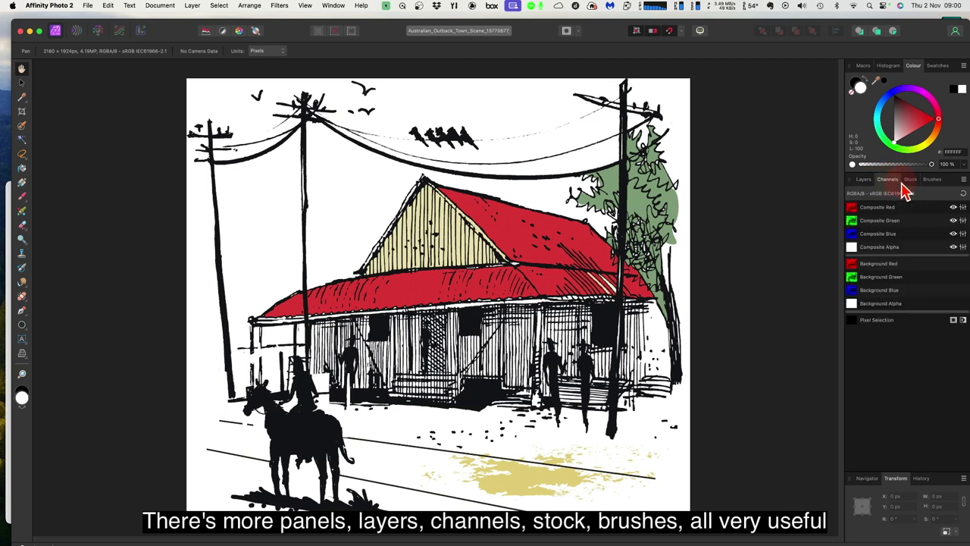
left_click(910, 180)
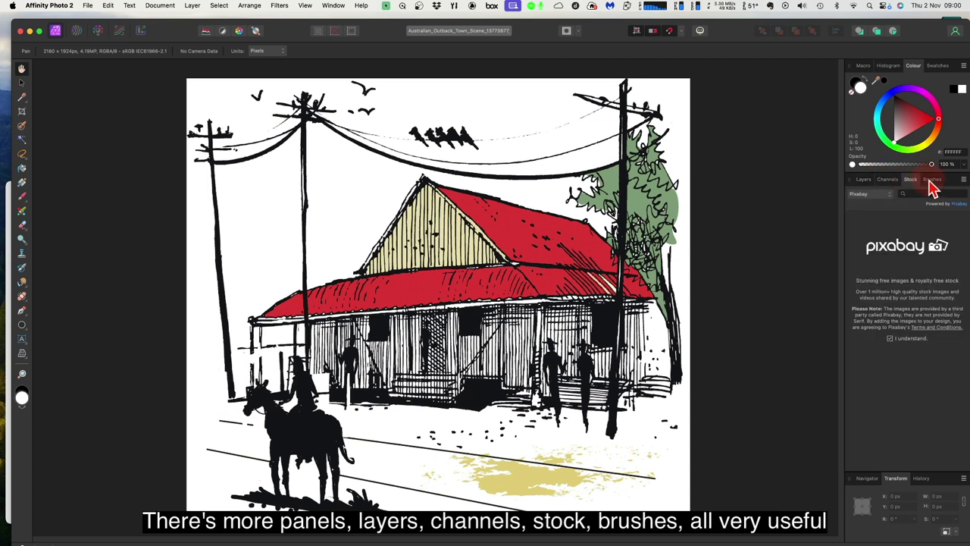
left_click(933, 181)
left_click(864, 182)
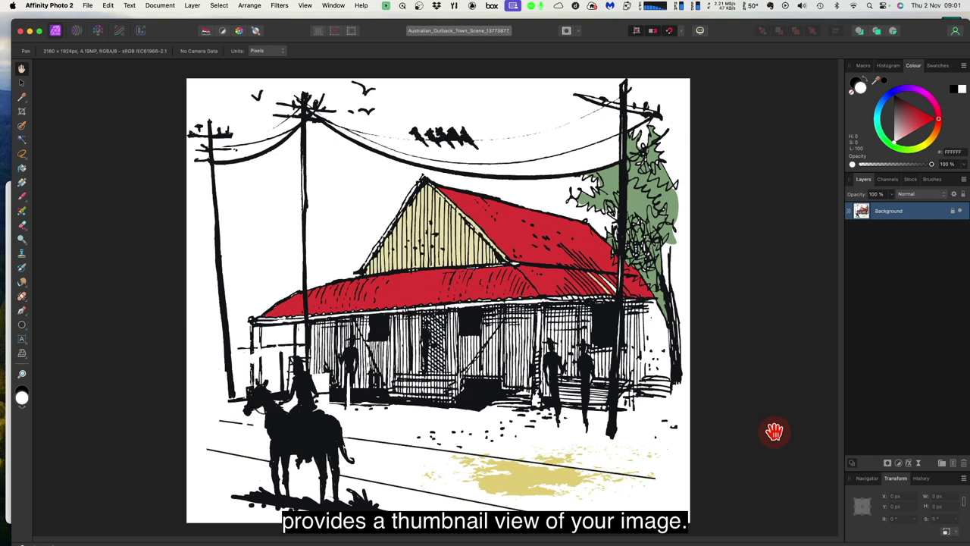
Step: Show the Navigator panel with a thumbnail of the whole outback sketch
left_click(862, 479)
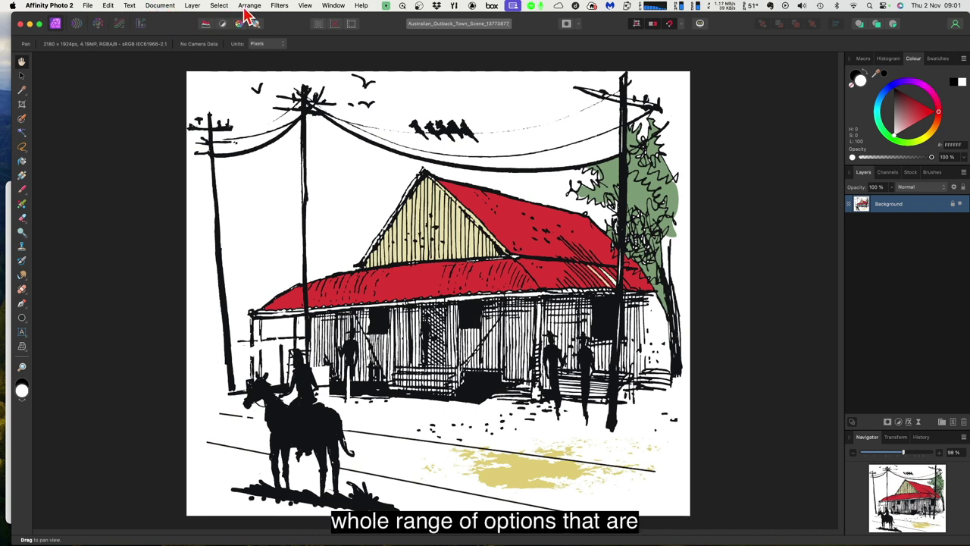
left_click(278, 10)
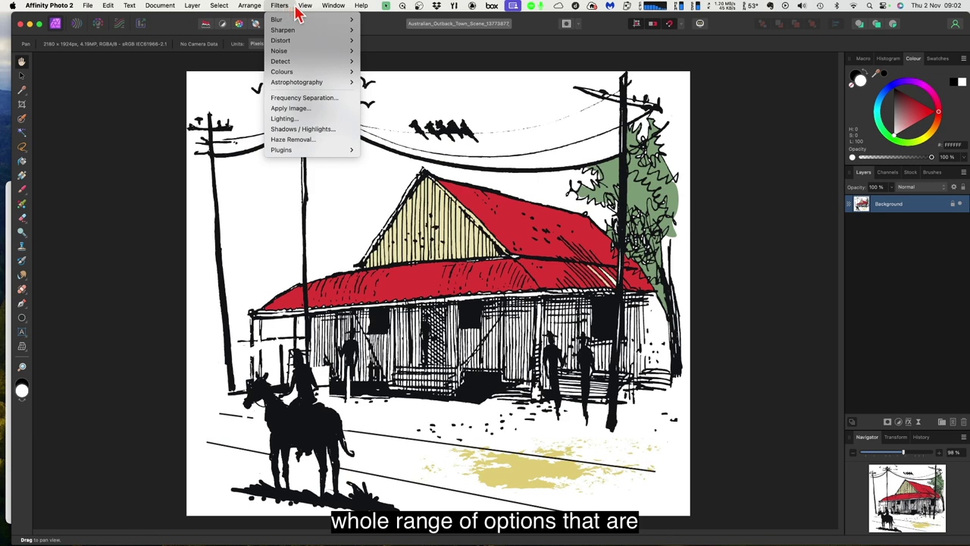
mouse_move(306, 10)
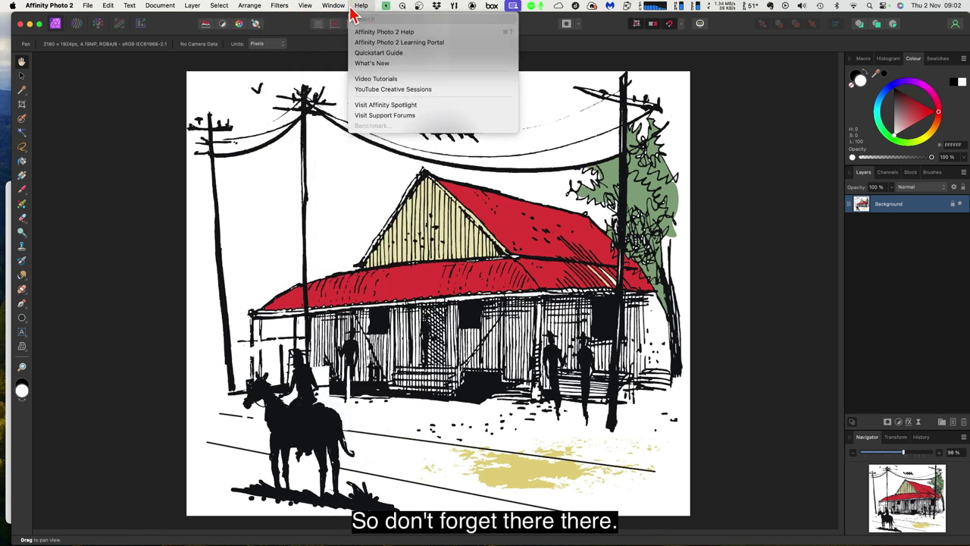
mouse_move(256, 10)
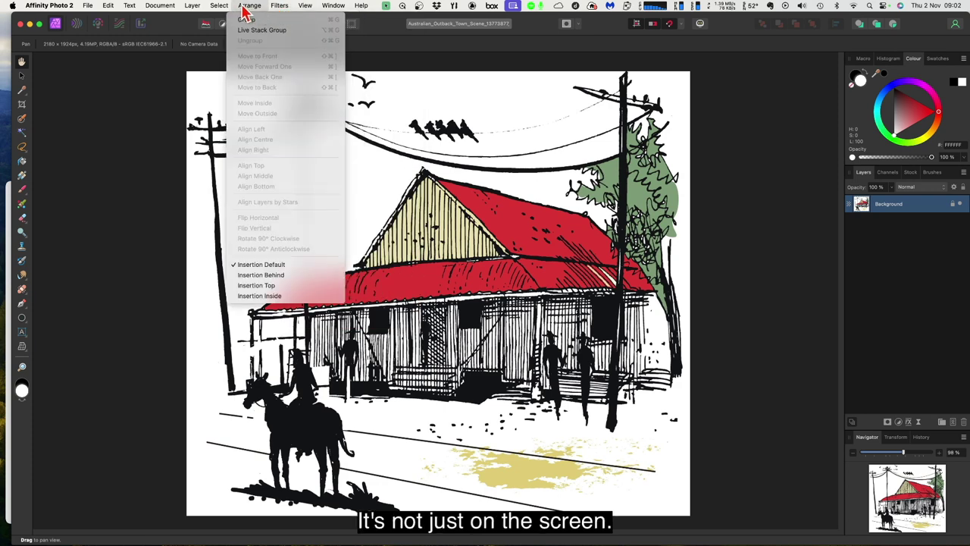
mouse_move(190, 11)
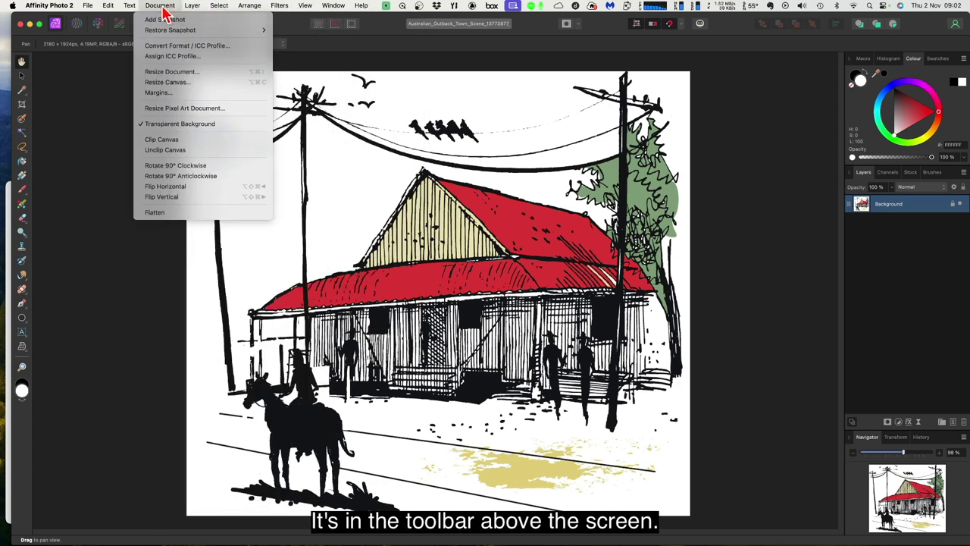
mouse_move(135, 10)
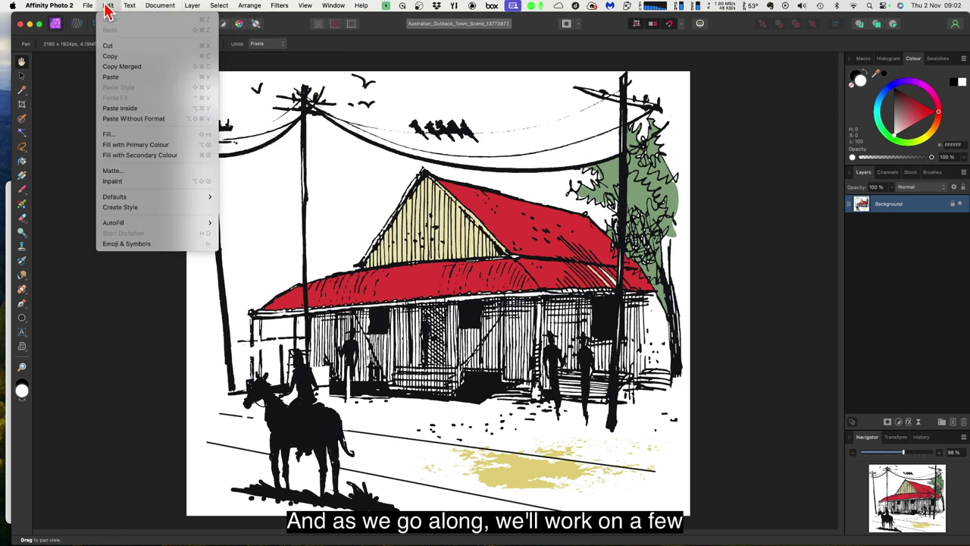
left_click(57, 114)
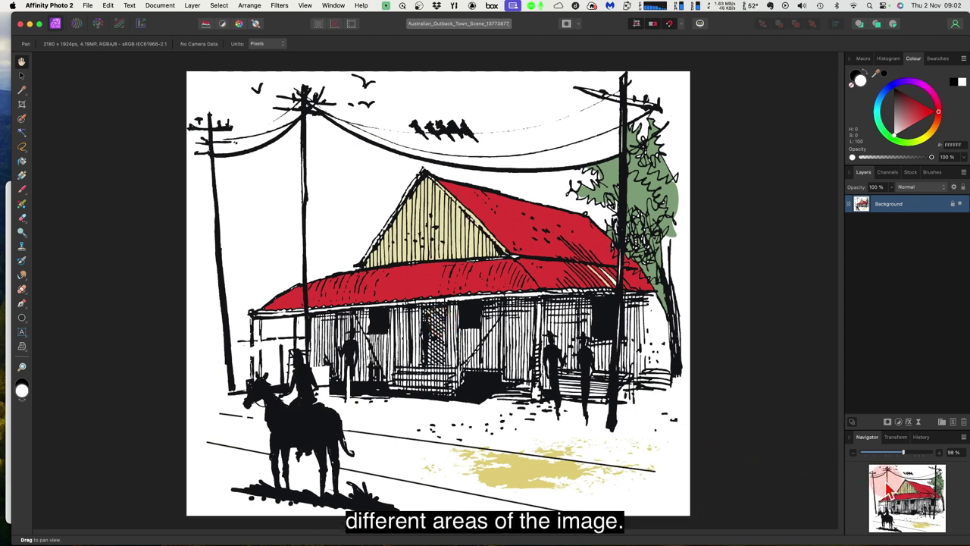
left_click_drag(891, 493, 939, 530)
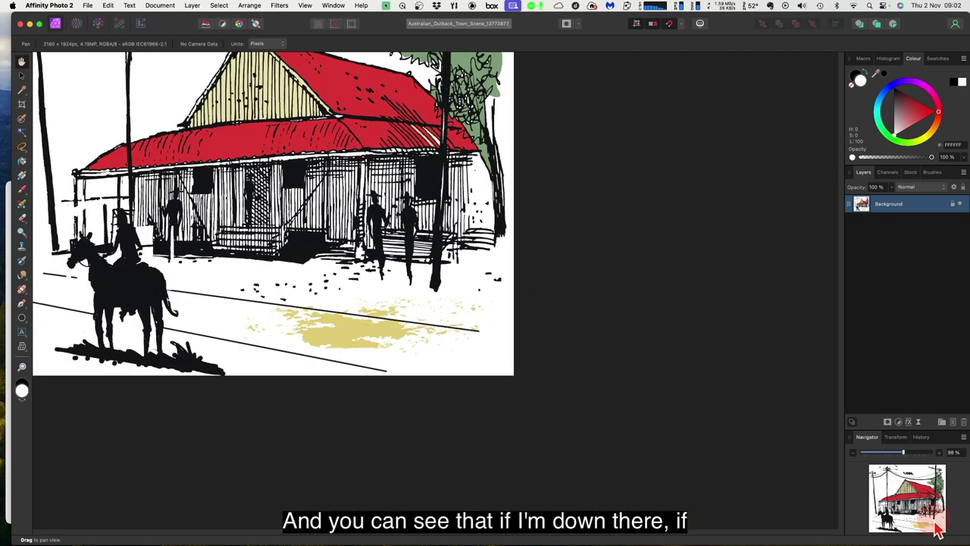
left_click(940, 483)
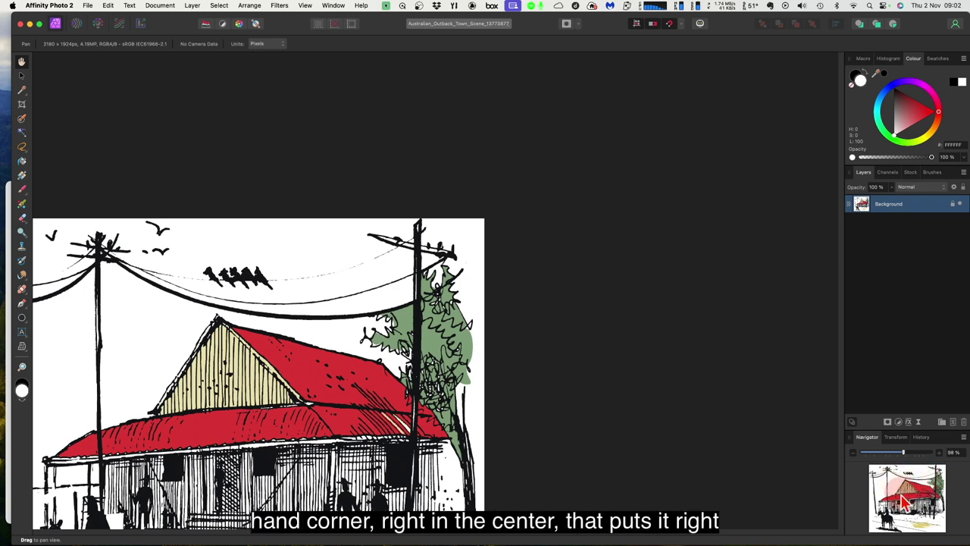
left_click(907, 503)
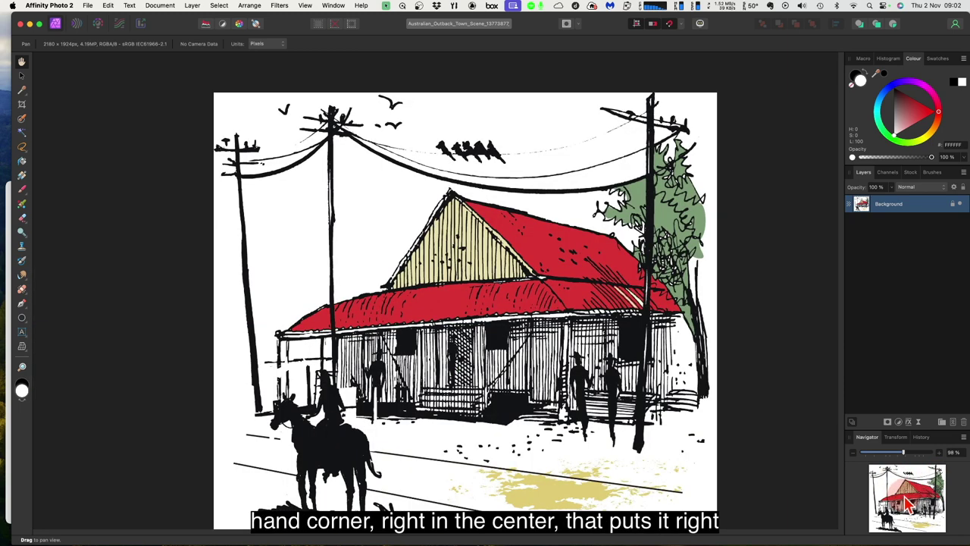
left_click(903, 512)
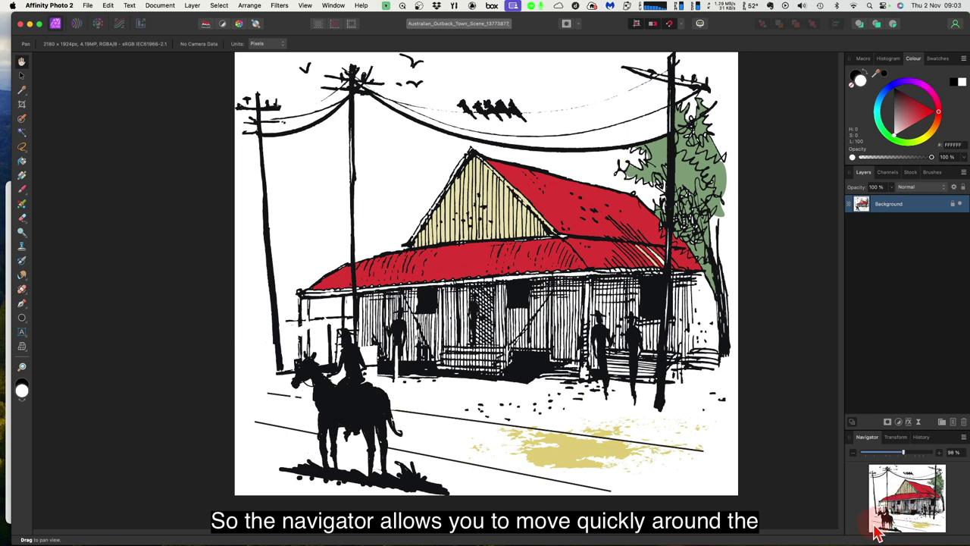
left_click(877, 532)
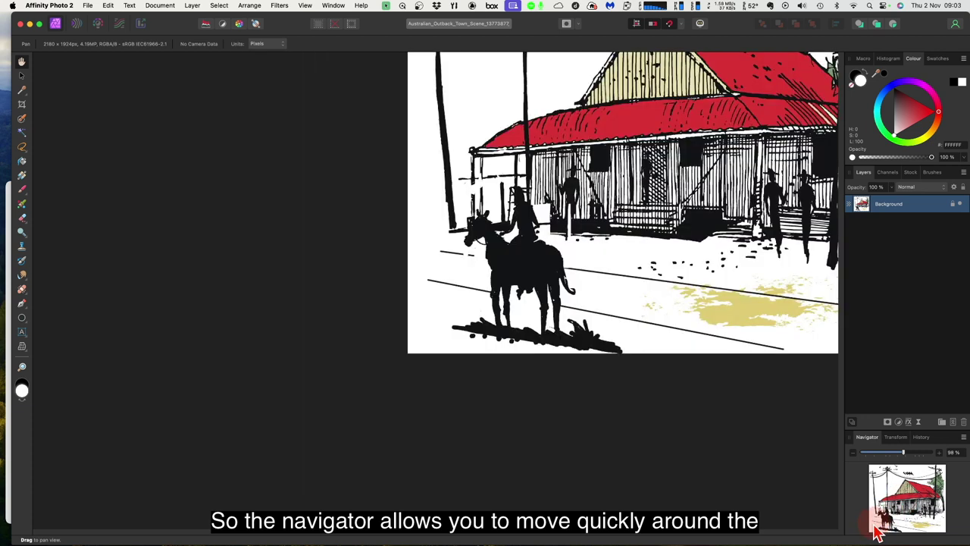
left_click(876, 479)
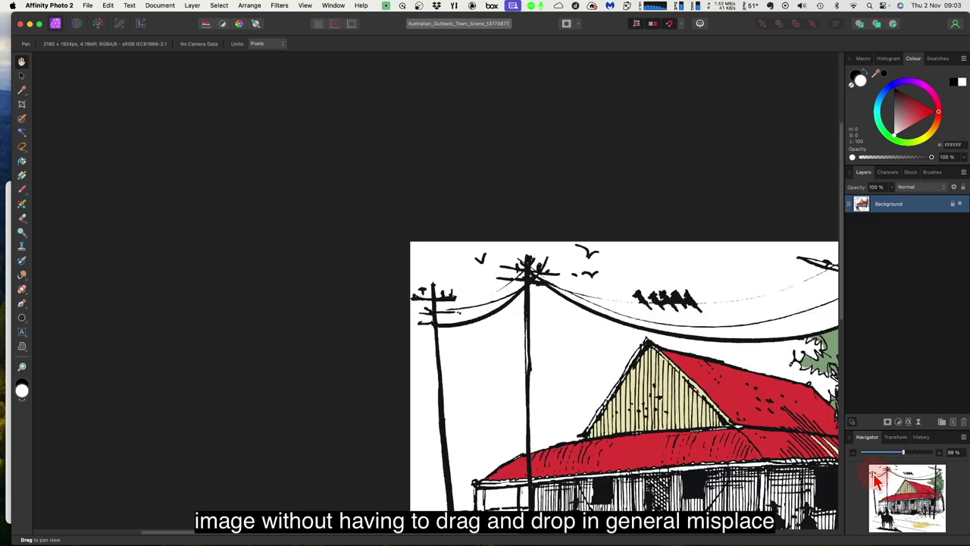
left_click(910, 508)
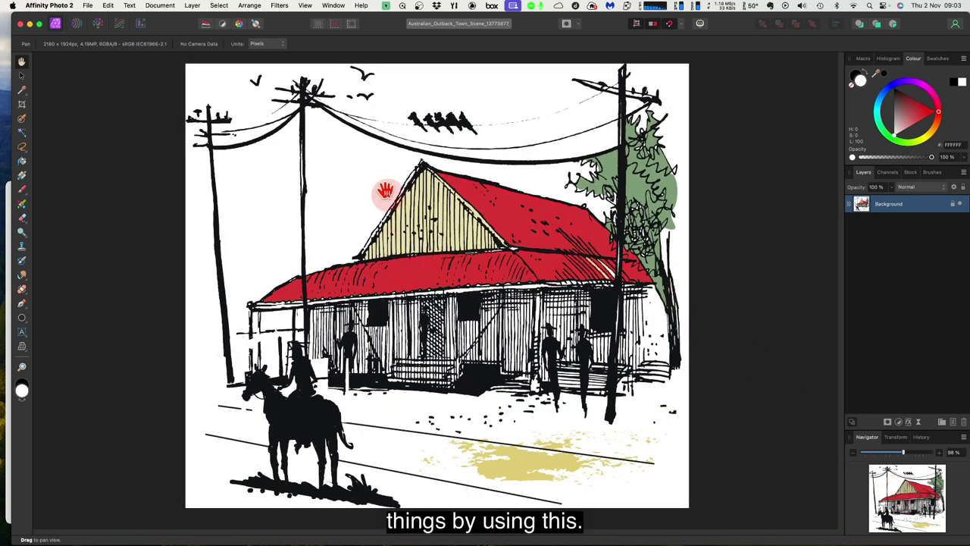
Step: Pan the canvas with the View Tool, then switch to the Move Tool
left_click(21, 62)
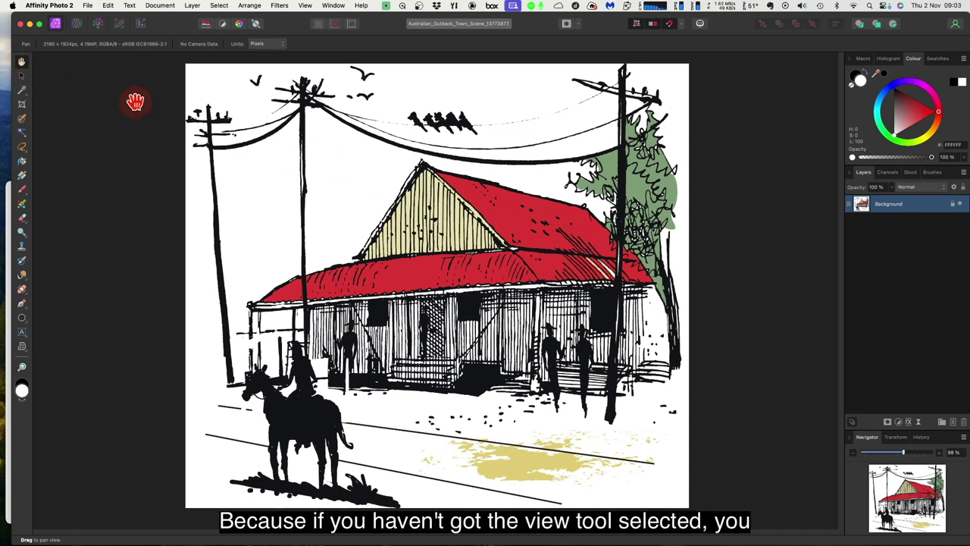
mouse_move(209, 96)
left_mouse_down()
mouse_move(190, 93)
mouse_move(279, 95)
mouse_move(219, 95)
left_mouse_up()
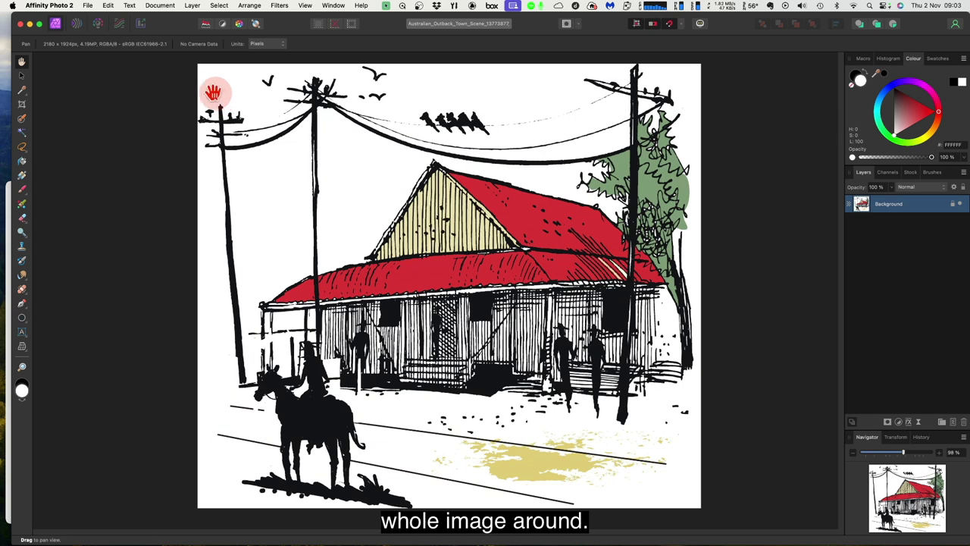
left_click(22, 76)
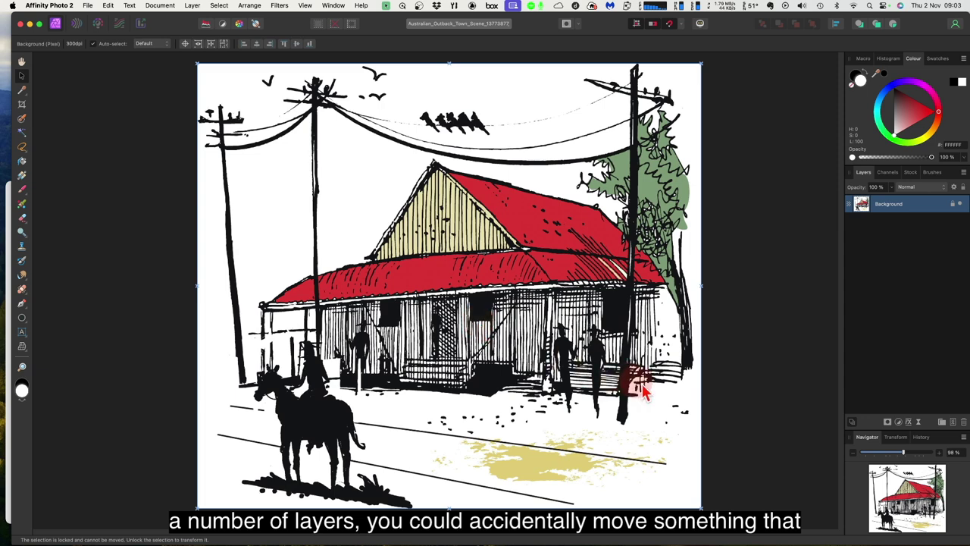
Step: Re-centre the whole image via the Navigator and bring up the Colour Picker tool variants
left_click(879, 477)
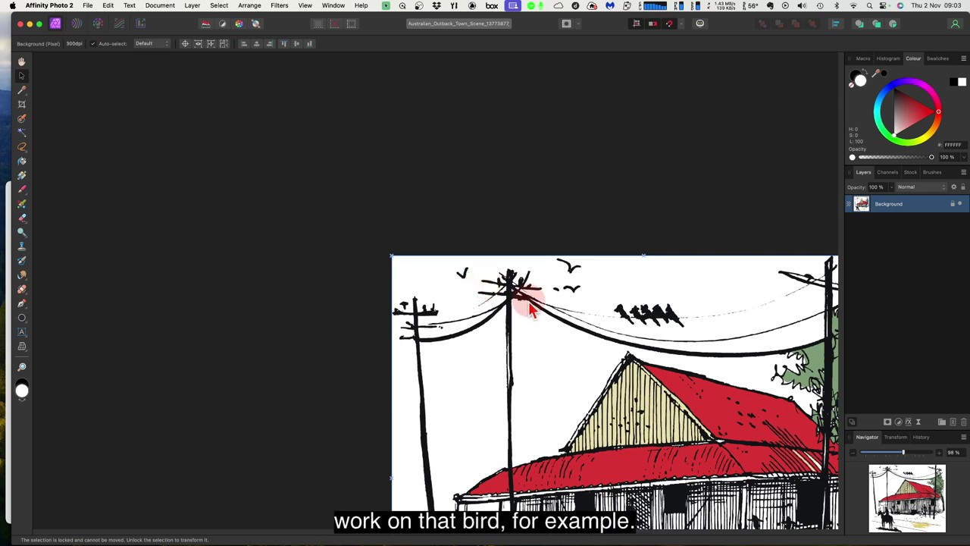
left_click(917, 509)
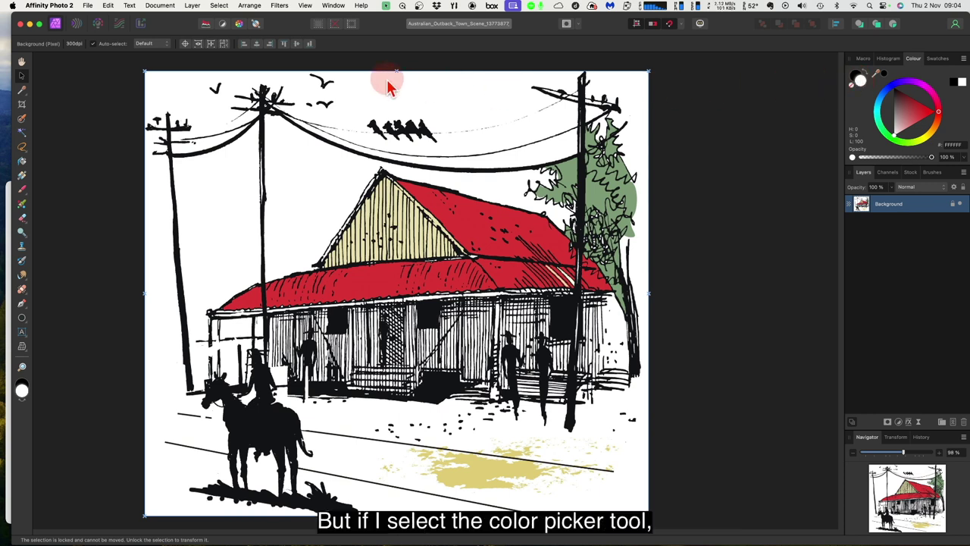
left_click(21, 90)
left_click(22, 96)
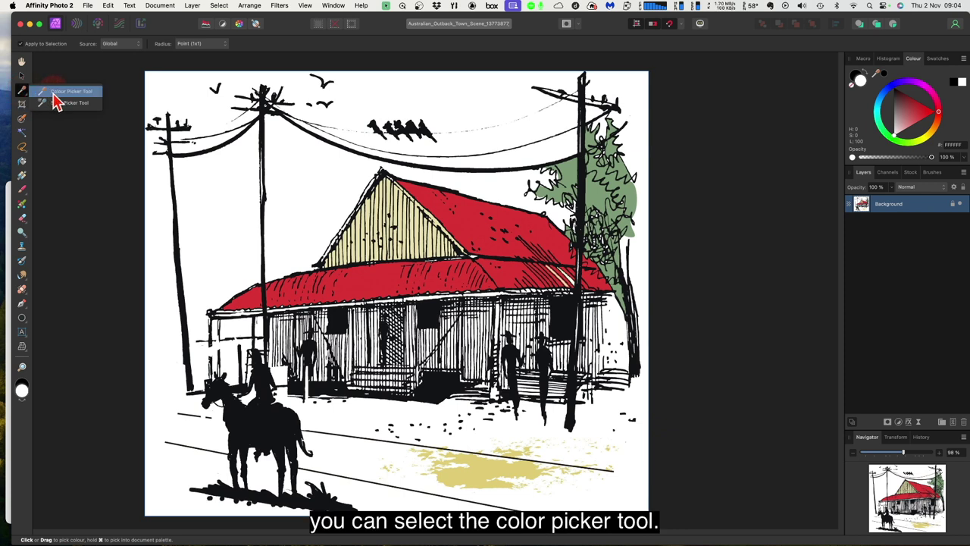
Step: Sample the roof's red (D83535) with the Colour Picker, then reset the current colour to white FFFFFF
left_click(56, 92)
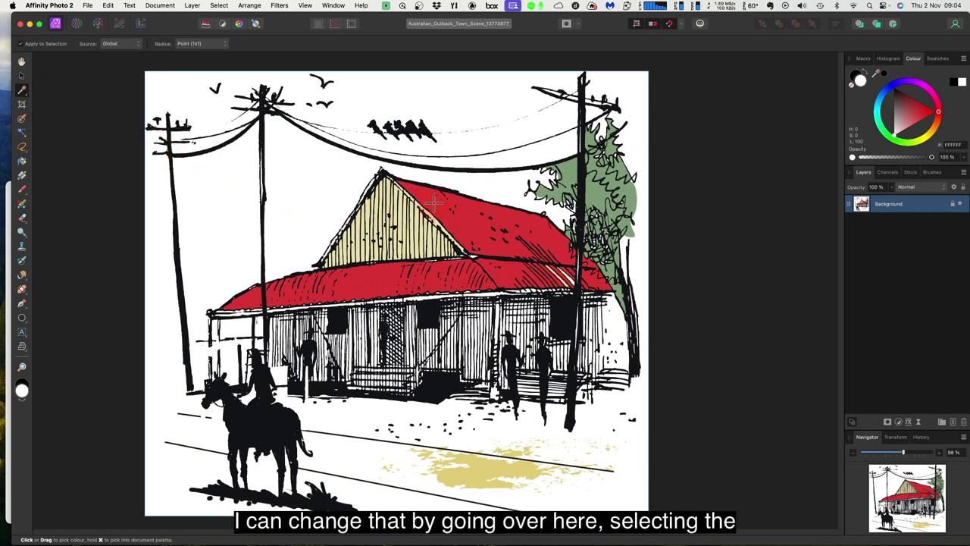
mouse_move(435, 201)
left_mouse_down()
mouse_move(462, 191)
mouse_move(433, 174)
mouse_move(422, 191)
left_mouse_up()
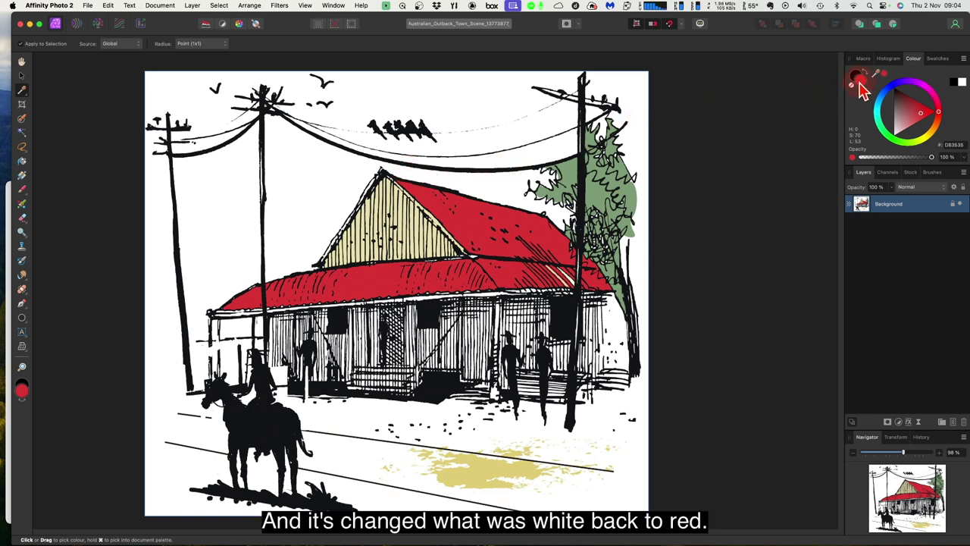
left_click(961, 84)
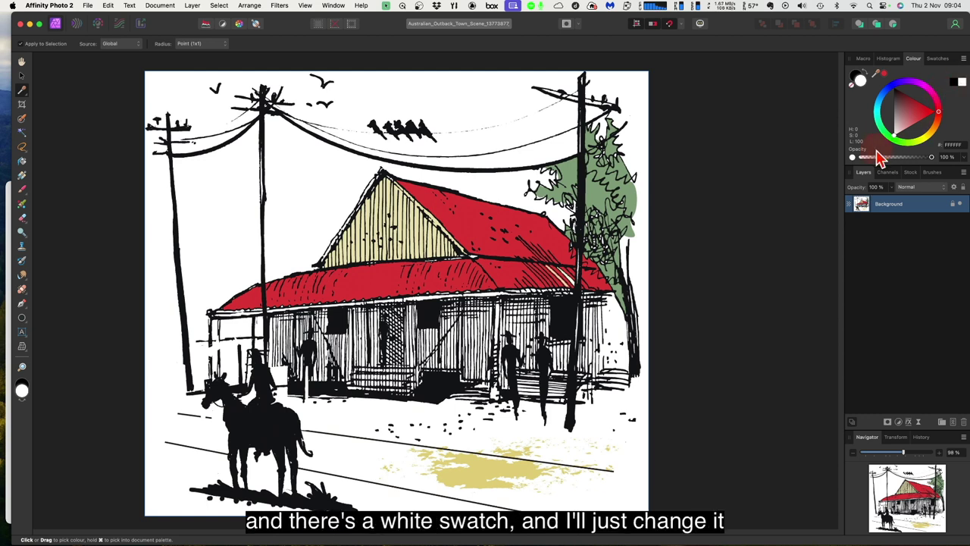
Step: Crop to 850 × 596 px around the two standing figures on the porch
left_click(22, 107)
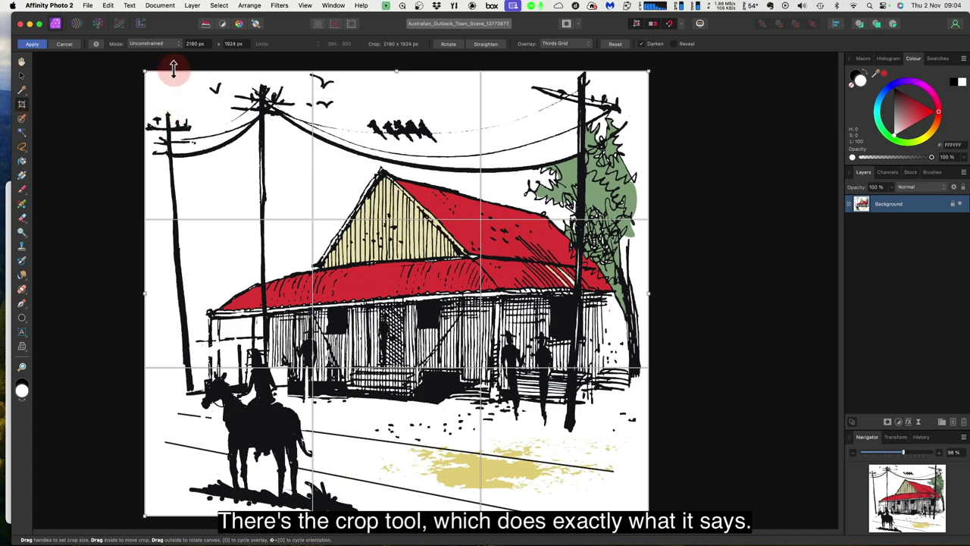
left_click_drag(144, 71, 369, 297)
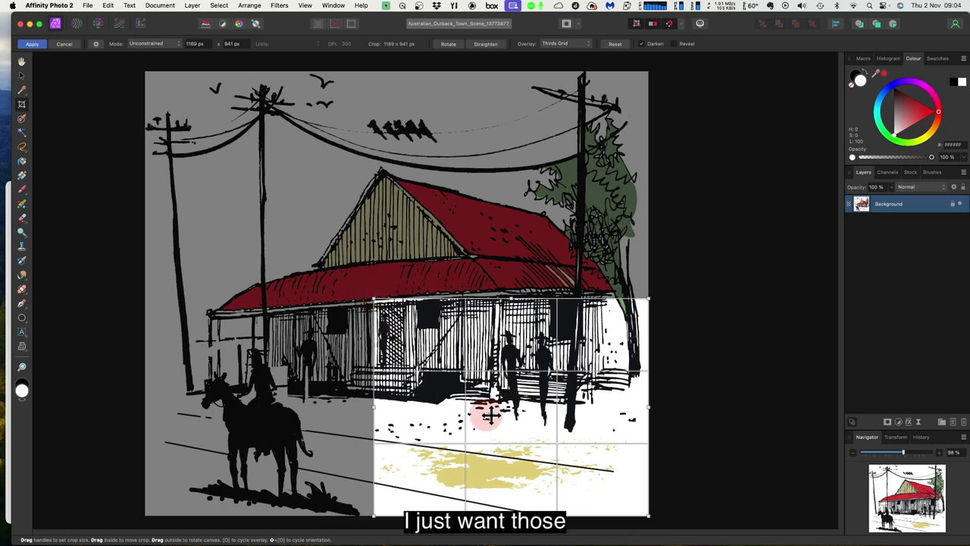
left_click_drag(646, 517, 629, 436)
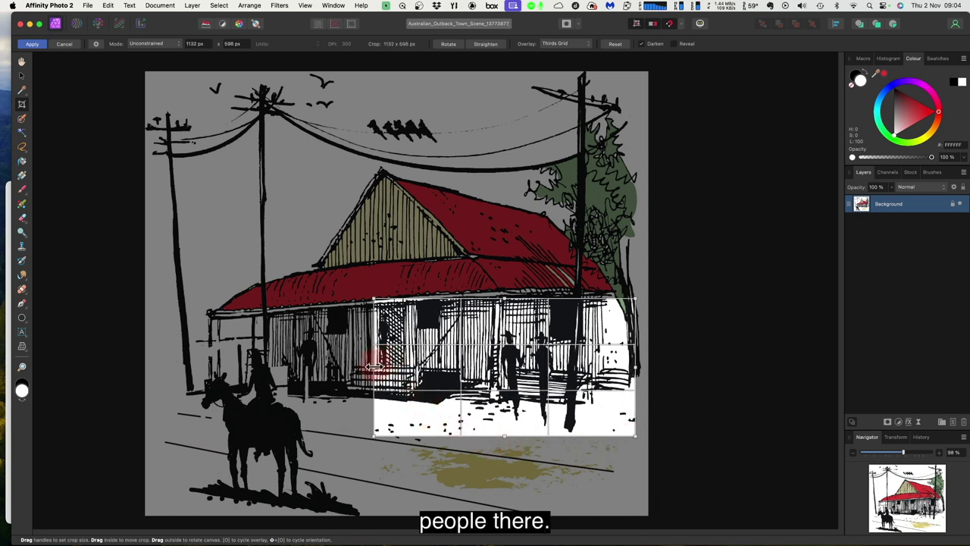
left_click_drag(374, 367, 439, 371)
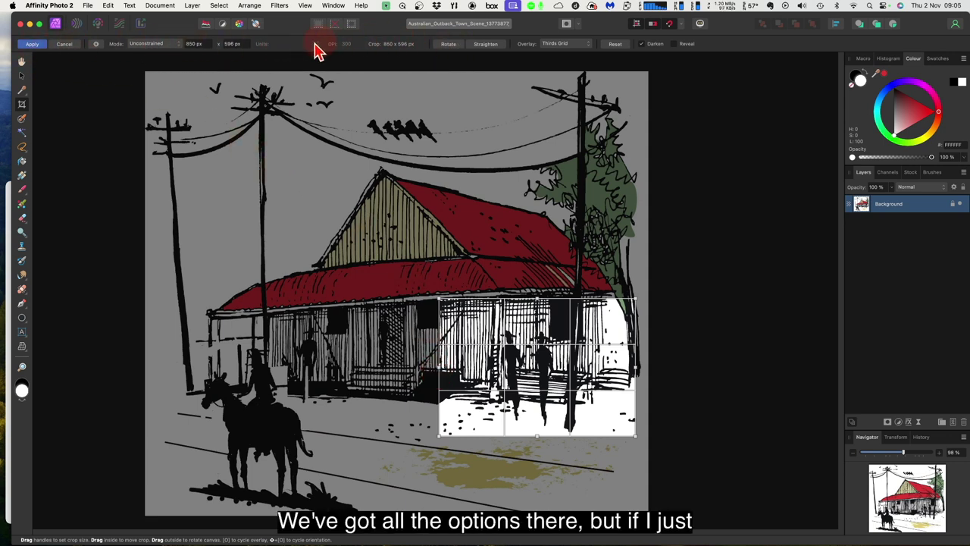
left_click(32, 44)
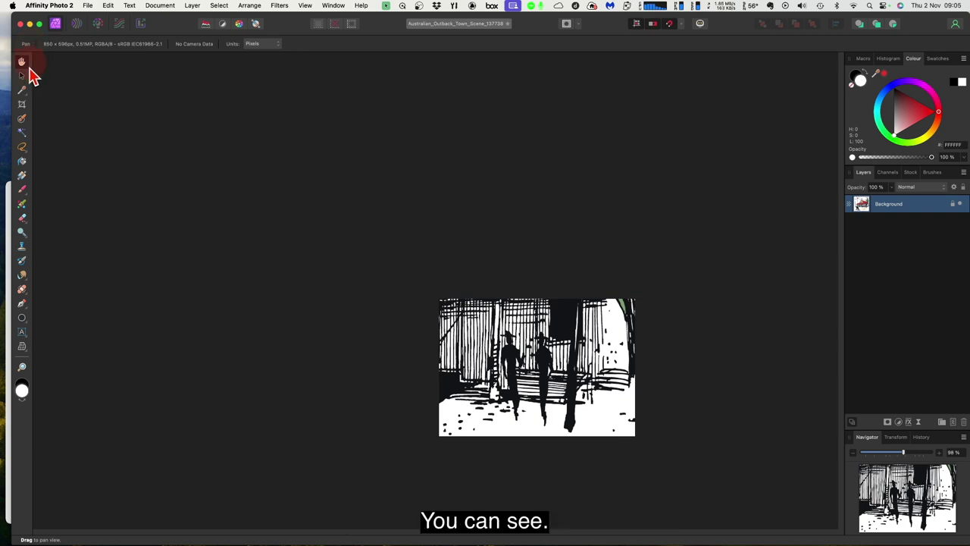
left_click(21, 77)
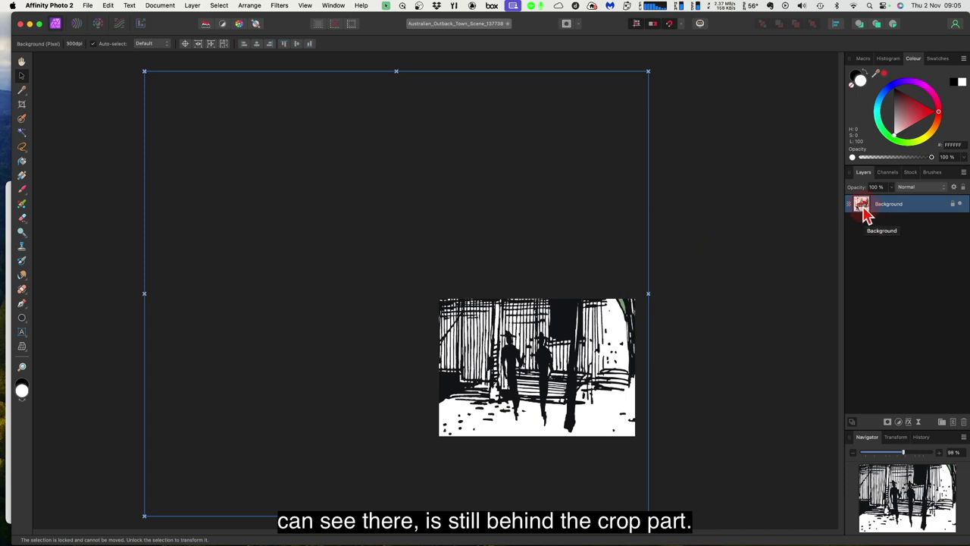
left_click(22, 63)
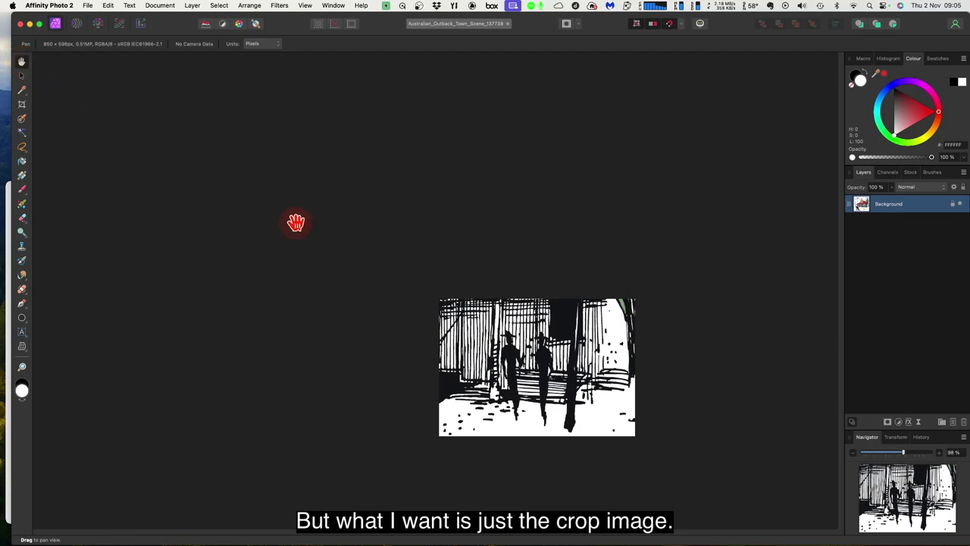
left_click_drag(504, 344, 505, 345)
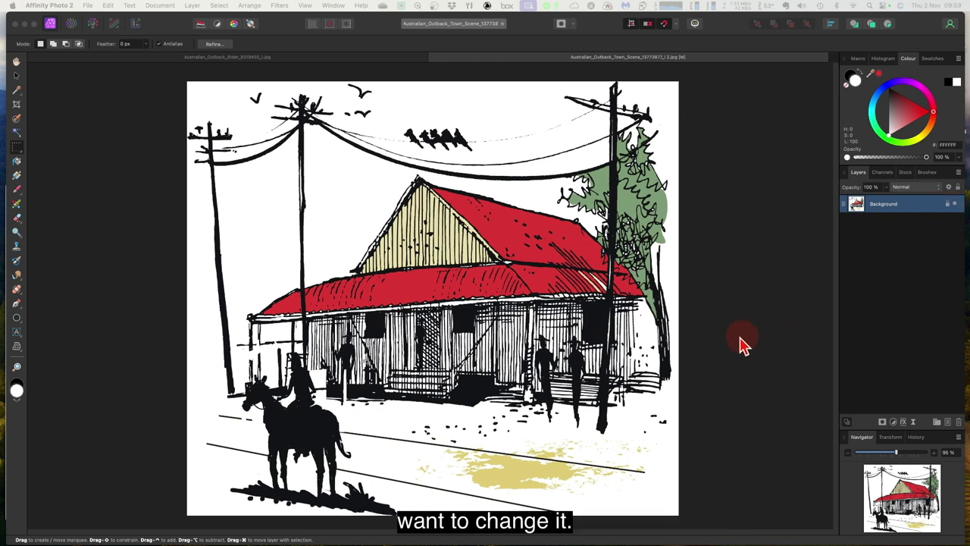
Step: Draw a rectangular marquee selection around the two standing porch figures
left_click(23, 159)
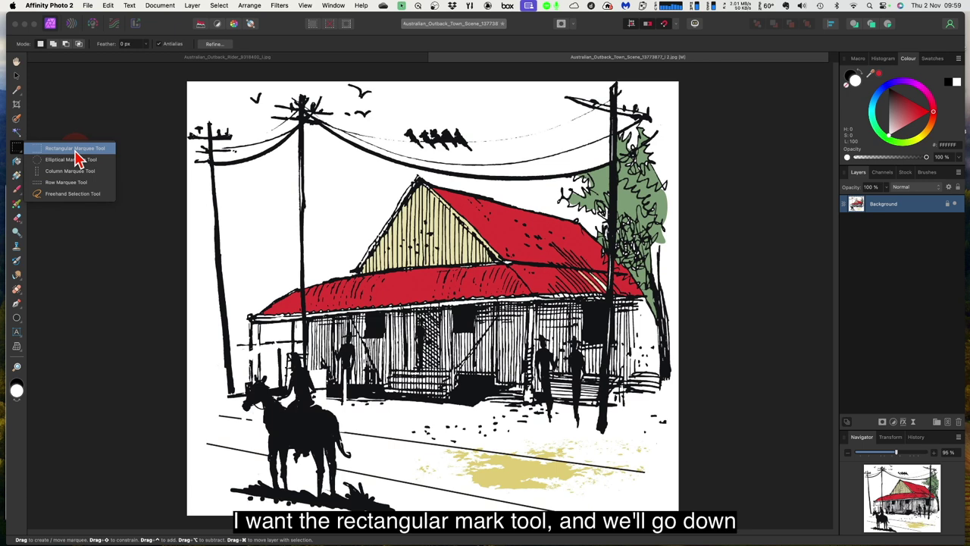
left_click(75, 150)
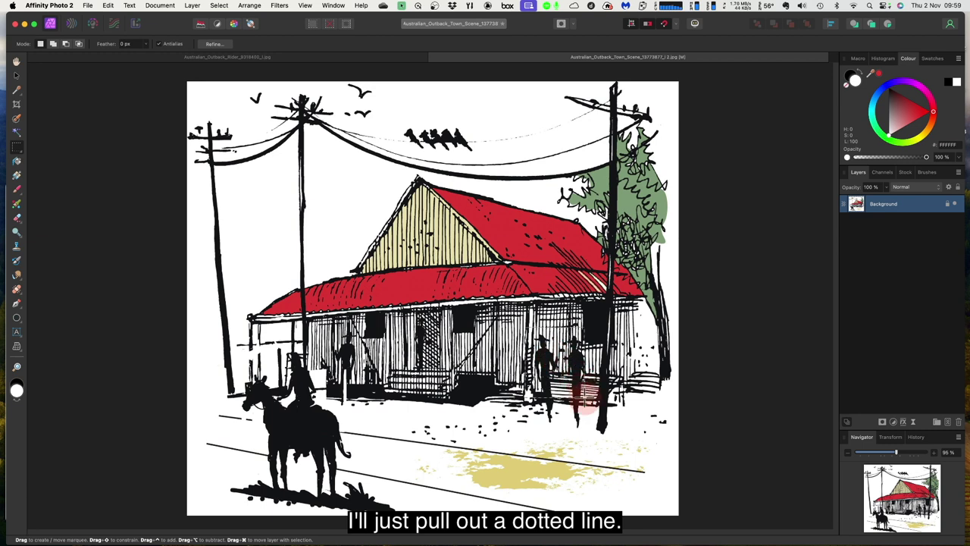
left_click_drag(589, 429, 592, 433)
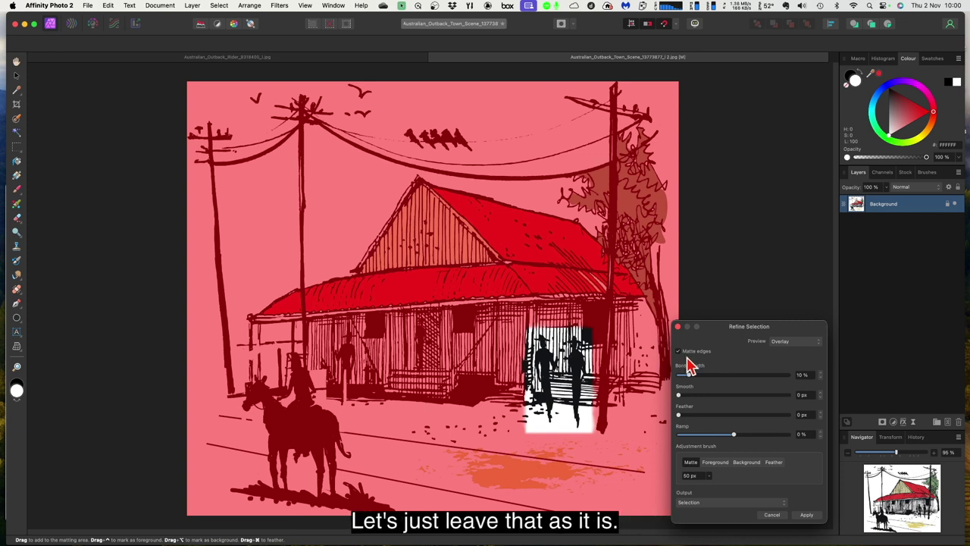
Step: Set the refinement output to New layer and apply it
left_click(720, 503)
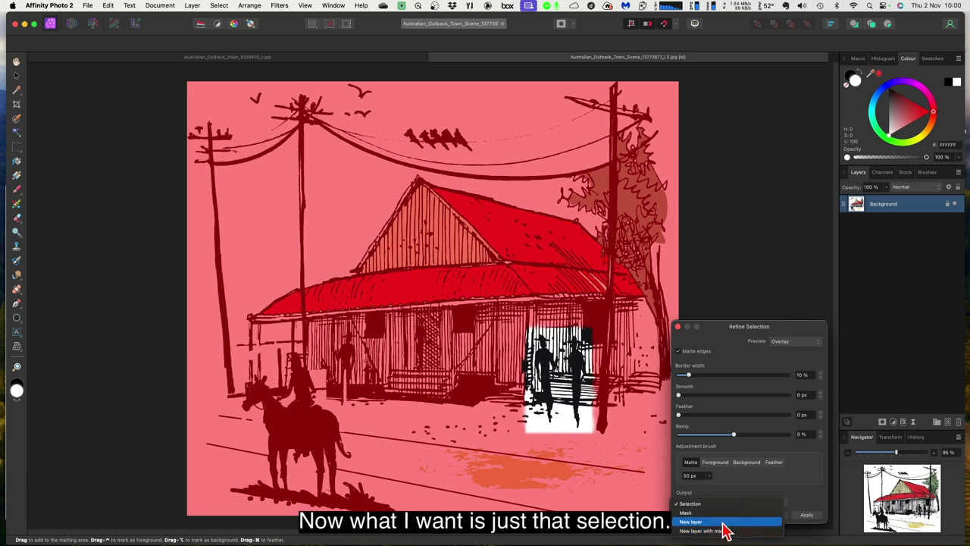
left_click(723, 523)
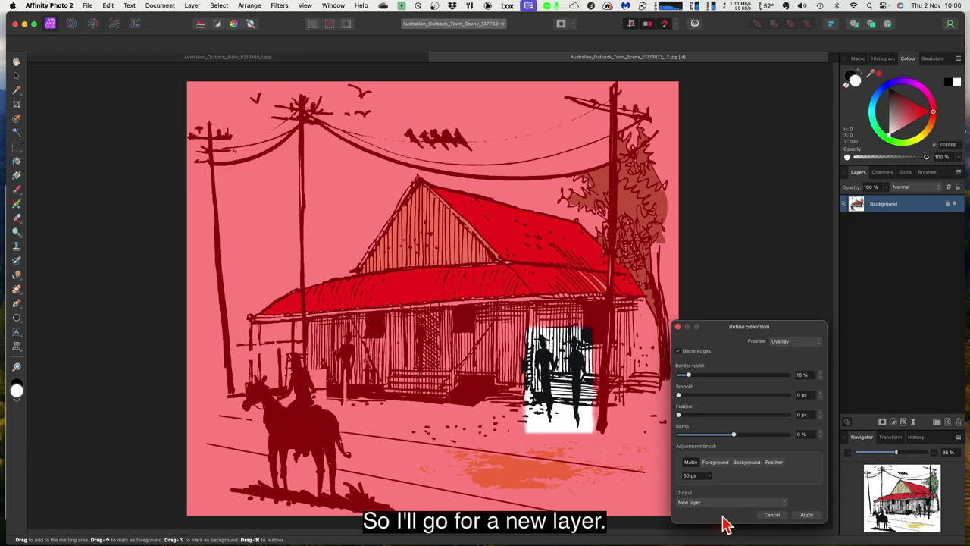
left_click(807, 515)
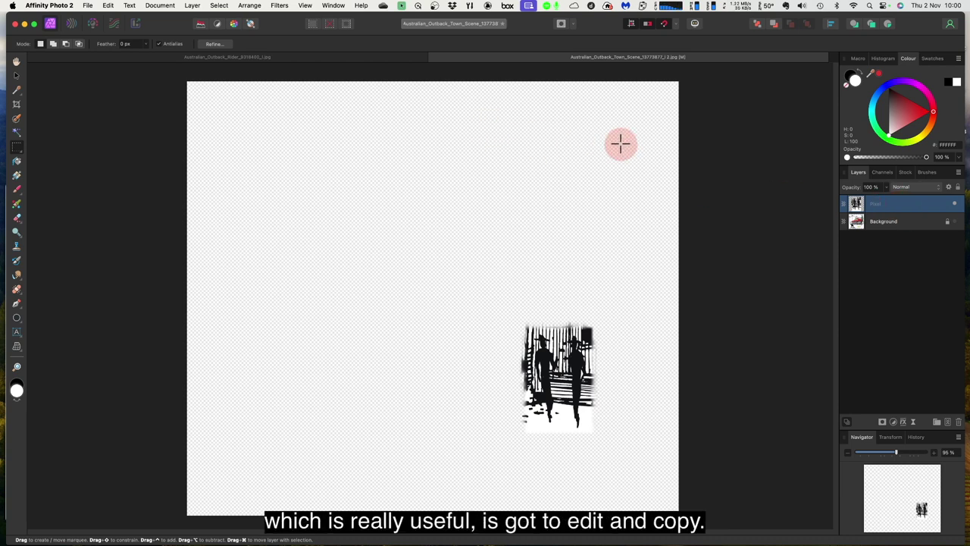
Step: Copy the figure cutout into a new document from the clipboard, then return to the town scene
left_click(110, 9)
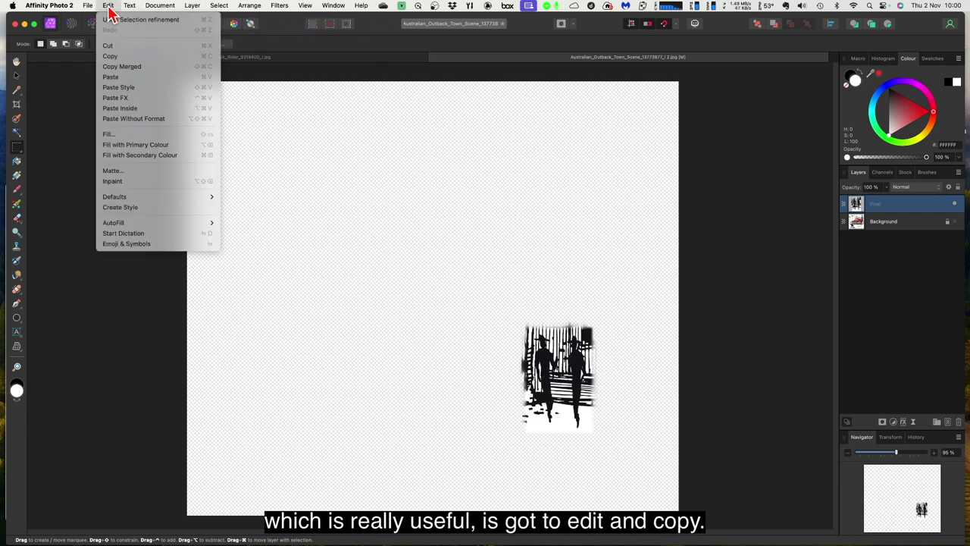
left_click(113, 56)
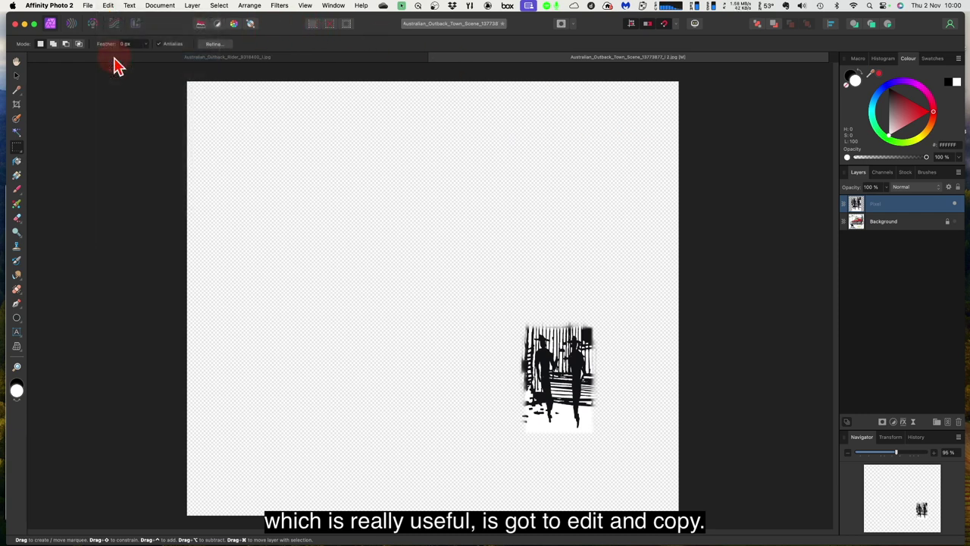
left_click(87, 7)
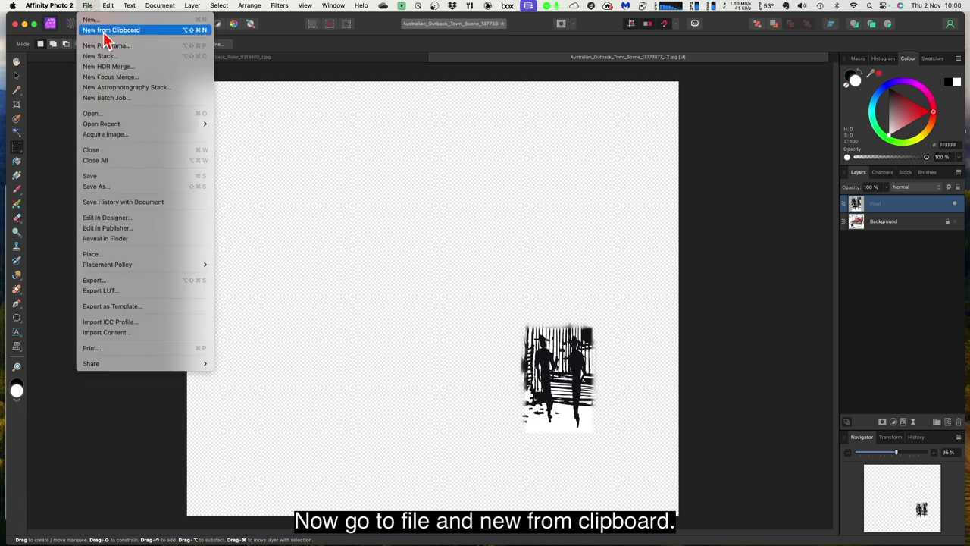
left_click(103, 32)
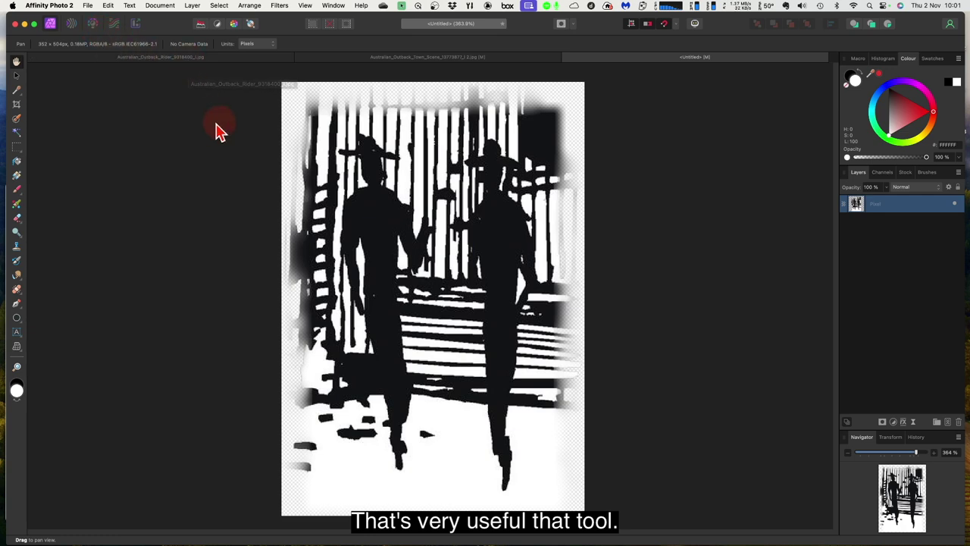
left_click(507, 60)
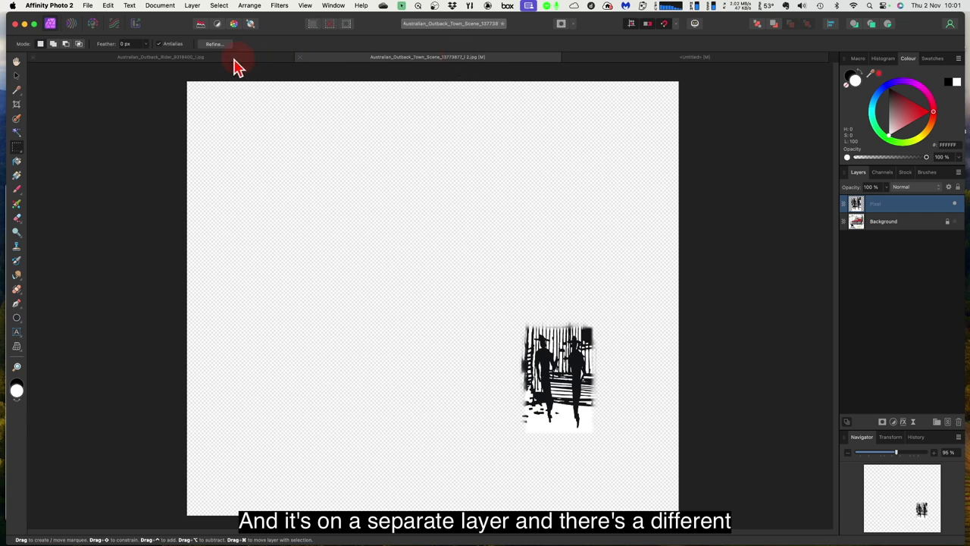
Step: Show the Background layer again beneath the figures layer and select it for editing
left_click(192, 60)
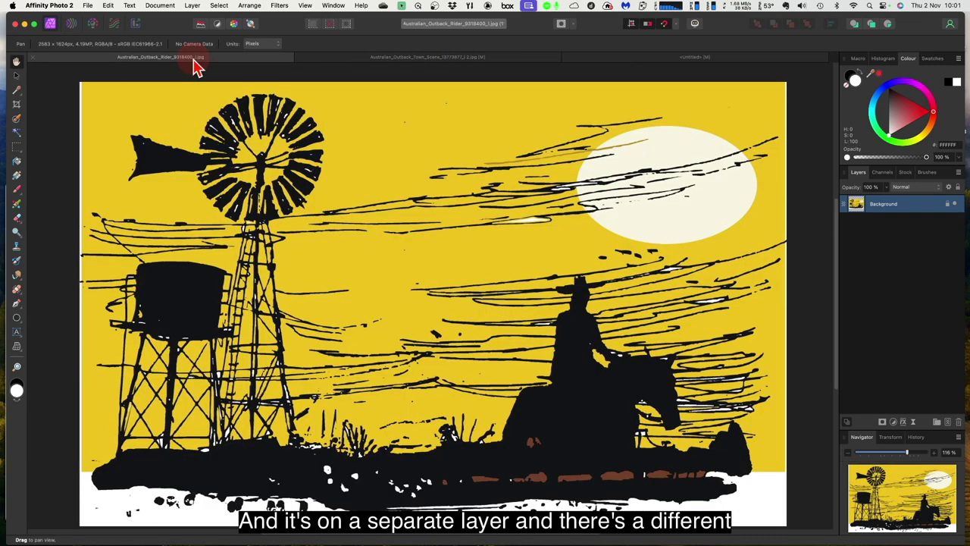
left_click(369, 65)
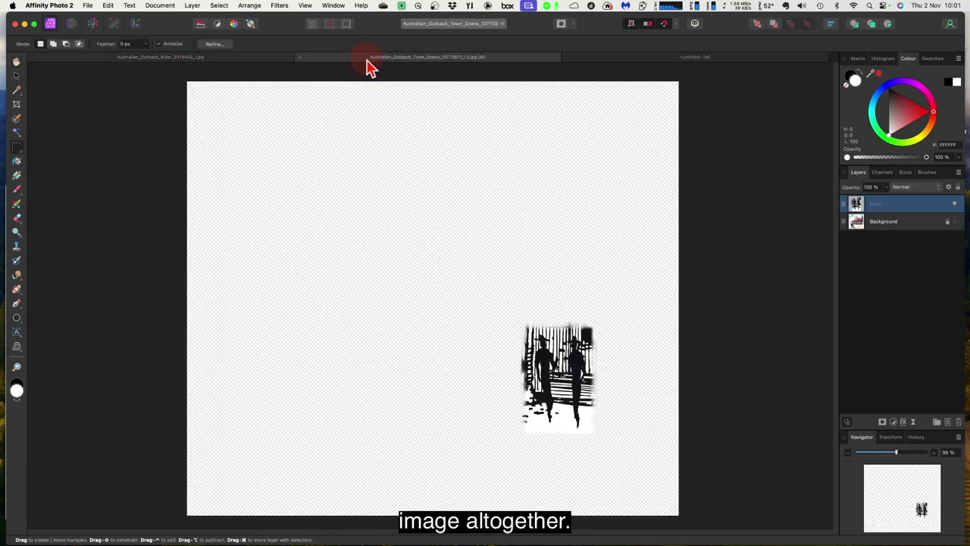
left_click(954, 222)
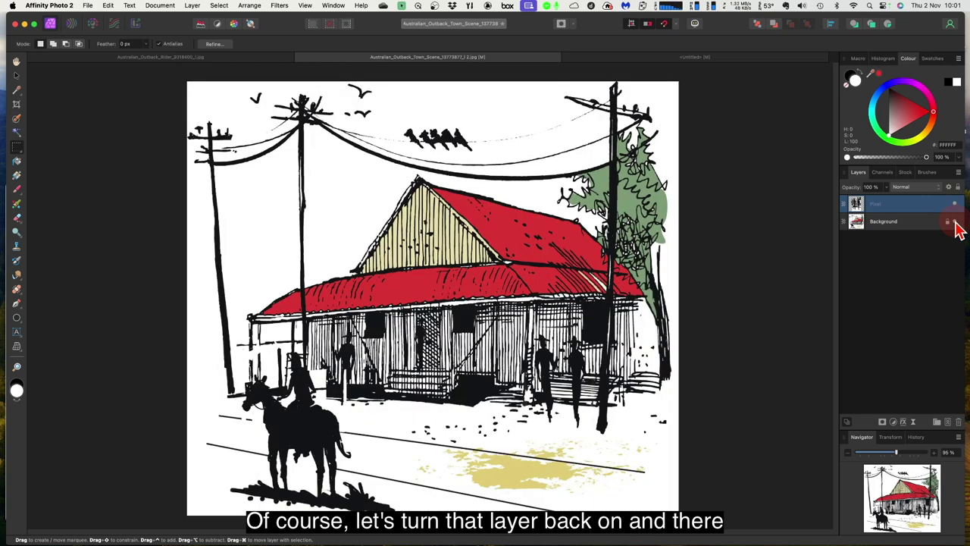
left_click(954, 204)
left_click(954, 203)
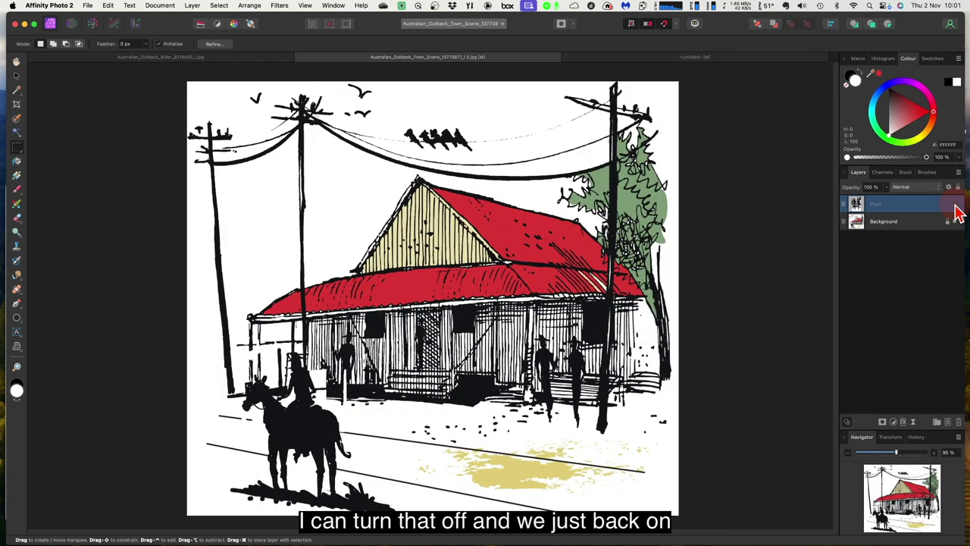
left_click(912, 228)
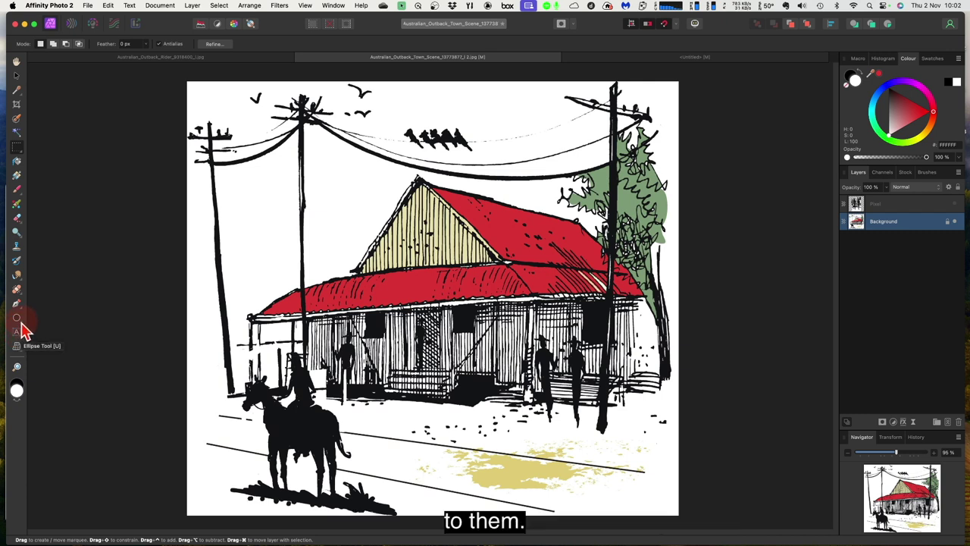
Step: Draw a red A83131 triangle left of the house's gable, then delete its layer
left_click(22, 322)
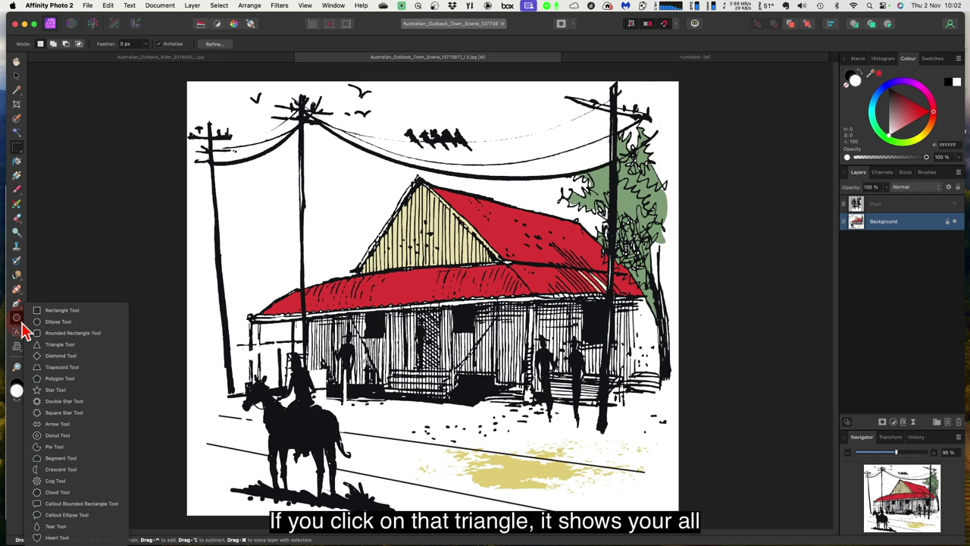
left_click(64, 347)
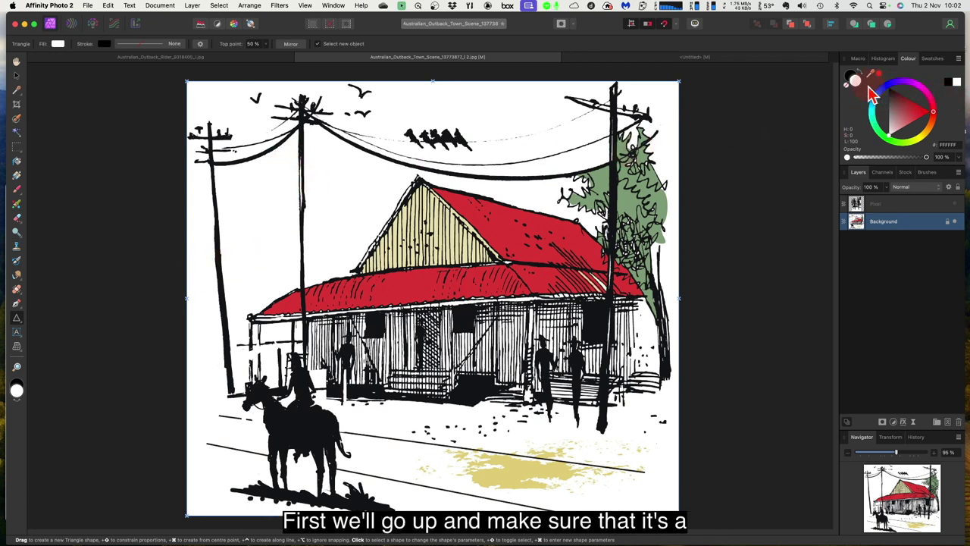
left_click(908, 108)
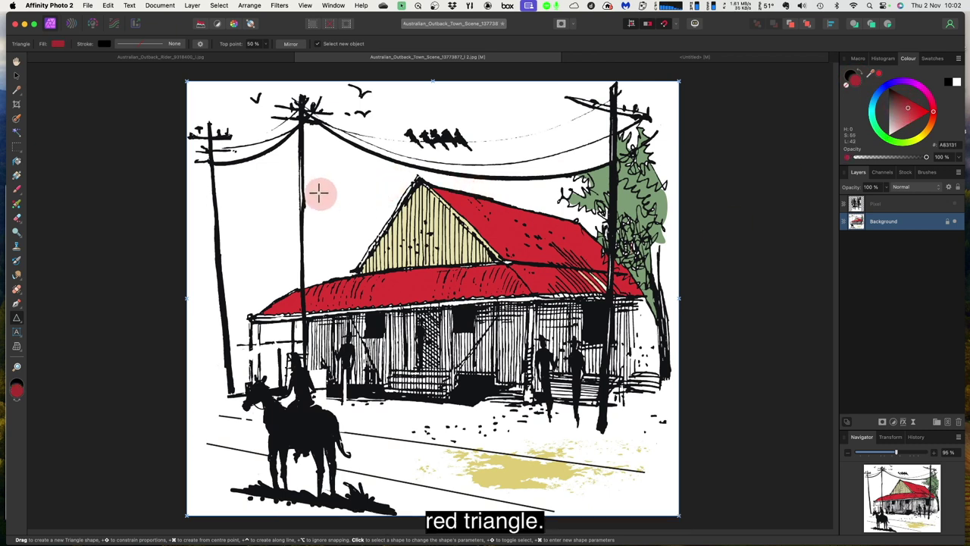
left_click_drag(320, 180, 378, 241)
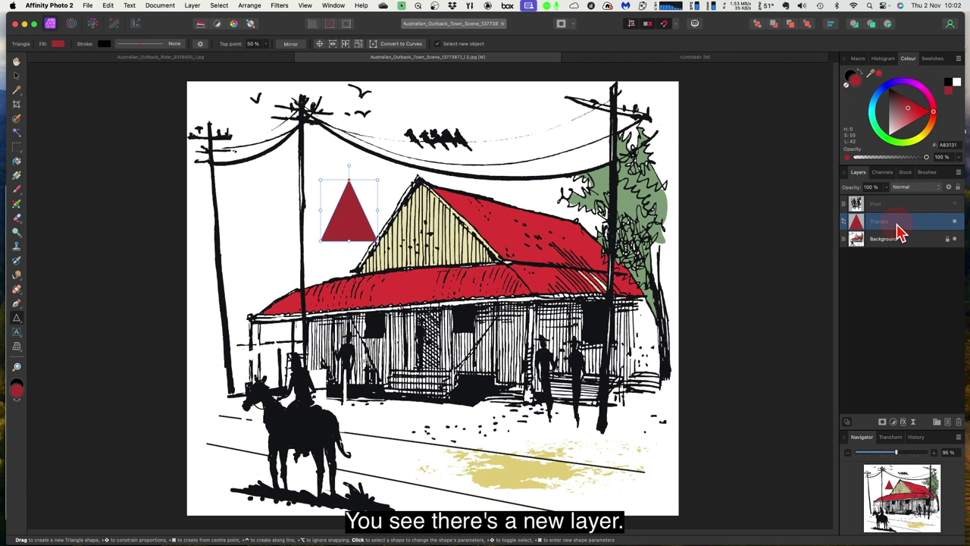
left_click(957, 423)
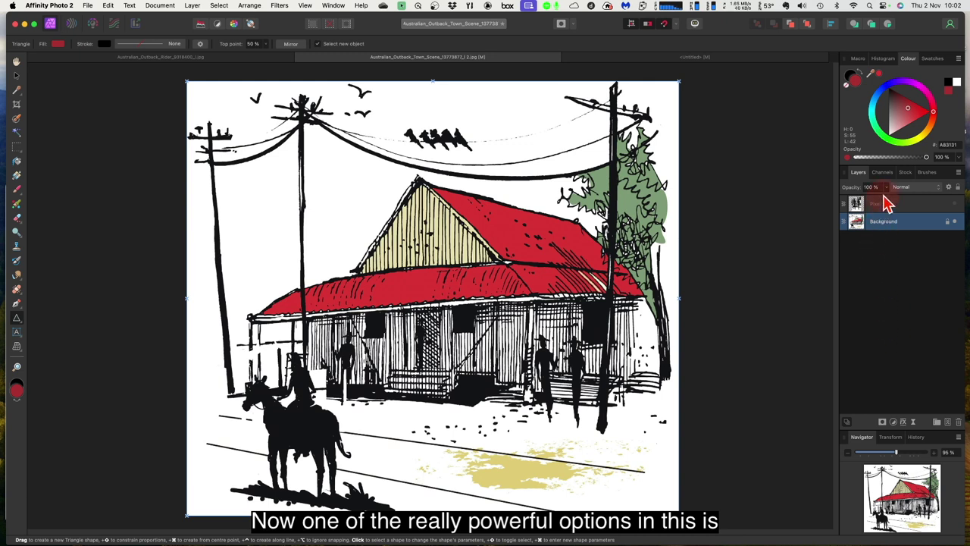
Step: Search Pixabay stock for desert images and place the yellow flower photo onto the canvas
left_click(902, 176)
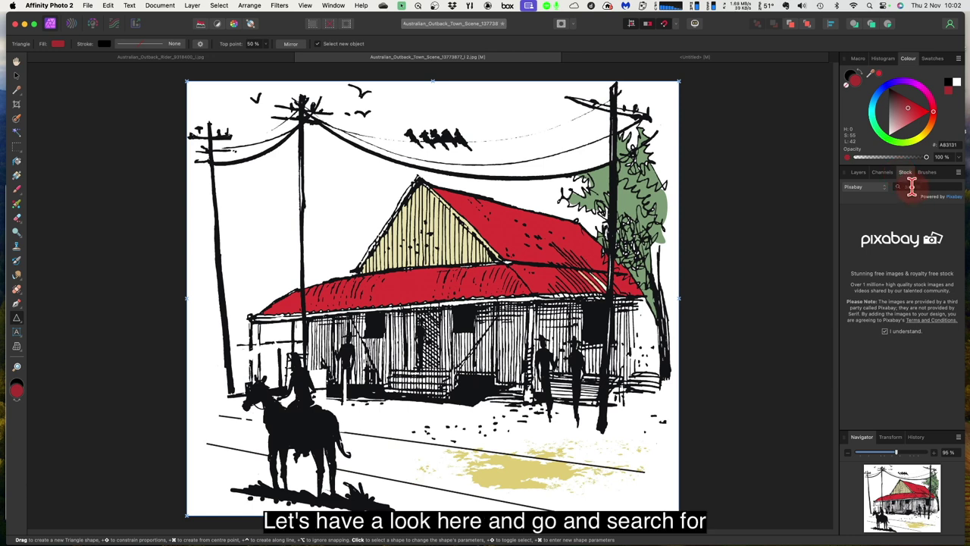
type("Da")
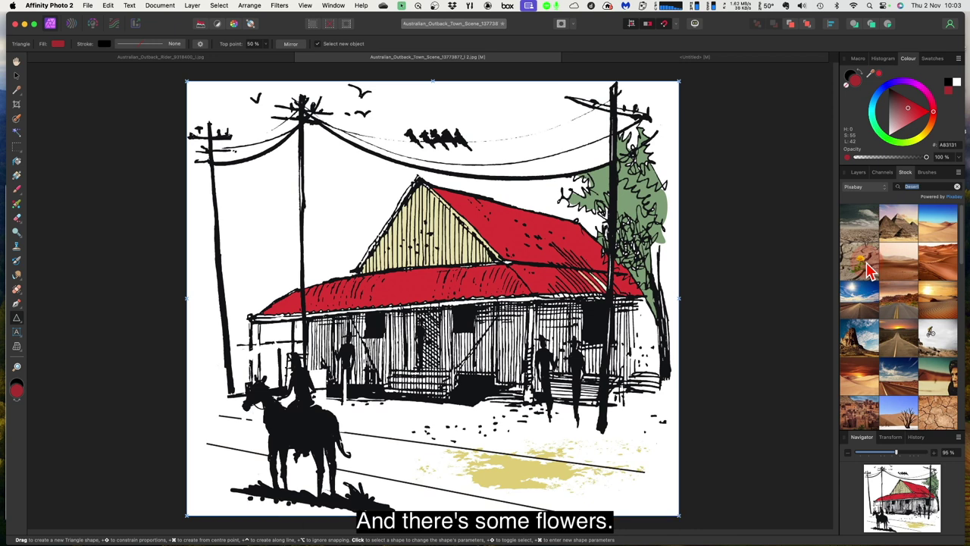
left_click_drag(867, 267, 445, 271)
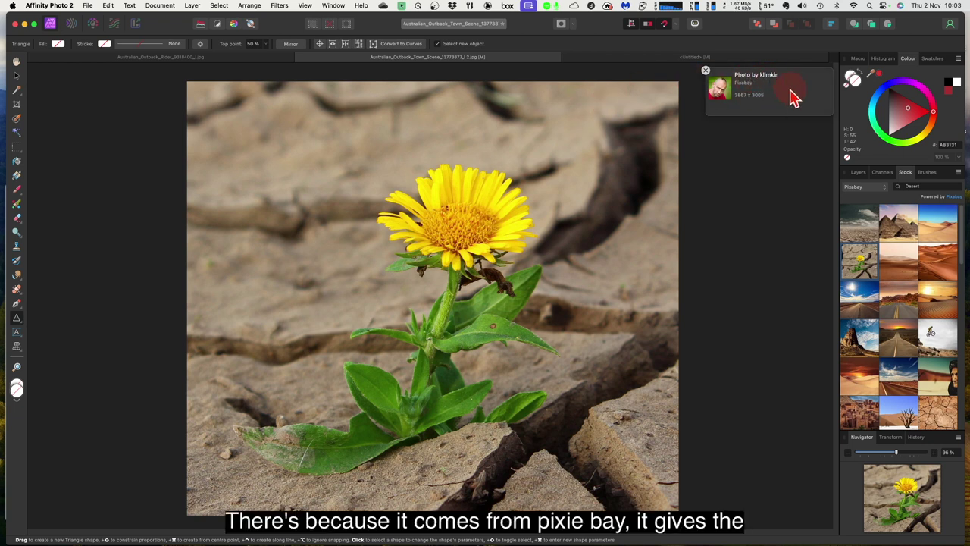
Step: Dismiss the photo credit popup and move the flower layer to the top of the Layers stack
left_click(705, 71)
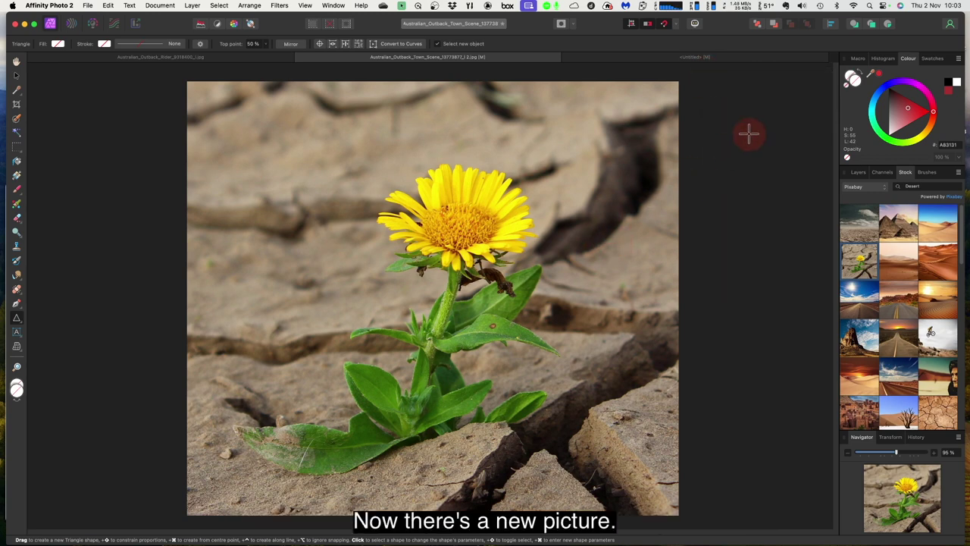
left_click(859, 174)
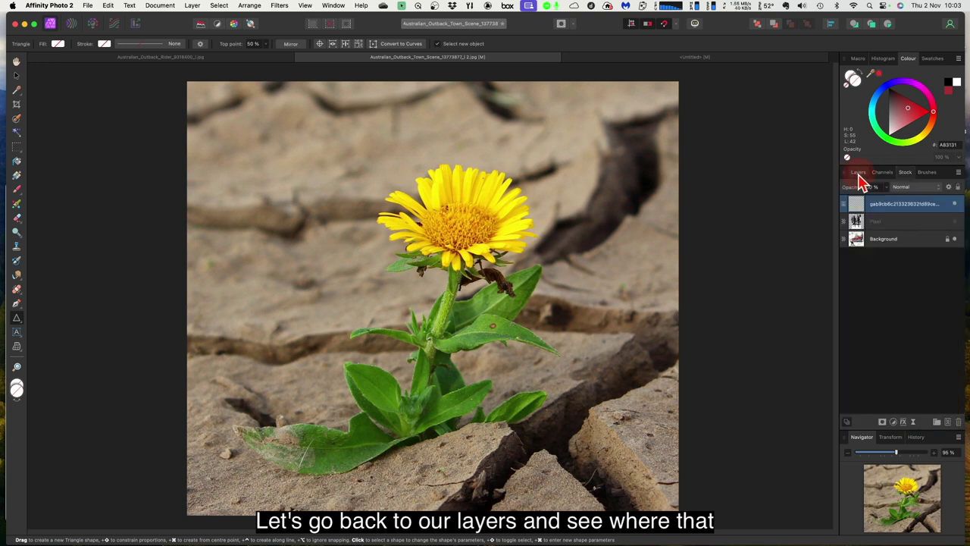
left_click_drag(877, 198, 880, 202)
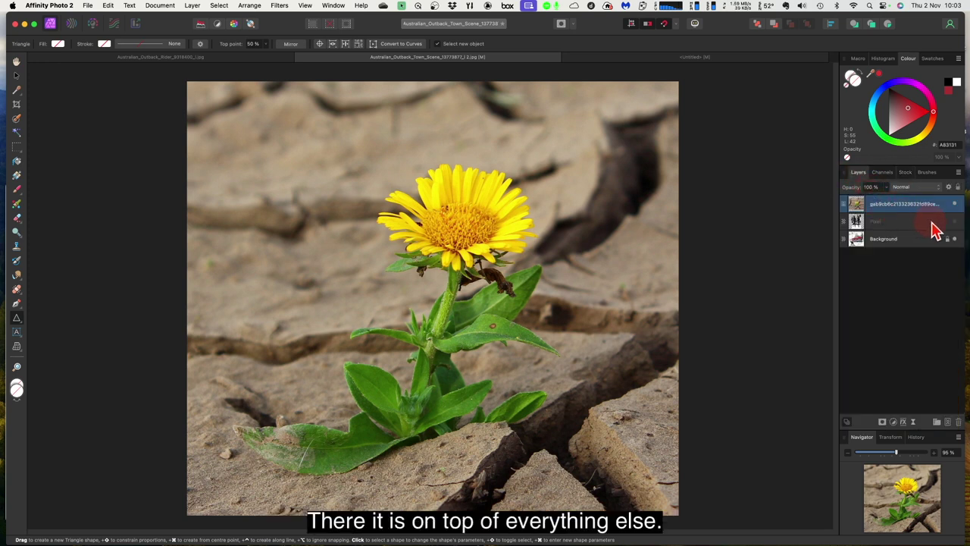
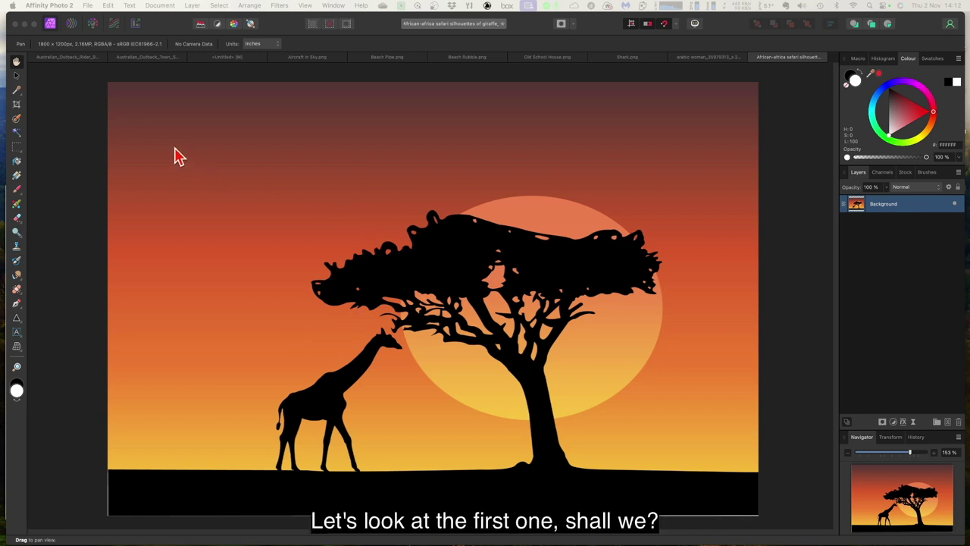
Step: Focus the Affinity window and select the Background layer with the Move Tool
left_click(172, 150)
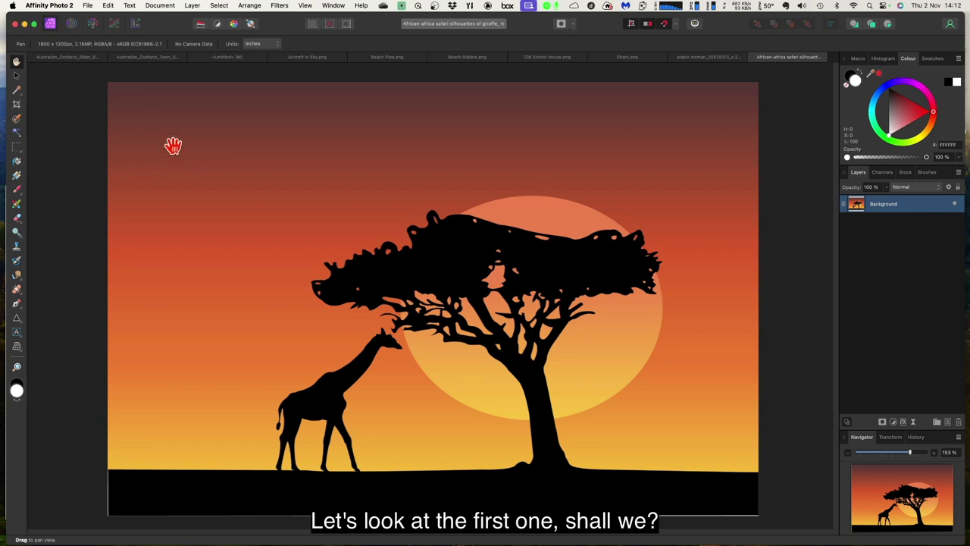
left_click(16, 75)
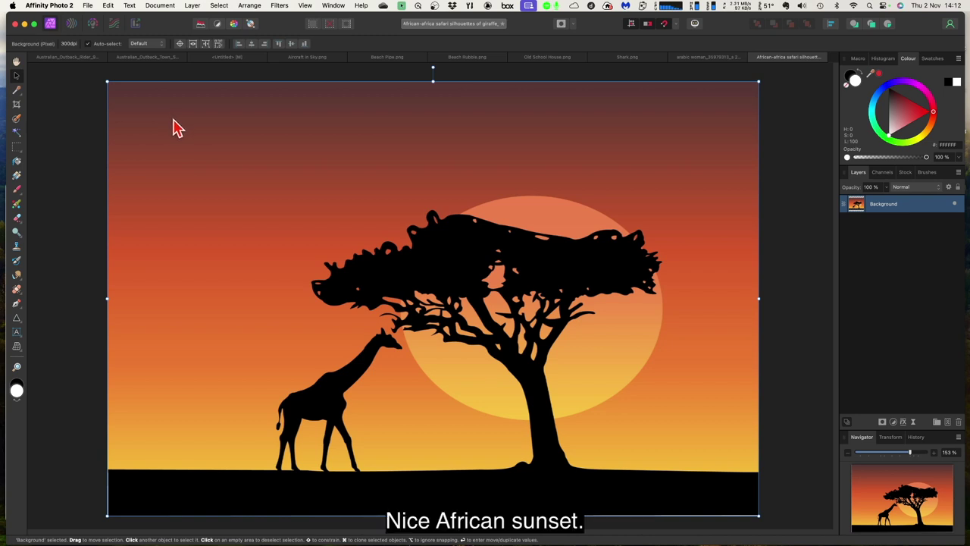
Step: Resize the document to 4 x 4 in at 300 DPI, keeping Inches as the unit
left_click(159, 6)
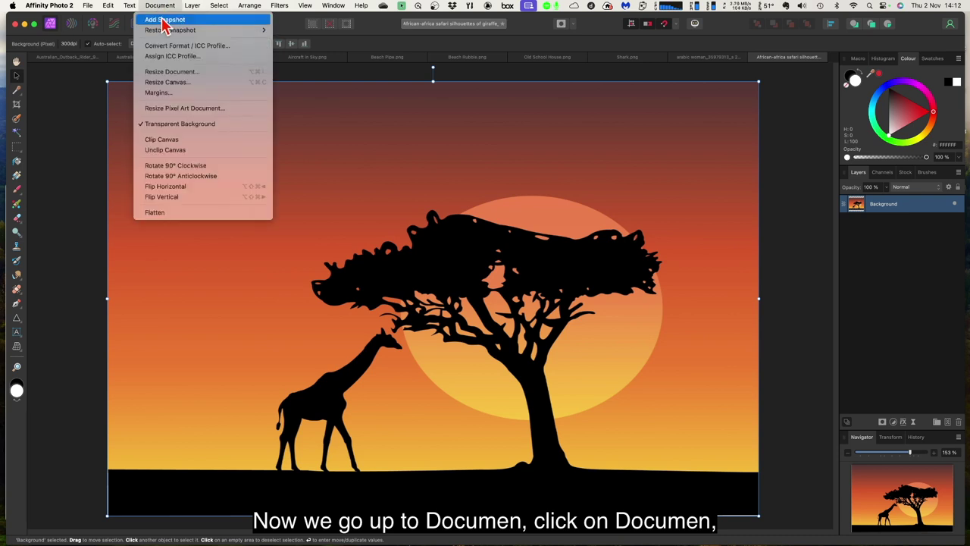
left_click(172, 74)
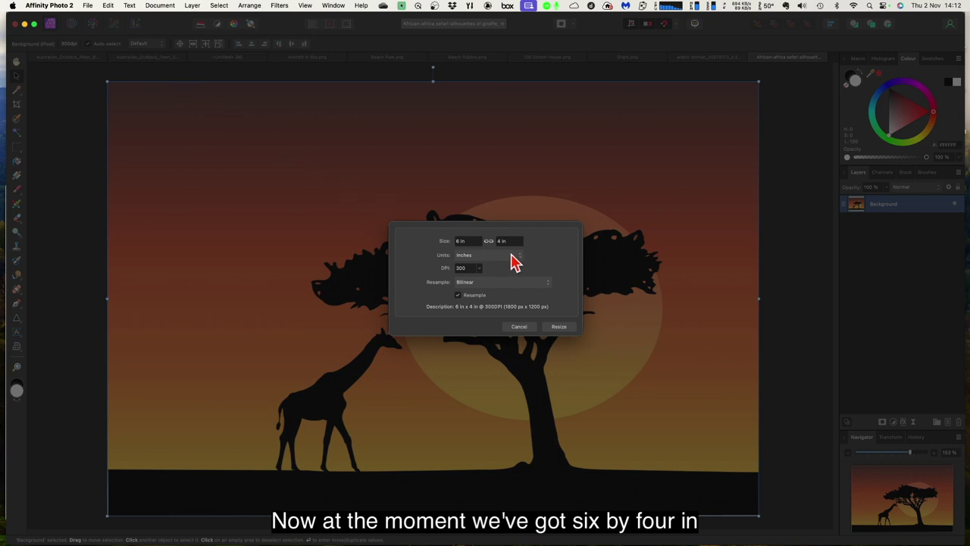
left_click(466, 241)
type("4")
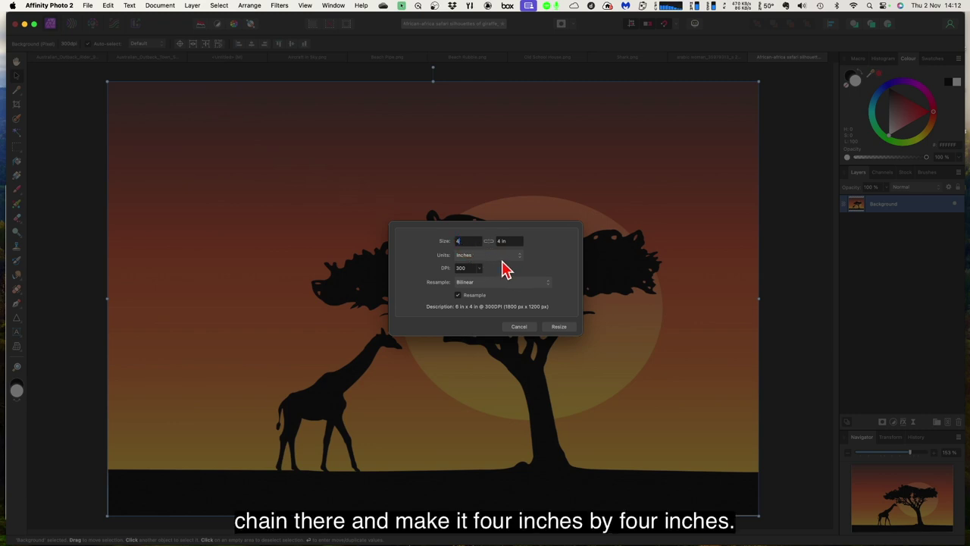
type("in")
left_click(510, 241)
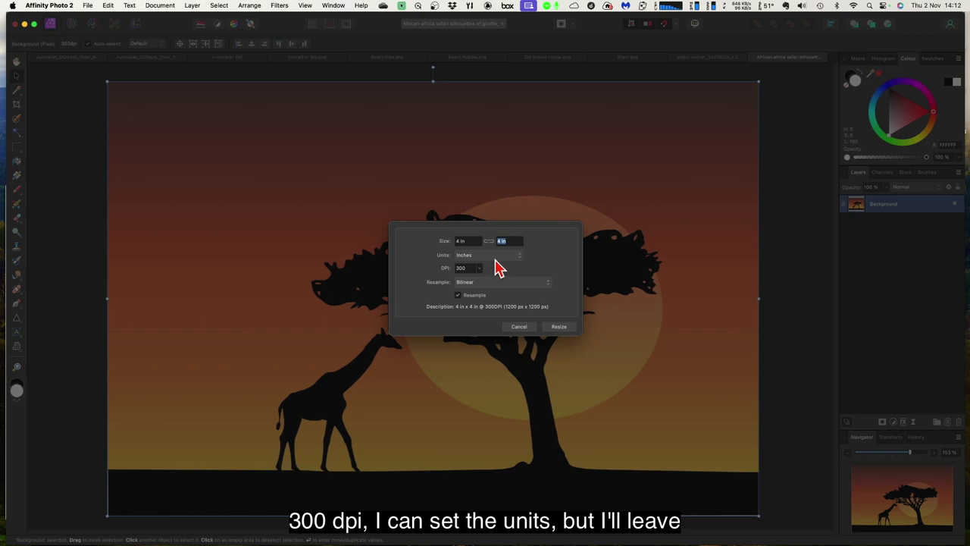
left_click(494, 258)
left_click(494, 259)
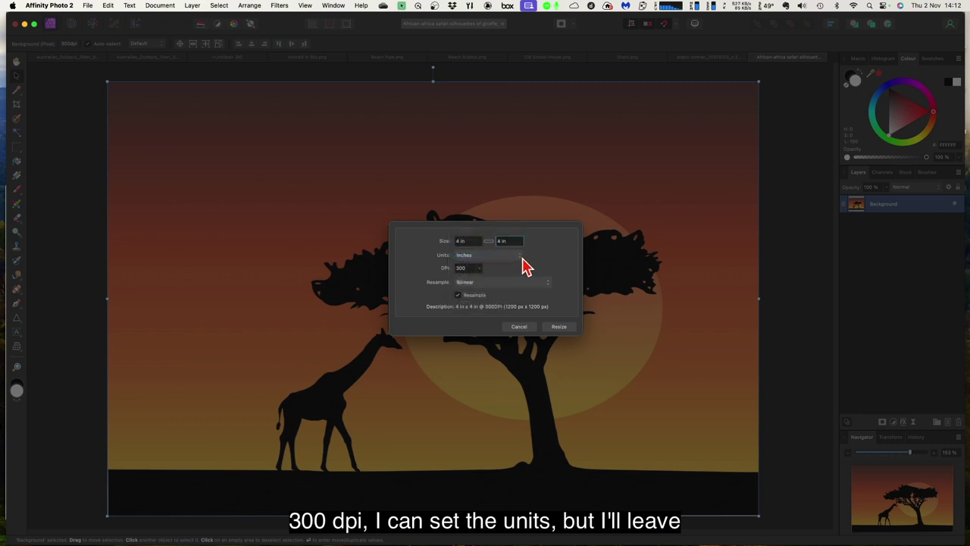
left_click(559, 327)
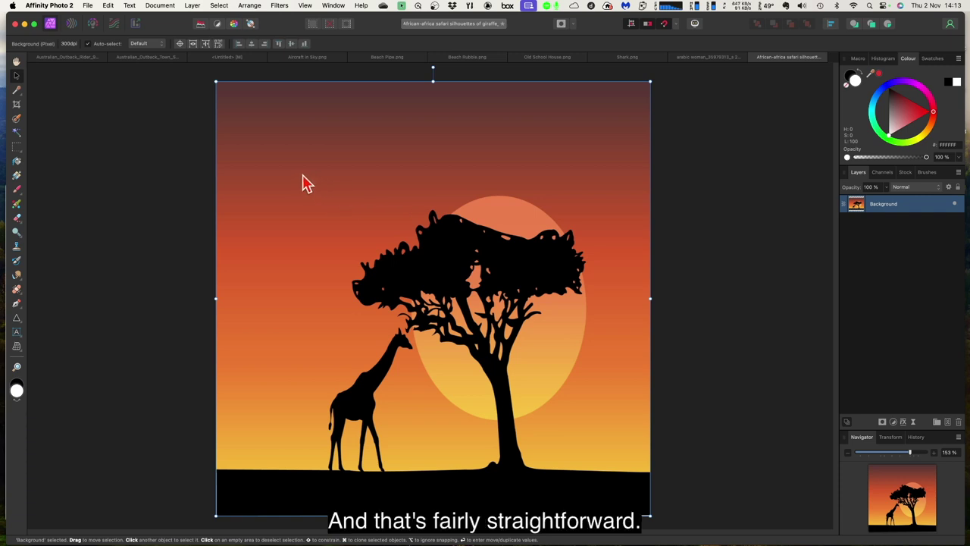
Step: Unlink proportions and resize the document width to 6 in, keeping Inches, for 6 x 4 in
left_click(160, 6)
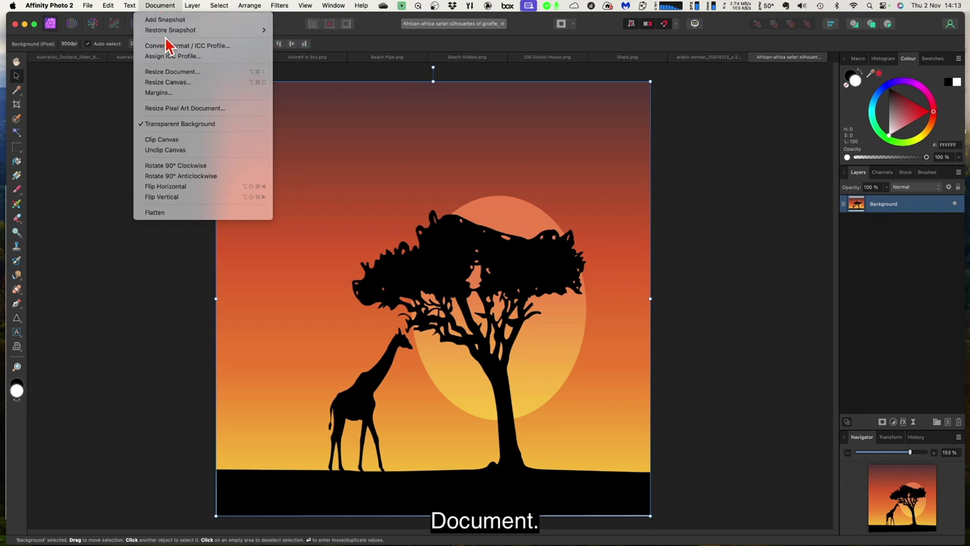
left_click(190, 74)
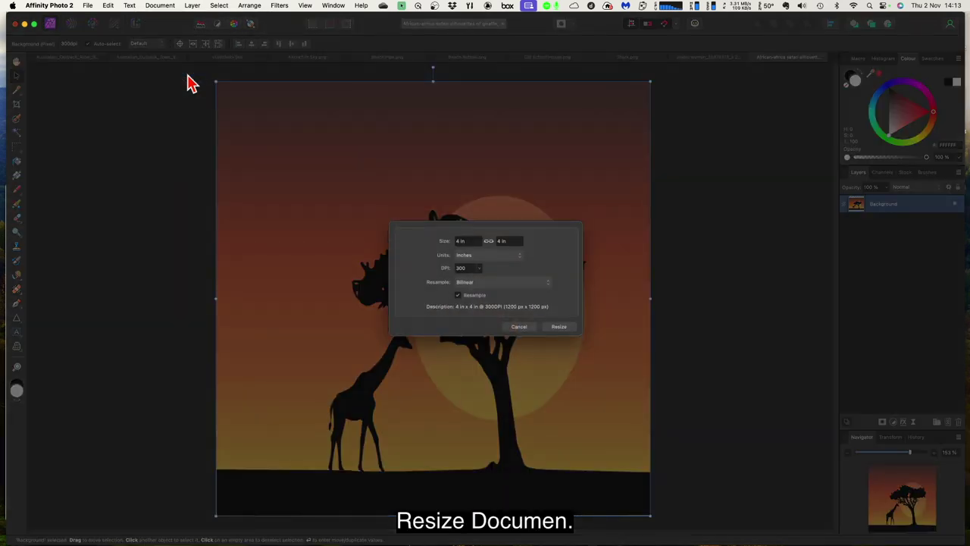
left_click(487, 241)
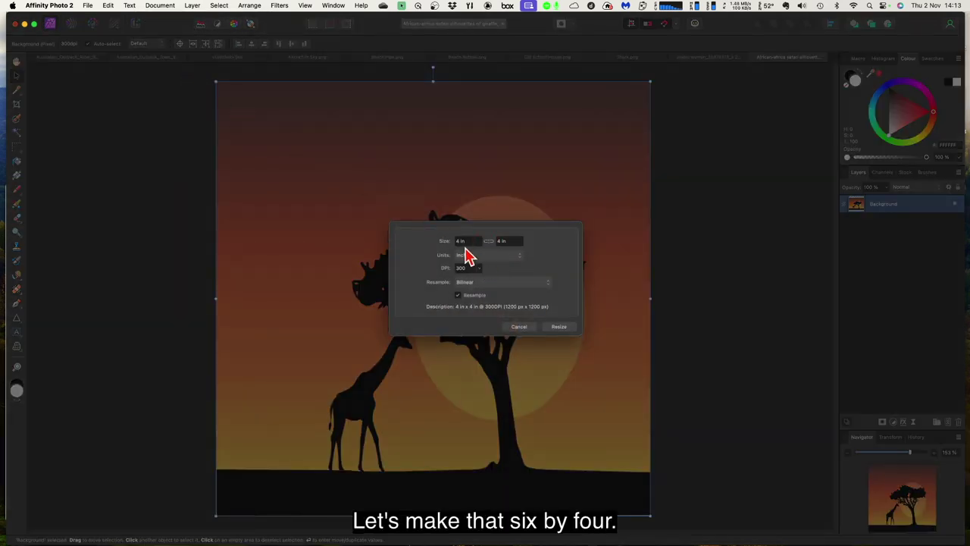
triple_click(459, 241)
type("6")
left_click(467, 257)
left_click(466, 257)
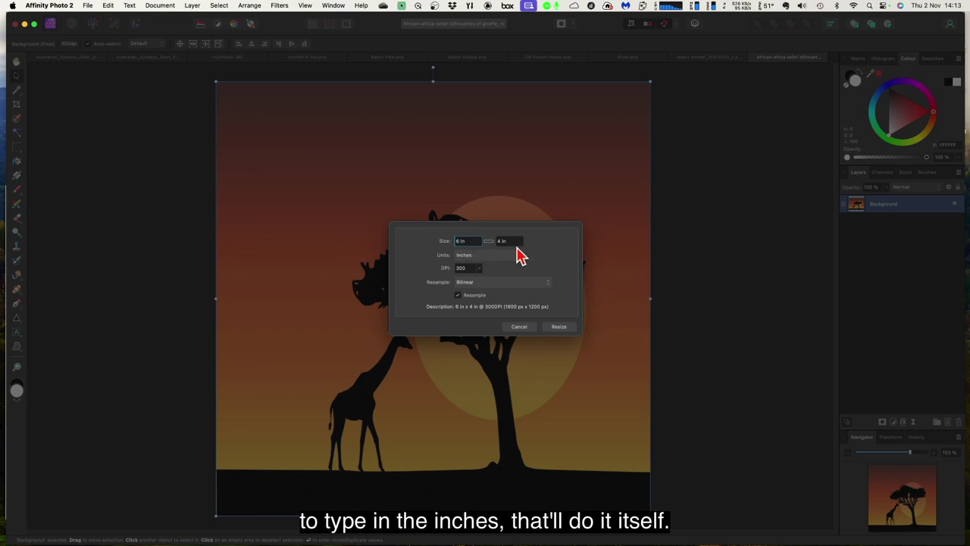
left_click(560, 327)
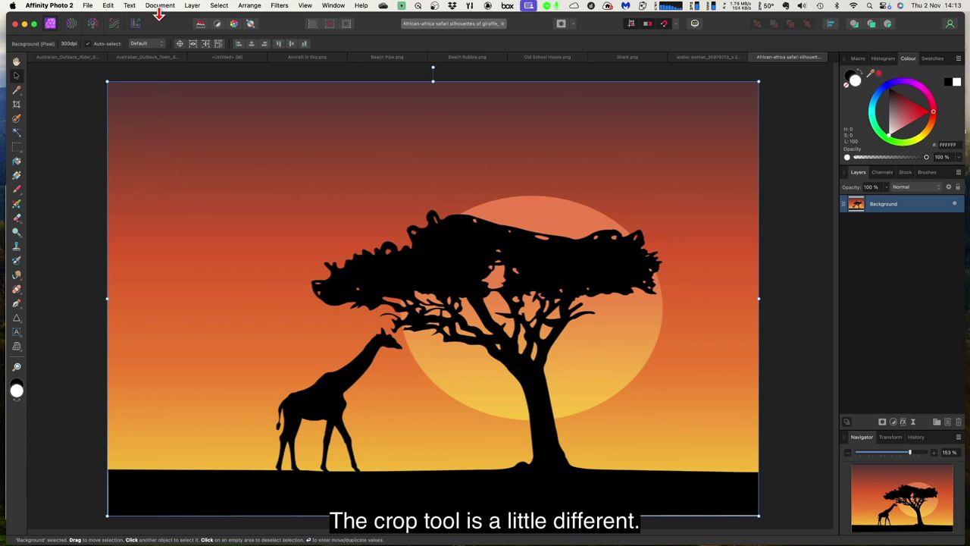
left_click(160, 6)
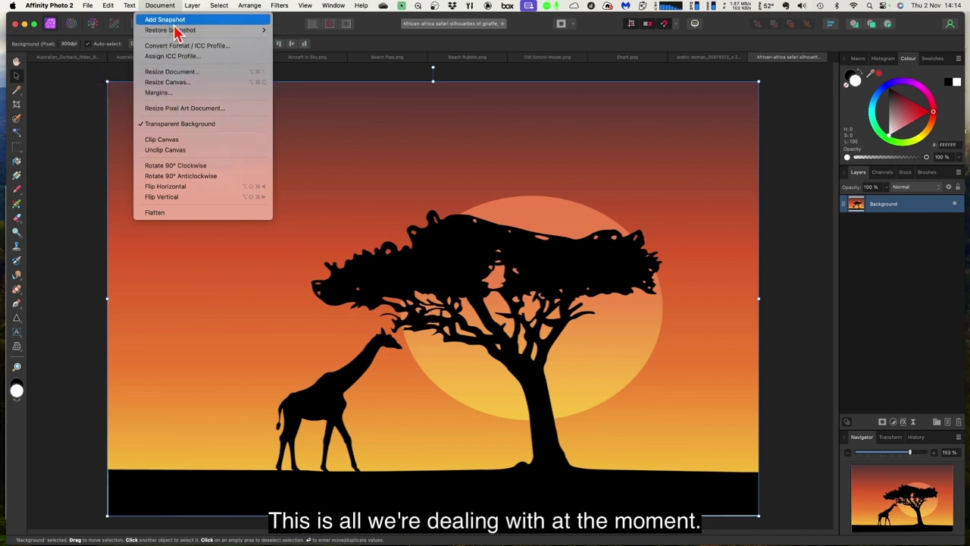
left_click(60, 112)
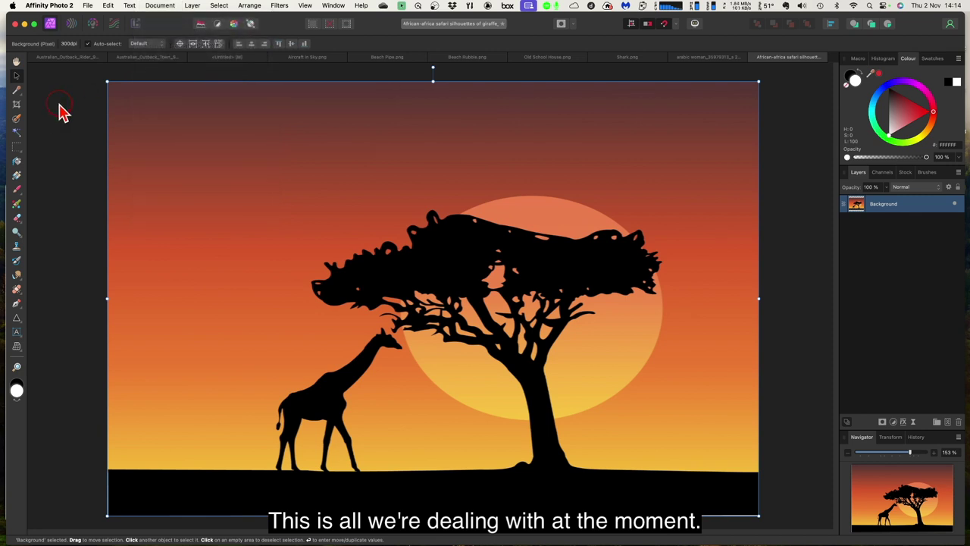
Step: With the Crop Tool, preview Golden Spiral, Diagonals and Phi Grid overlays, then settle on Thirds Grid
left_click(16, 105)
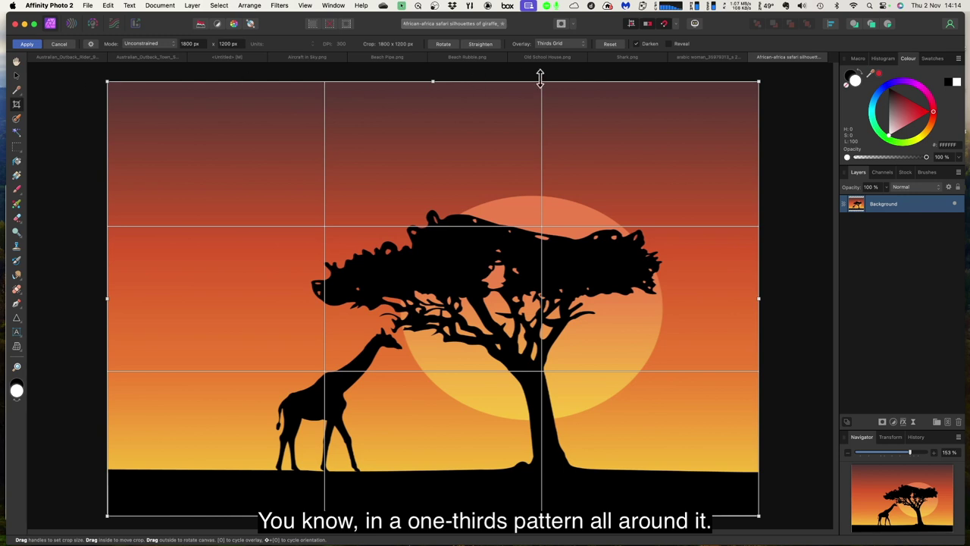
left_click(556, 46)
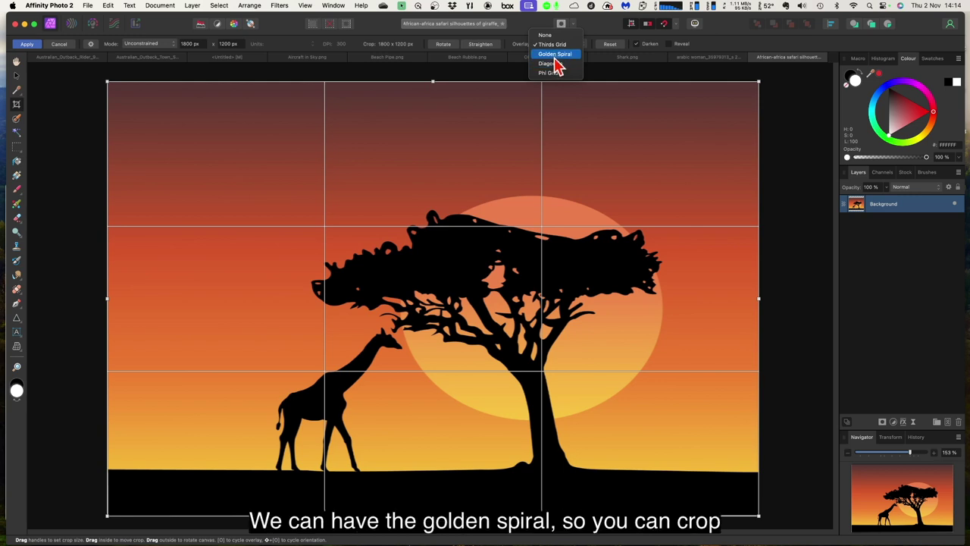
left_click(554, 54)
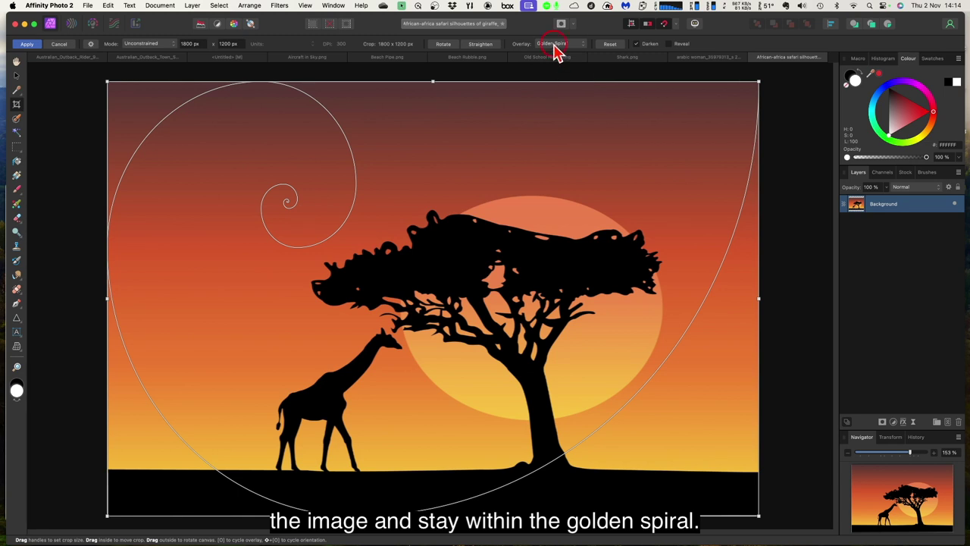
left_click(554, 44)
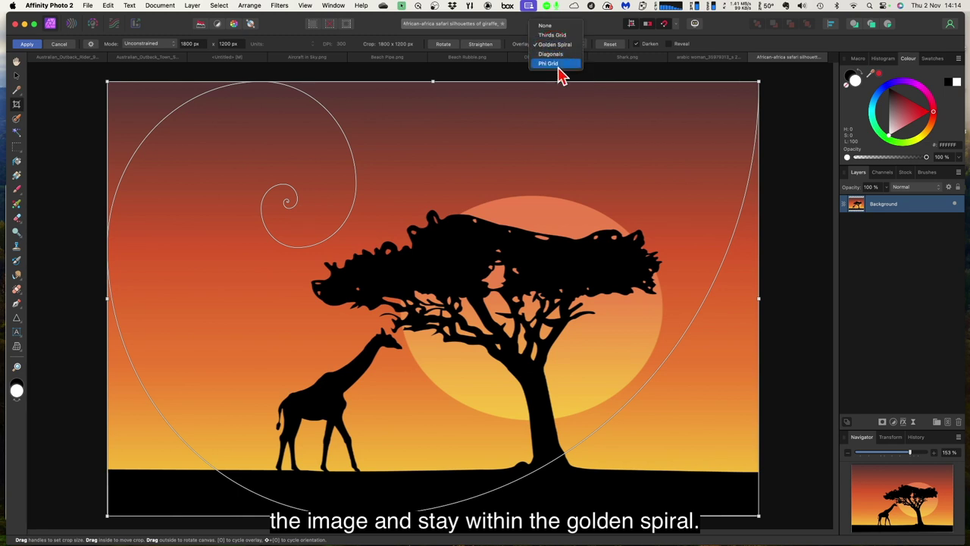
left_click(557, 58)
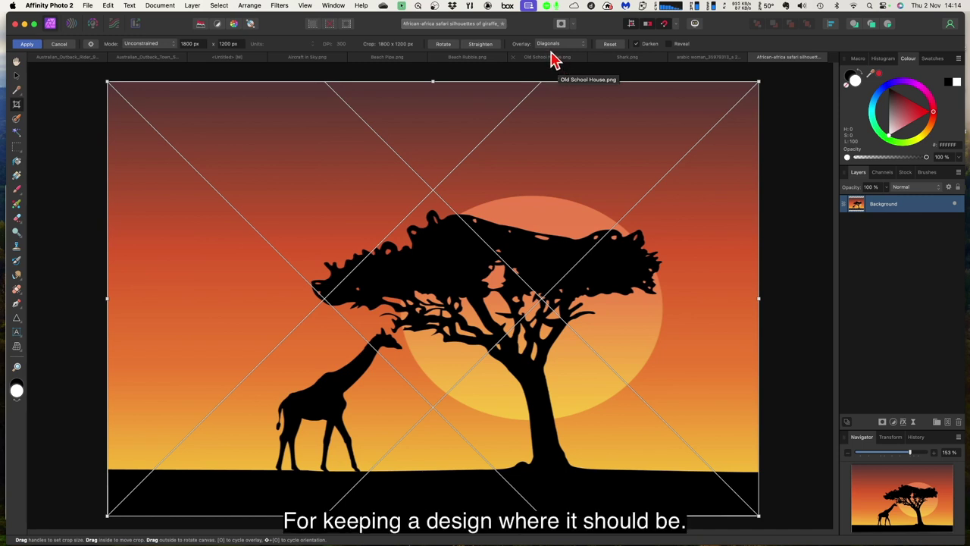
left_click(552, 45)
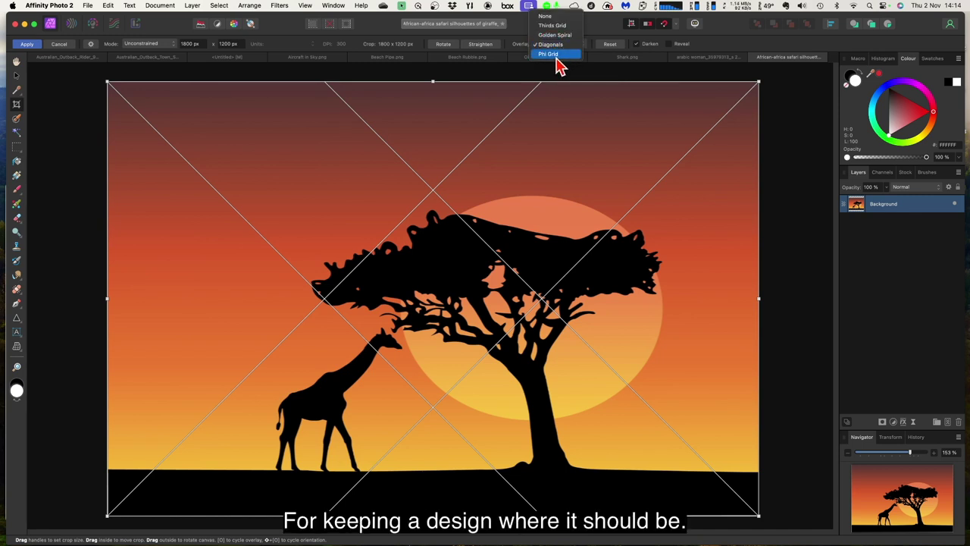
left_click(556, 56)
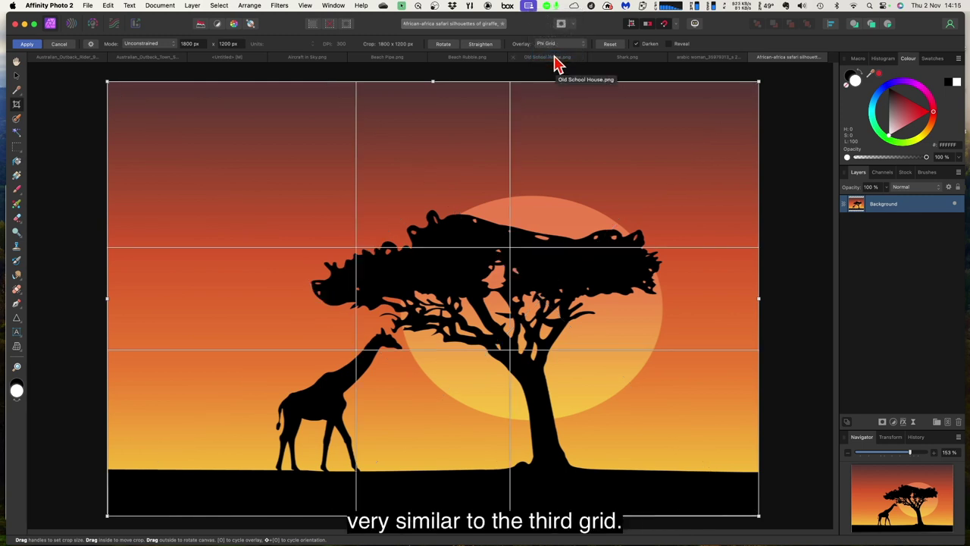
left_click(554, 46)
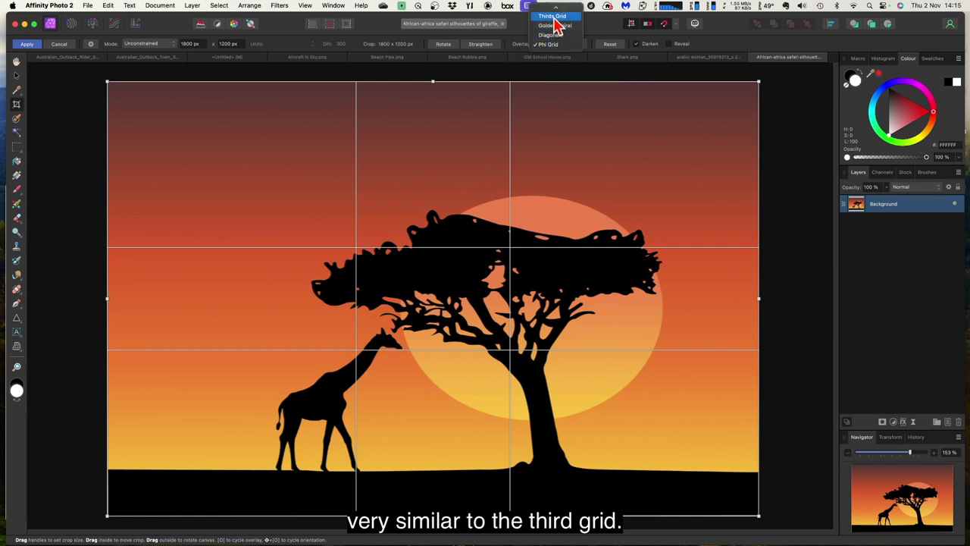
left_click(556, 19)
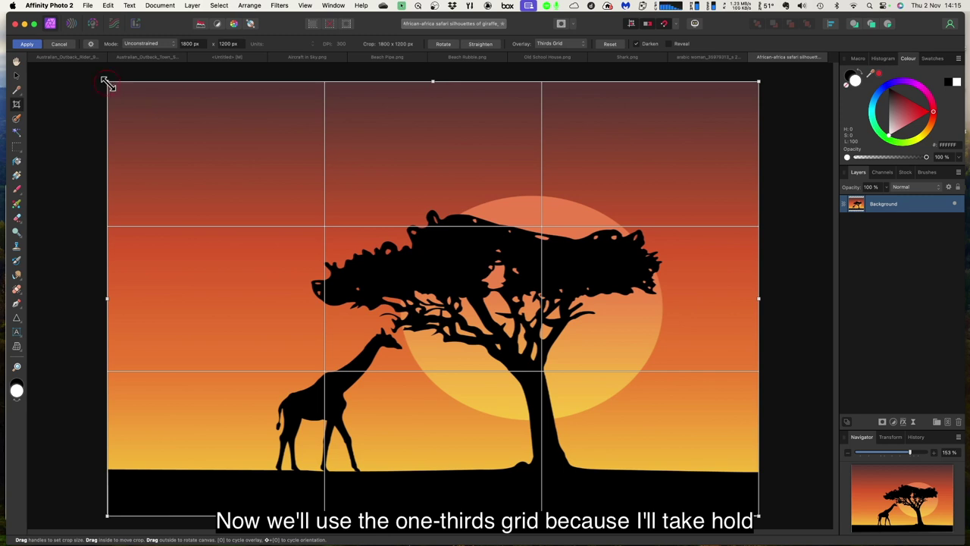
Step: Trim the crop frame to 1095 x 784 px around the giraffe and tree, showing the Navigator
left_click_drag(108, 83, 264, 194)
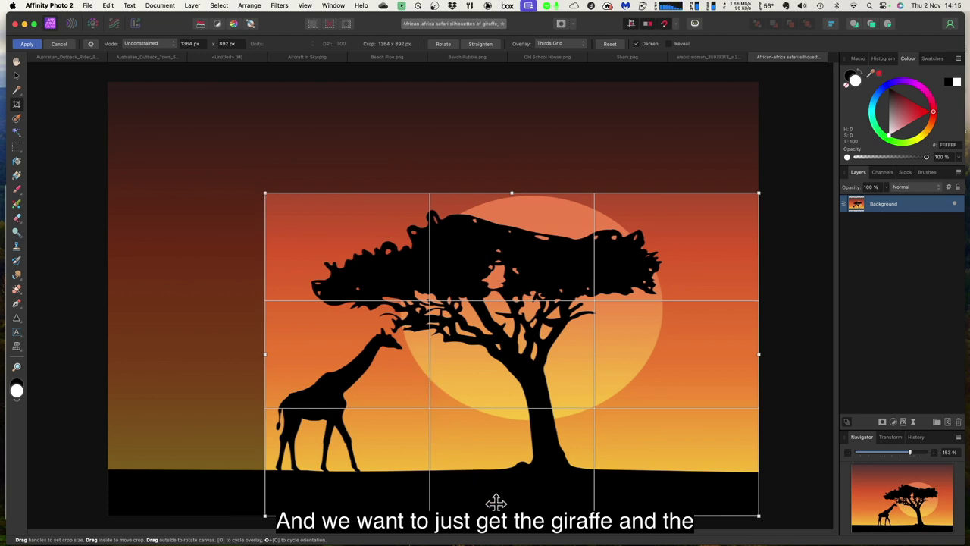
left_click_drag(511, 514, 508, 476)
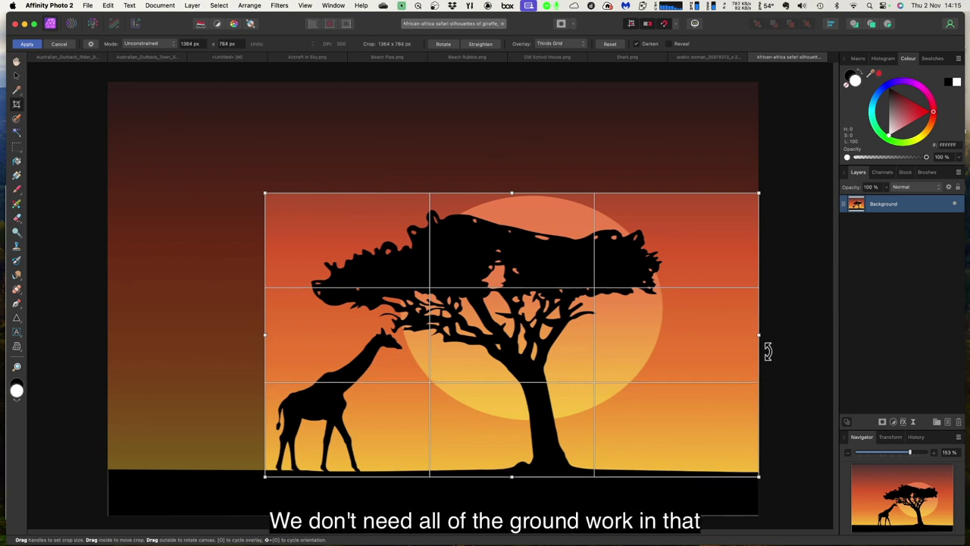
left_click_drag(759, 335, 667, 336)
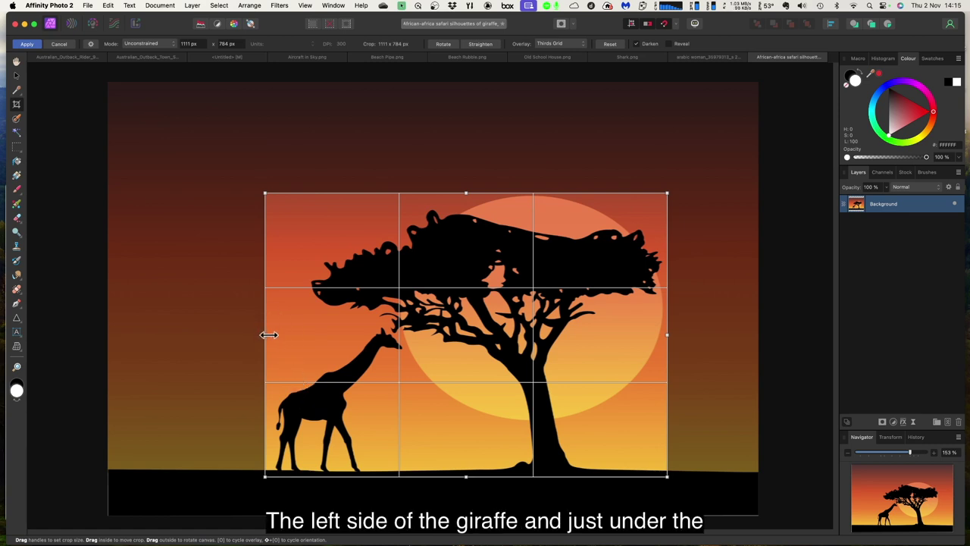
left_click_drag(268, 335, 272, 335)
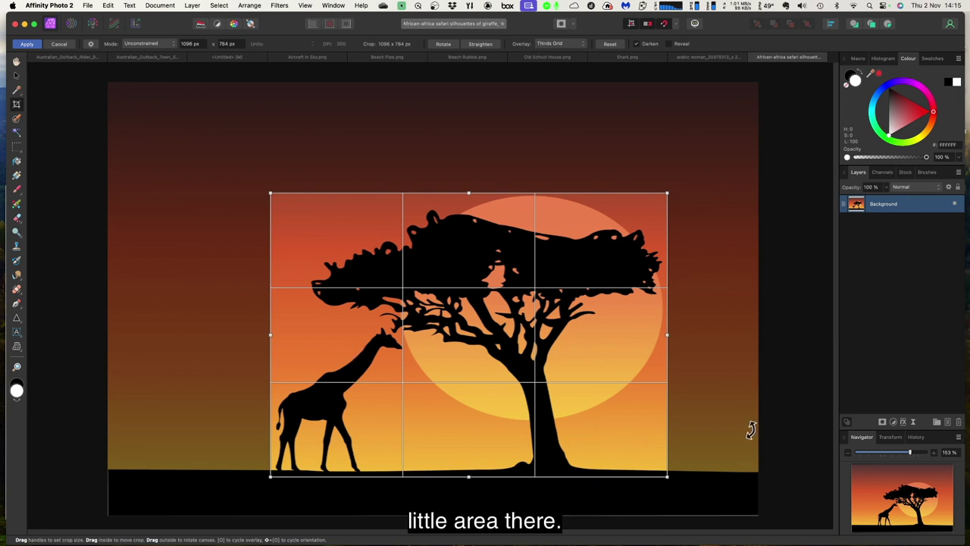
left_click(890, 437)
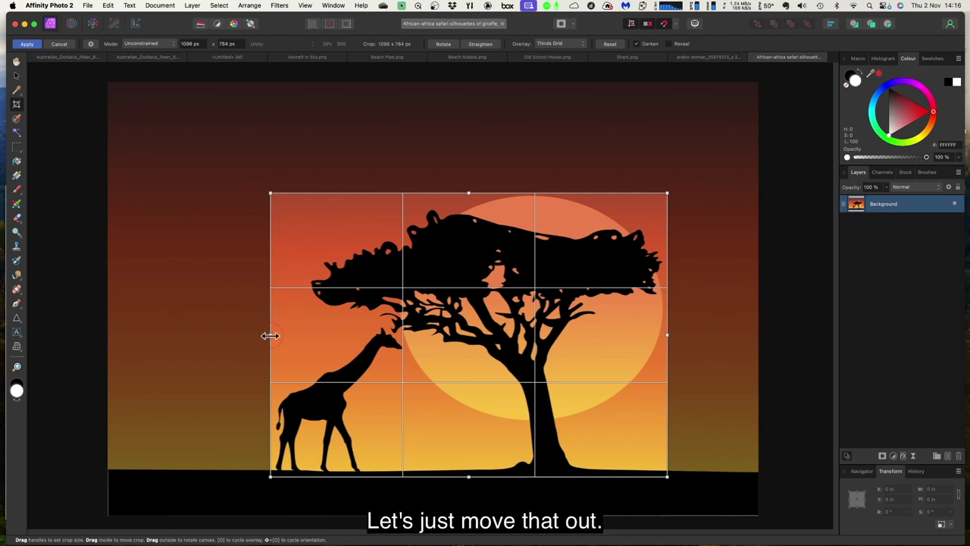
left_click_drag(270, 335, 271, 336)
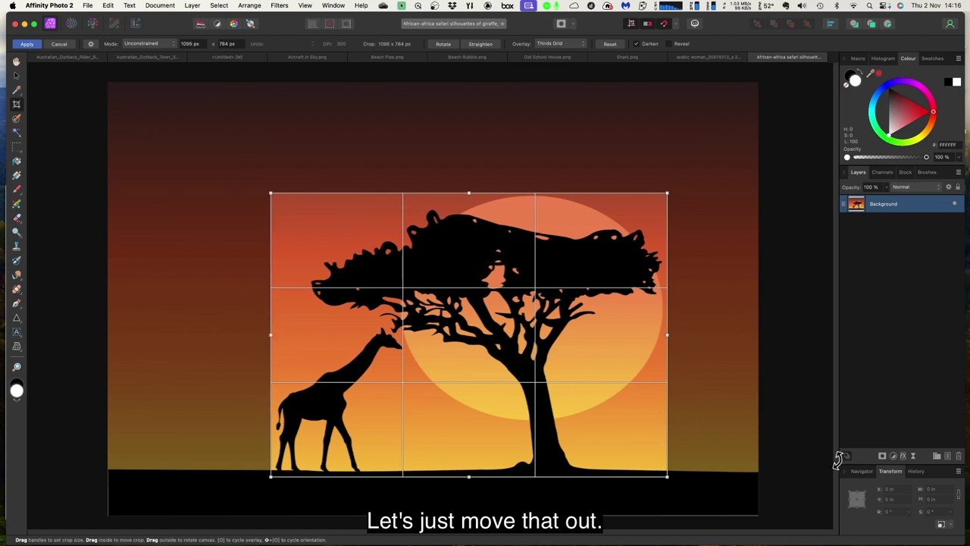
left_click(863, 472)
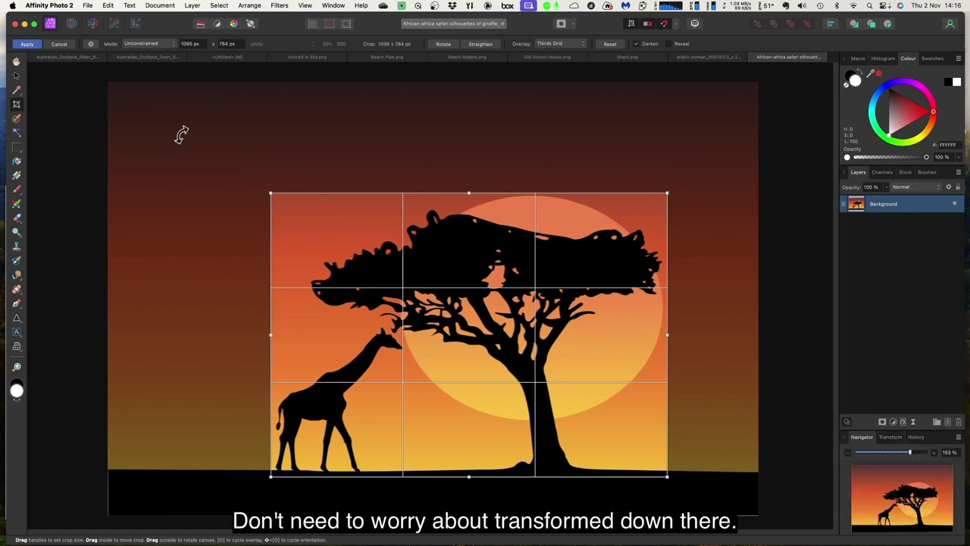
Step: Lock the crop to Original Ratio and enlarge it to about 1162 x 775 px, shifting it down
left_click(149, 47)
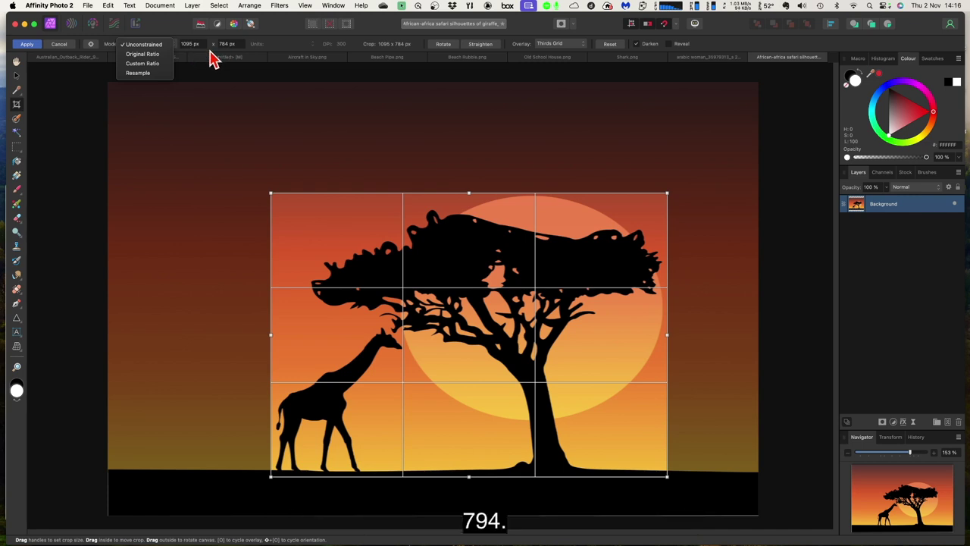
left_click(150, 57)
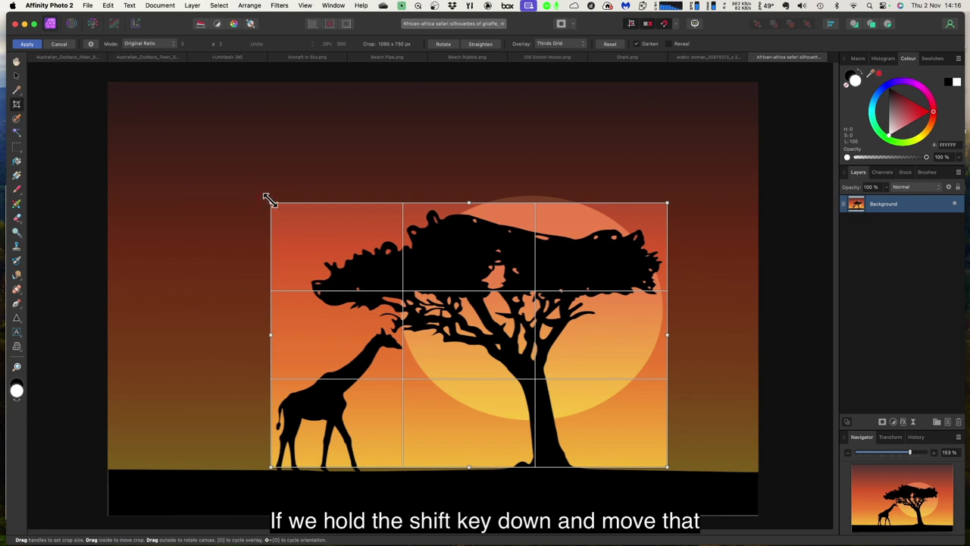
left_click_drag(269, 199, 254, 169)
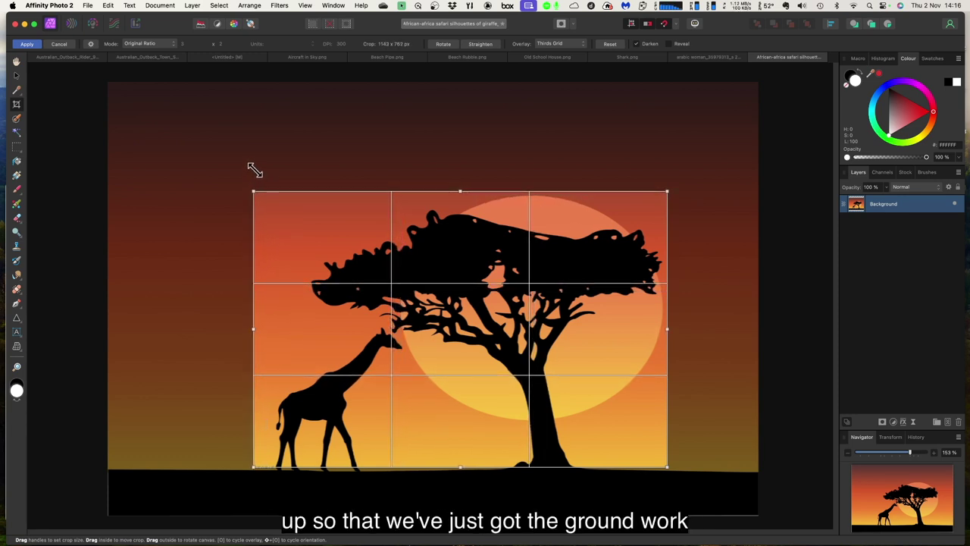
left_click_drag(459, 311, 459, 318)
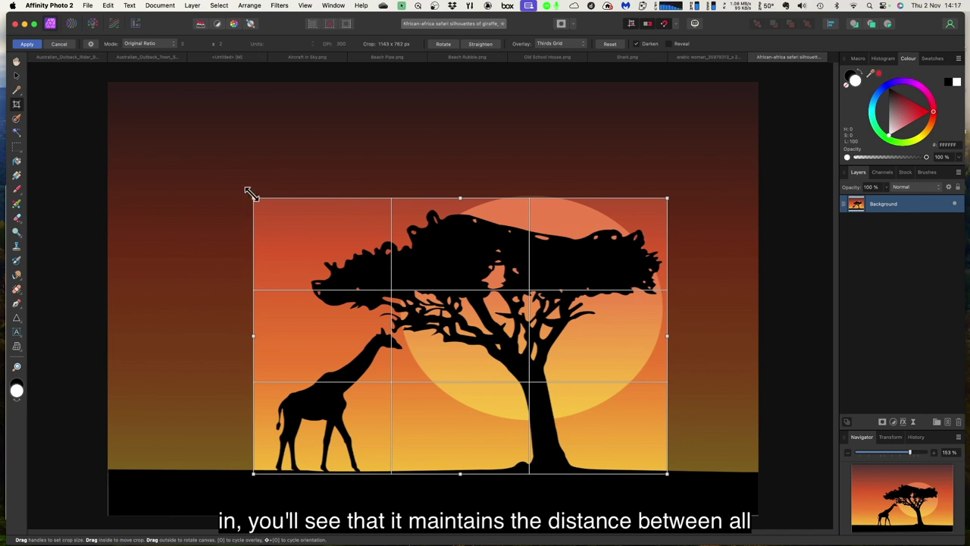
left_click_drag(251, 193, 245, 179)
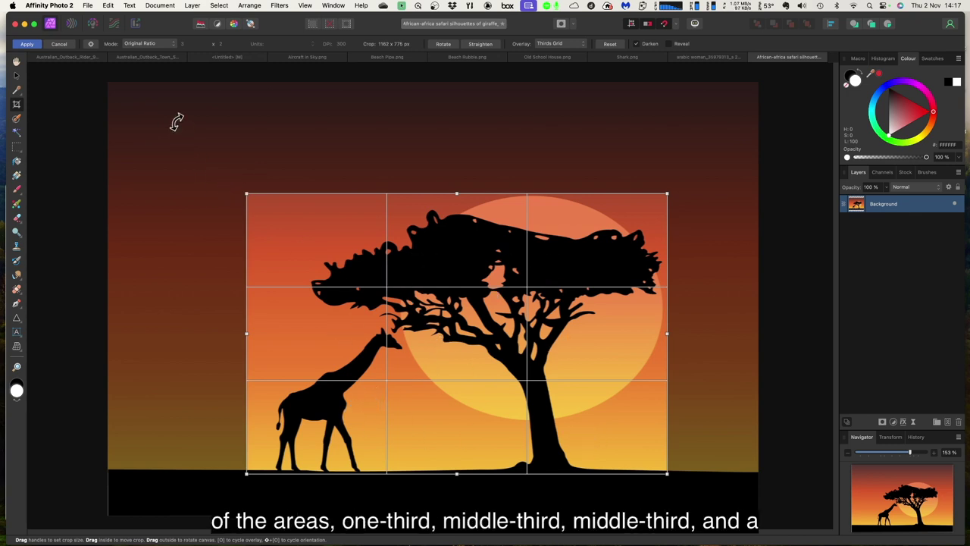
left_click(144, 45)
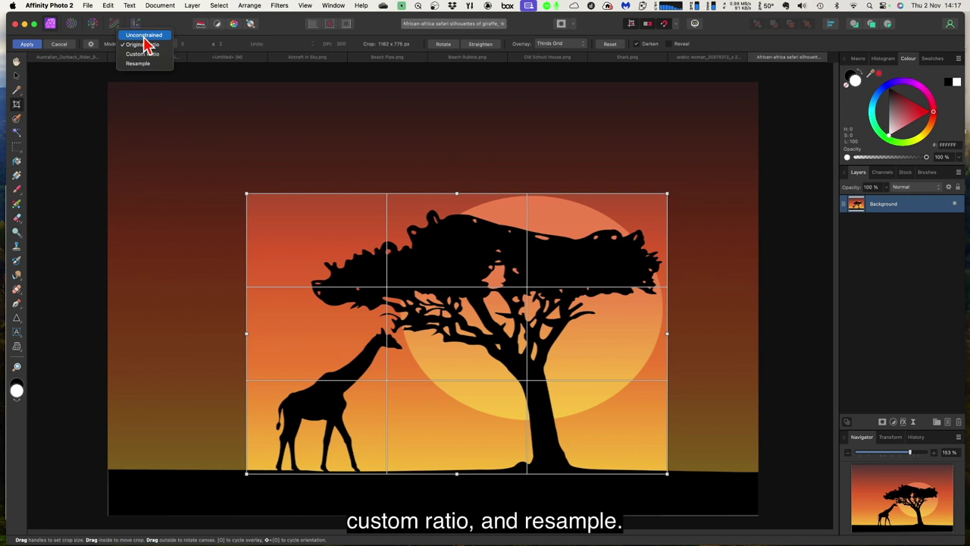
Step: Commit the crop with Resample at 6 x 4 in, 300 DPI, and return to the Move tool
left_click(147, 66)
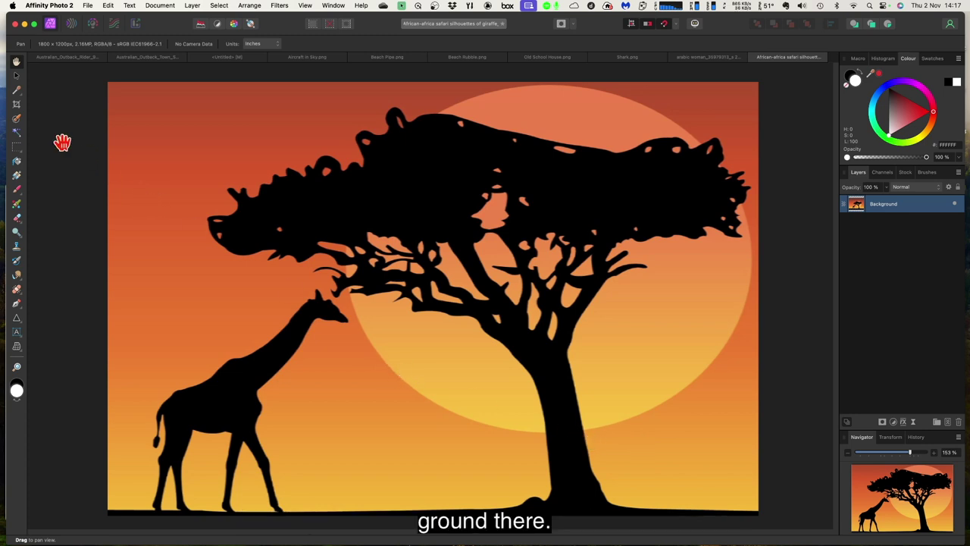
left_click(17, 76)
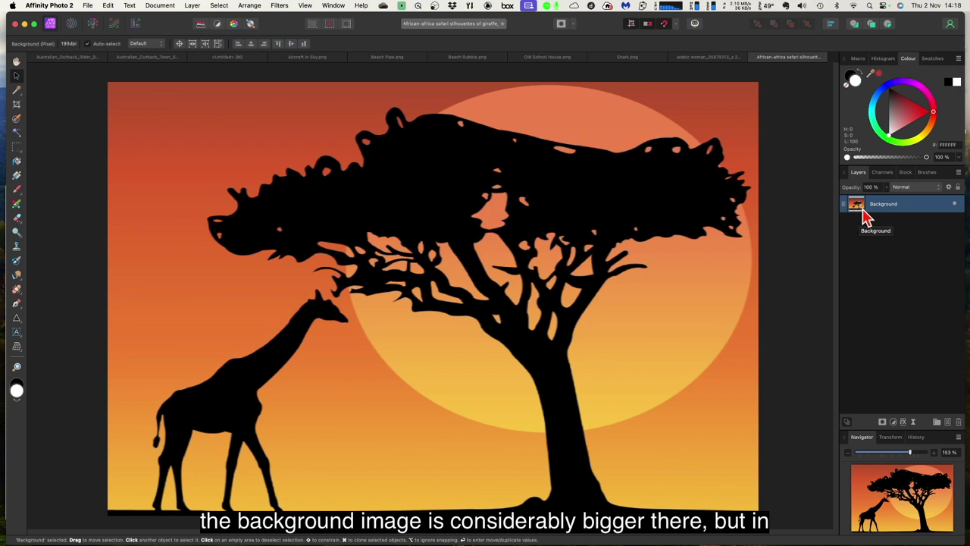
left_click(869, 485)
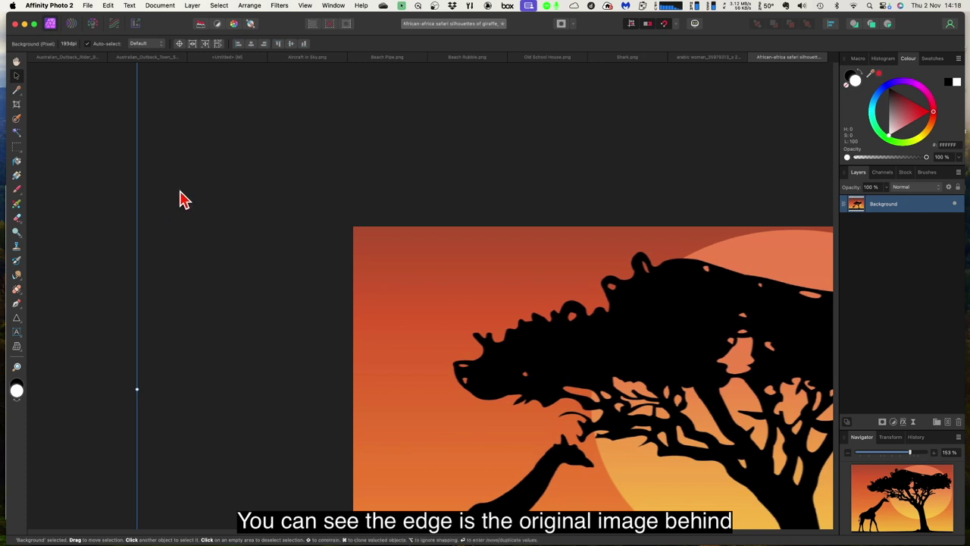
scroll(225, 219, "up", 5)
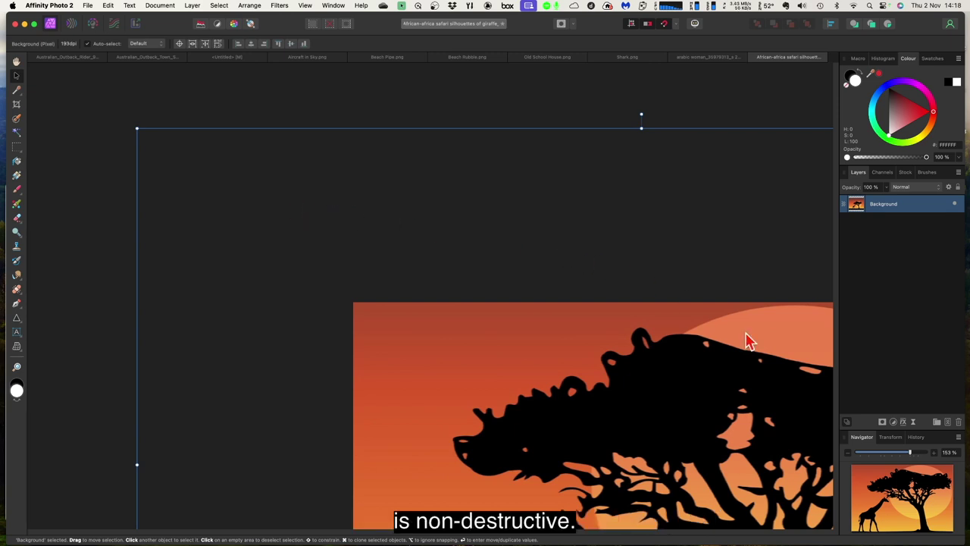
left_click(909, 511)
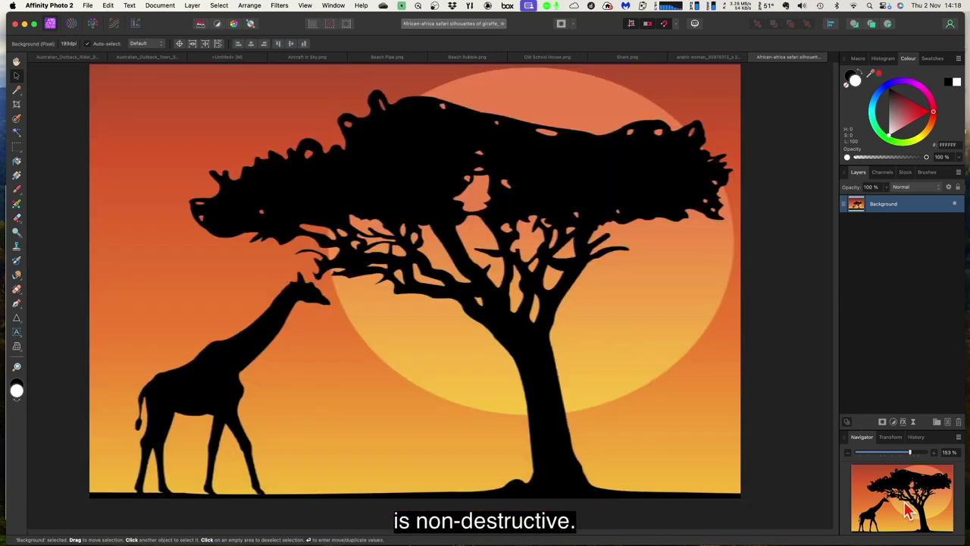
scroll(560, 334, "up", 3)
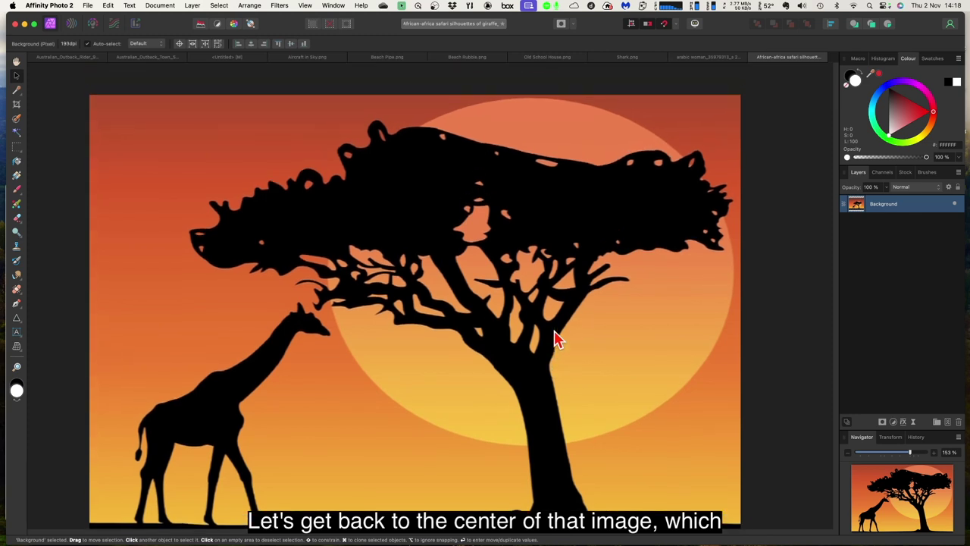
scroll(557, 338, "down", 1)
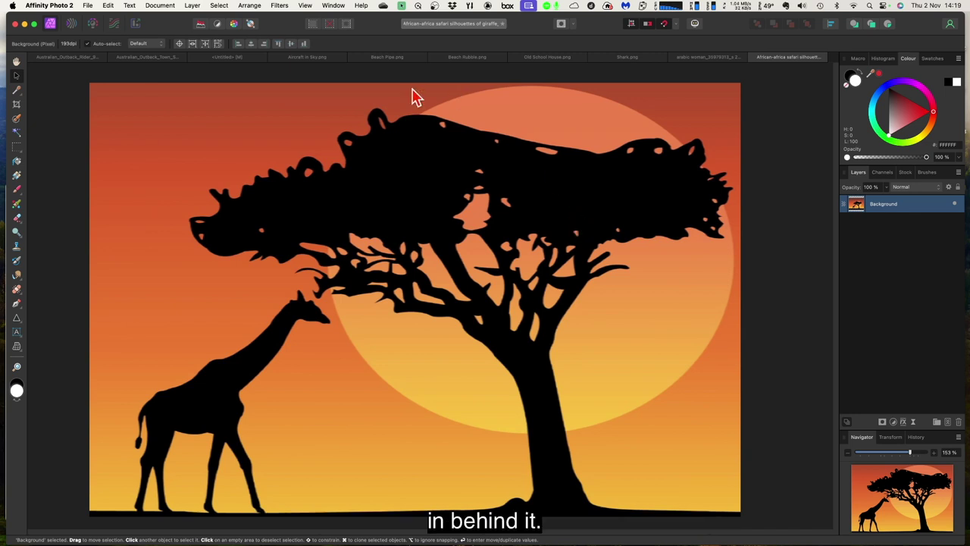
Step: Save the document as a new file with 'x4' appended to its name in Pictures
left_click(88, 7)
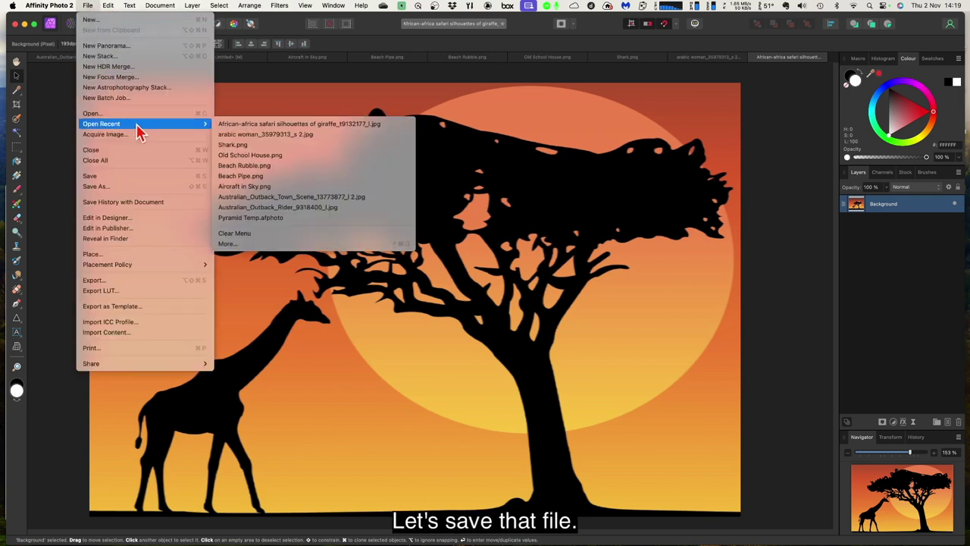
left_click(126, 187)
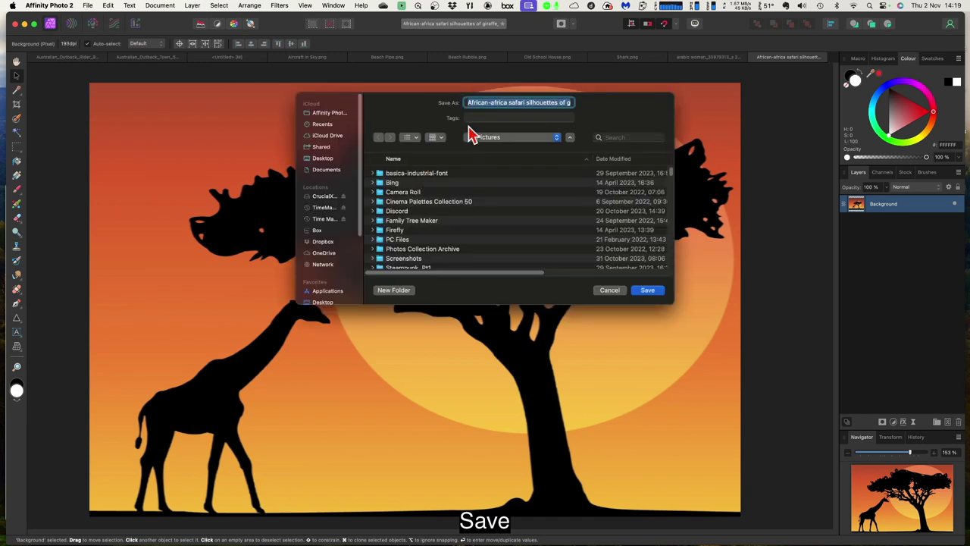
left_click(550, 102)
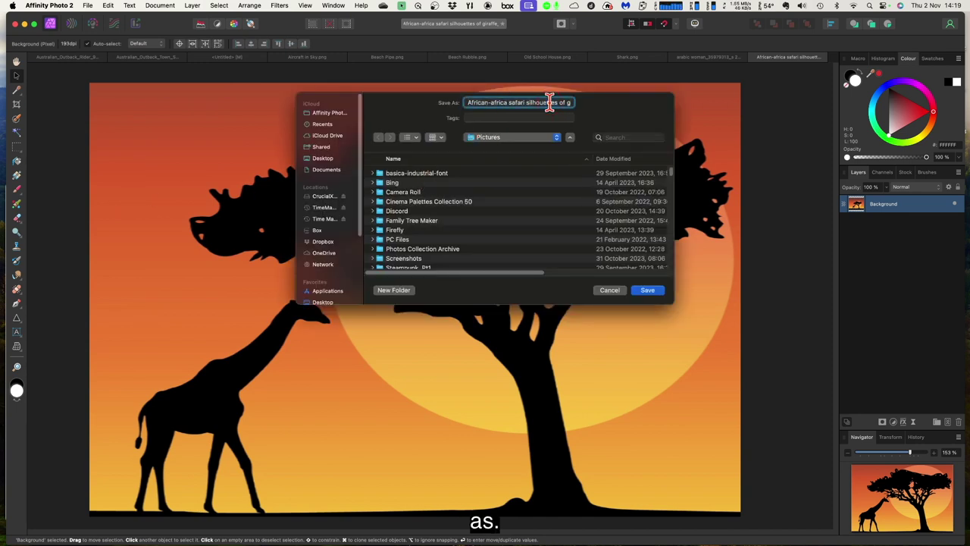
left_click_drag(549, 102, 576, 102)
triple_click(570, 102)
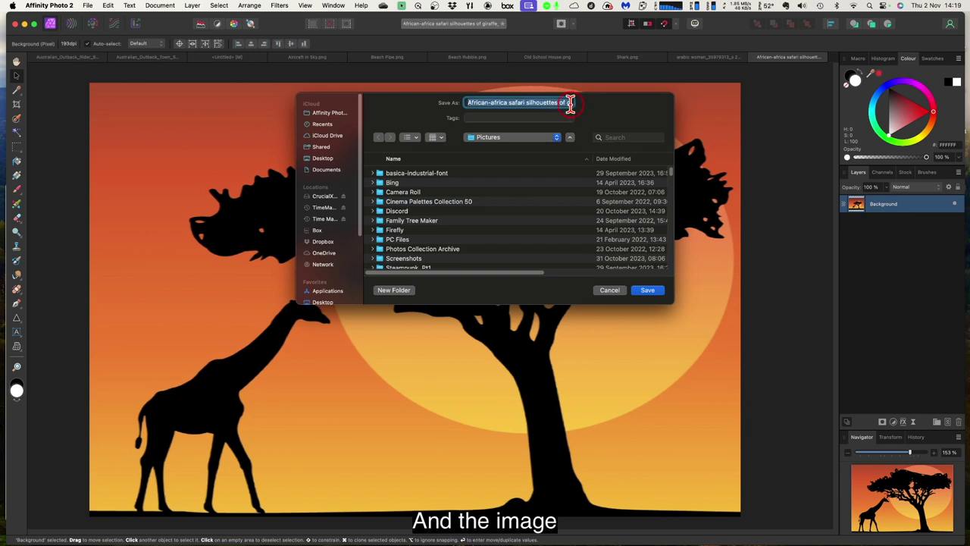
left_click(561, 102)
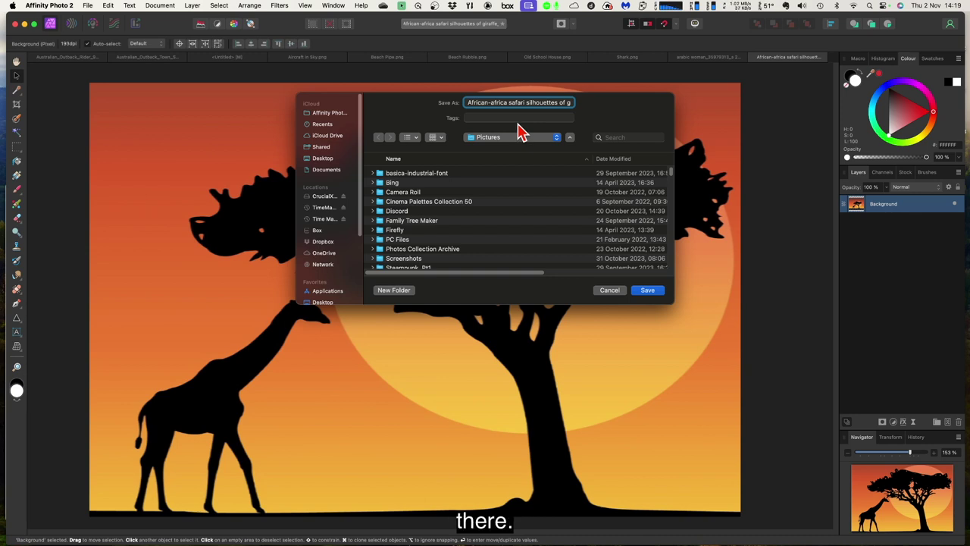
key("super+Right")
type("x4")
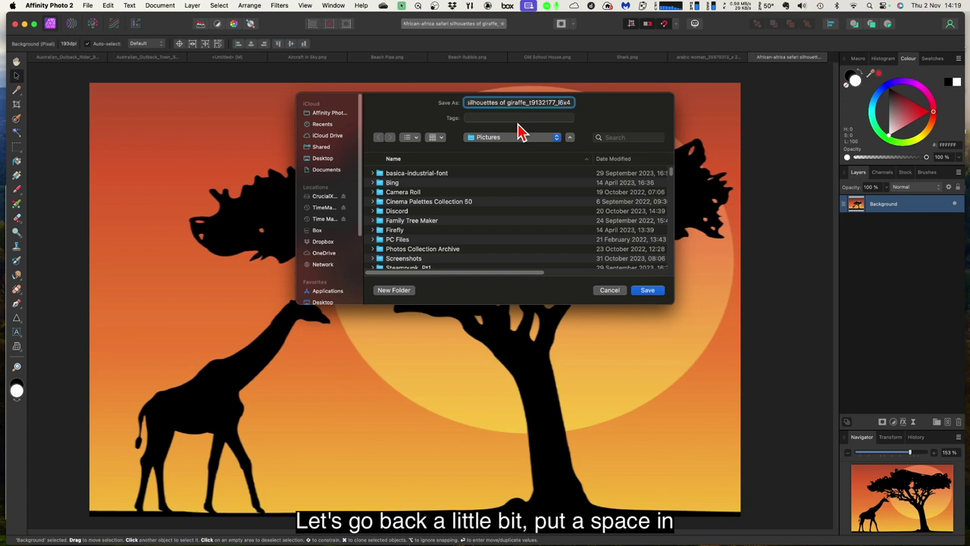
left_click(648, 292)
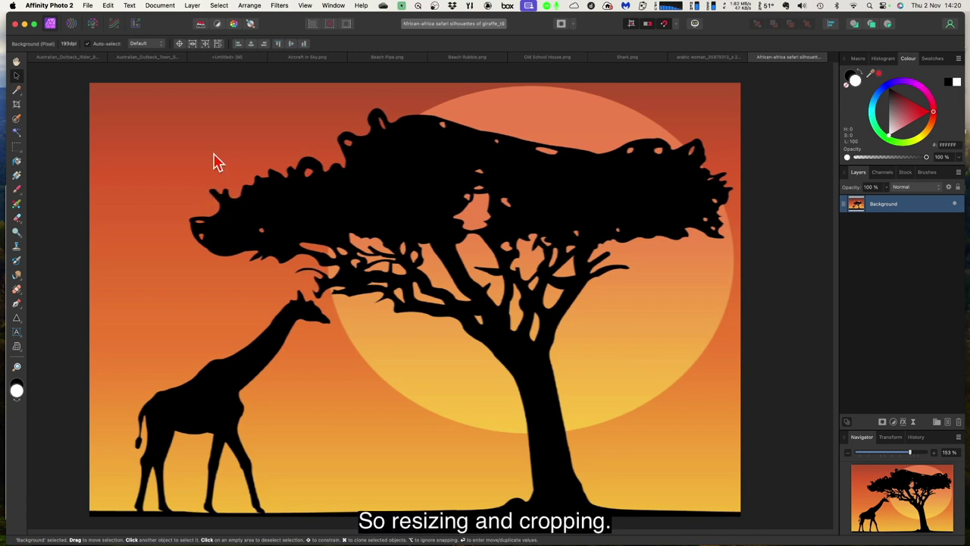
Step: Review the Resize Document settings (6 x 4 in, 300 DPI) and cancel without changes
left_click(159, 7)
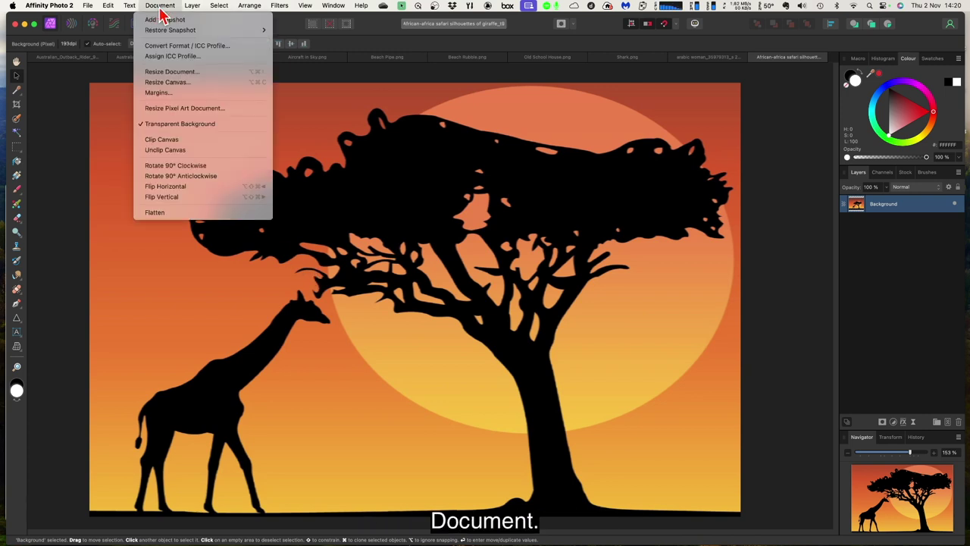
left_click(172, 72)
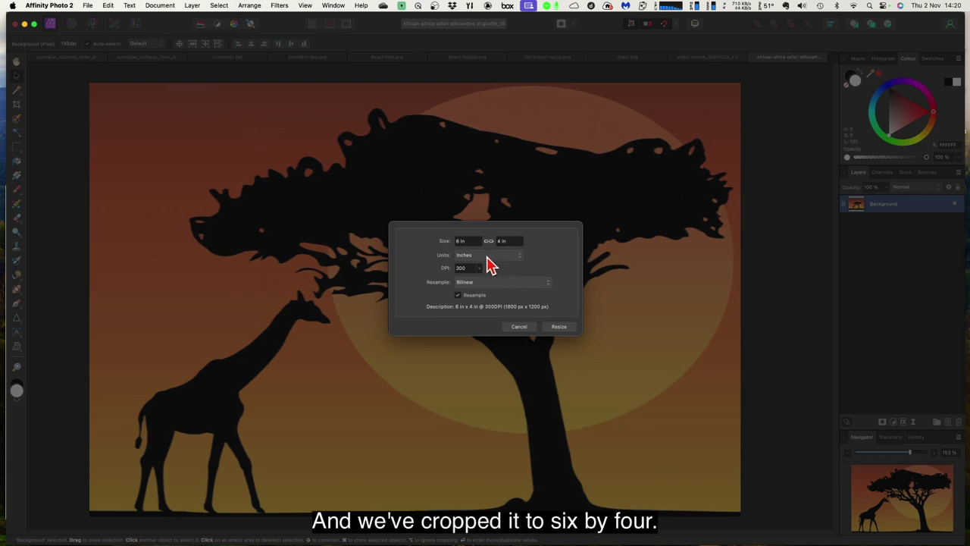
left_click(520, 333)
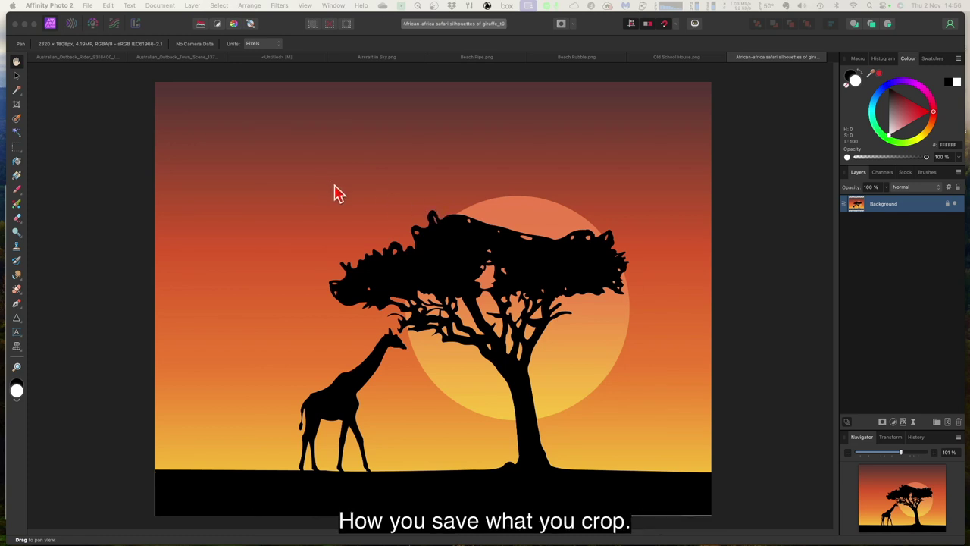
Step: Drag the crop edges in to trim the black ground and right side, extending the sky slightly
left_click(17, 106)
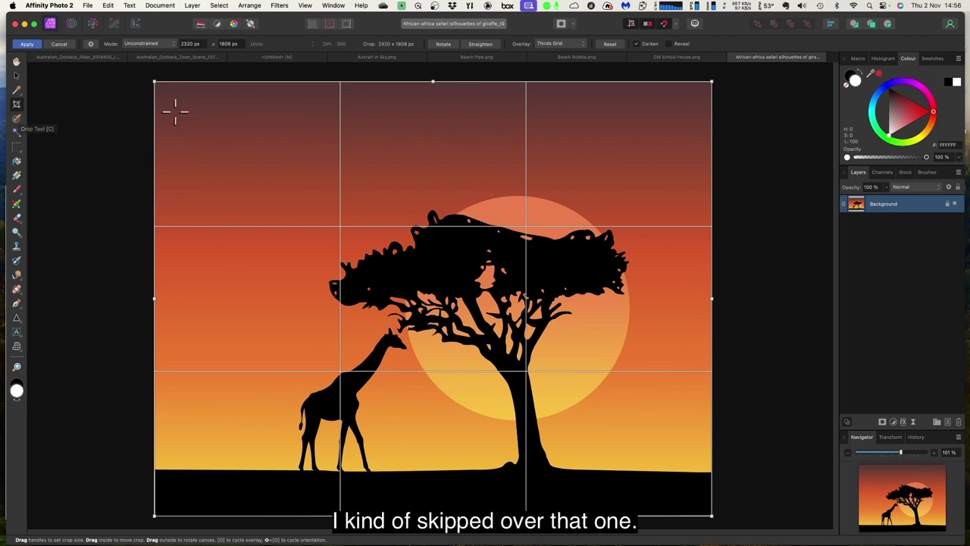
left_click_drag(152, 79, 281, 204)
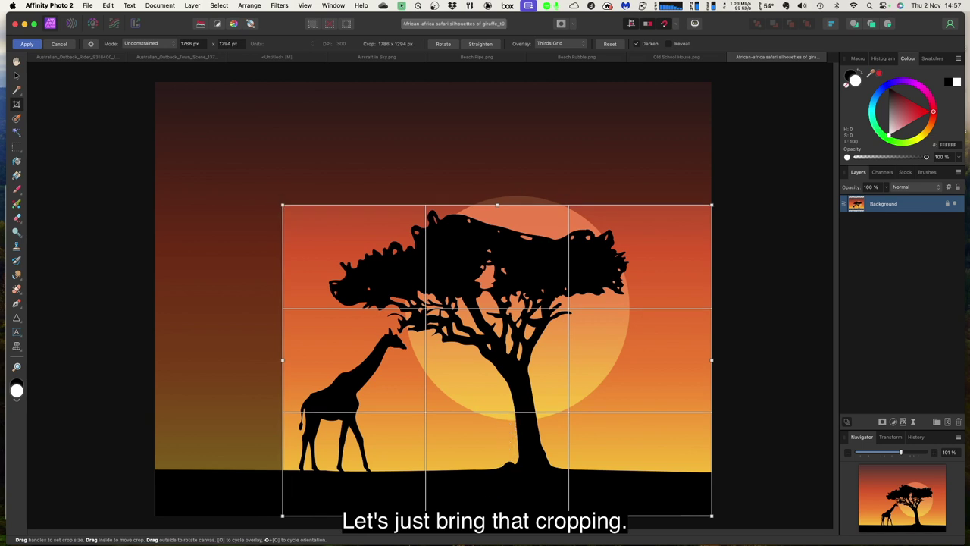
left_click_drag(496, 513, 495, 480)
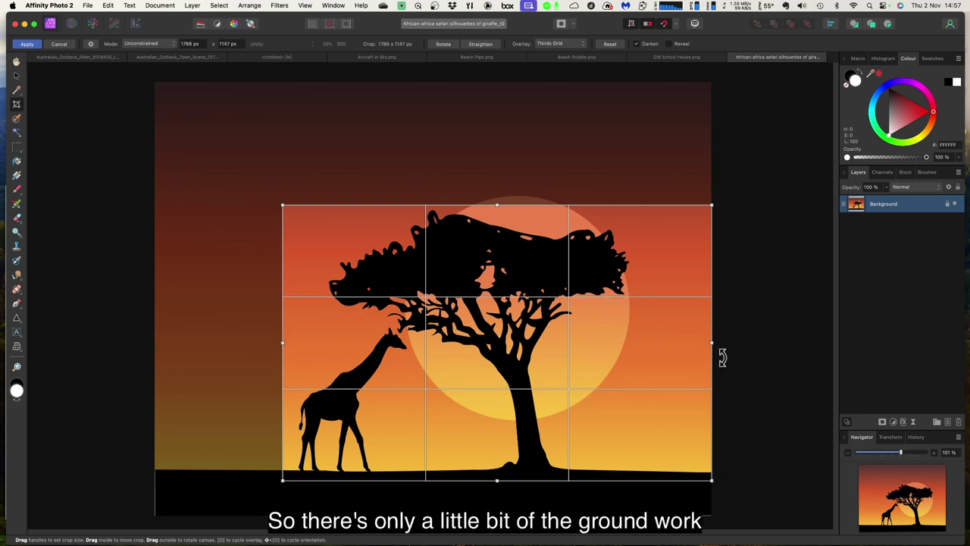
left_click_drag(711, 343, 634, 342)
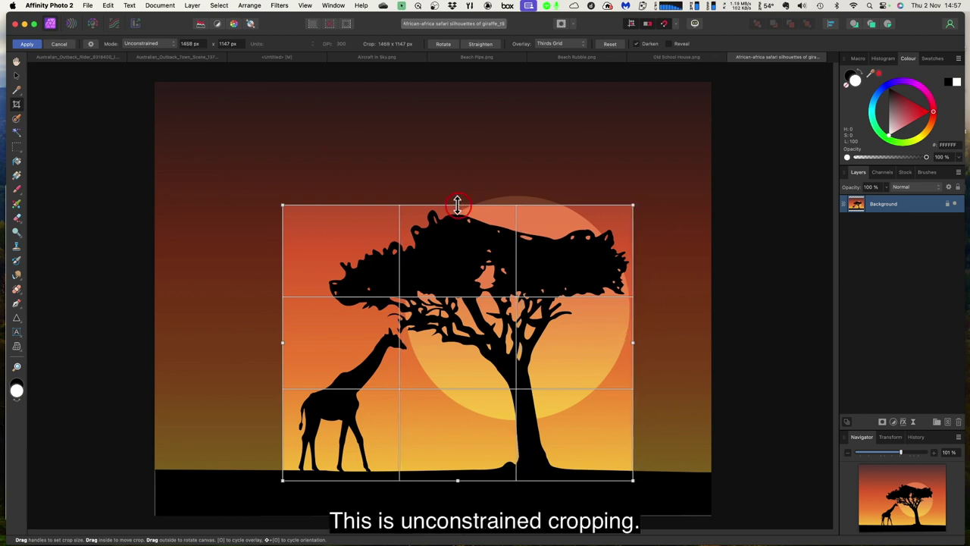
left_click_drag(457, 205, 458, 187)
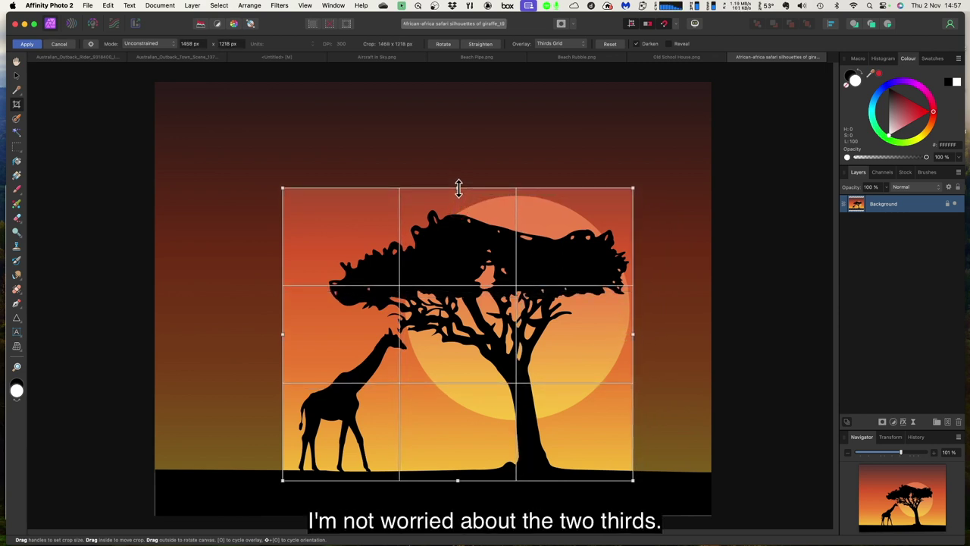
Step: Lock the crop to Original Ratio, enlarge it from the left corners, and apply at 1513 x 1179 px
left_click(144, 46)
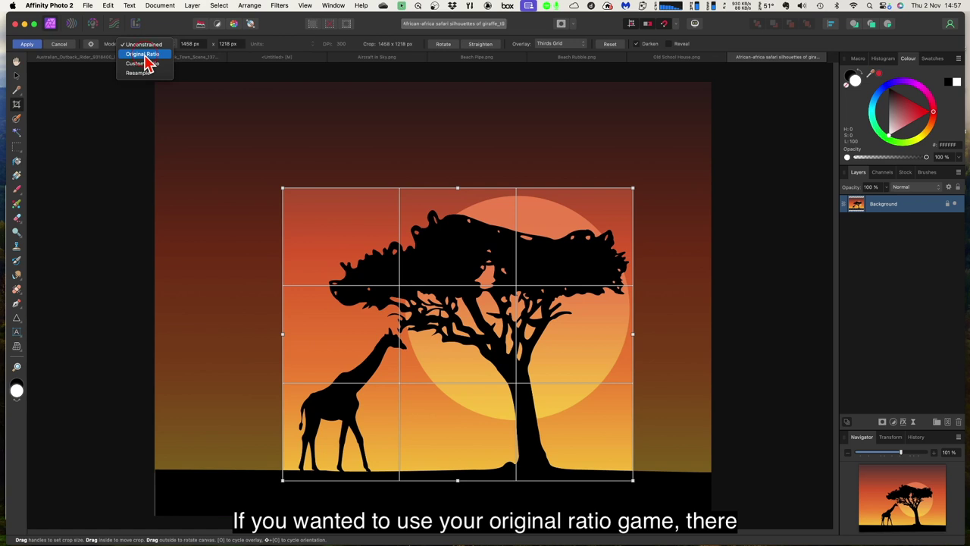
left_click(143, 55)
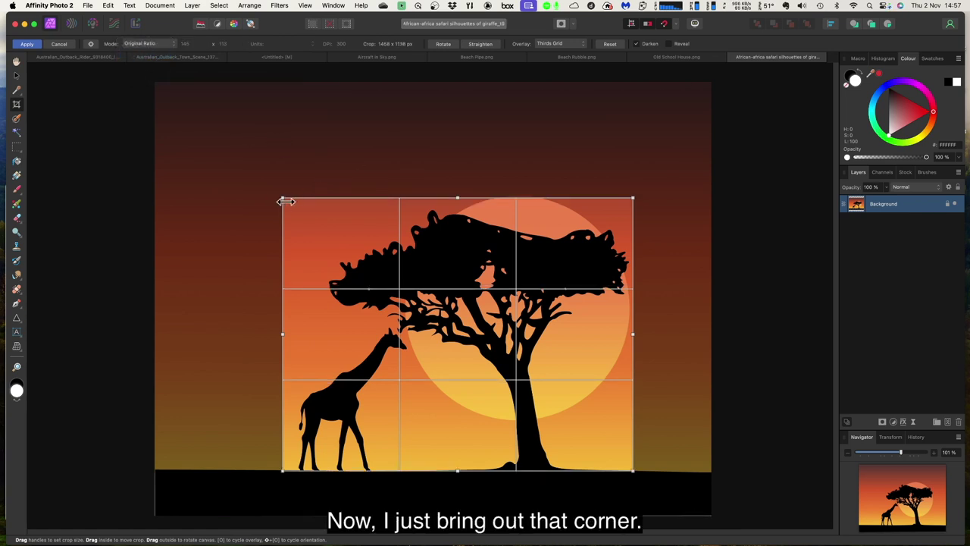
left_click_drag(282, 196, 278, 188)
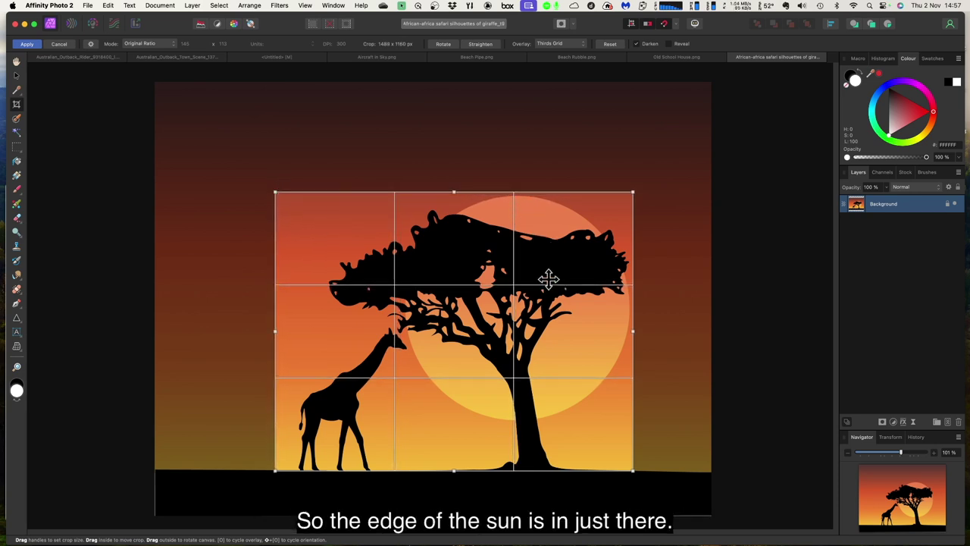
left_click_drag(276, 472, 270, 476)
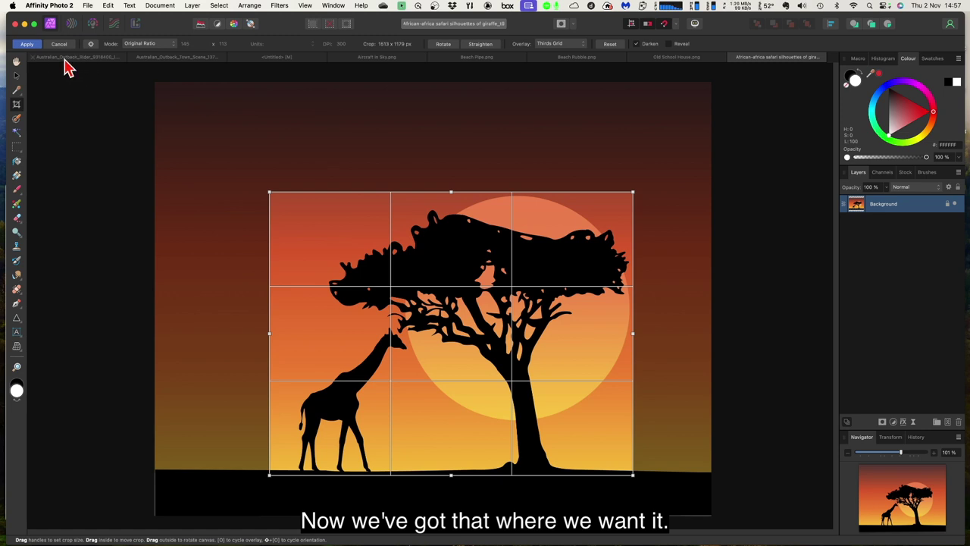
left_click(26, 44)
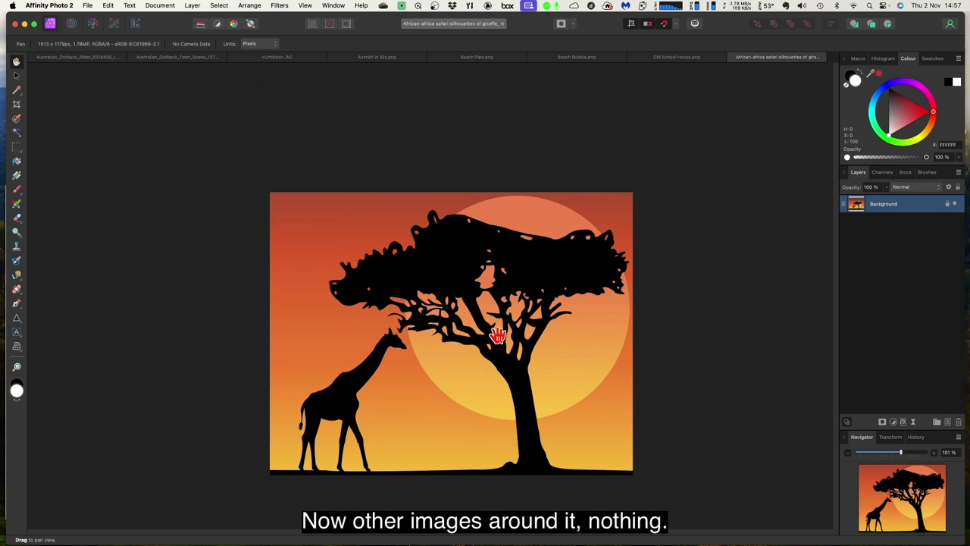
Step: Select the Move tool and unlock, then relock, the Background layer
left_click(17, 76)
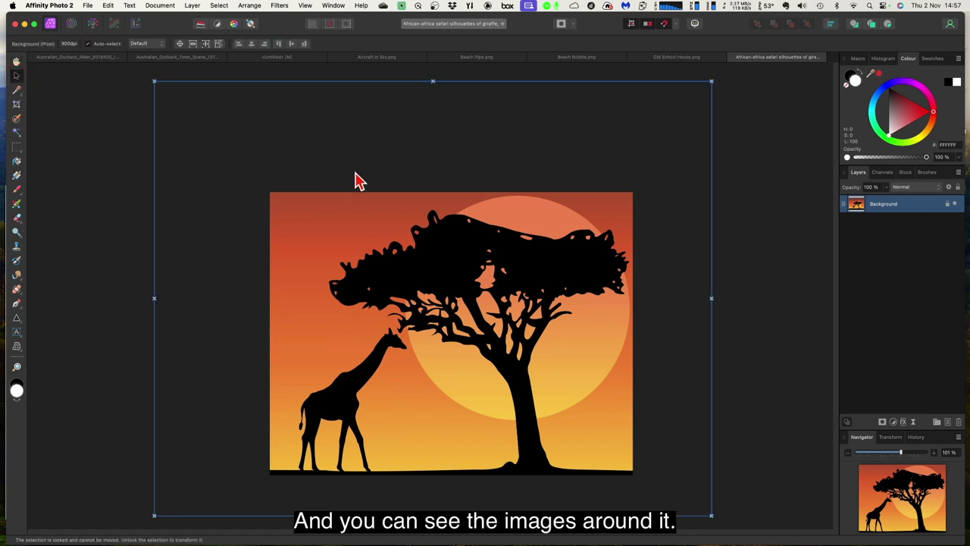
left_click(948, 206)
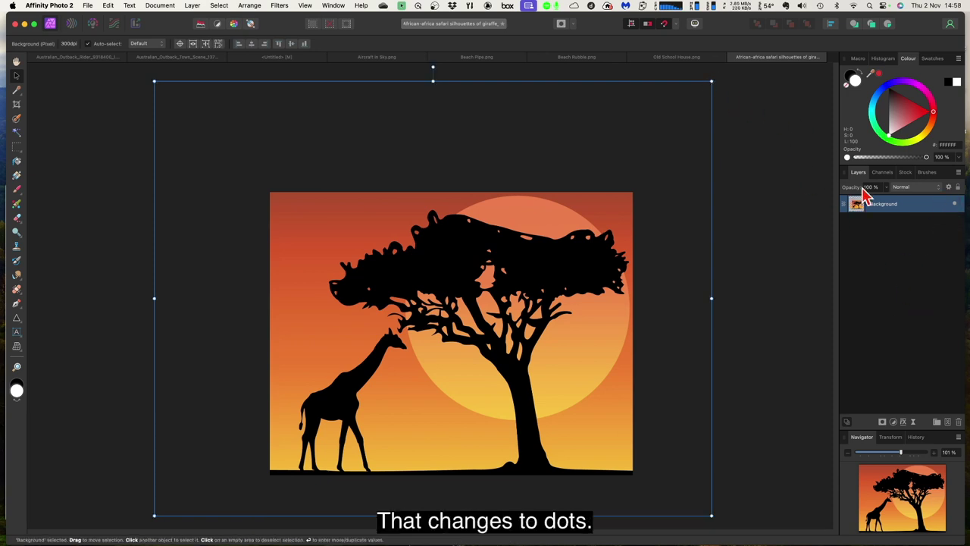
left_click(958, 188)
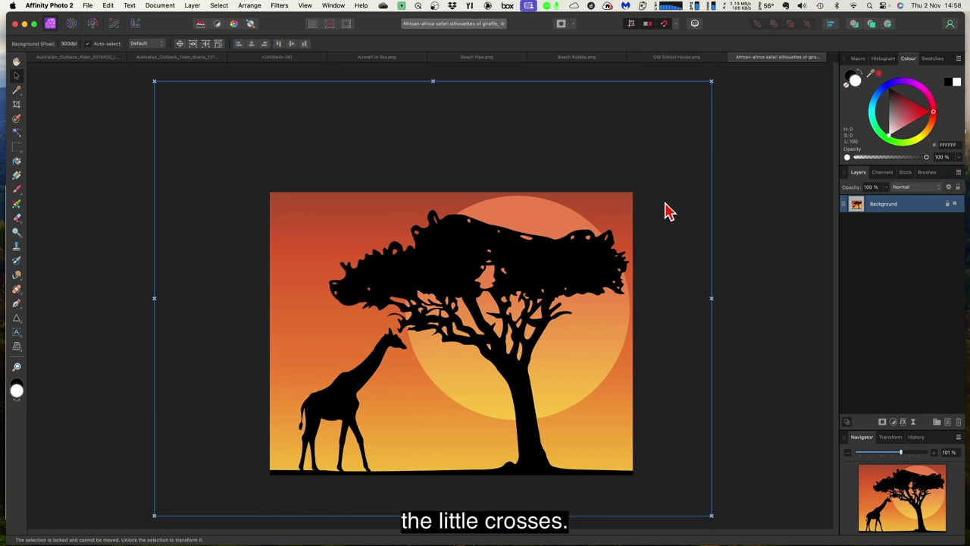
Step: Bring up the Export dialog for the whole document as PNG at 1513 x 1179 px
left_click(109, 7)
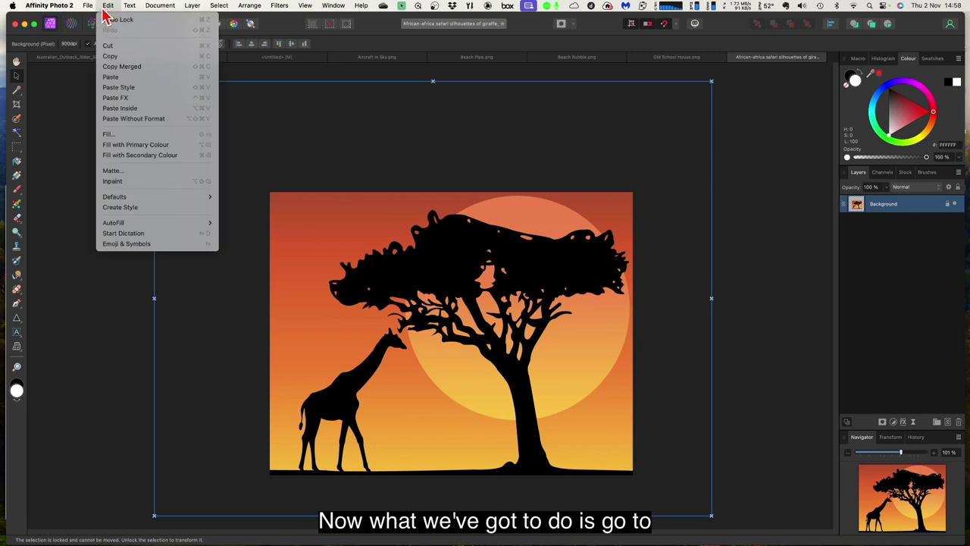
mouse_move(92, 12)
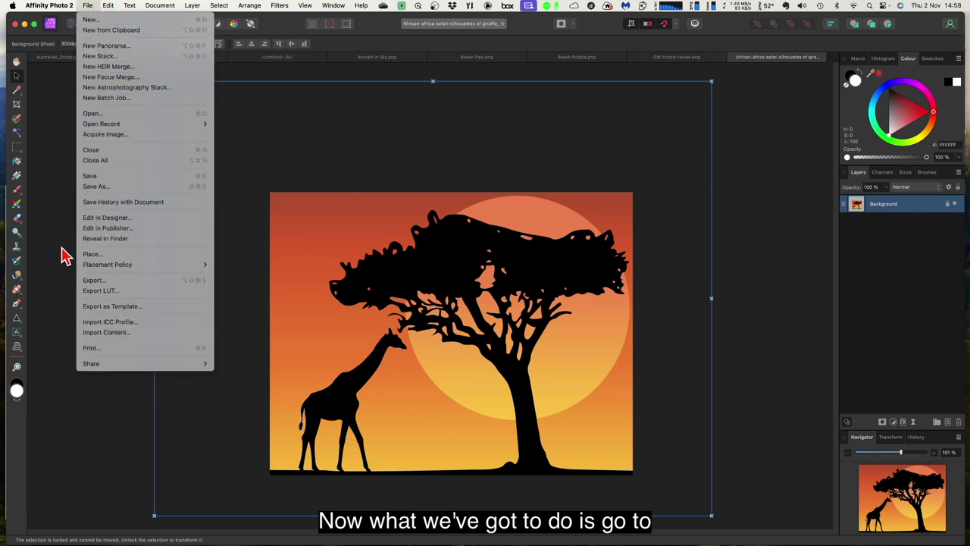
left_click(101, 284)
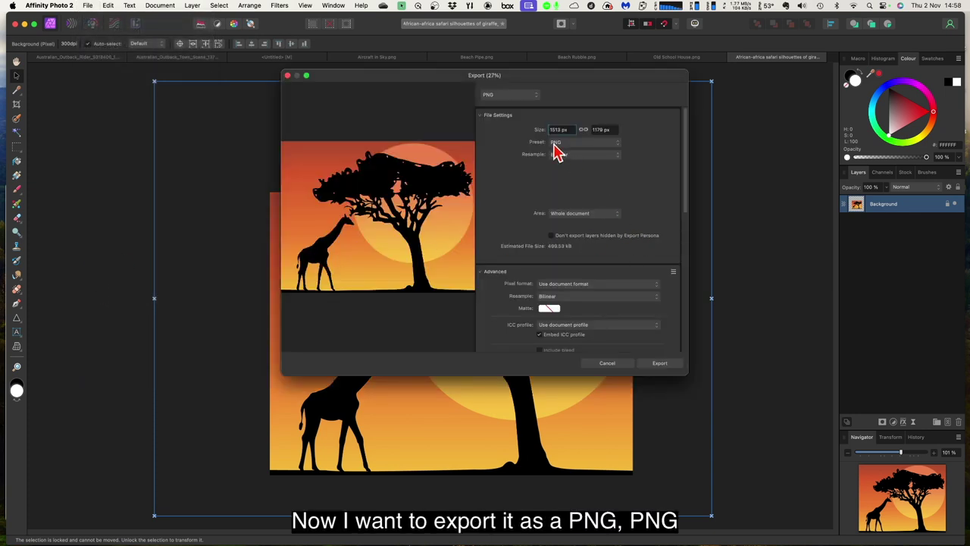
Step: Keep PNG as the export format and proceed to the save-location window
left_click(511, 96)
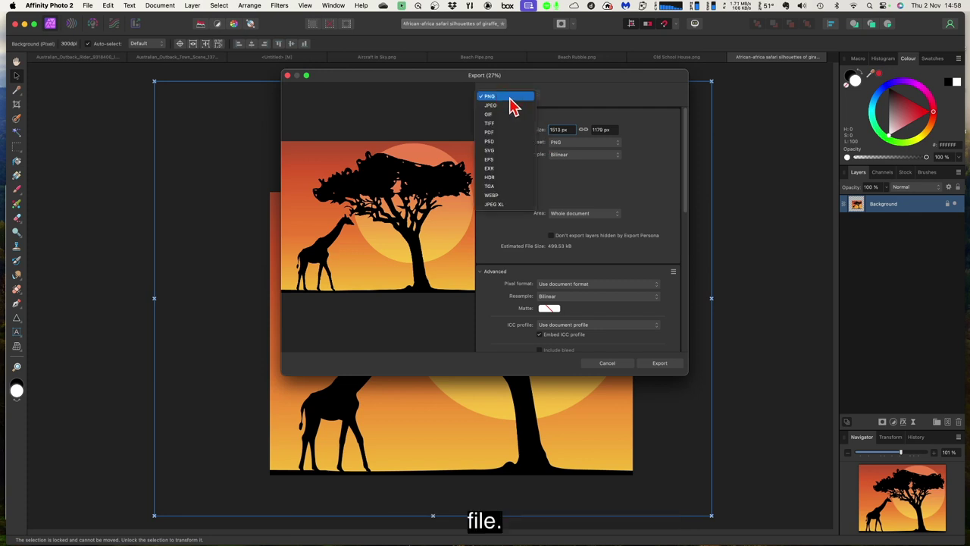
left_click(511, 97)
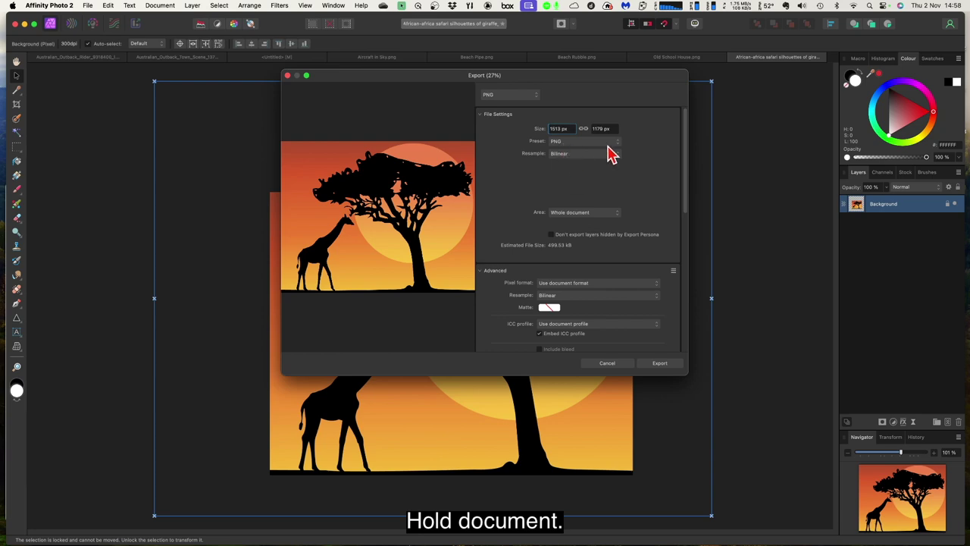
left_click(659, 364)
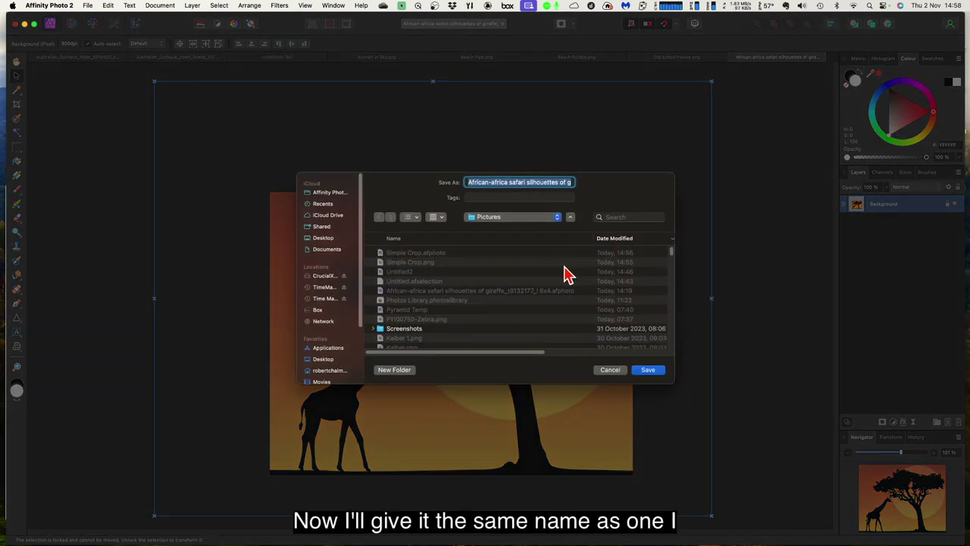
Step: Export the image as Simple Crop.png in Pictures, replacing the existing file
left_click(419, 264)
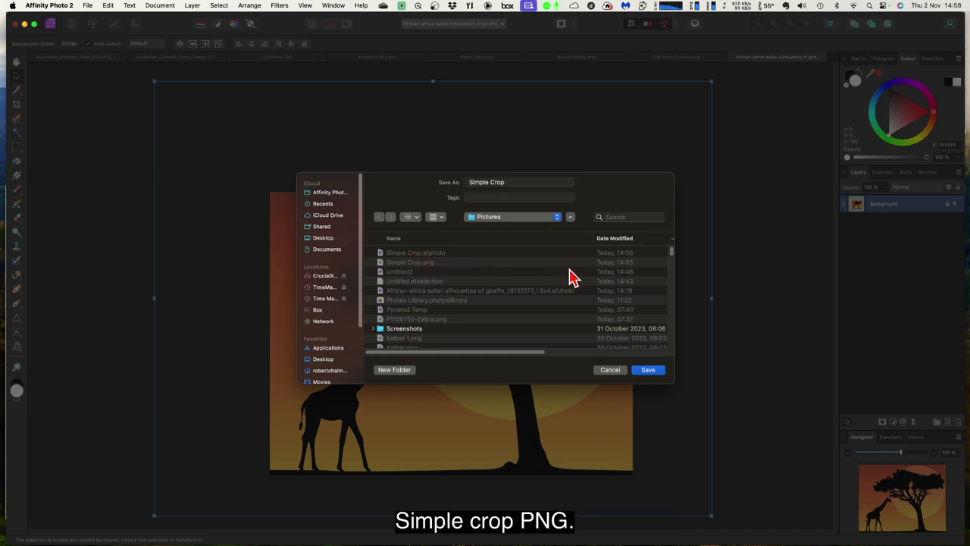
left_click(649, 371)
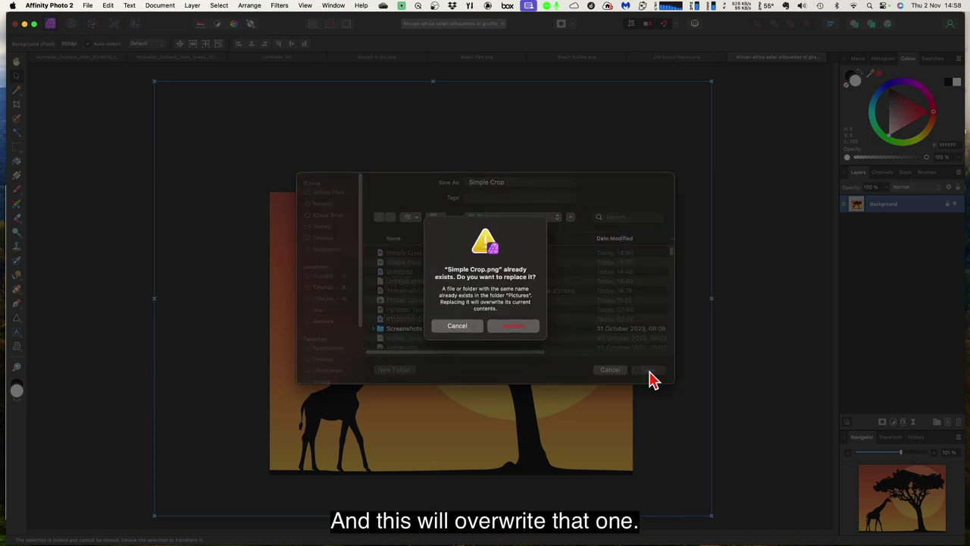
left_click(513, 328)
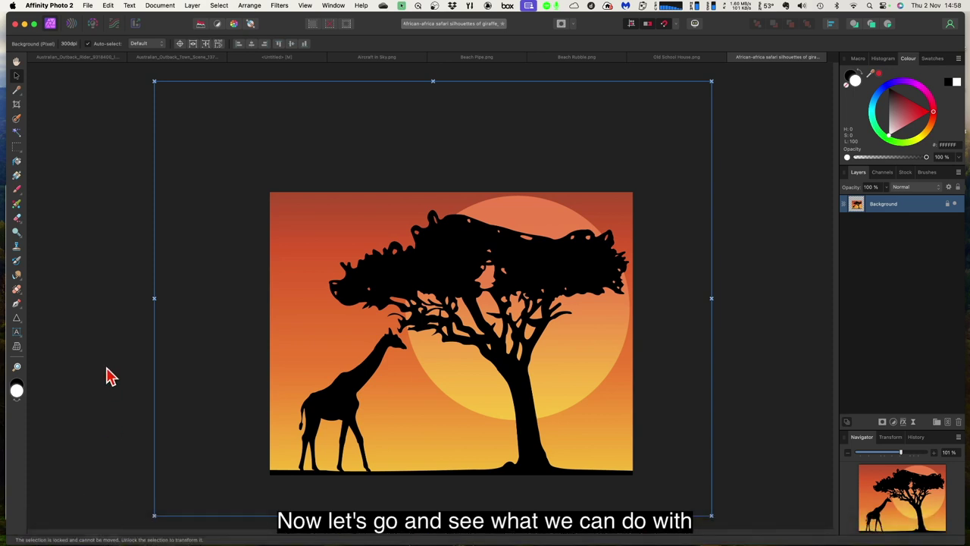
Step: Reopen Simple Crop.png from Open Recent, show the Transform panel and select the Move tool
left_click(88, 7)
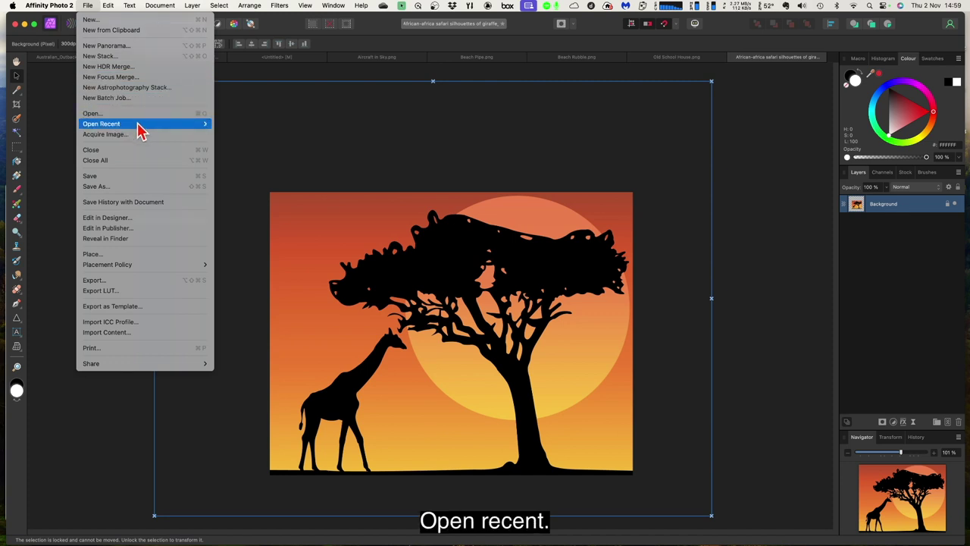
mouse_move(138, 124)
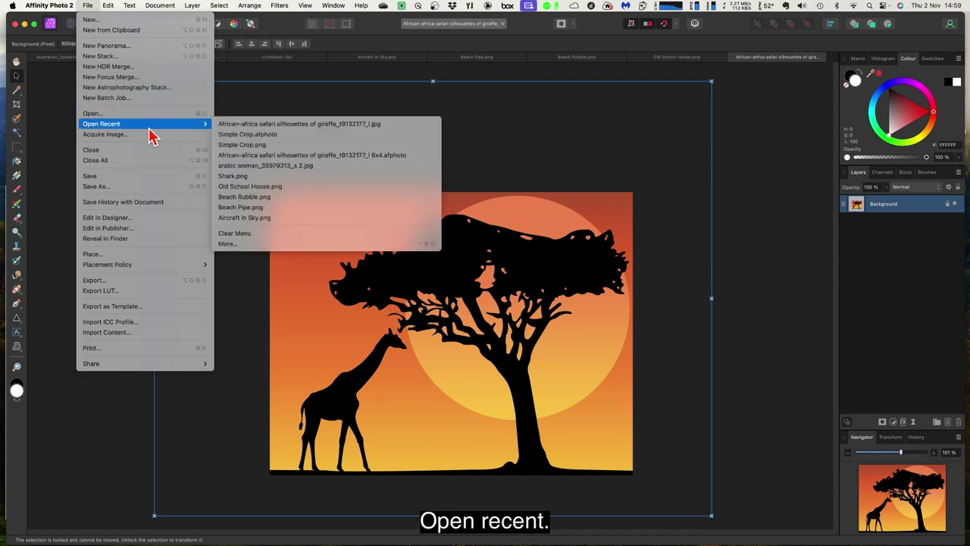
left_click(260, 151)
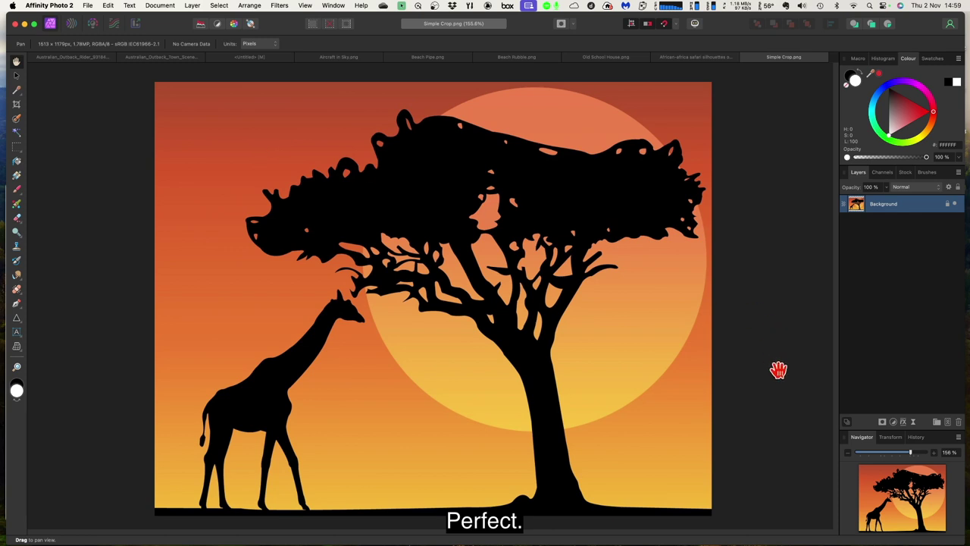
left_click(891, 437)
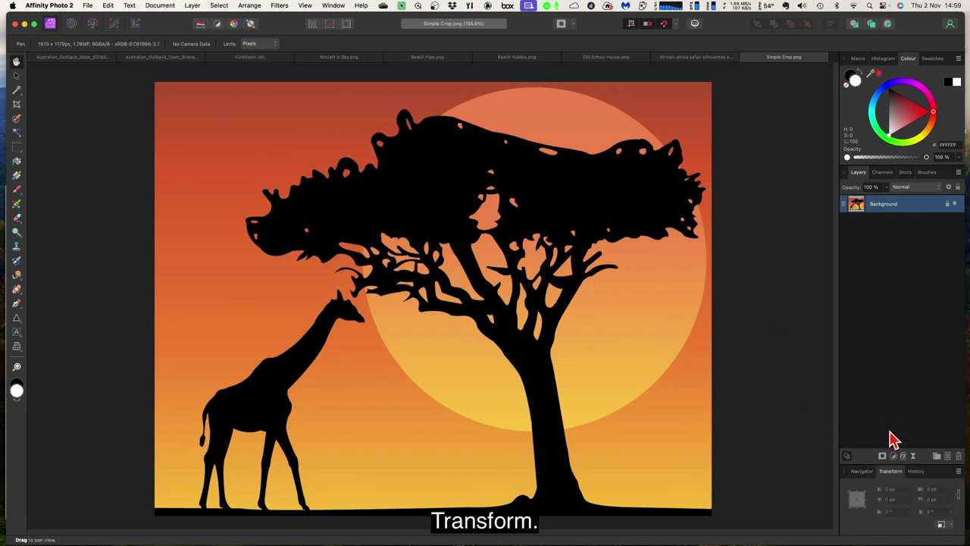
left_click(16, 75)
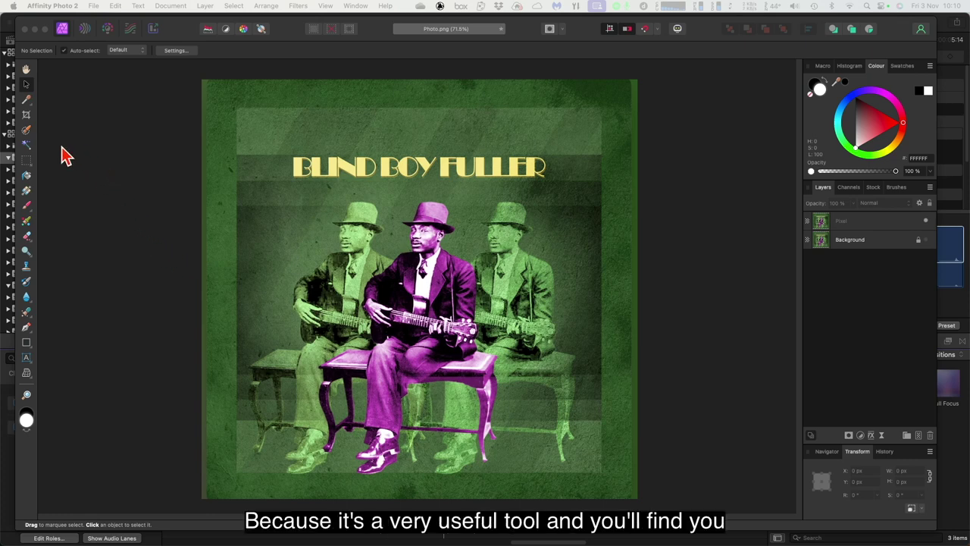
Step: Crop Photo.png to 913 x 777 px around the three seated guitarists, dropping the title
left_click(27, 118)
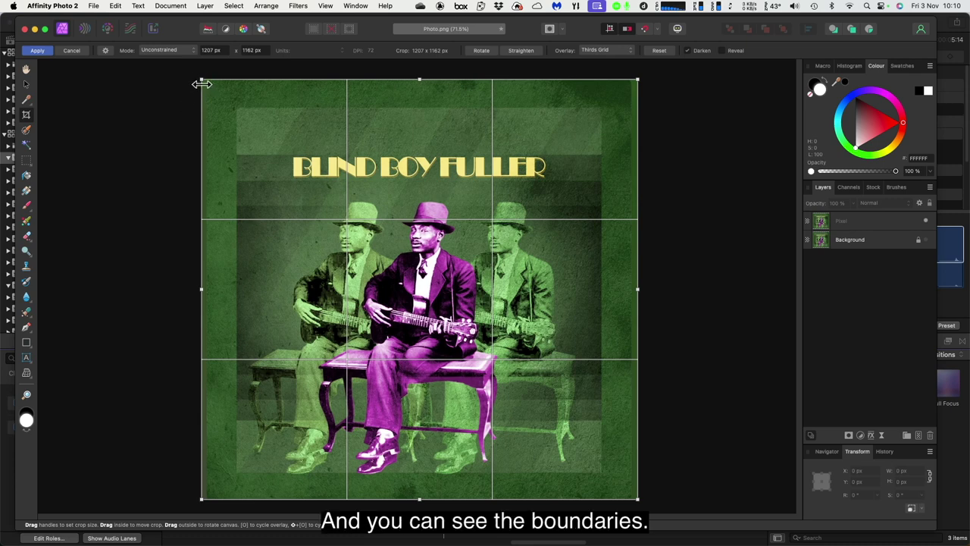
left_click_drag(201, 79, 208, 195)
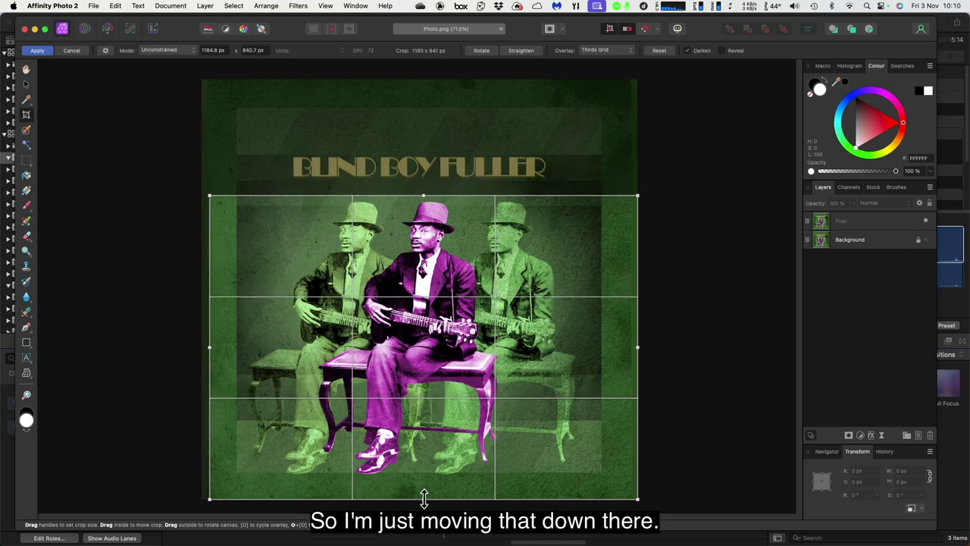
left_click_drag(424, 497, 424, 475)
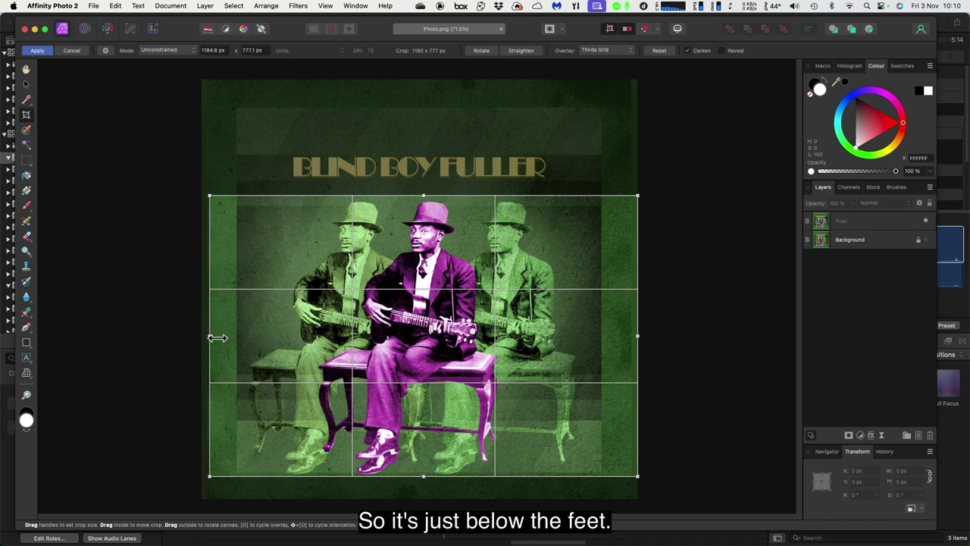
left_click_drag(217, 338, 250, 342)
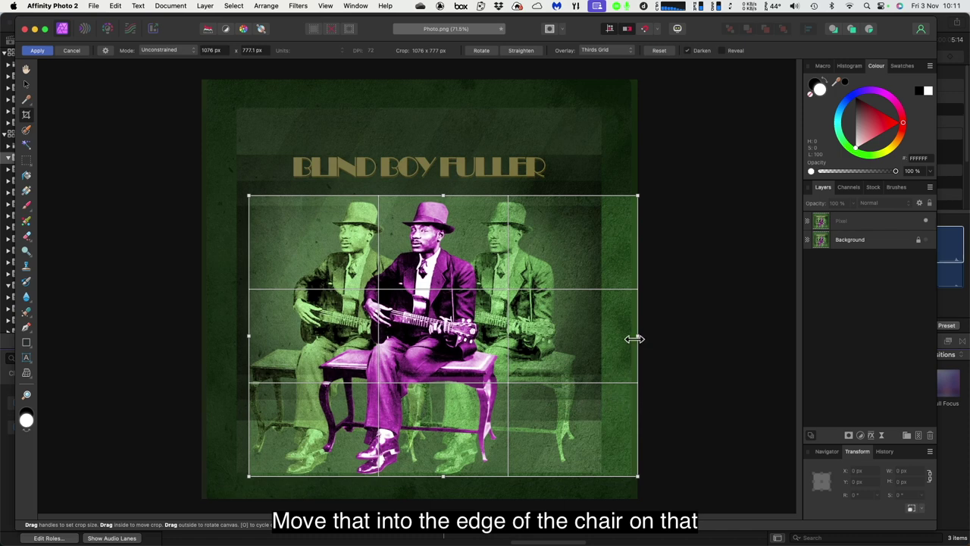
left_click_drag(635, 338, 574, 342)
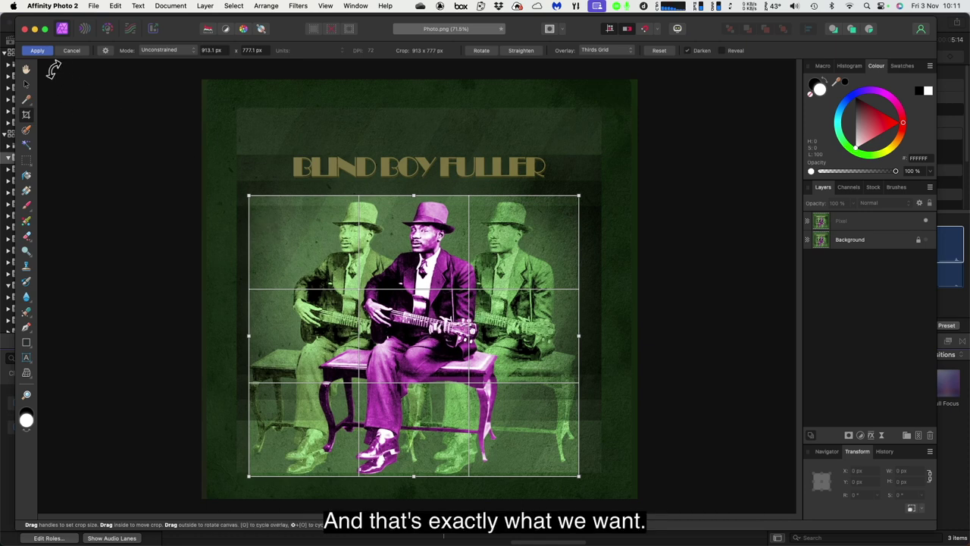
left_click(38, 51)
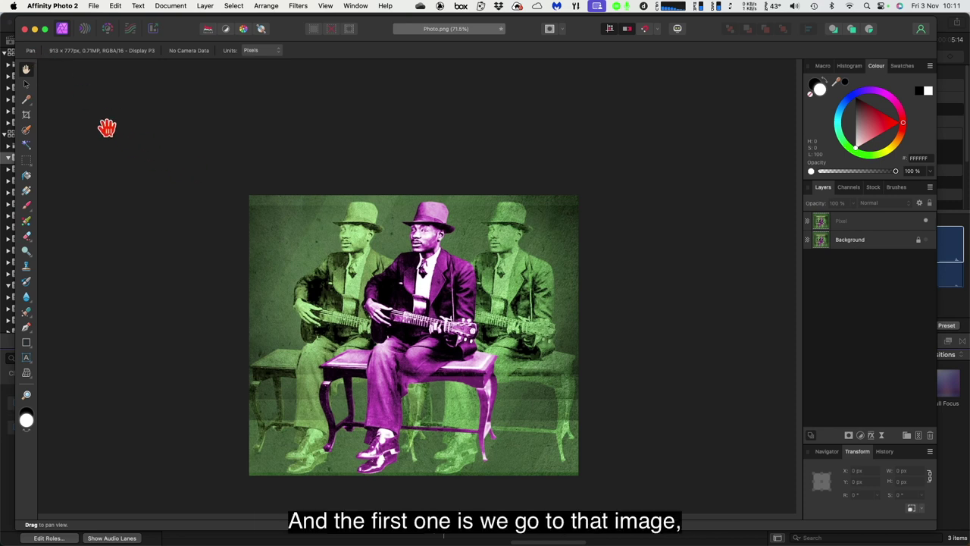
Step: Rasterise & Trim the Pixel layer to 913 x 777 px at 0, 0
left_click(25, 85)
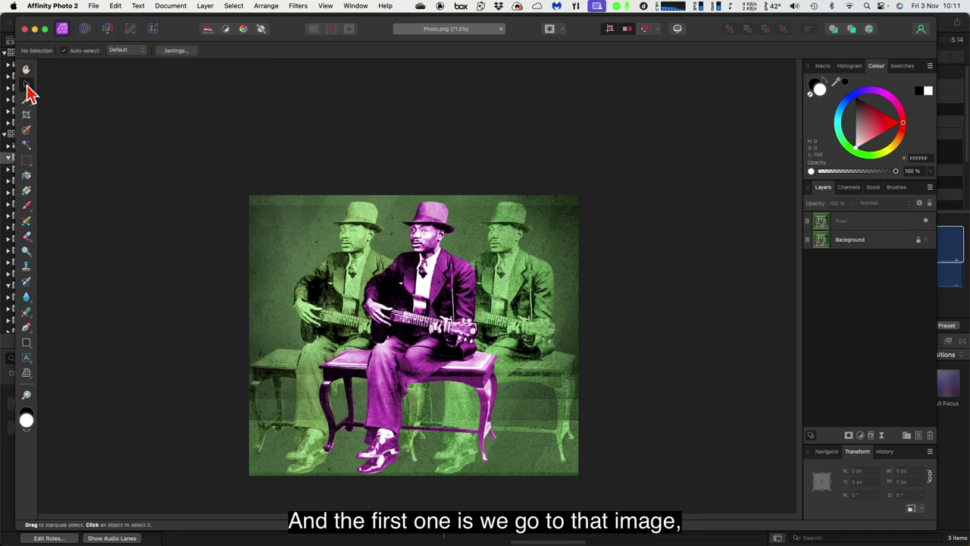
left_click(873, 228)
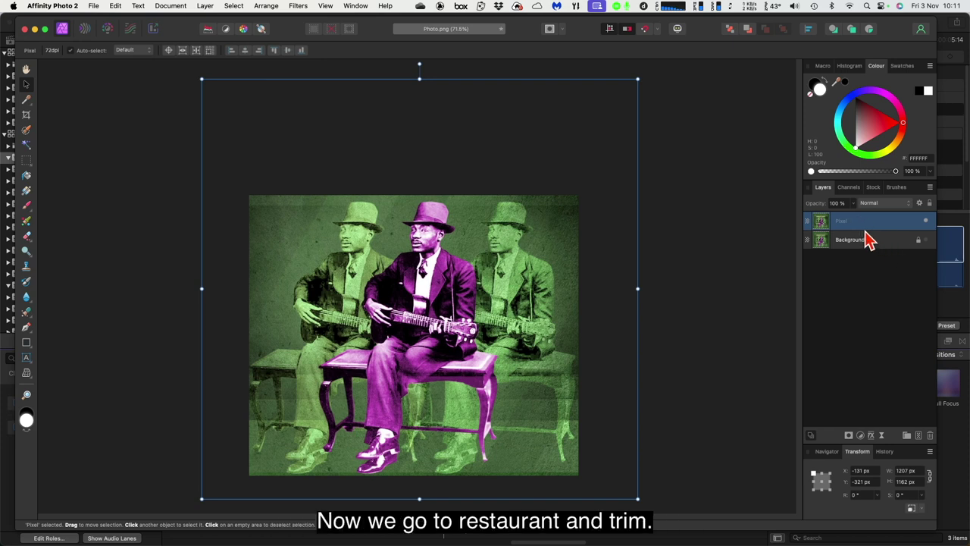
right_click(840, 223)
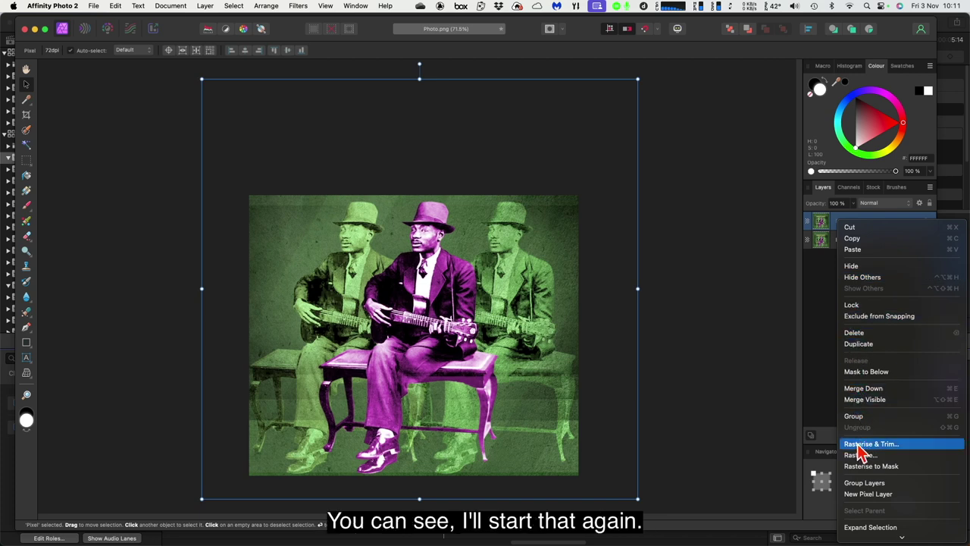
left_click(721, 254)
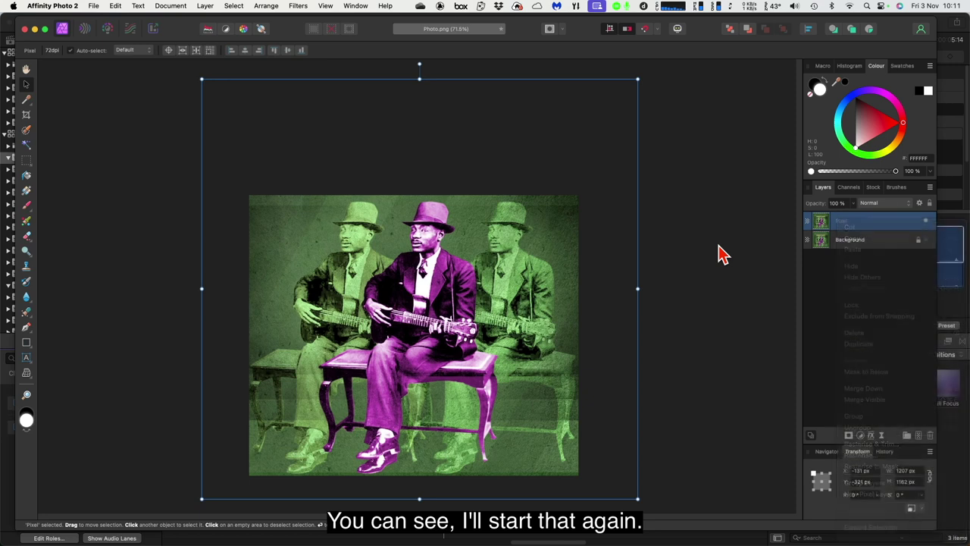
right_click(855, 227)
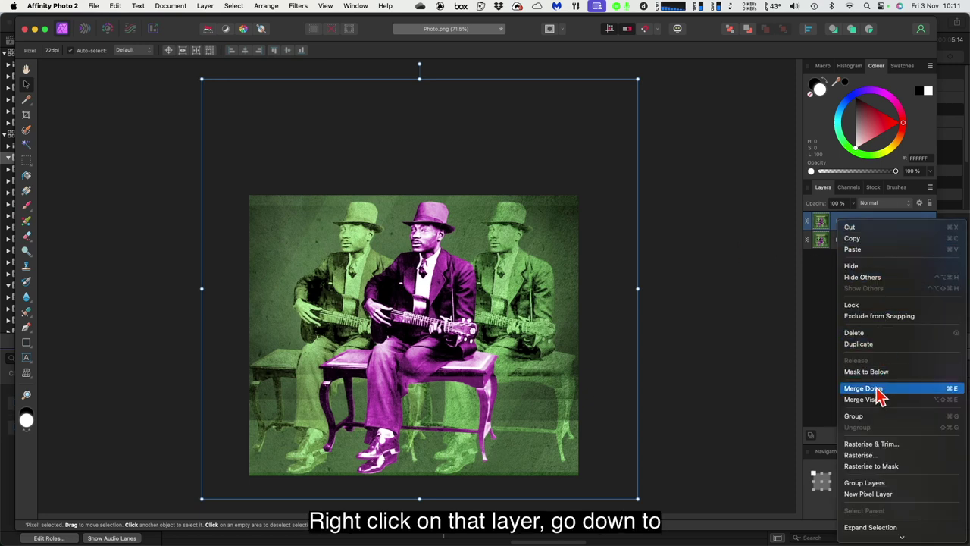
left_click(876, 445)
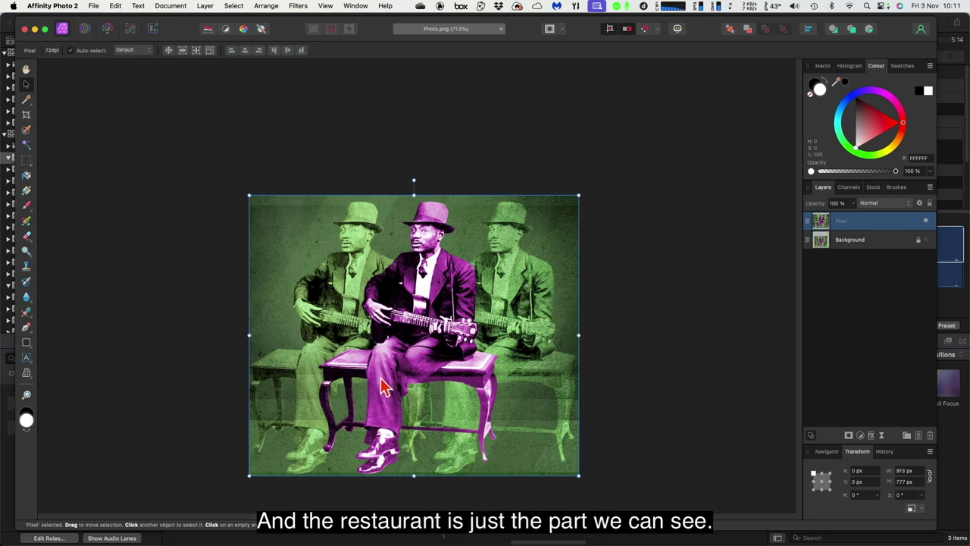
Step: Copy the trimmed Pixel layer into a new 913 x 777 px clipboard document, then return to Photo.png
left_click(116, 6)
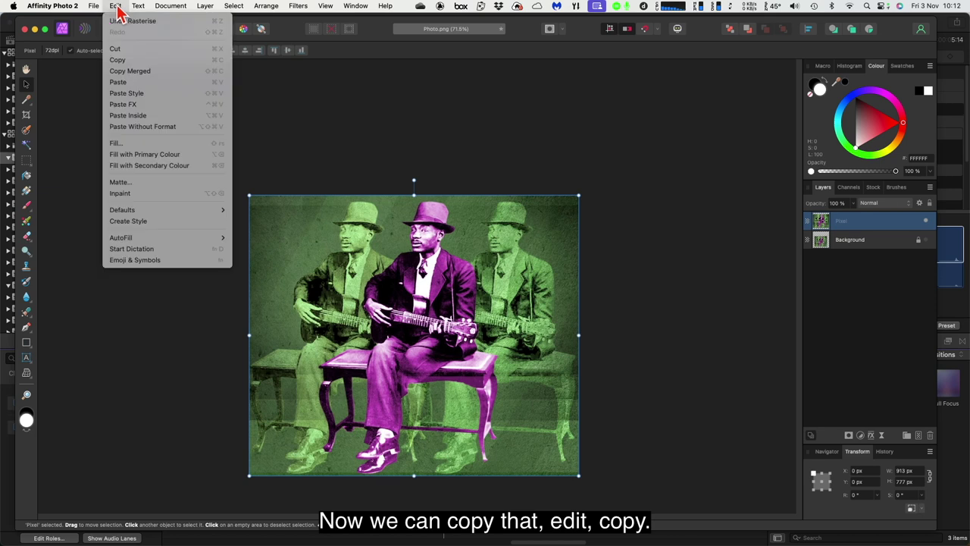
left_click(128, 61)
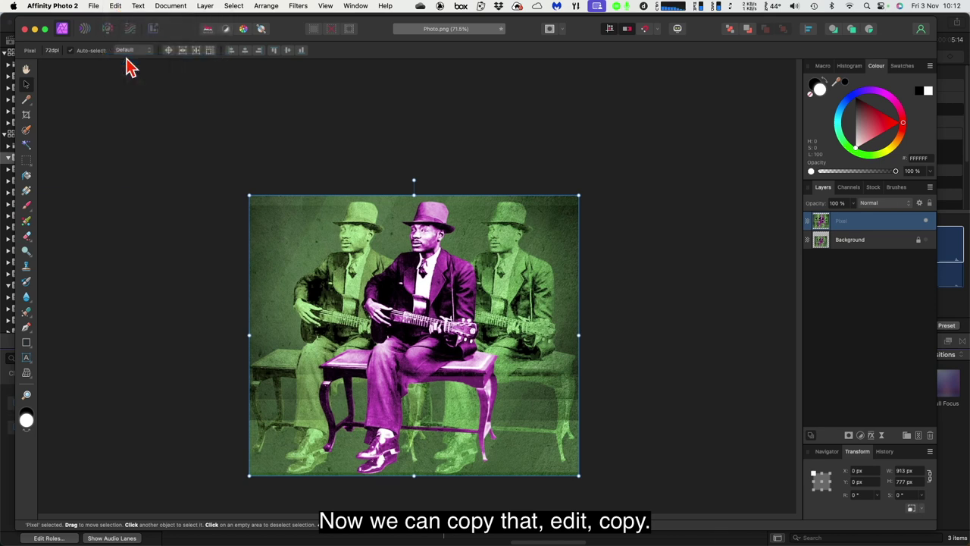
left_click(92, 6)
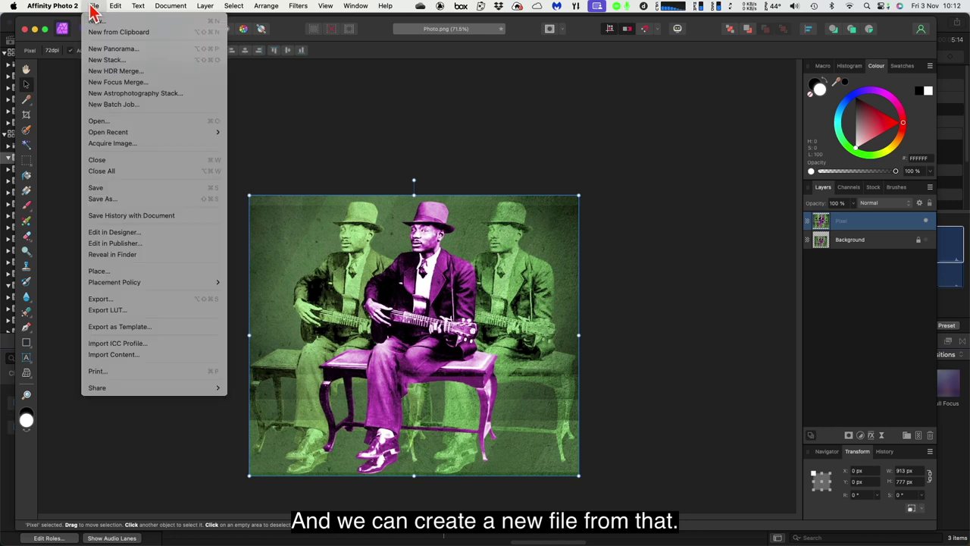
left_click(107, 34)
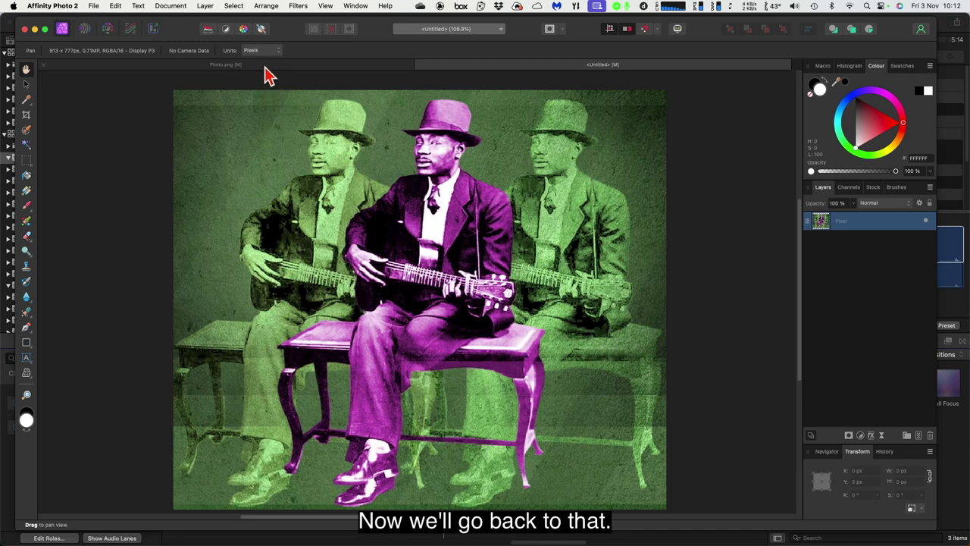
left_click(226, 64)
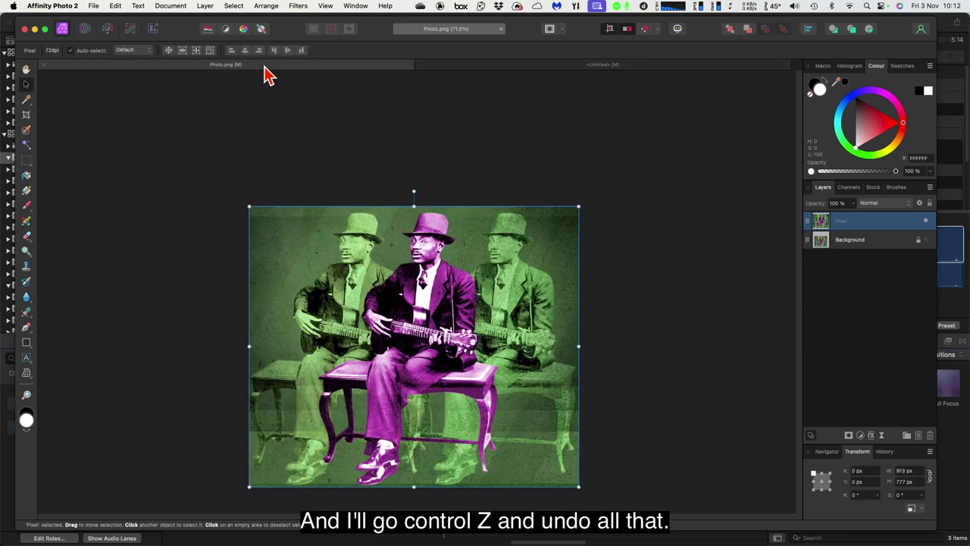
Step: Undo the trim and the Pixel layer deletion, restoring the full titled cover, and reselect Pixel
key("super+z")
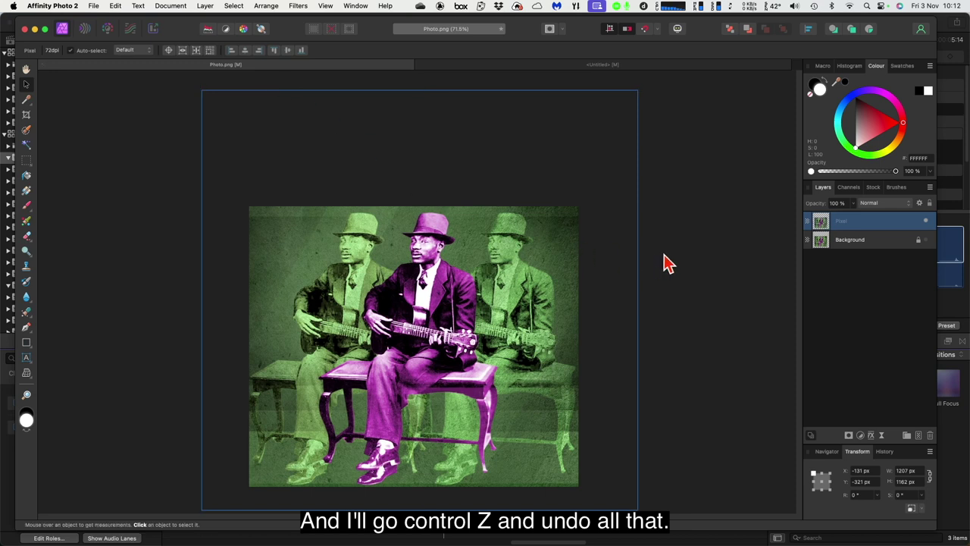
left_click(662, 262)
left_click(864, 223)
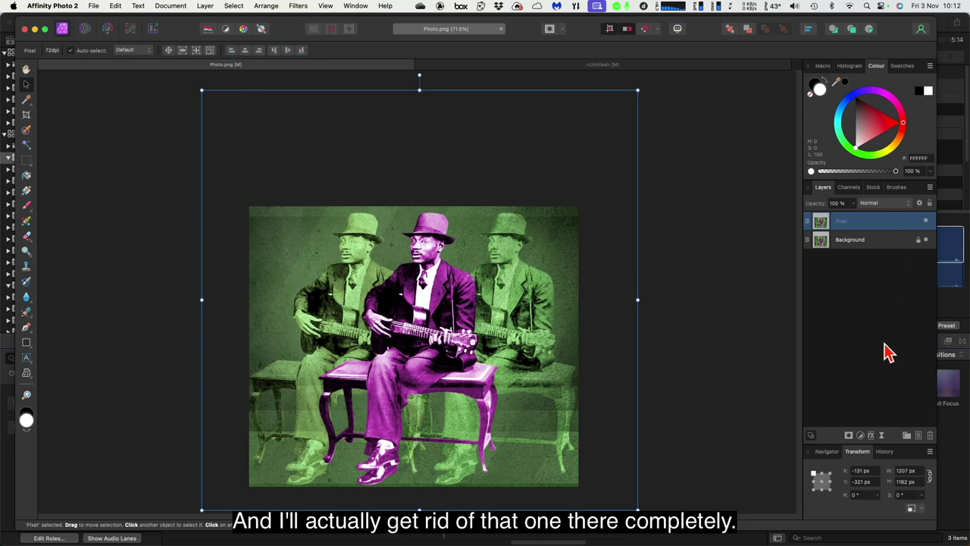
left_click(930, 435)
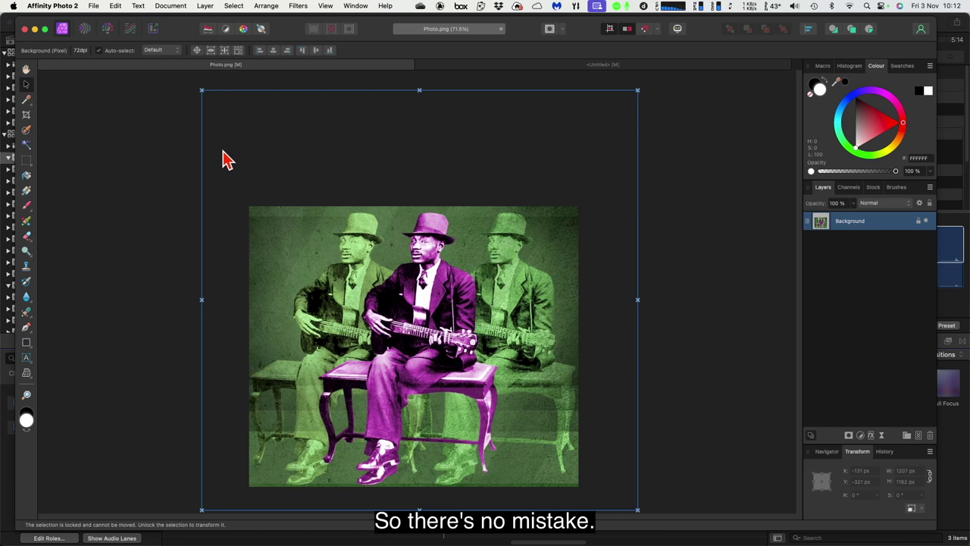
key("super+z")
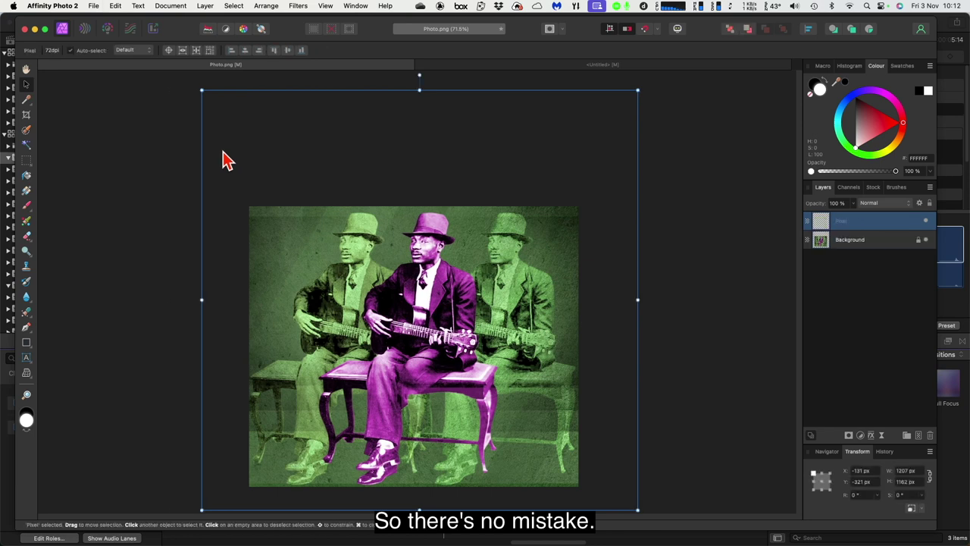
key("super+z")
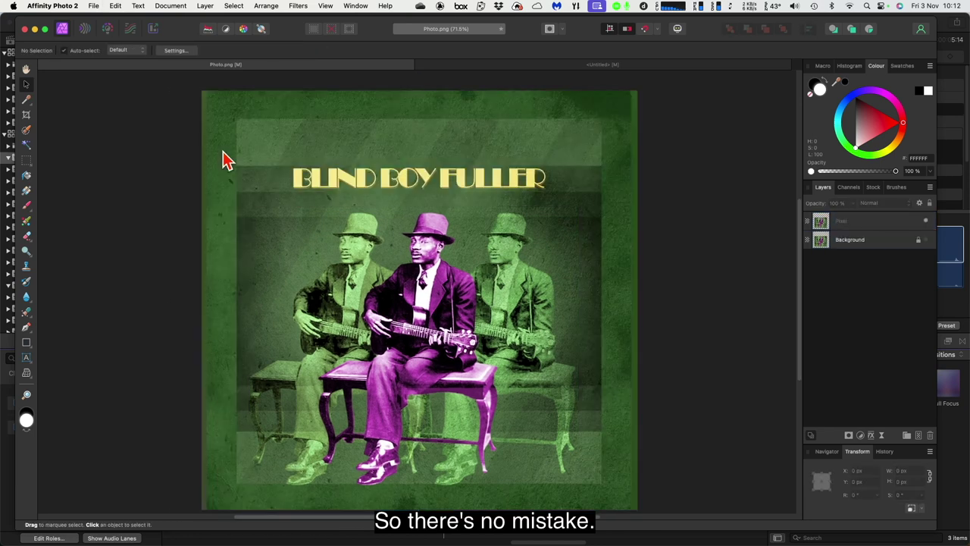
left_click(863, 224)
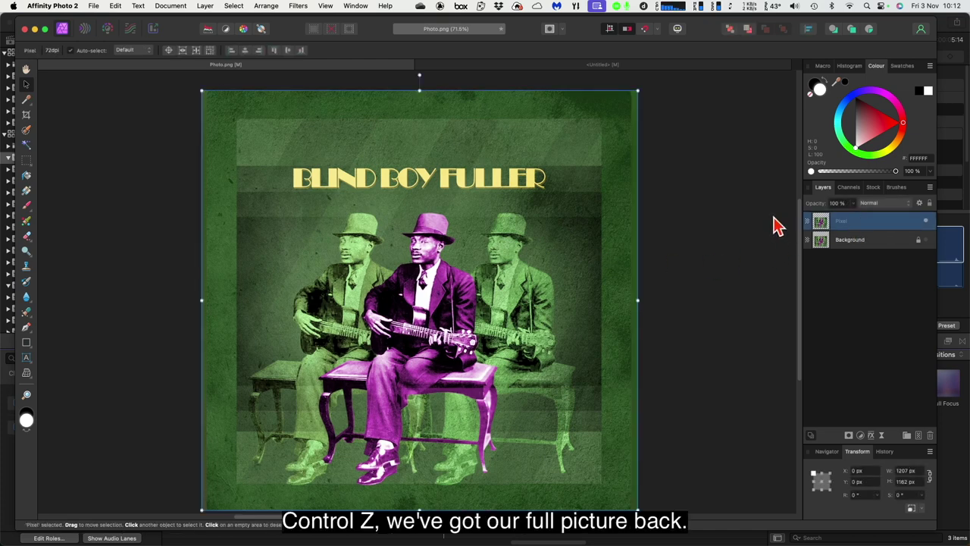
Step: Crop the photo to 767 x 778 px, framing the guitarists from above the hats to the shoes
left_click(26, 116)
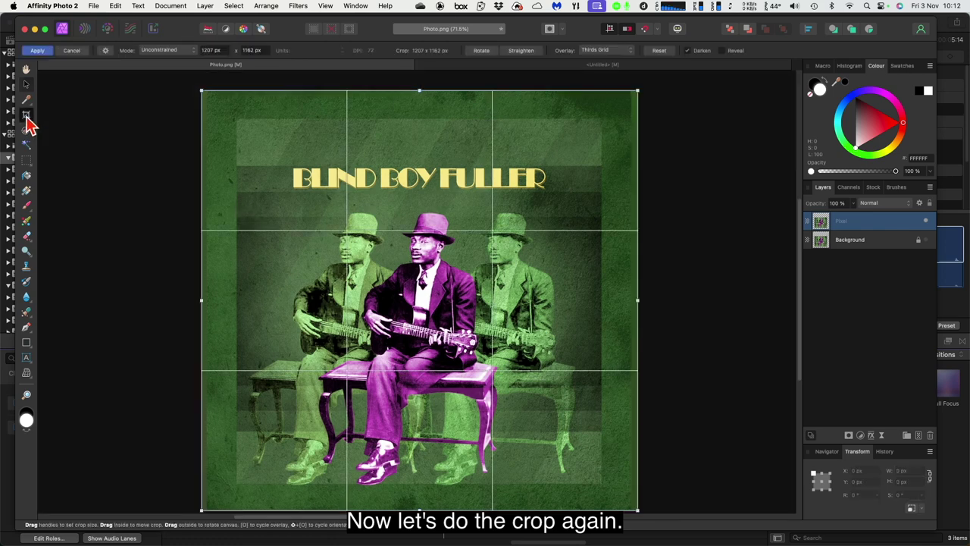
left_click_drag(200, 90, 238, 205)
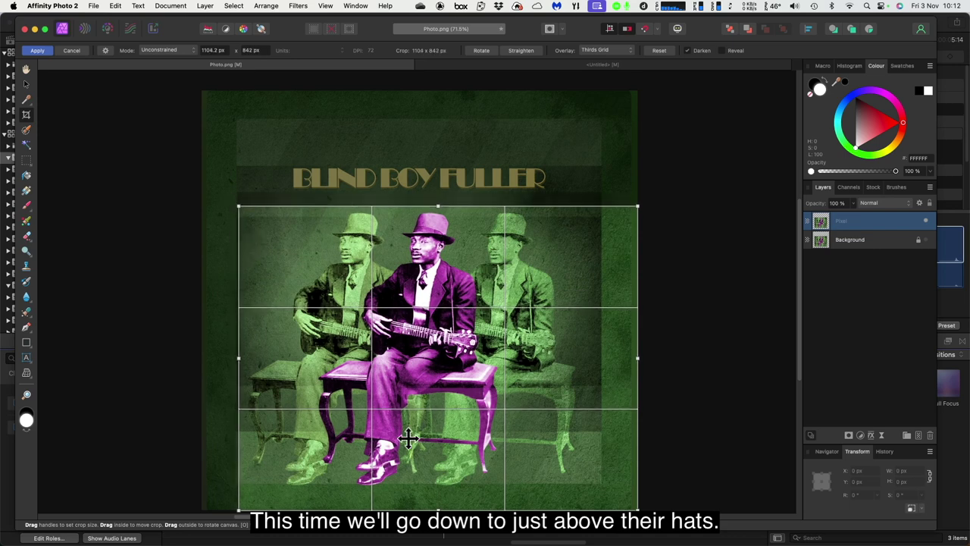
left_click_drag(438, 506, 438, 487)
left_click_drag(239, 346, 280, 347)
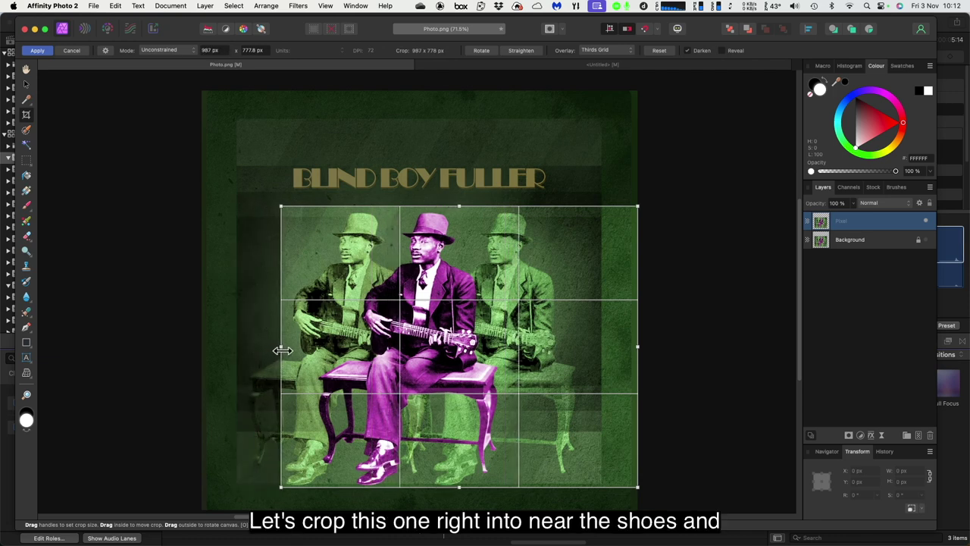
left_click_drag(638, 346, 557, 348)
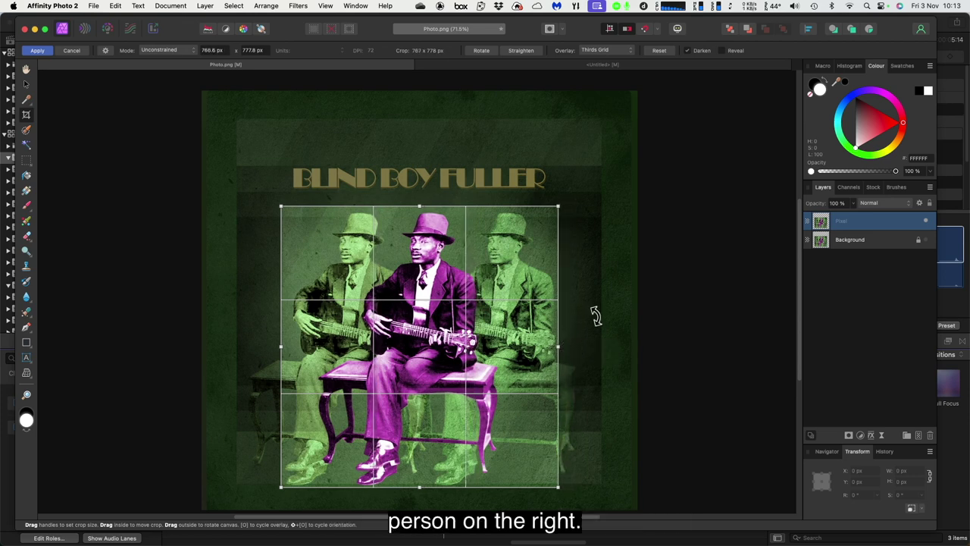
left_click(37, 50)
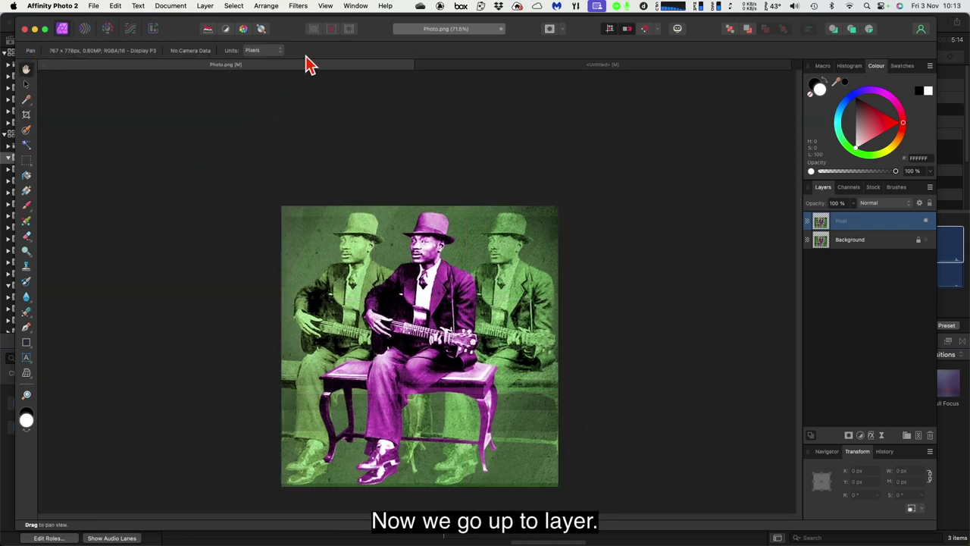
Step: Merge the visible layers into a new layer and copy it into a new untitled document
left_click(206, 8)
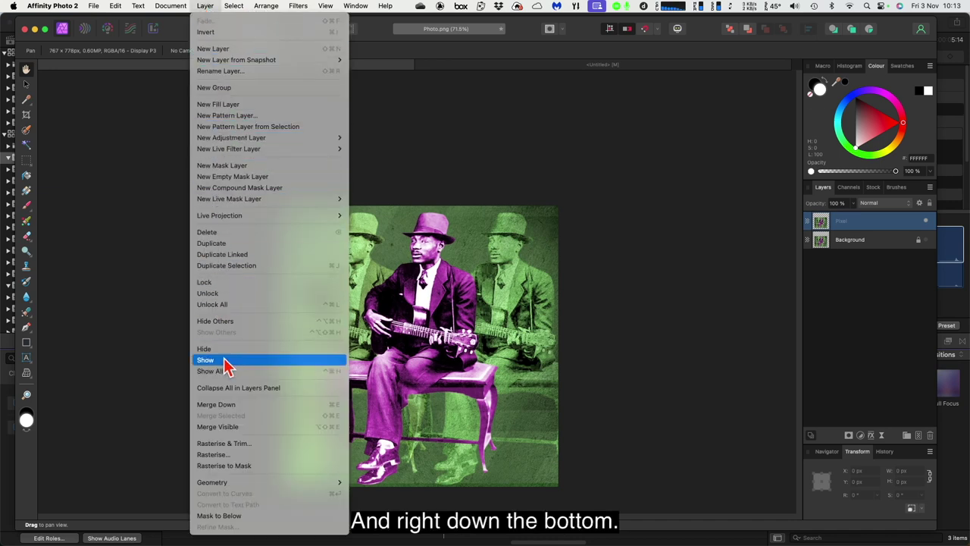
left_click(239, 428)
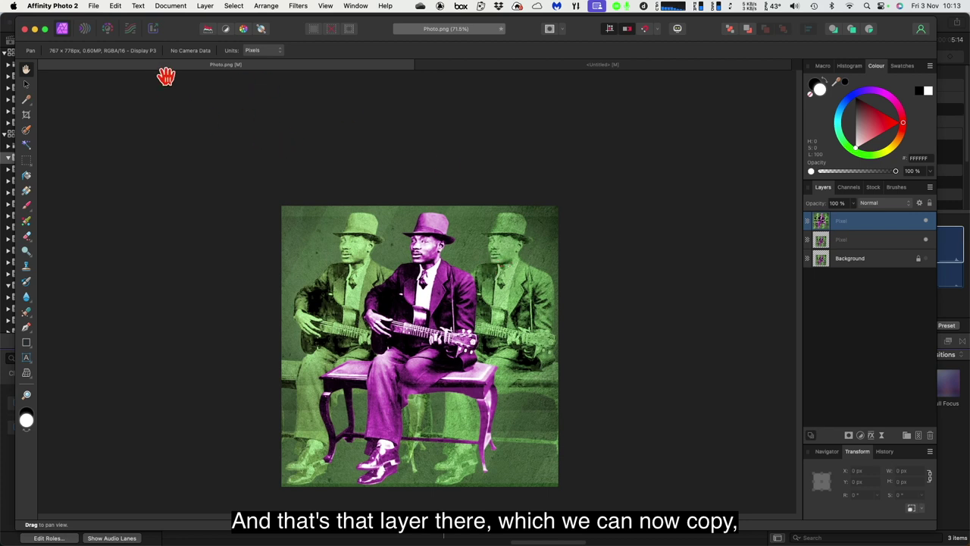
left_click(115, 6)
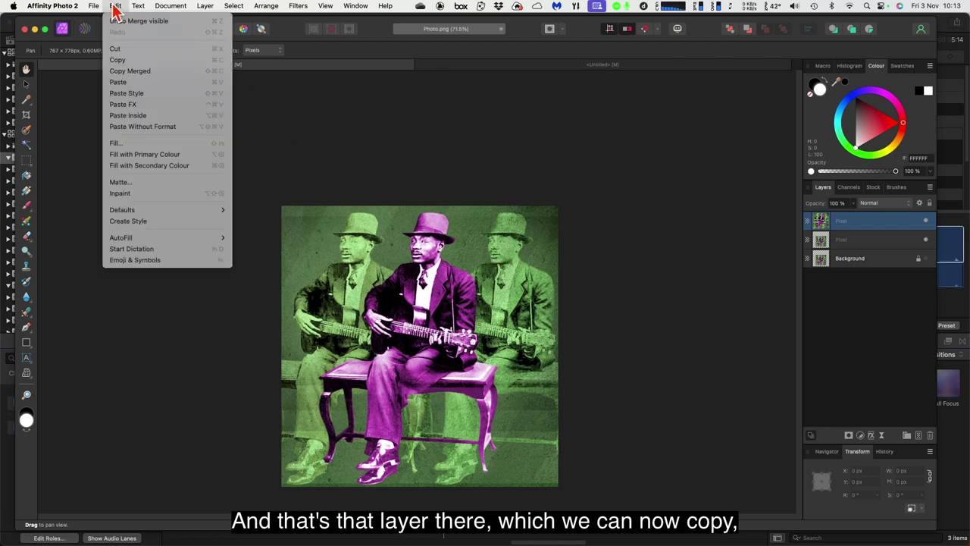
left_click(125, 61)
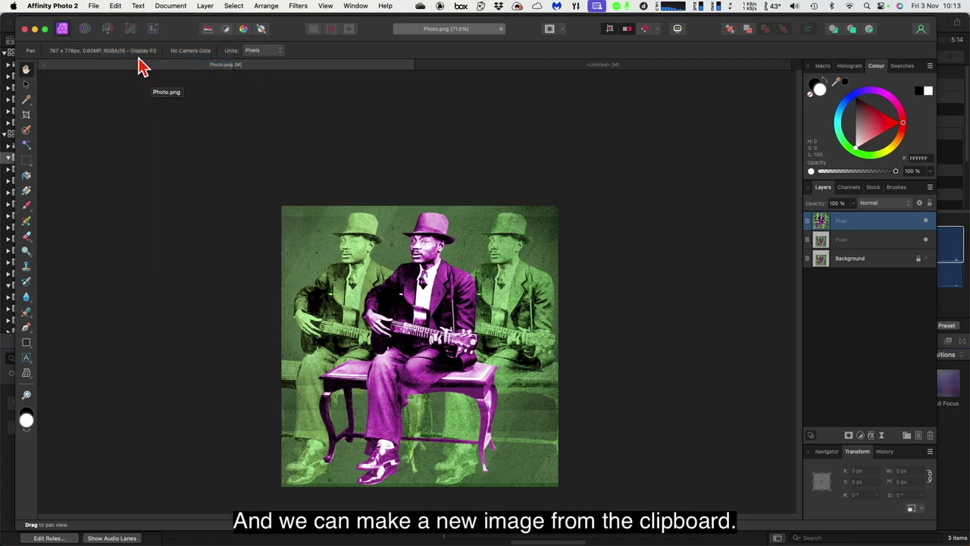
left_click(94, 8)
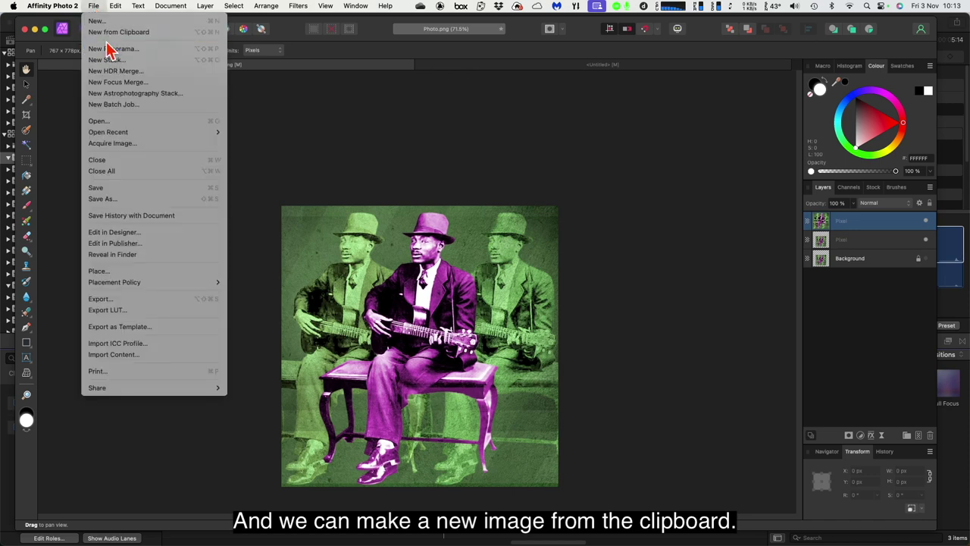
left_click(109, 33)
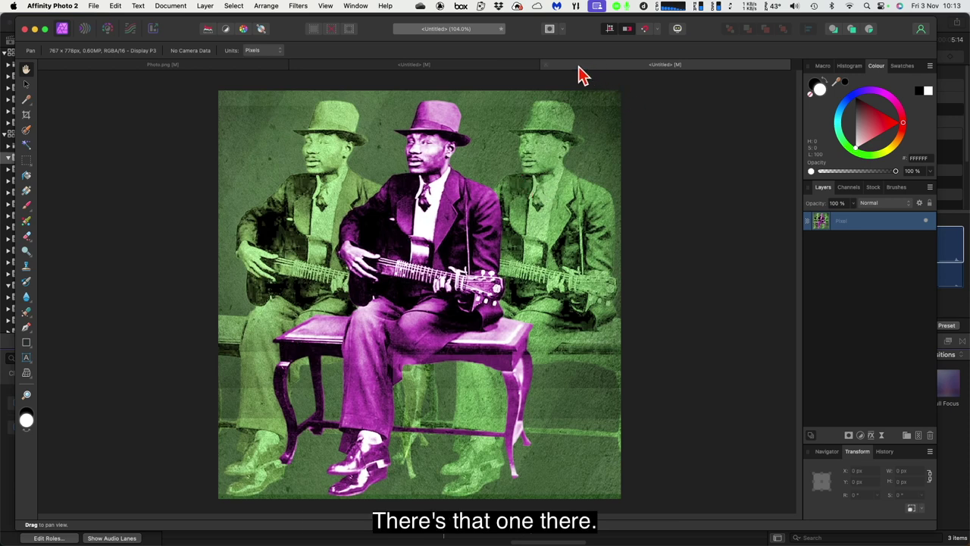
Step: Switch away from the untitled composite to the Photo.png document
left_click(459, 67)
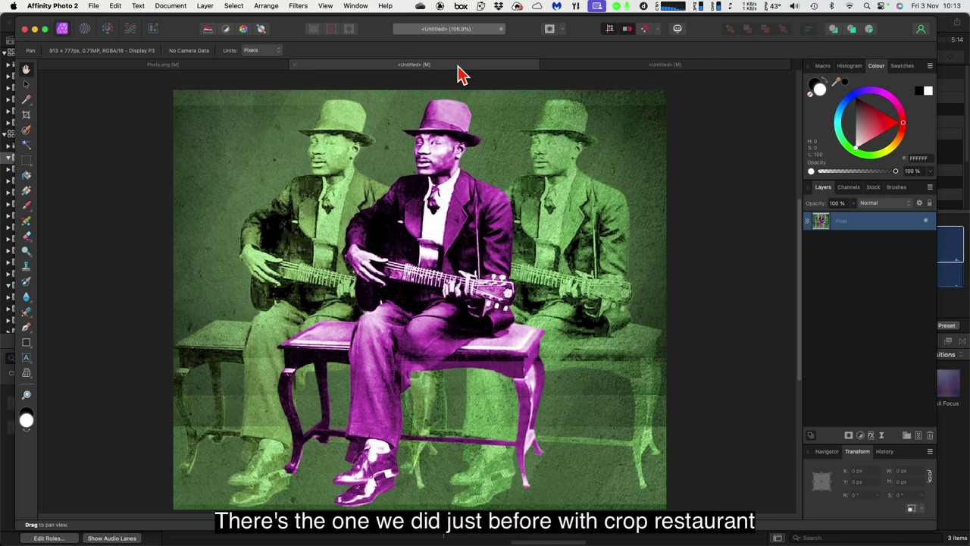
left_click(255, 67)
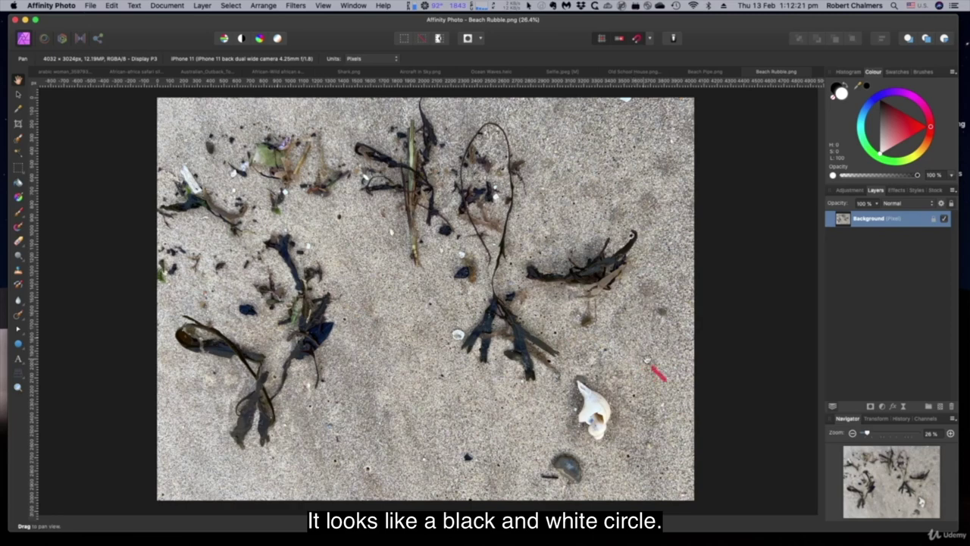
Step: Add a Black & White adjustment layer above the Beach Rubble Background layer
left_click(883, 409)
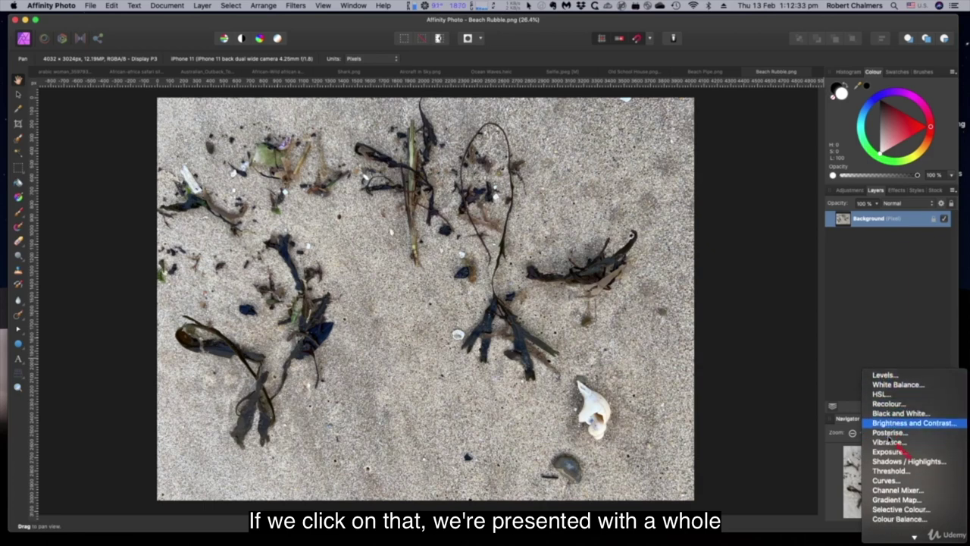
scroll(888, 447, "down", 3)
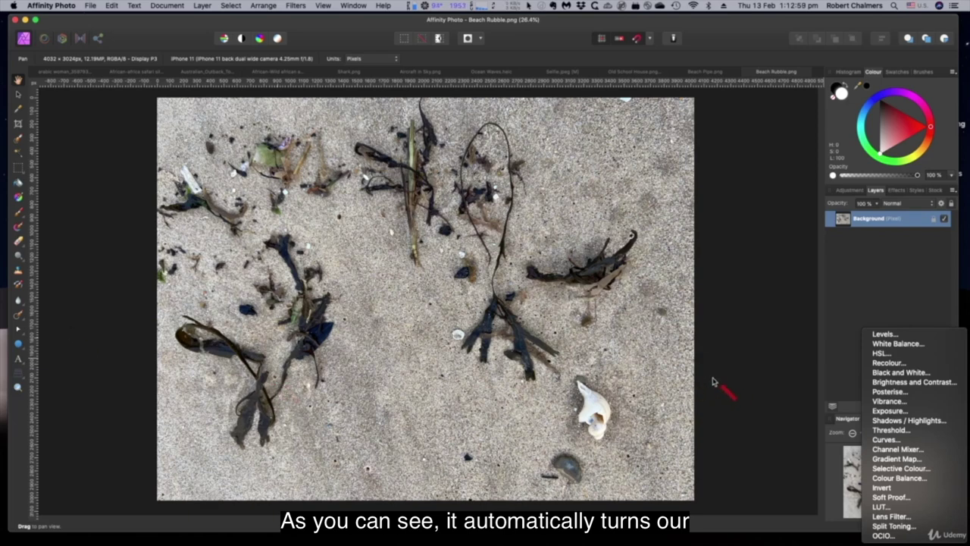
left_click(888, 373)
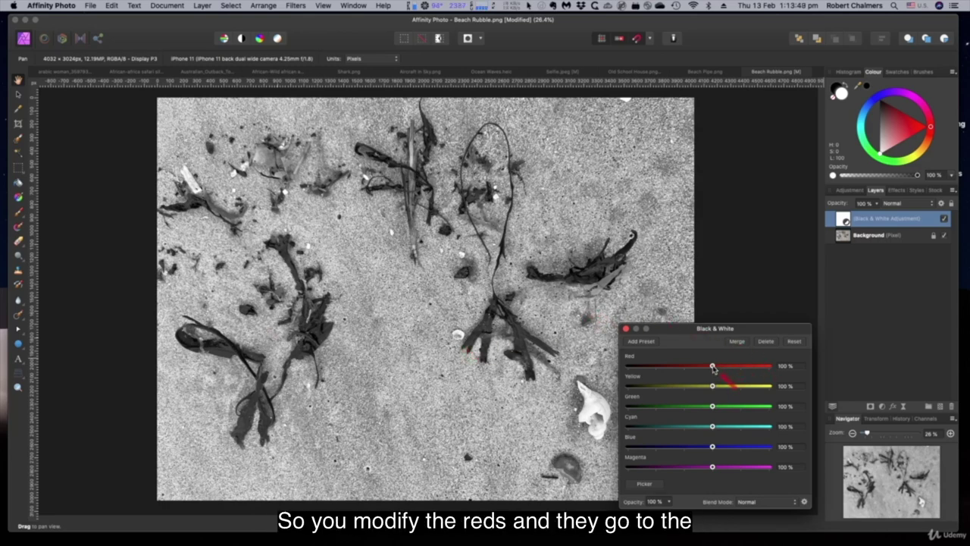
Step: Set the Black & White mix to Red -29% and Yellow 42%
left_click_drag(713, 368, 676, 366)
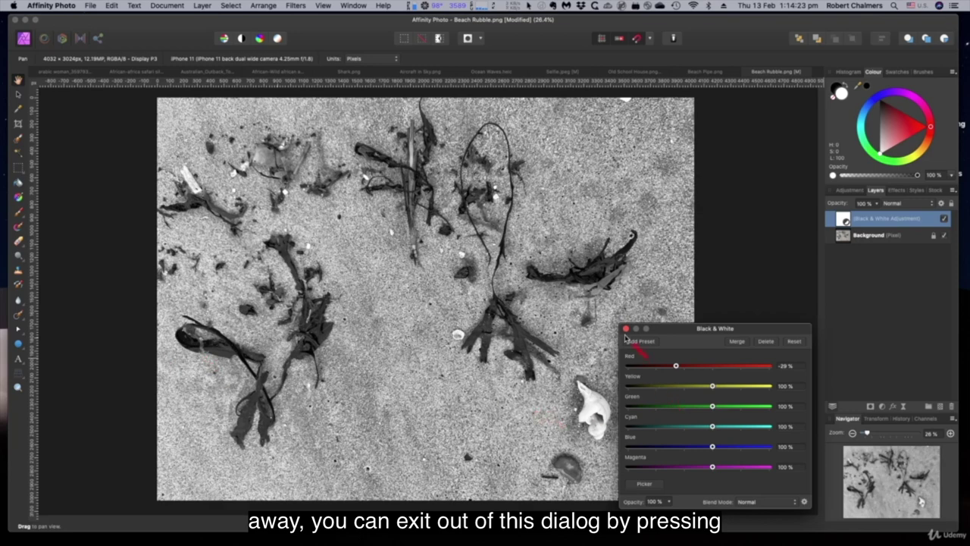
mouse_move(712, 386)
left_mouse_down()
mouse_move(667, 388)
mouse_move(733, 385)
mouse_move(642, 388)
mouse_move(732, 397)
mouse_move(708, 402)
mouse_move(652, 388)
mouse_move(747, 390)
mouse_move(705, 392)
left_mouse_up()
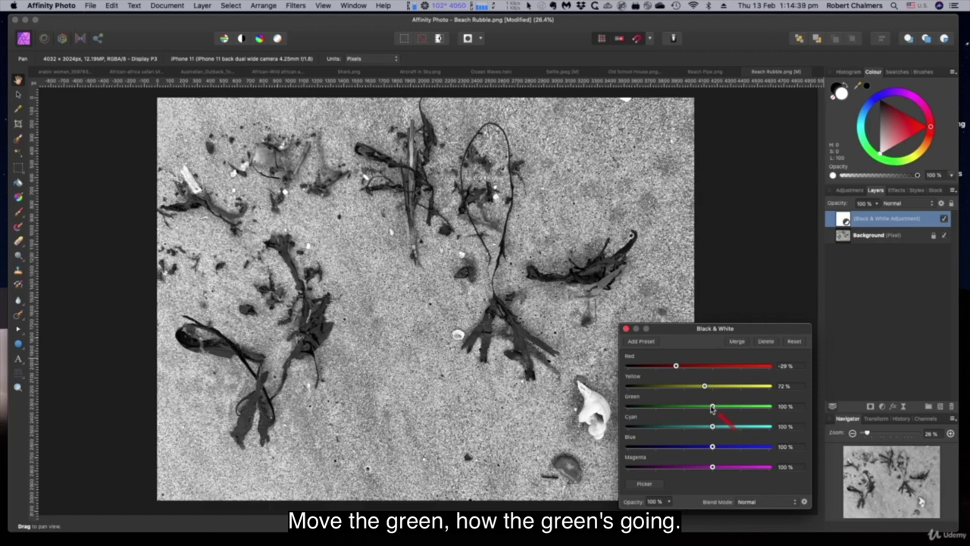
Step: Lower Green to 68% and Cyan to 55%, then rework Red to -33%
mouse_move(713, 408)
left_mouse_down()
mouse_move(686, 410)
mouse_move(792, 416)
mouse_move(644, 408)
mouse_move(704, 407)
left_mouse_up()
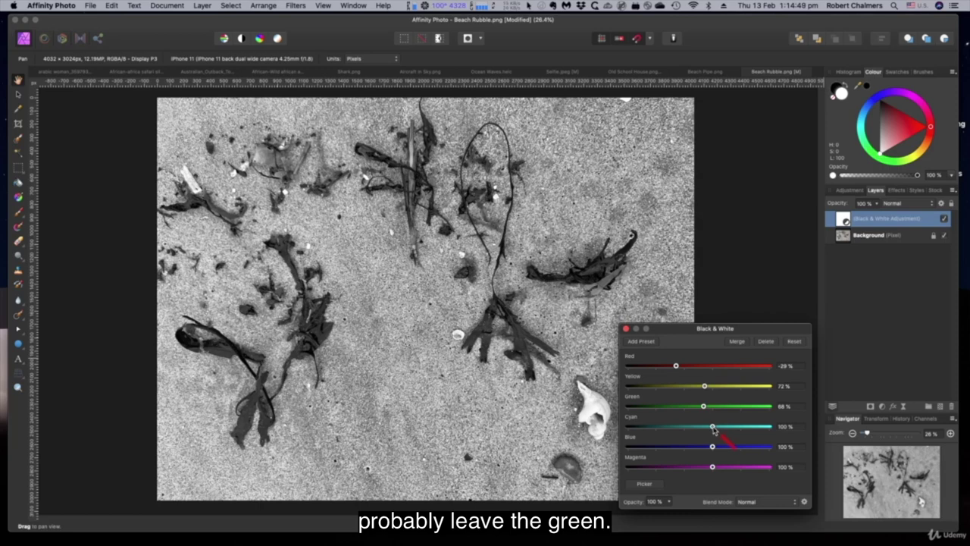
left_click_drag(711, 427, 770, 470)
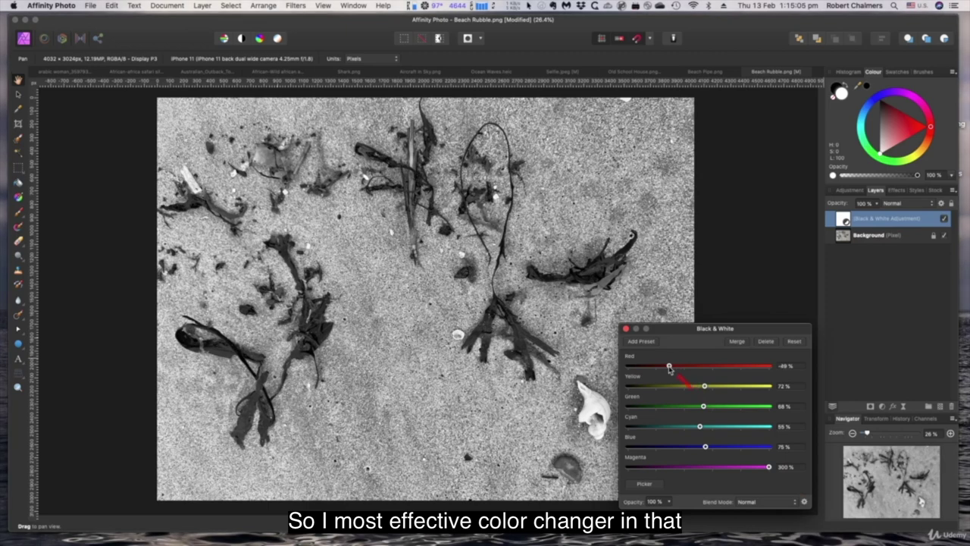
left_click_drag(678, 369, 761, 389)
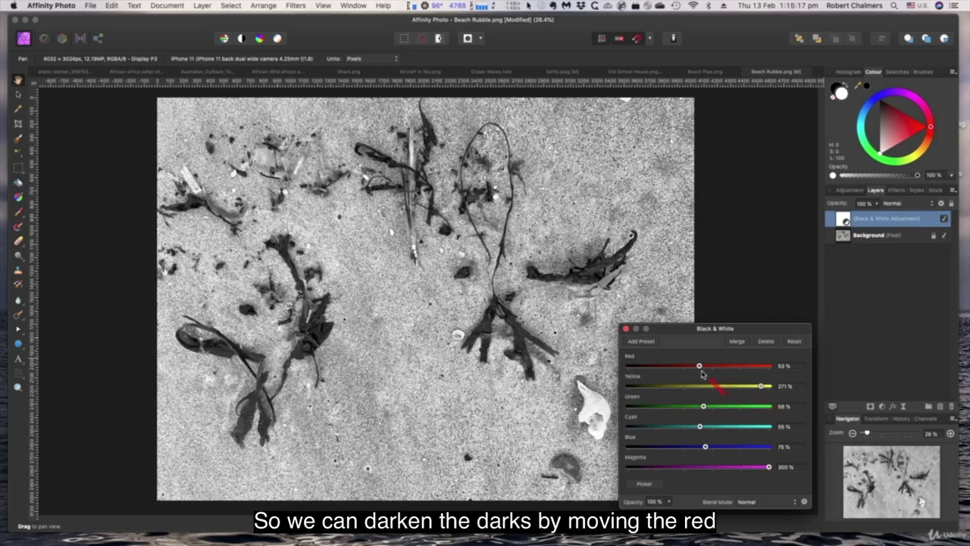
left_click_drag(700, 367, 675, 368)
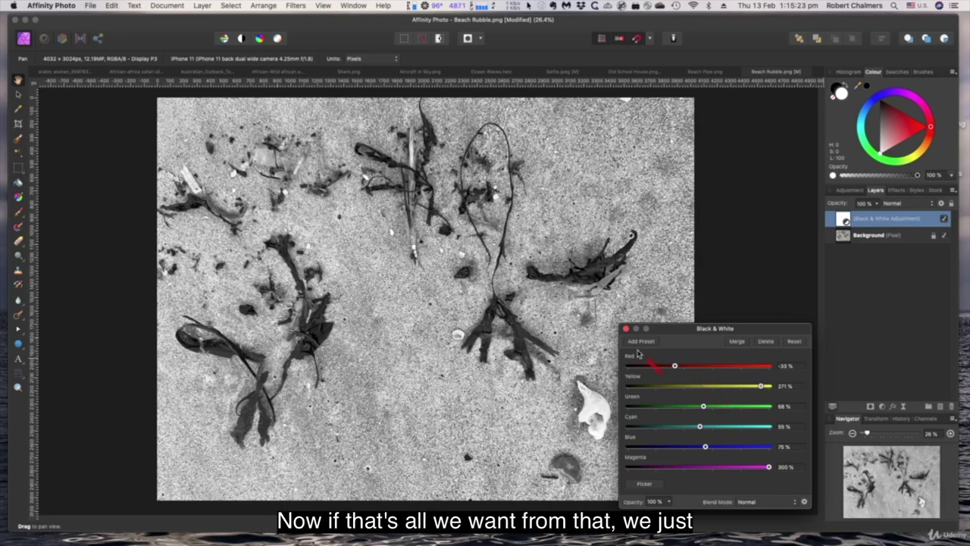
Step: Close the Black & White settings and toggle the adjustment off and on to compare
left_click(626, 329)
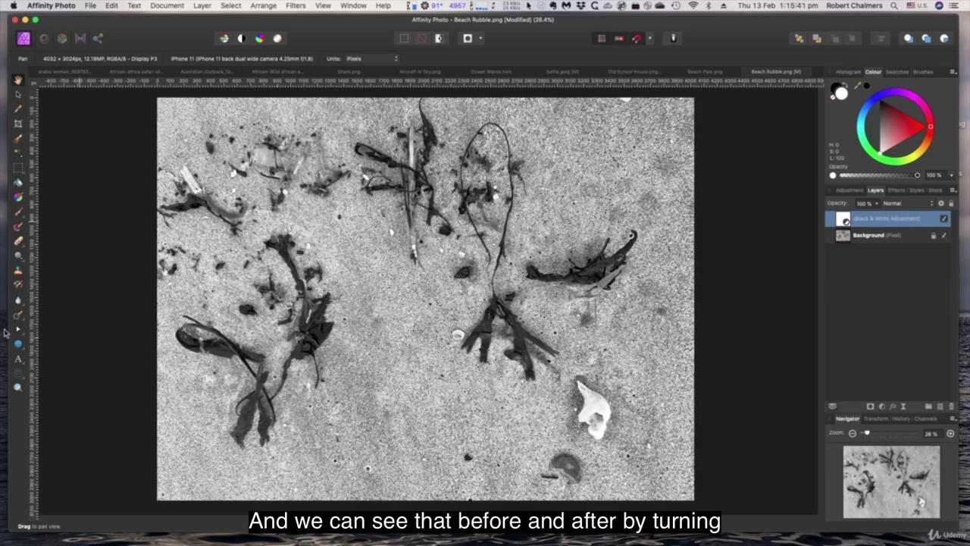
left_click(943, 220)
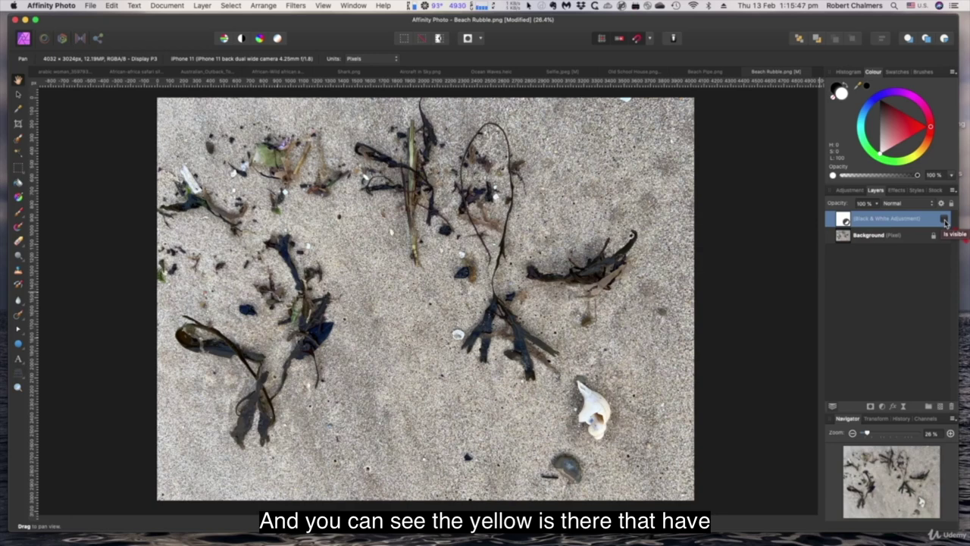
left_click(944, 219)
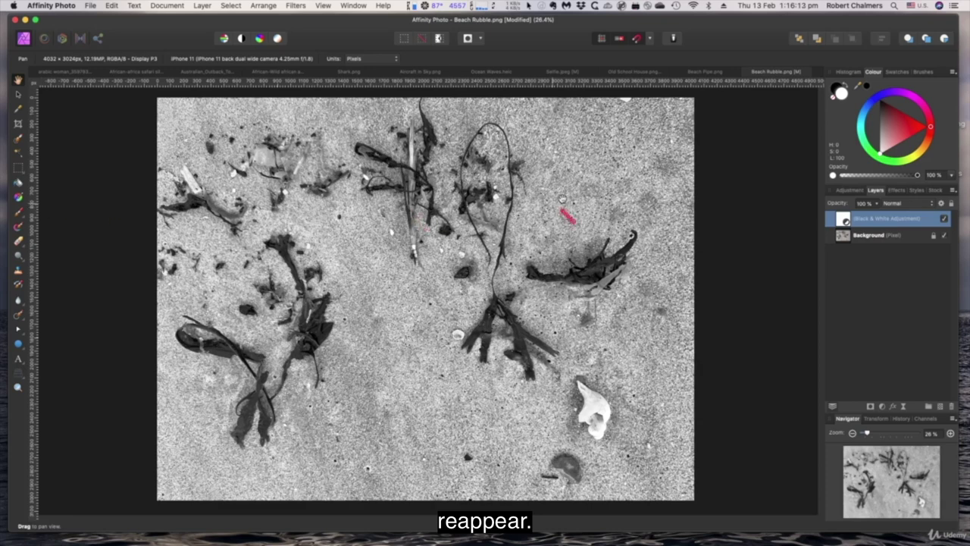
double_click(842, 219)
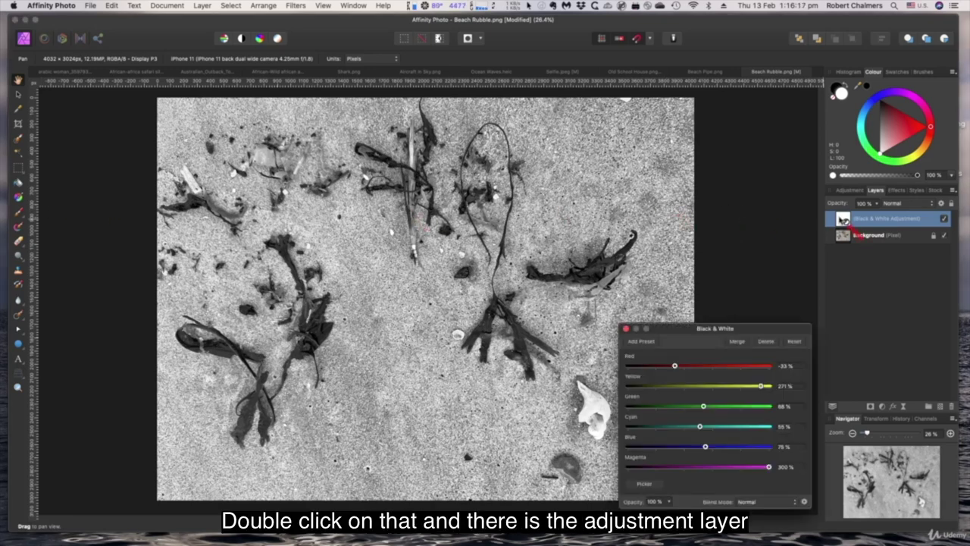
left_click(626, 329)
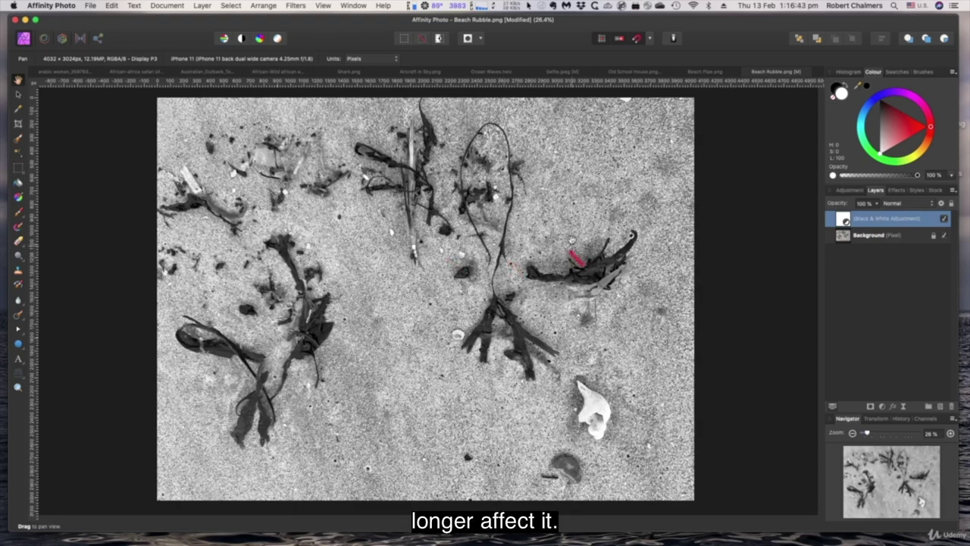
left_click(874, 237)
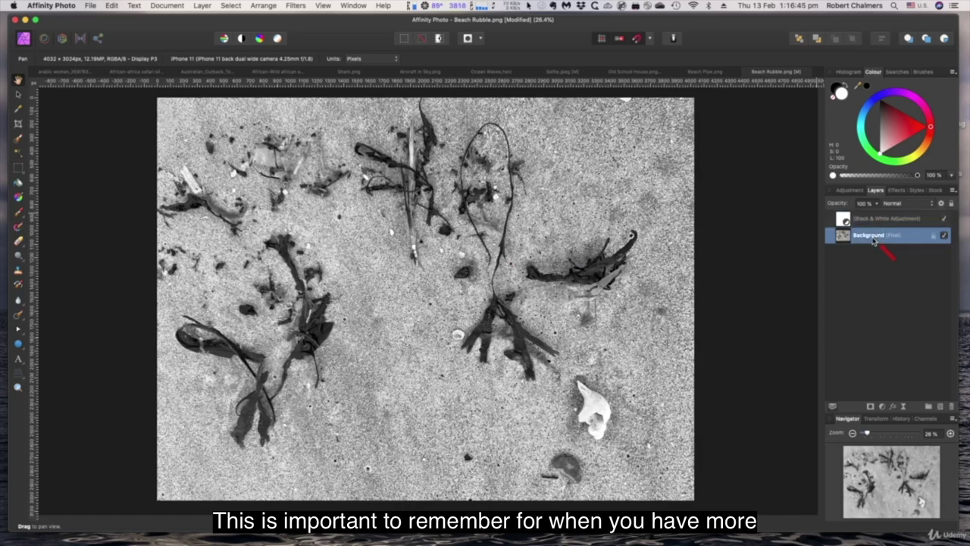
left_click_drag(873, 236, 873, 215)
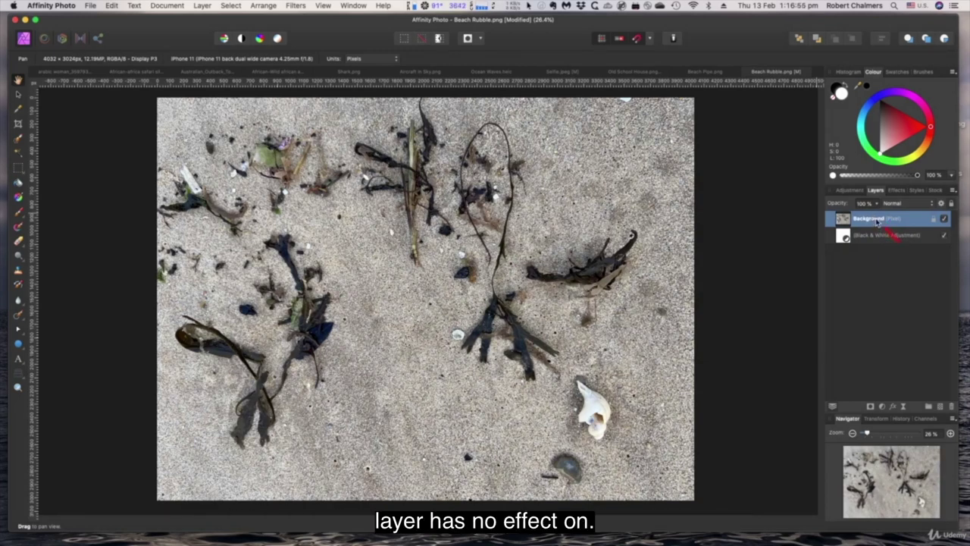
left_click_drag(877, 221, 872, 248)
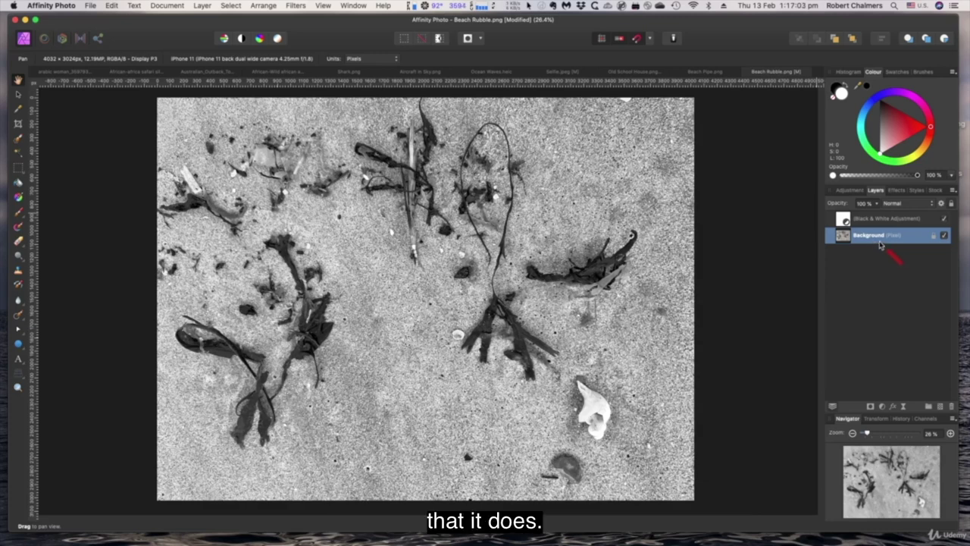
Step: Move the Background layer to the top of the stack, above the Black & White adjustment
double_click(873, 235)
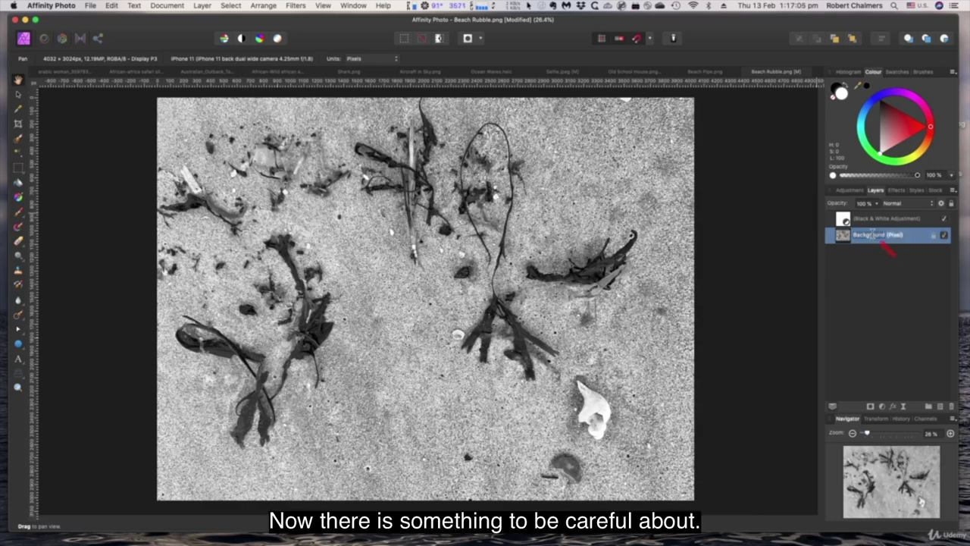
key("Escape")
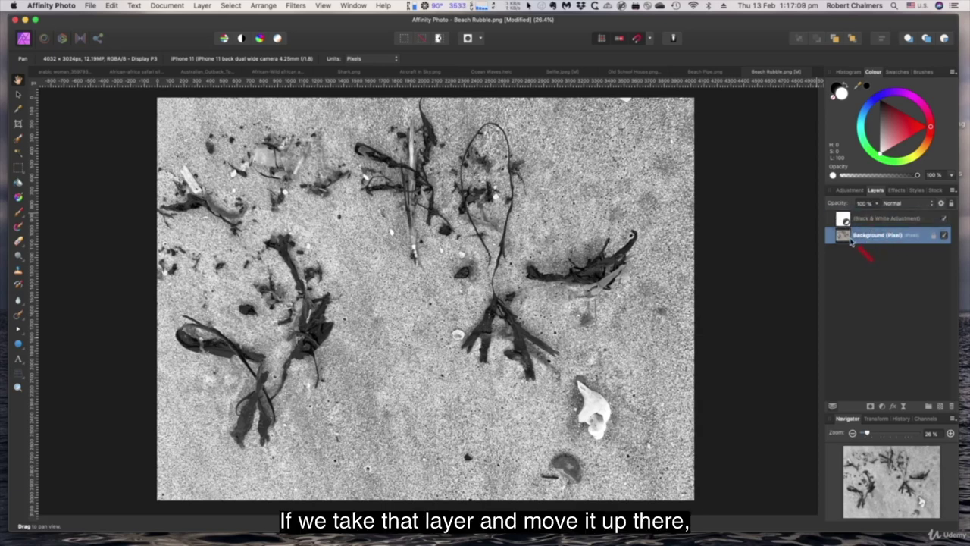
mouse_move(864, 244)
left_mouse_down()
mouse_move(859, 218)
mouse_move(861, 239)
left_mouse_up()
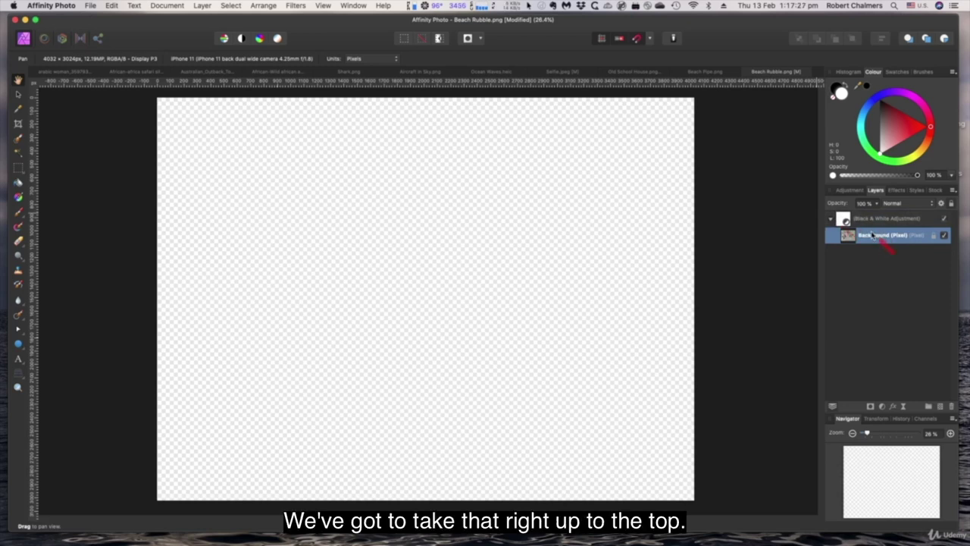
left_click_drag(869, 223, 861, 252)
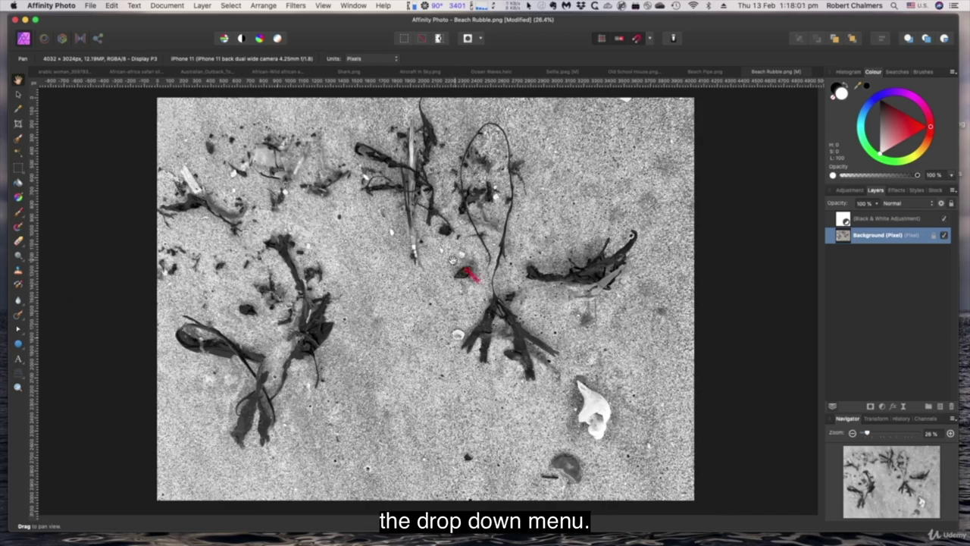
left_click(888, 219)
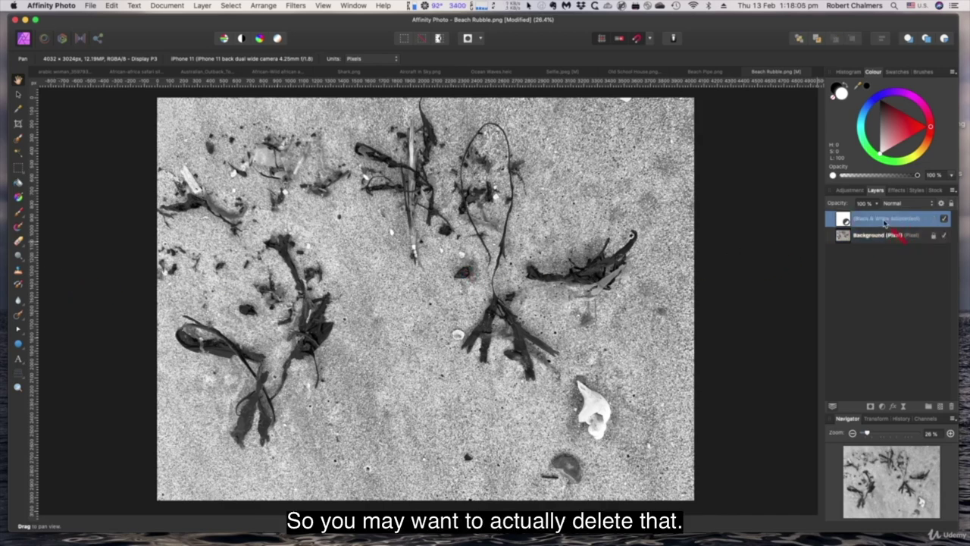
left_click(892, 236)
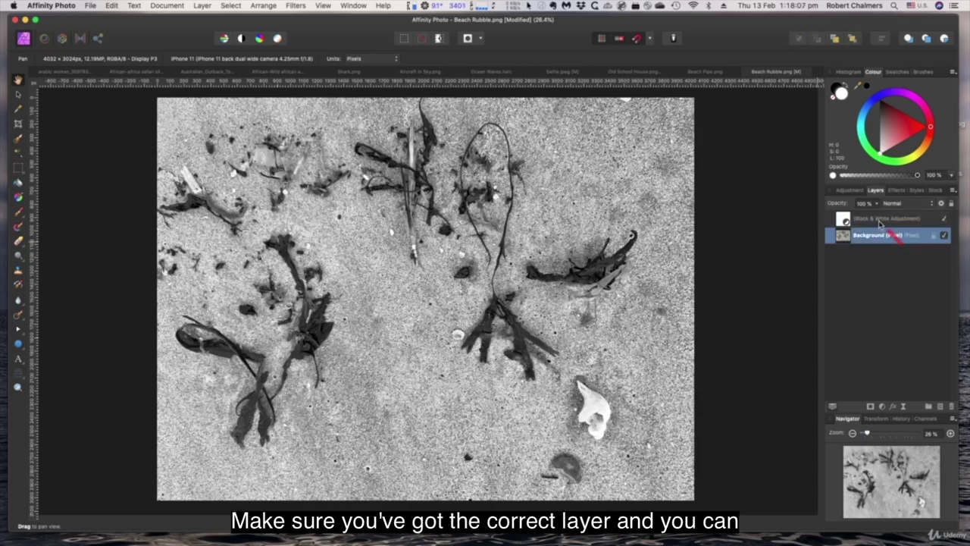
Step: Delete the Black & White adjustment layer from the Beach Rubble photo
left_click(880, 221)
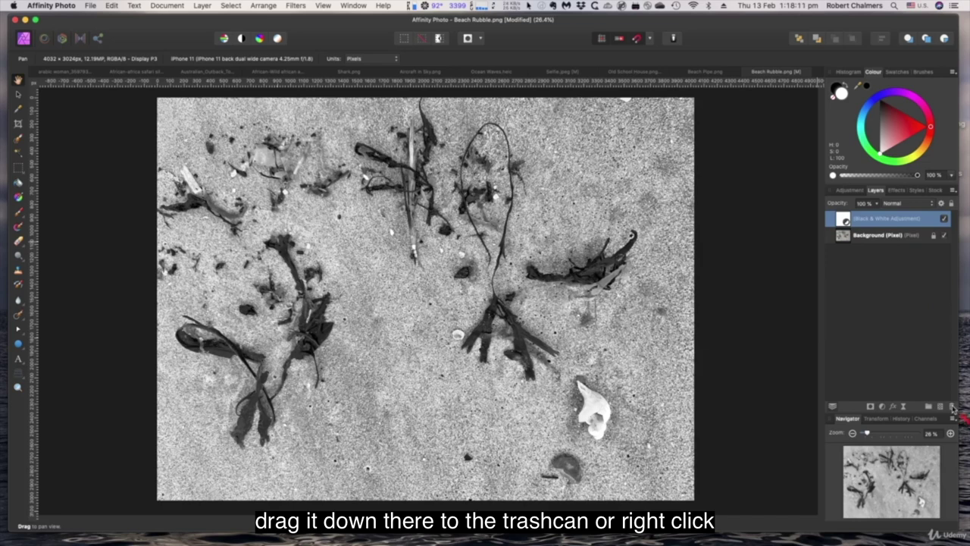
right_click(870, 219)
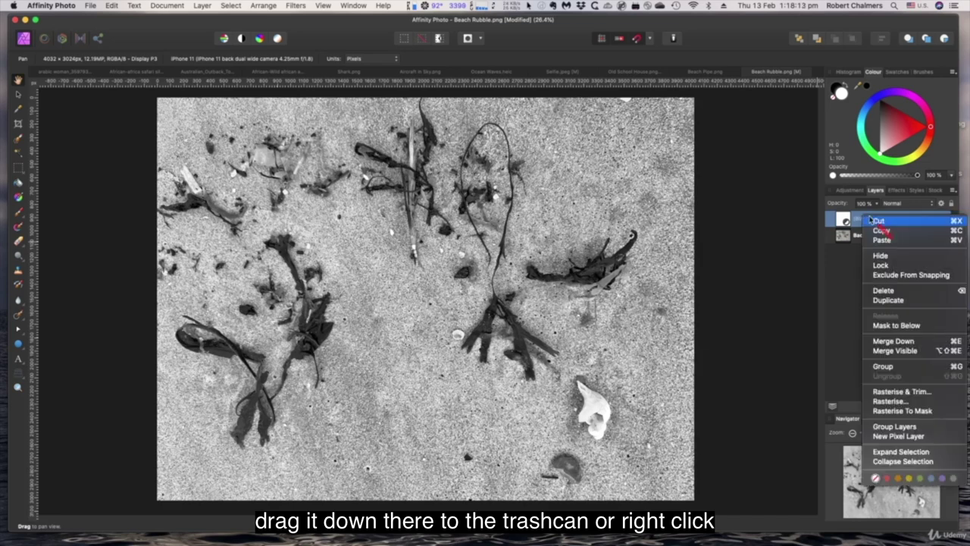
left_click(895, 292)
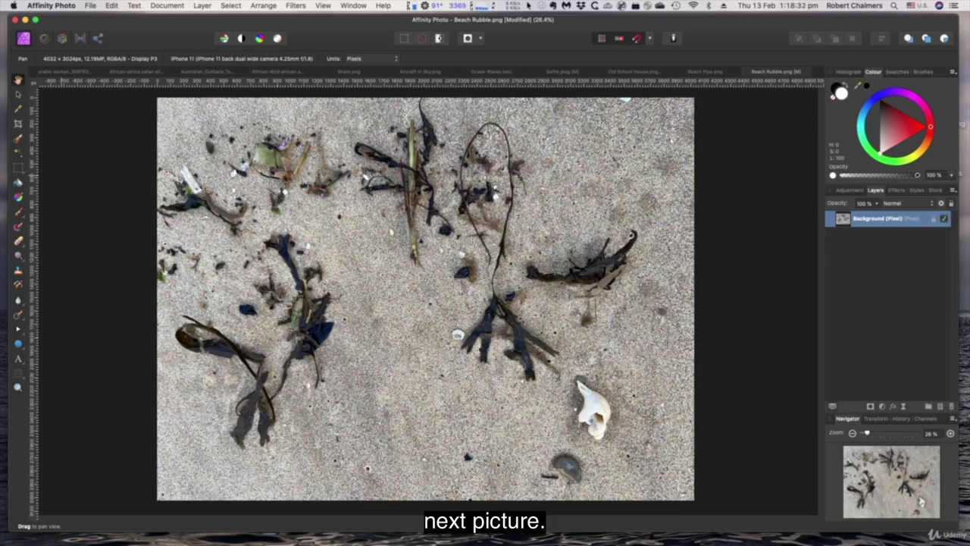
left_click(630, 71)
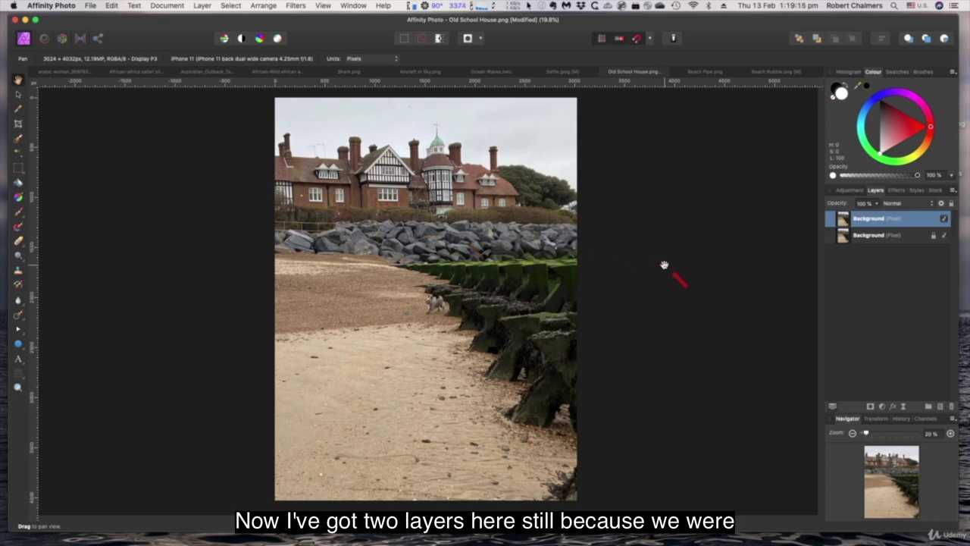
left_click(910, 237)
left_click(907, 221)
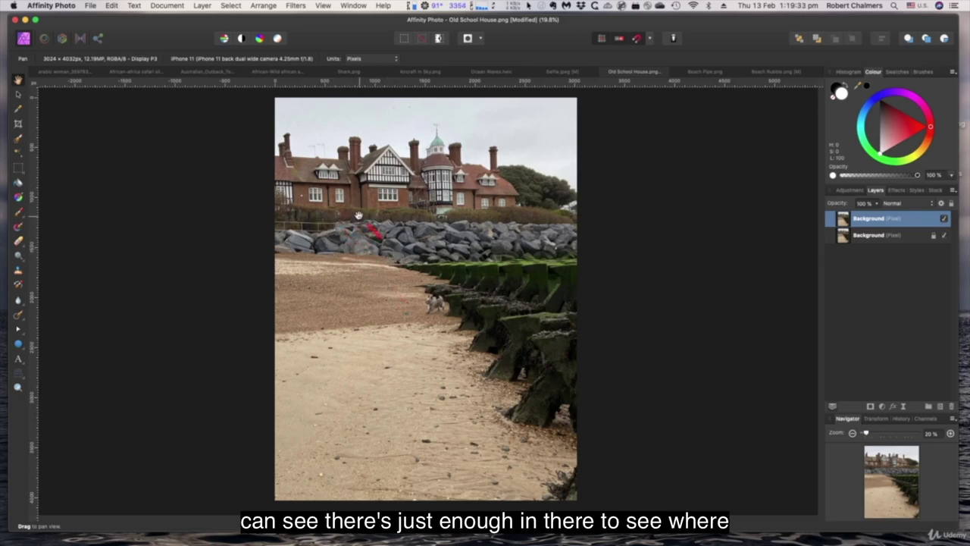
left_click(944, 220)
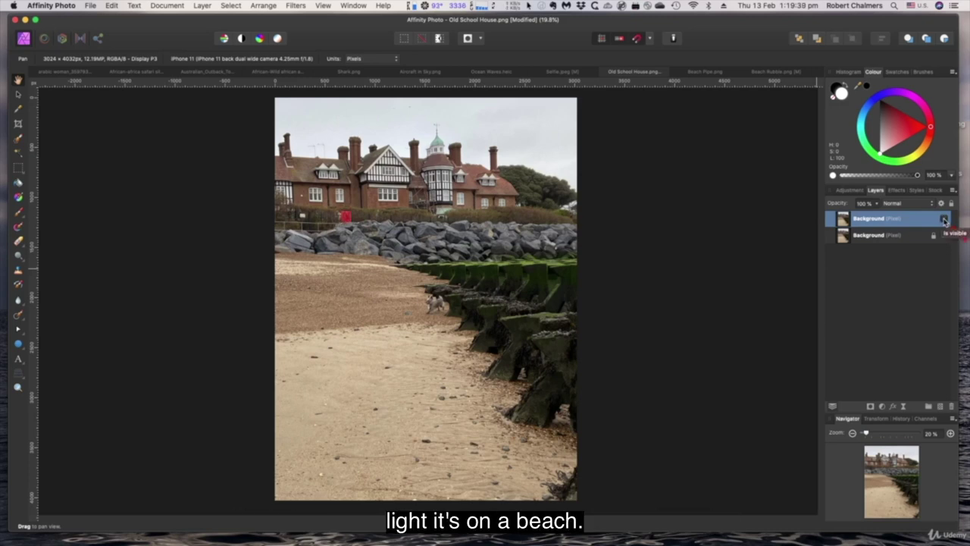
left_click(945, 220)
left_click(944, 220)
left_click(944, 220)
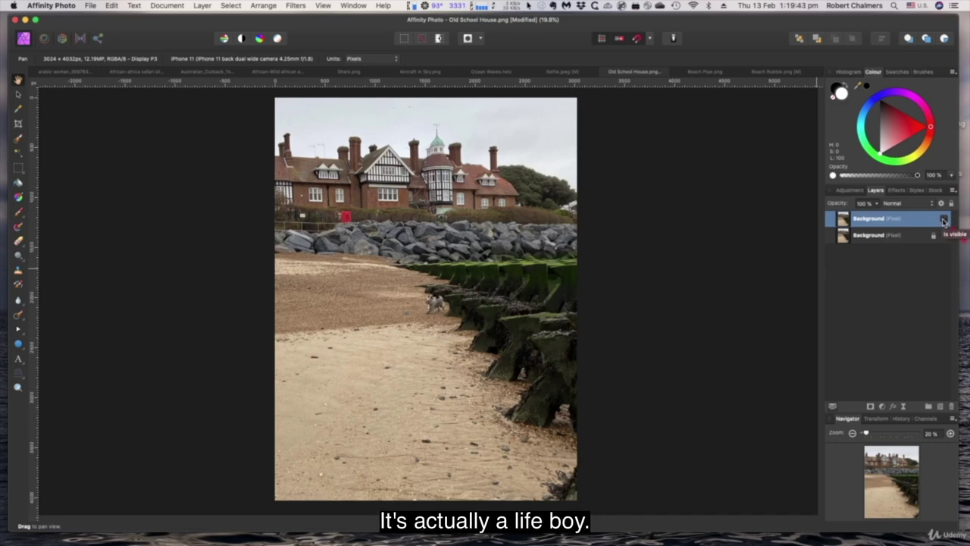
left_click(943, 219)
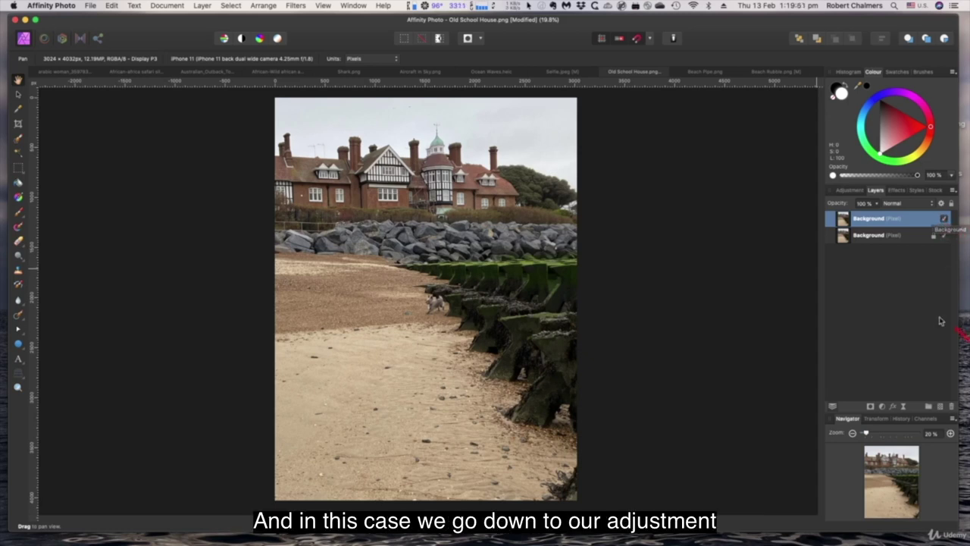
Step: Add a Brightness/Contrast adjustment with 43% brightness and 48% contrast
left_click(882, 408)
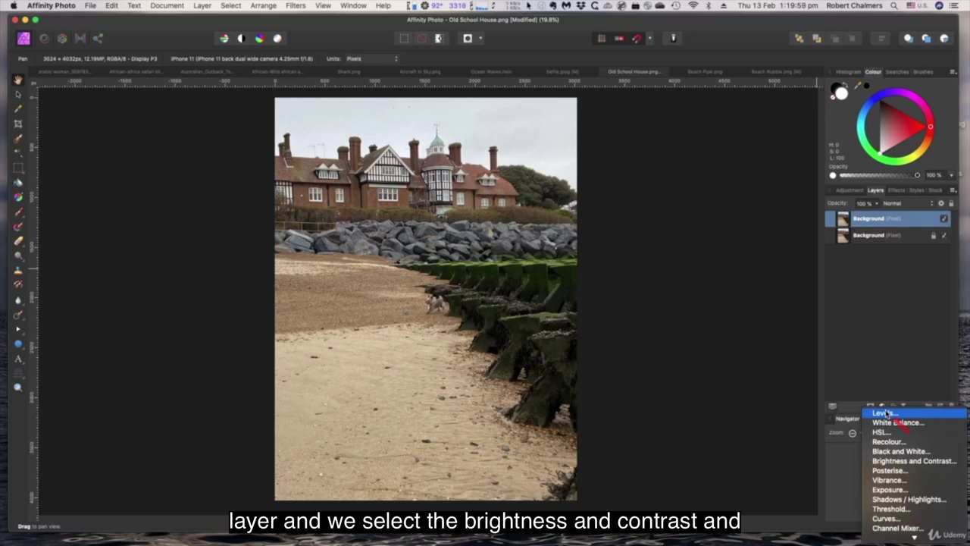
left_click(891, 460)
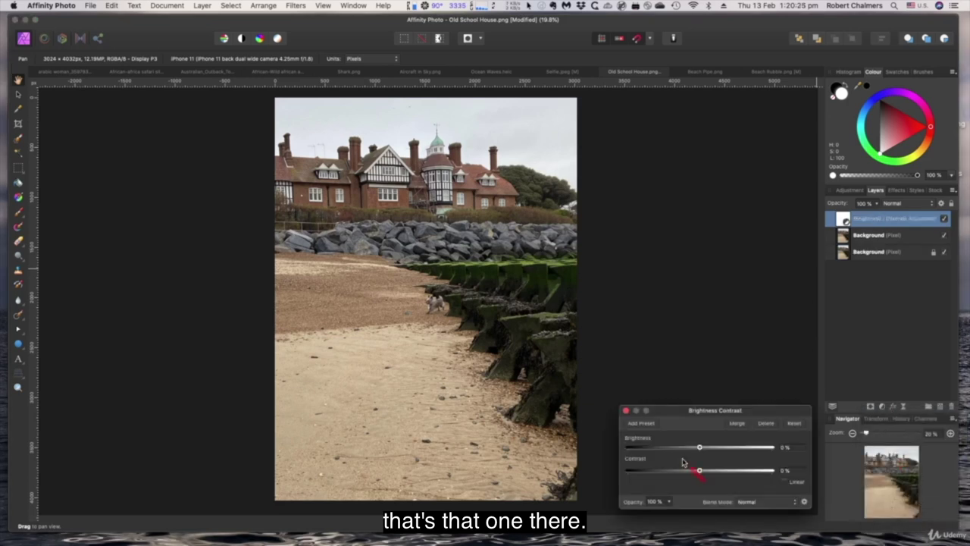
left_click_drag(701, 448, 732, 450)
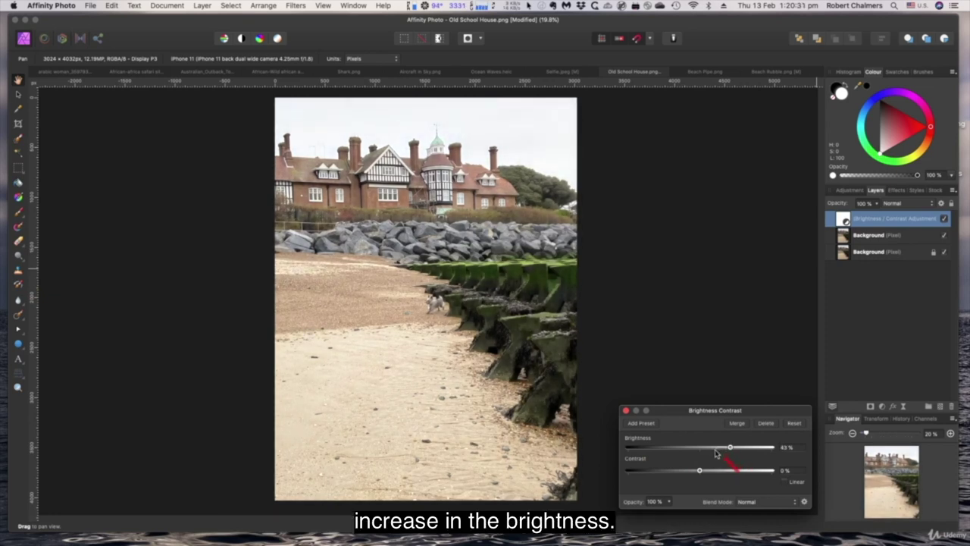
left_click_drag(701, 474, 735, 474)
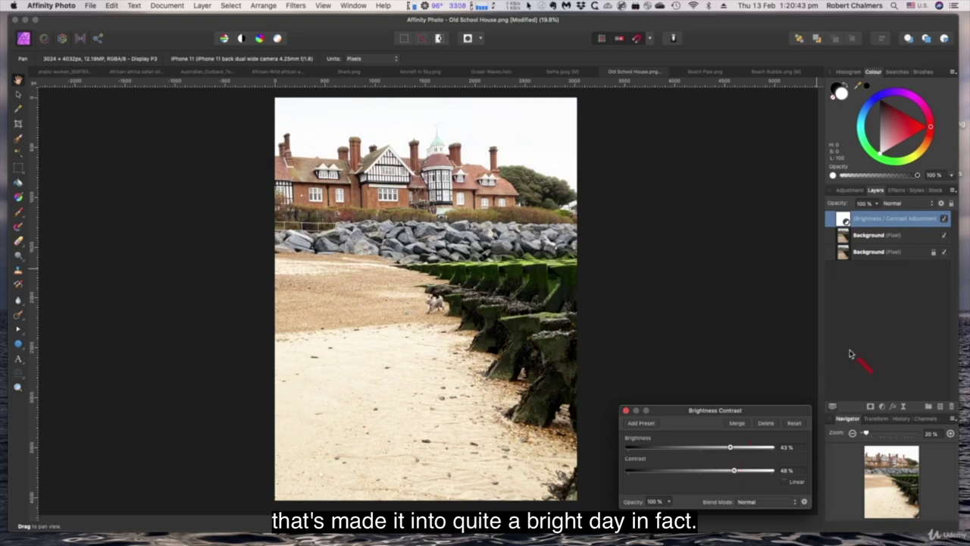
left_click(881, 358)
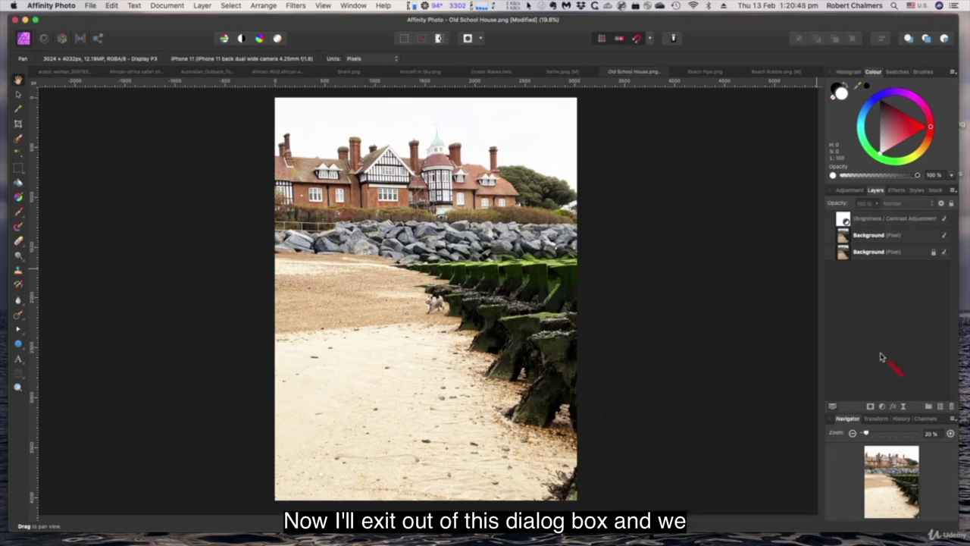
left_click(944, 219)
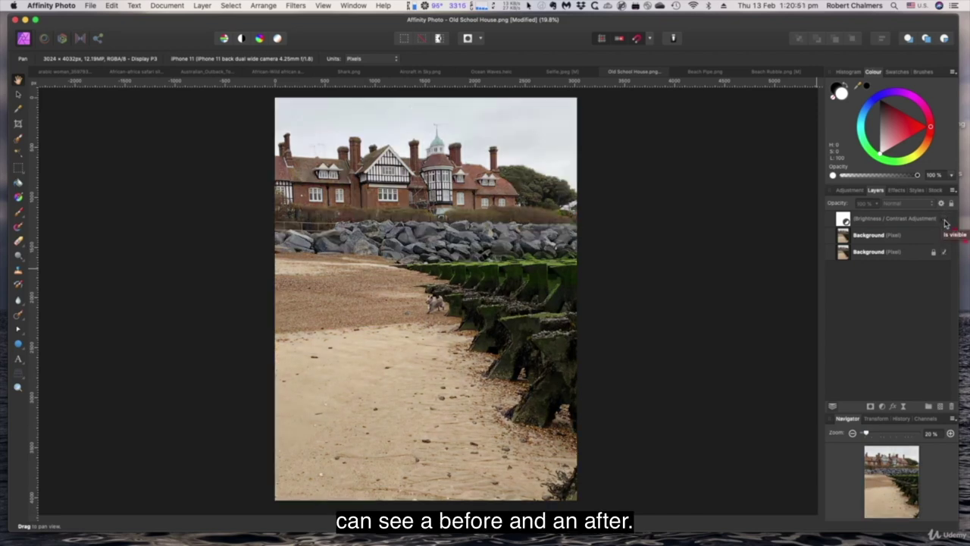
left_click(945, 219)
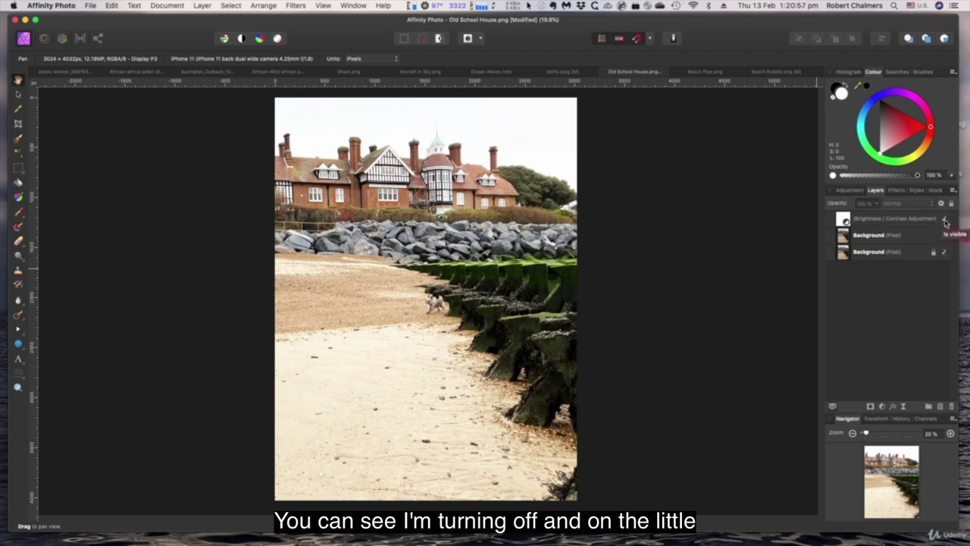
left_click(945, 220)
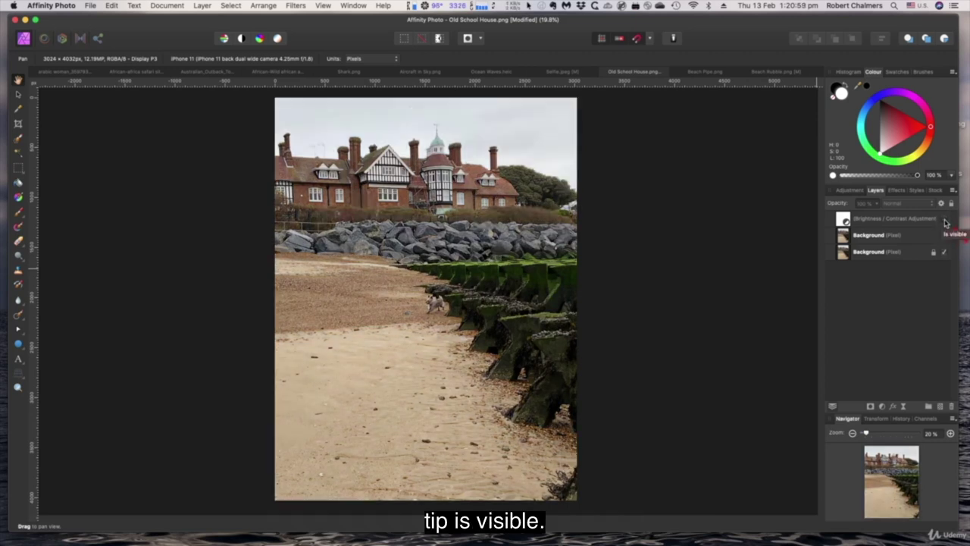
left_click(945, 220)
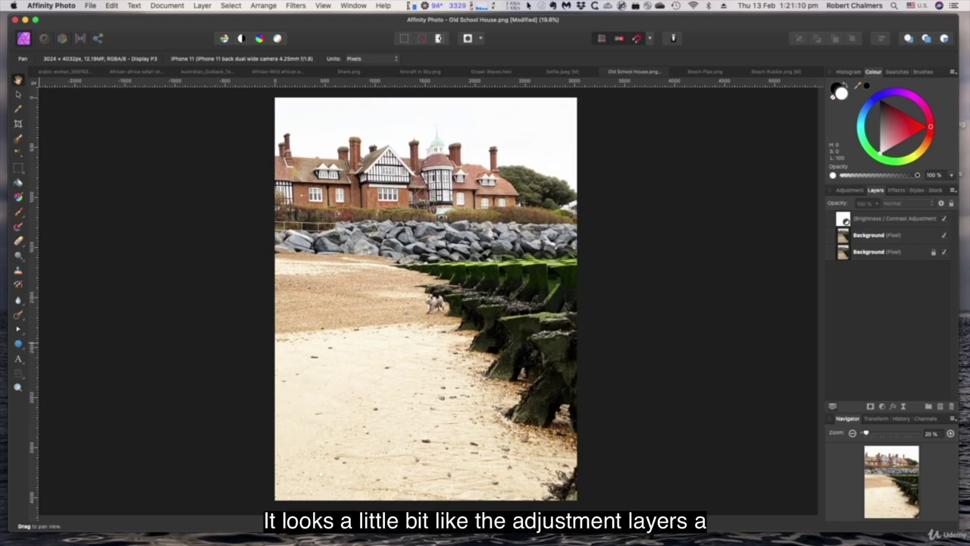
Step: Lower the Brightness/Contrast adjustment to 25% brightness and 25% contrast, toggling it to compare
double_click(843, 219)
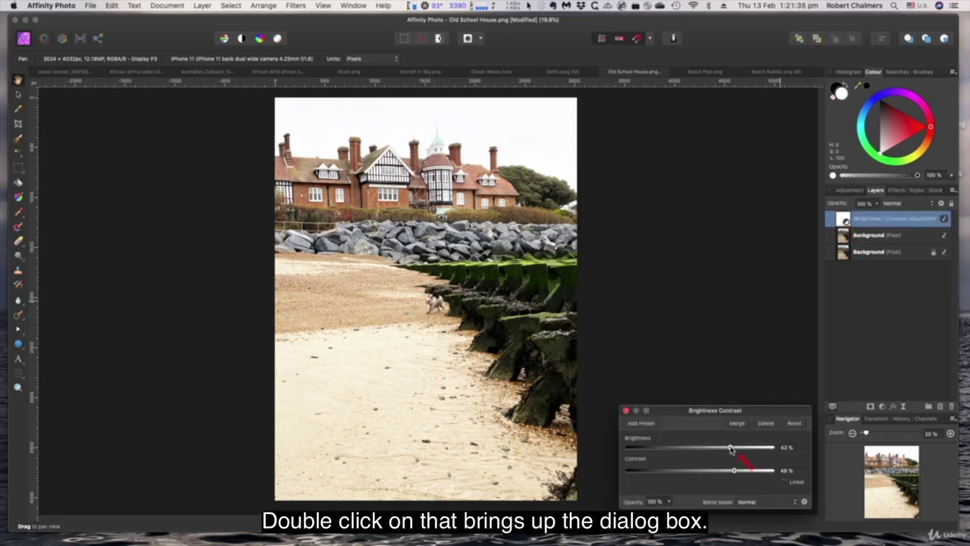
left_click_drag(730, 451, 719, 472)
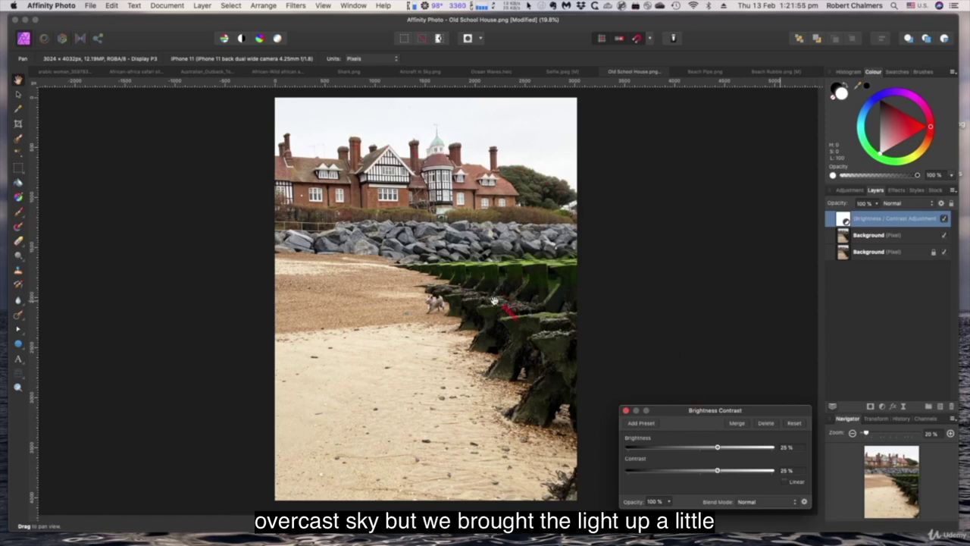
left_click(944, 219)
left_click(944, 219)
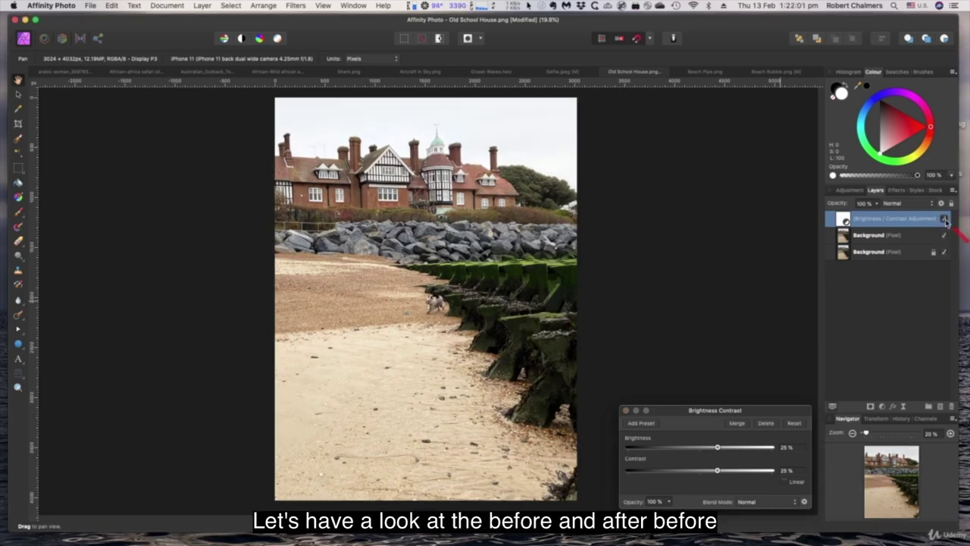
left_click(944, 219)
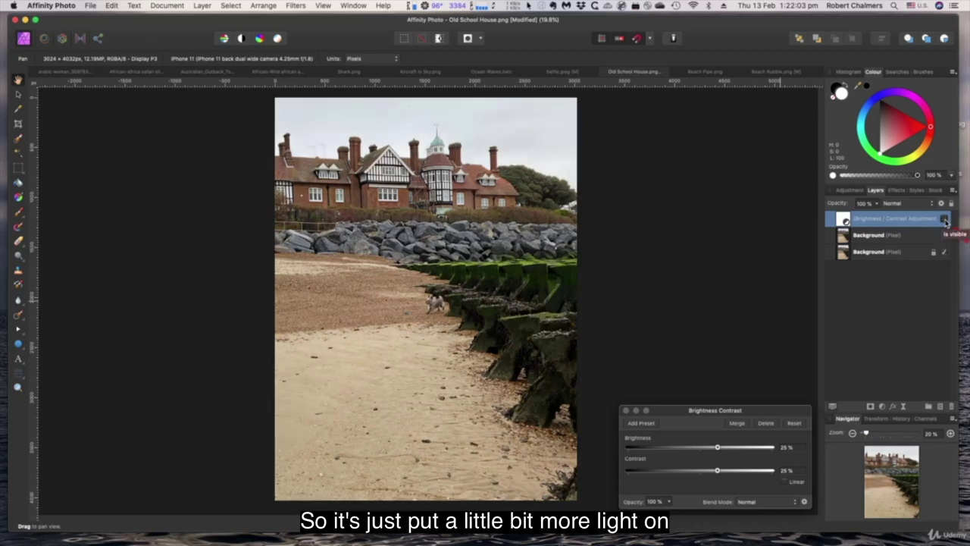
left_click(944, 219)
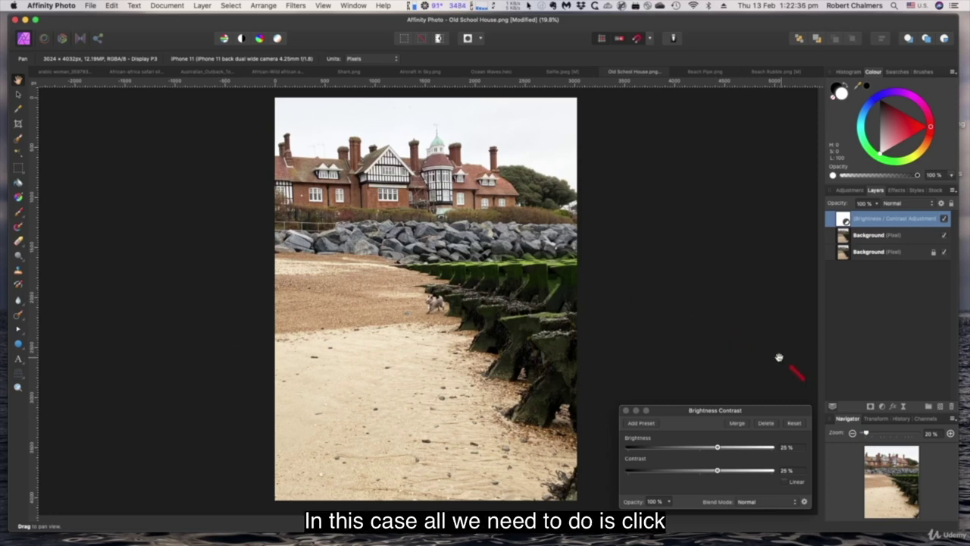
Step: Add an HSL Shift adjustment with Saturation 19% and Luminosity 0%, toggling it to compare
left_click(870, 347)
left_click(881, 407)
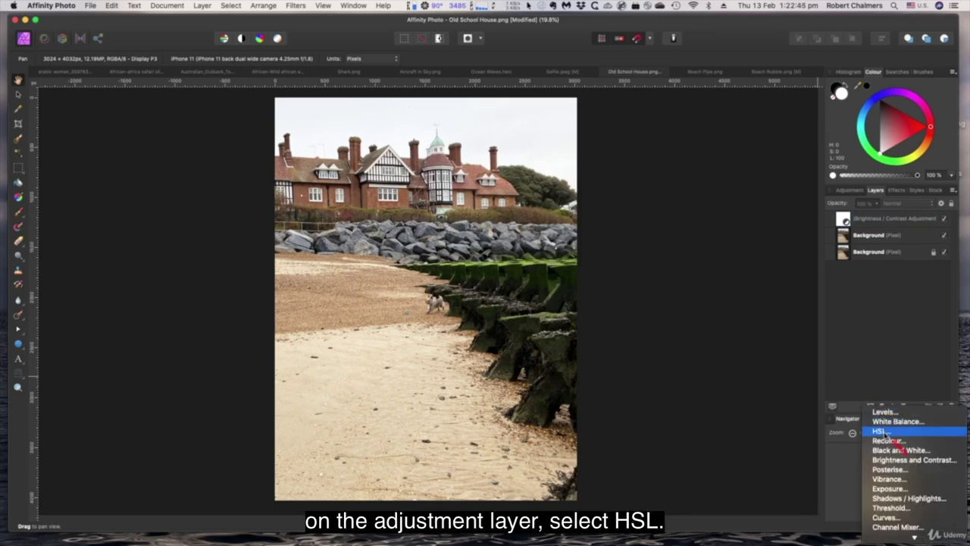
left_click(880, 430)
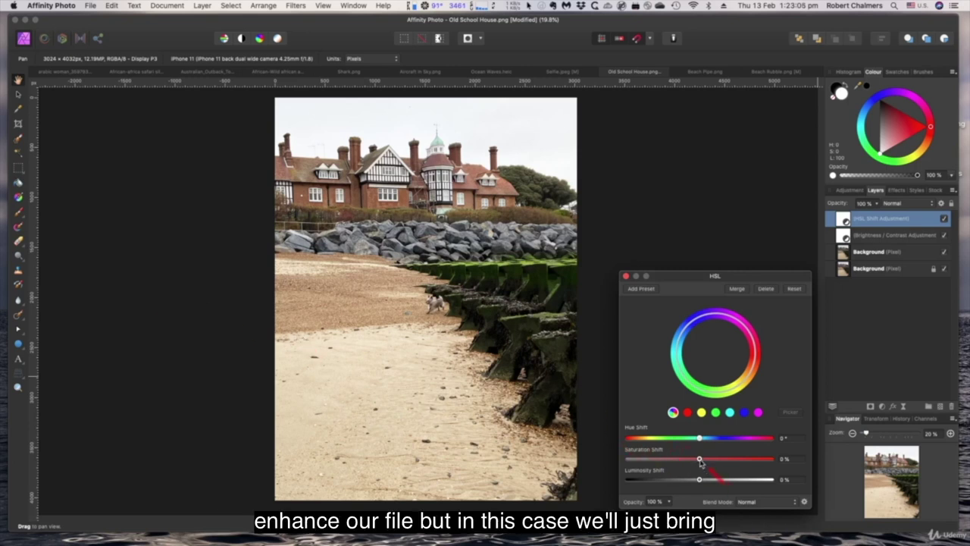
mouse_move(700, 462)
left_mouse_down()
mouse_move(758, 464)
mouse_move(713, 464)
left_mouse_up()
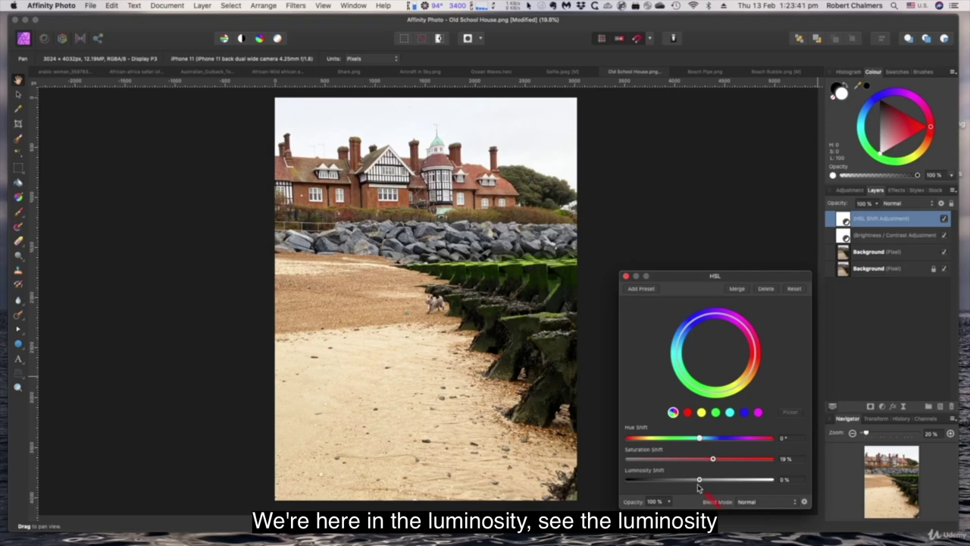
mouse_move(699, 480)
left_mouse_down()
mouse_move(709, 481)
mouse_move(689, 483)
mouse_move(701, 483)
left_mouse_up()
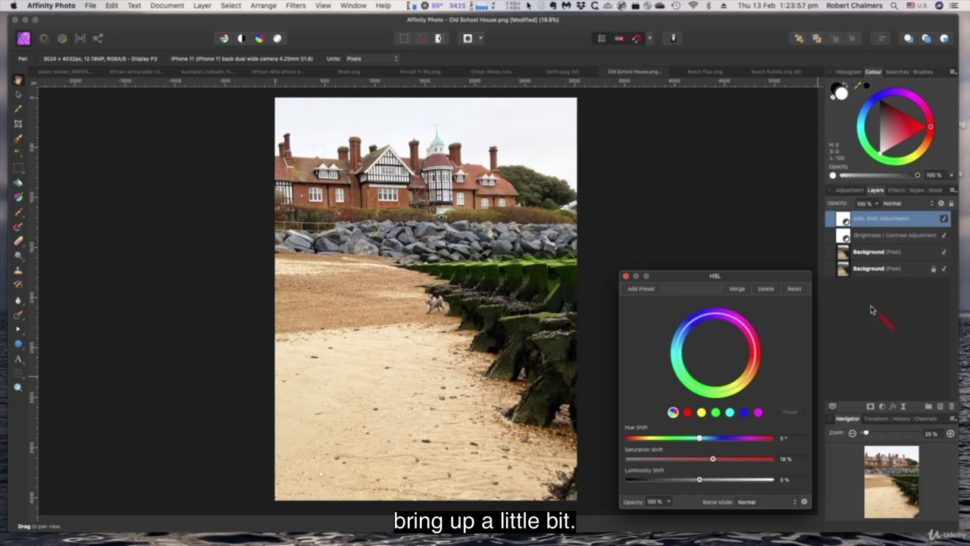
left_click(944, 219)
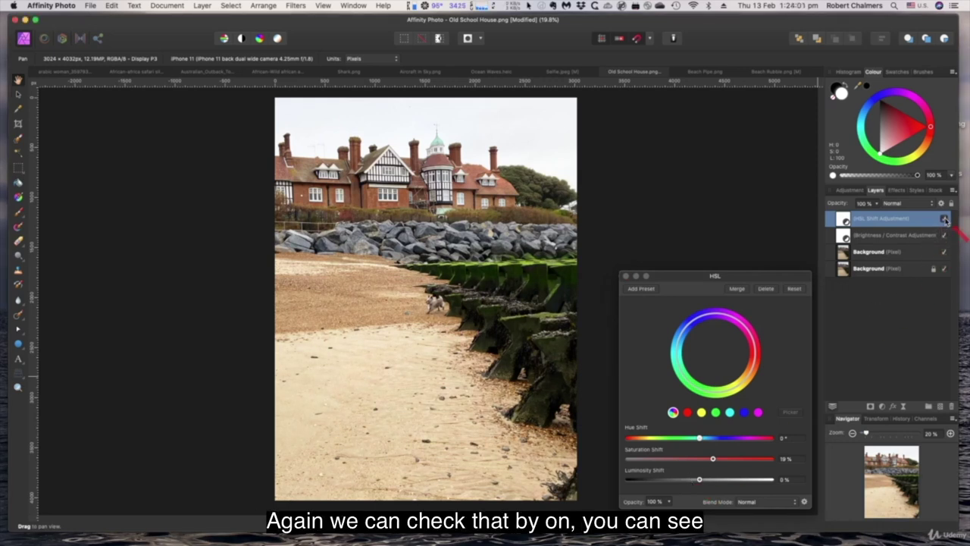
left_click(944, 219)
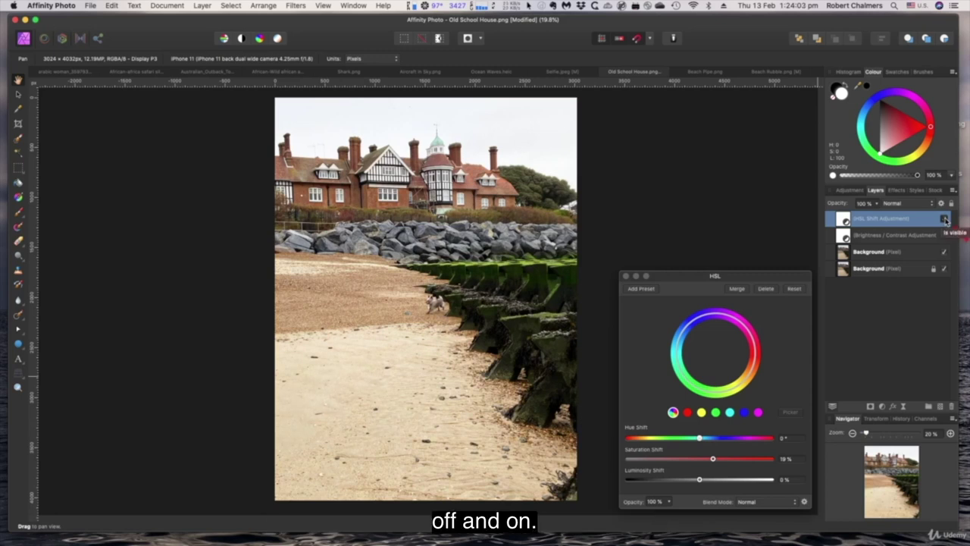
left_click(944, 219)
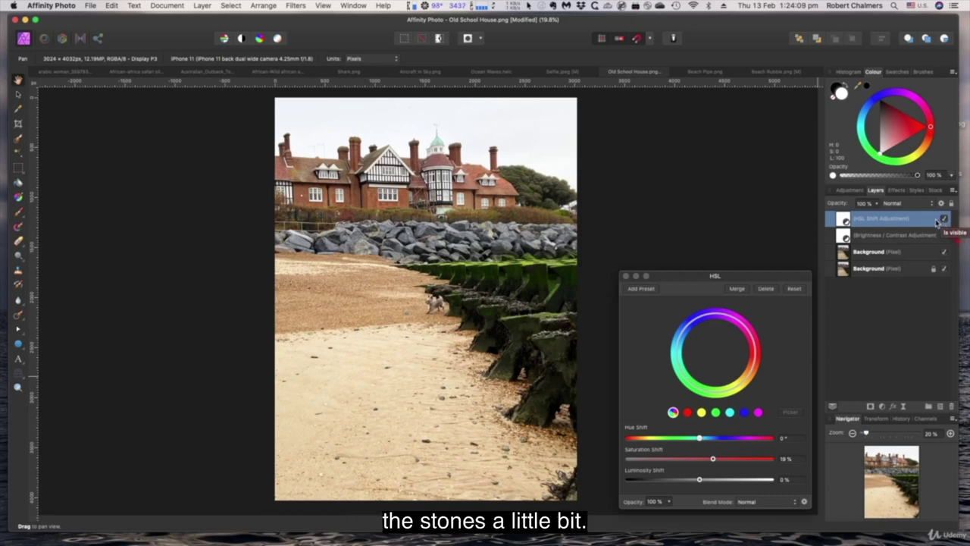
Step: Close the HSL Shift settings and dismiss the adjustments list without adding another adjustment
left_click(626, 276)
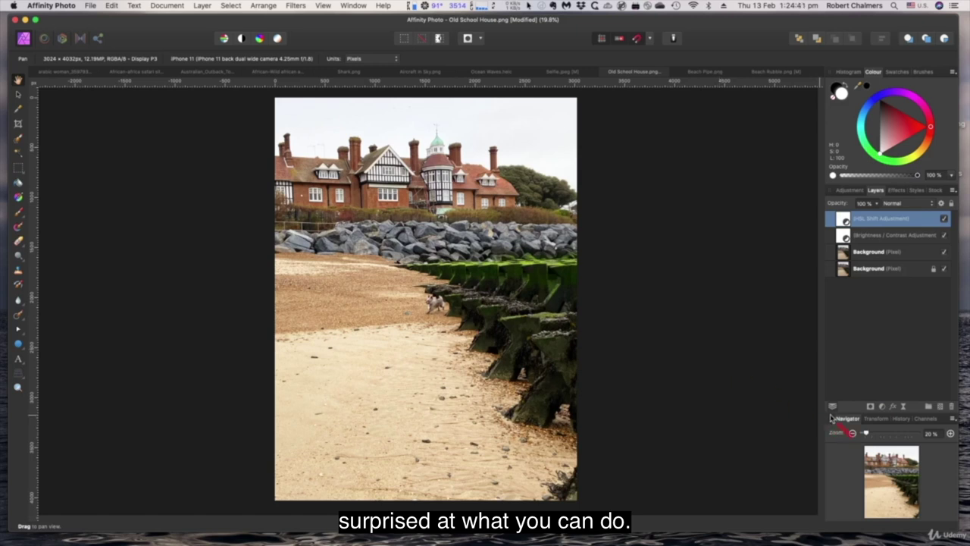
left_click(883, 408)
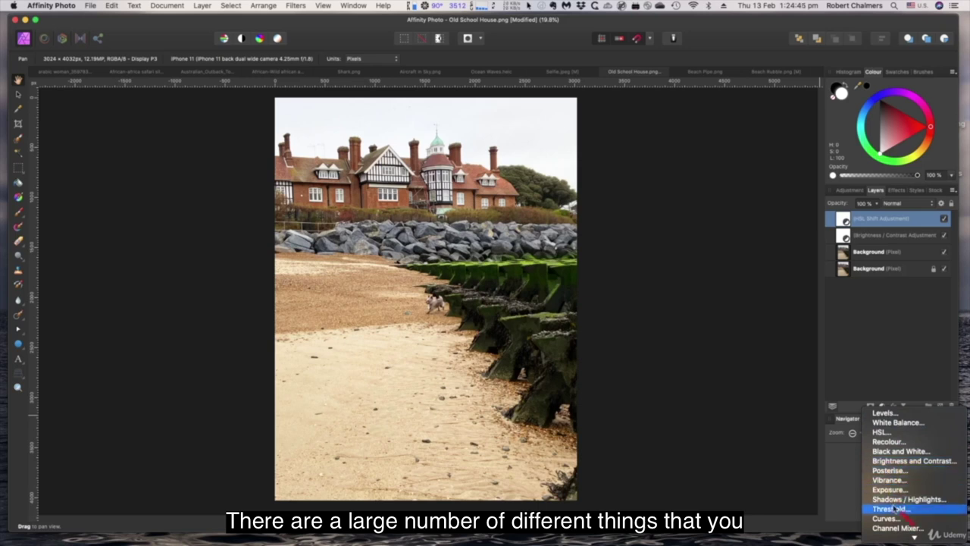
left_click(873, 362)
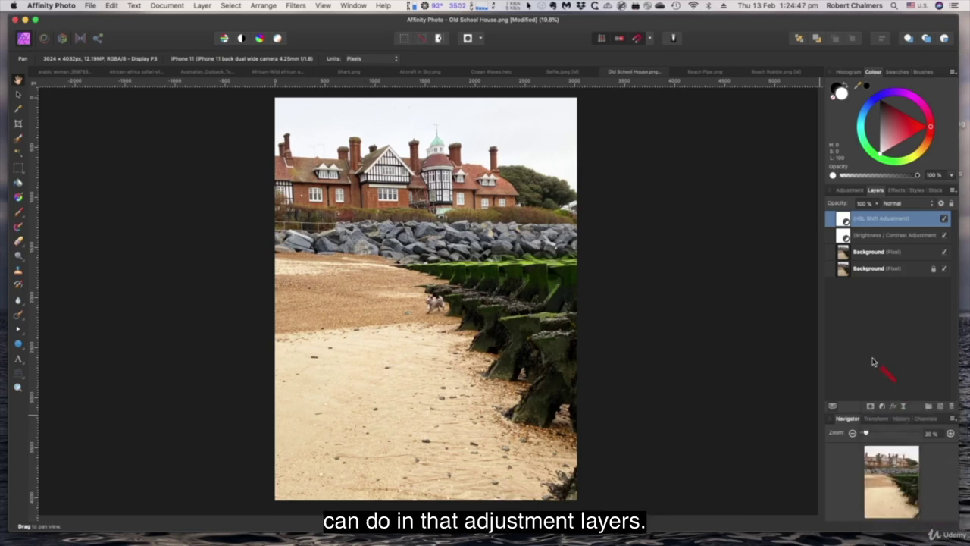
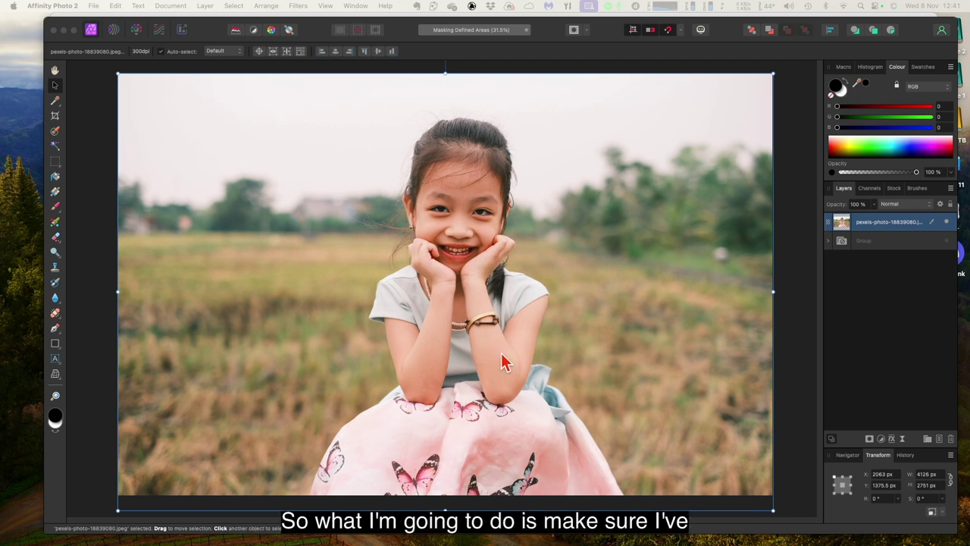
Step: Add a Black & White adjustment layer with default settings to turn the girl's photo greyscale
left_click(883, 227)
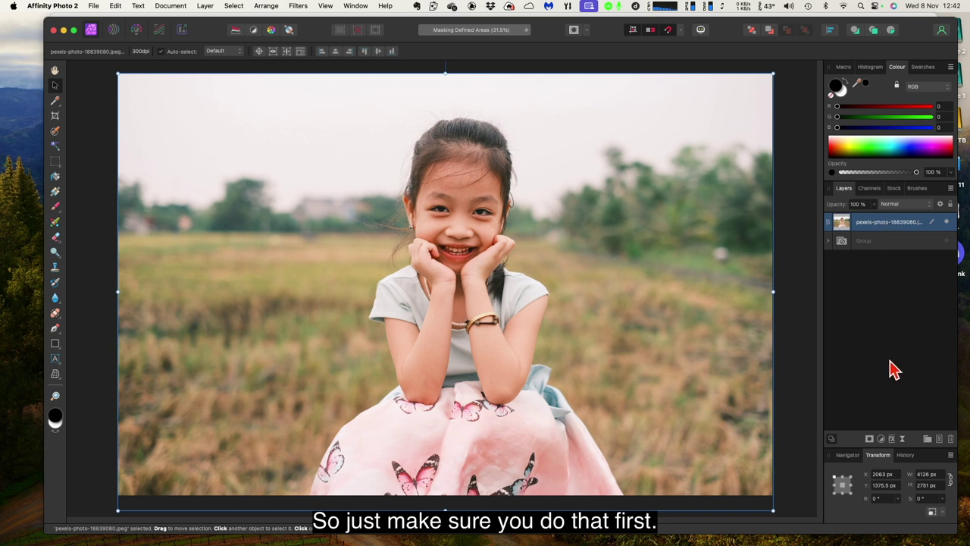
left_click(881, 440)
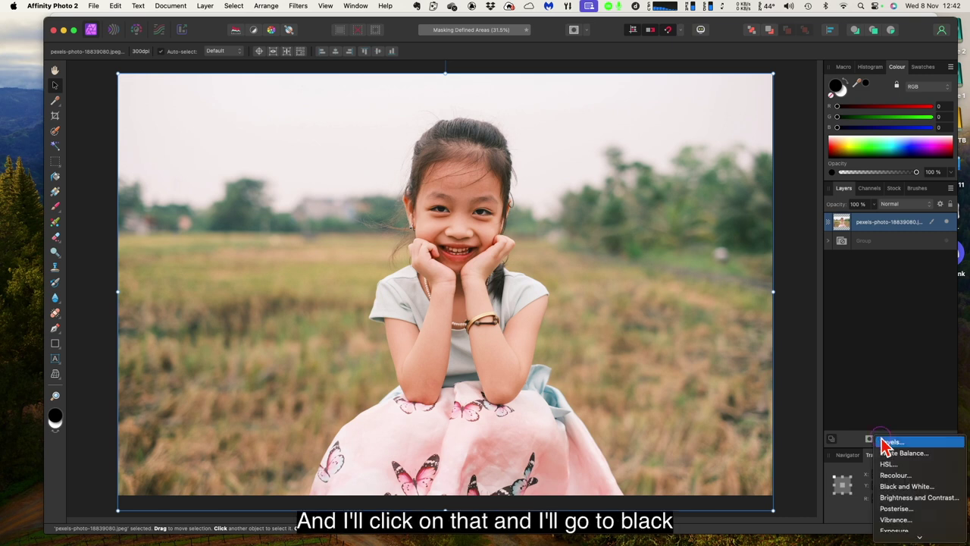
left_click(906, 486)
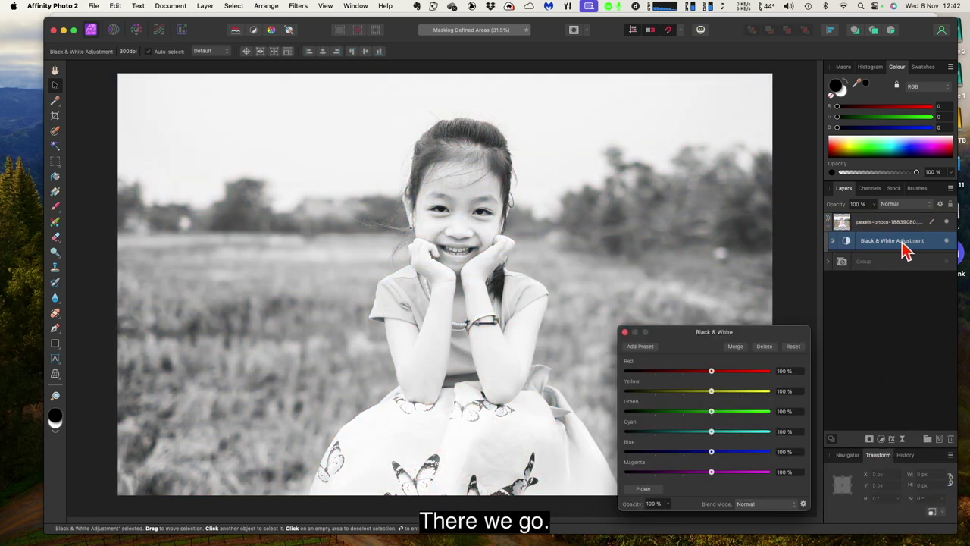
left_click(625, 333)
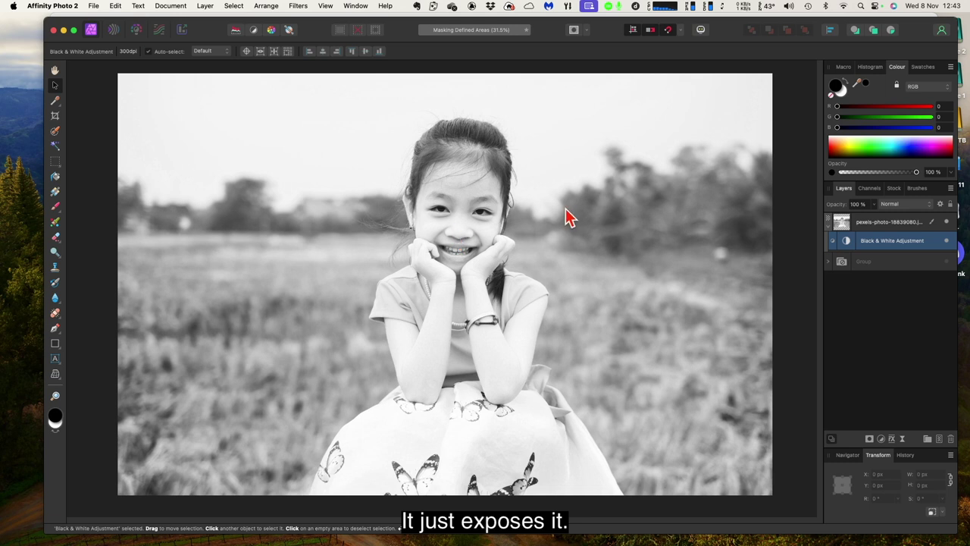
Step: Switch to the Paint Brush Tool with white (RGB 255, 255, 255) as the painting colour
left_click(844, 95)
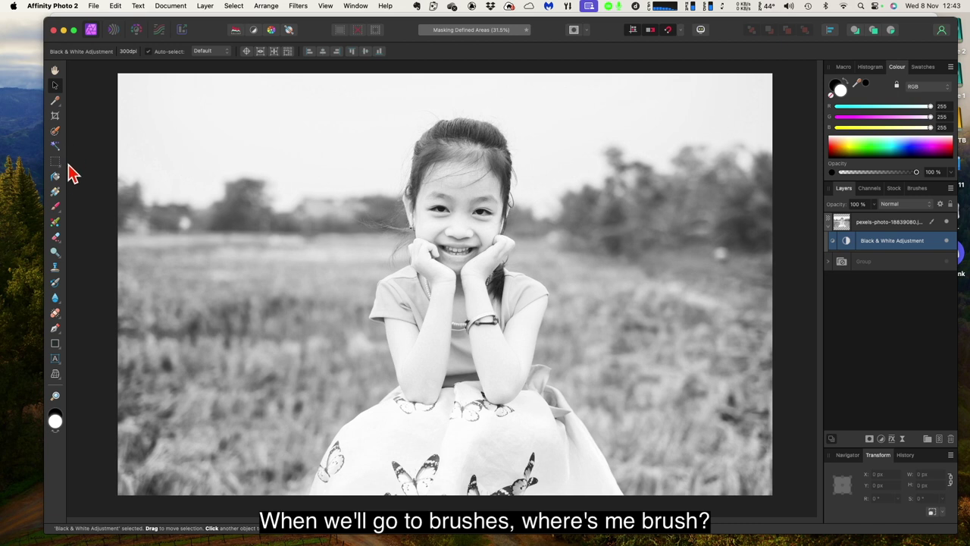
left_click(59, 212)
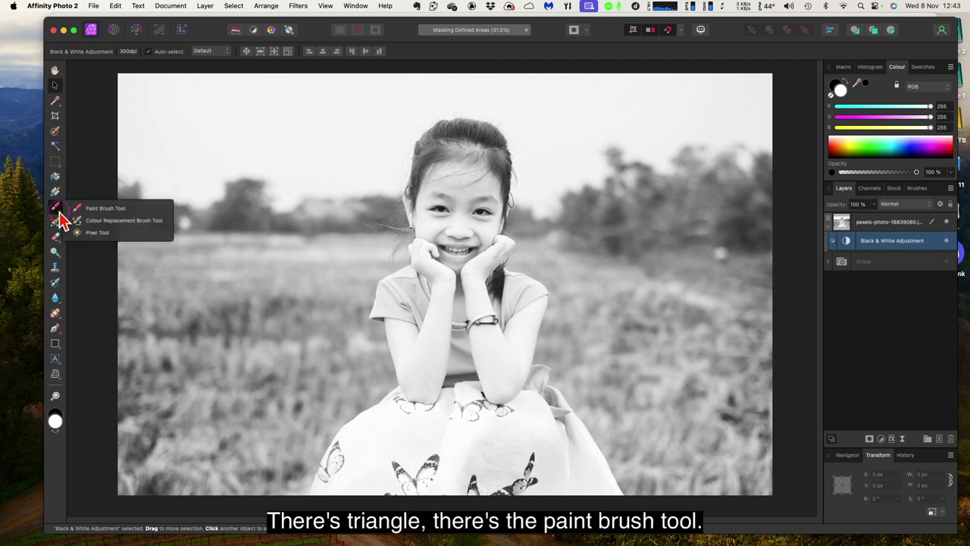
left_click(101, 209)
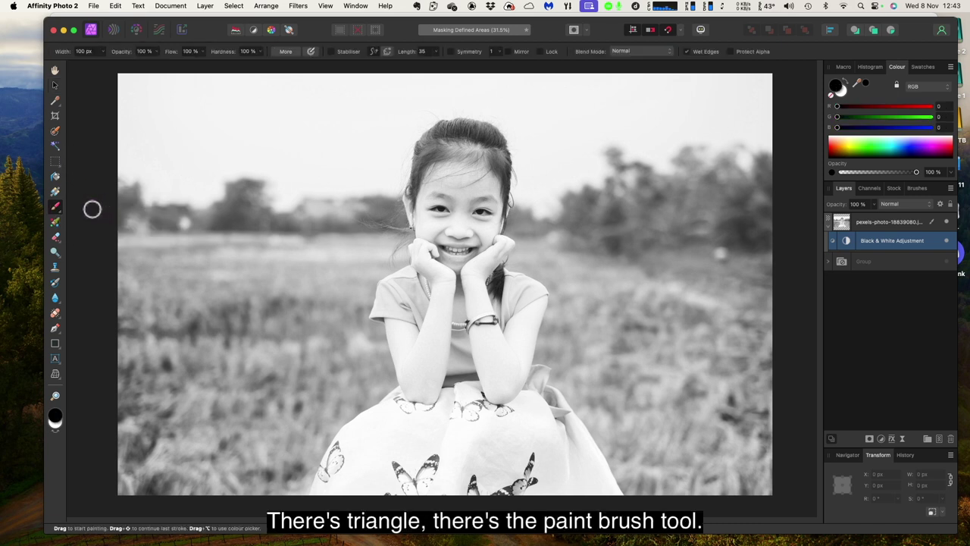
left_click(844, 93)
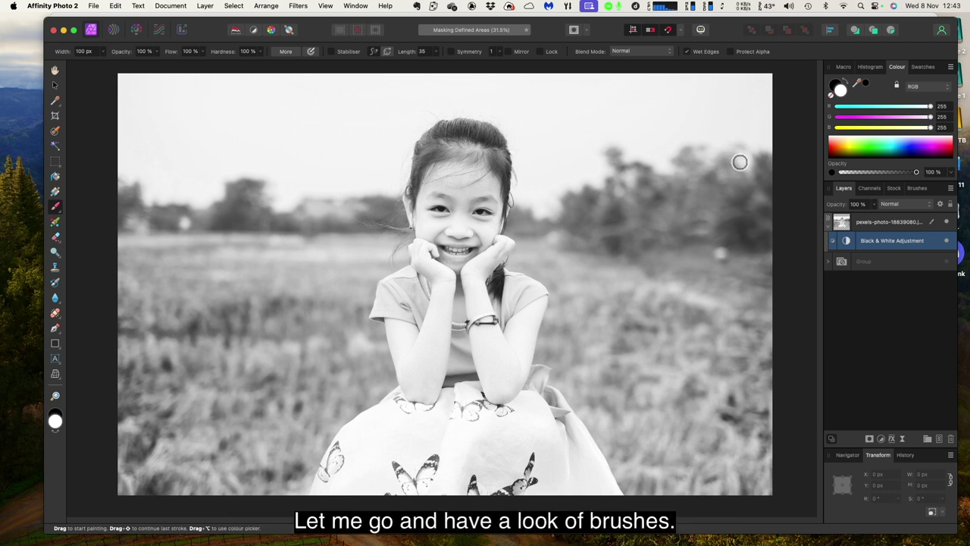
Step: Browse through the brush presets in the Brushes panel
left_click(919, 190)
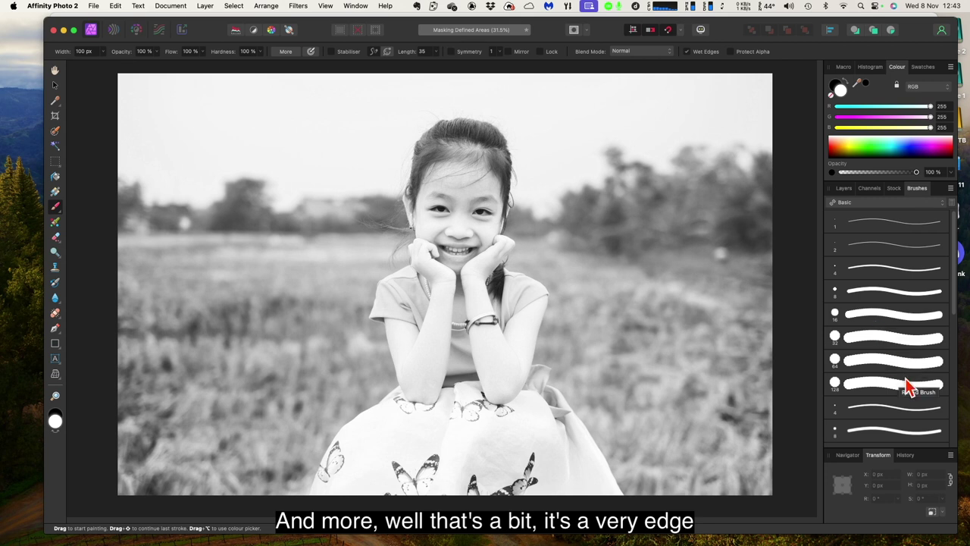
scroll(906, 385, "down", 3)
scroll(904, 387, "down", 2)
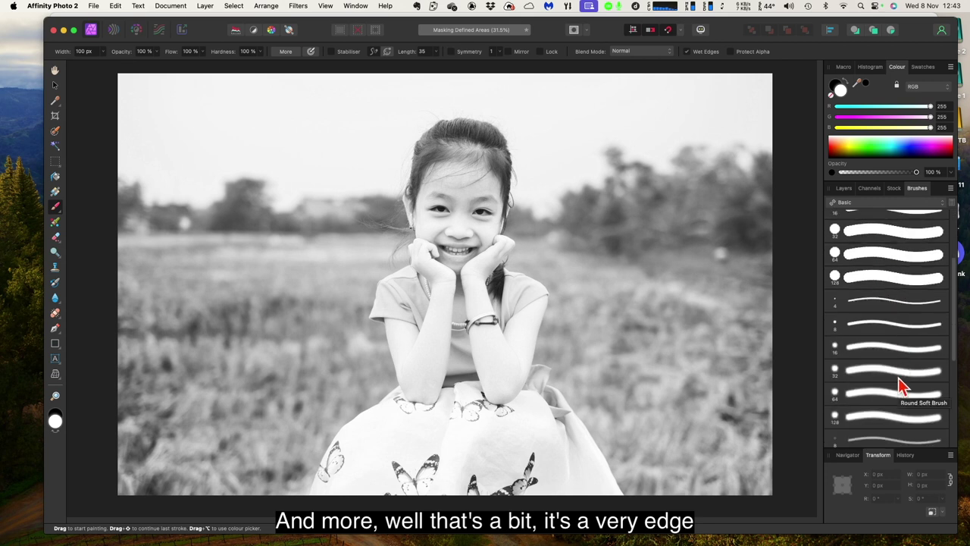
scroll(898, 386, "down", 1)
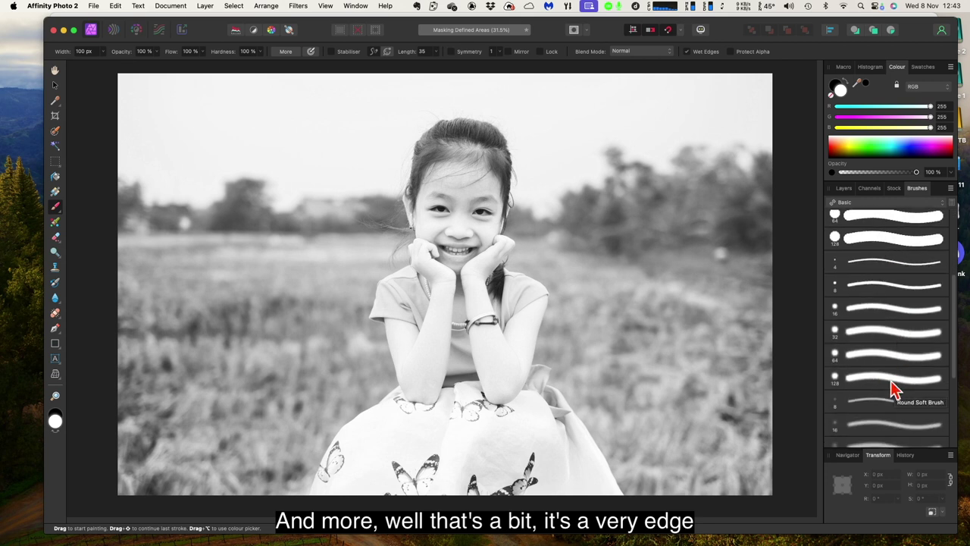
scroll(898, 388, "up", 2)
scroll(914, 388, "up", 1)
scroll(913, 386, "up", 4)
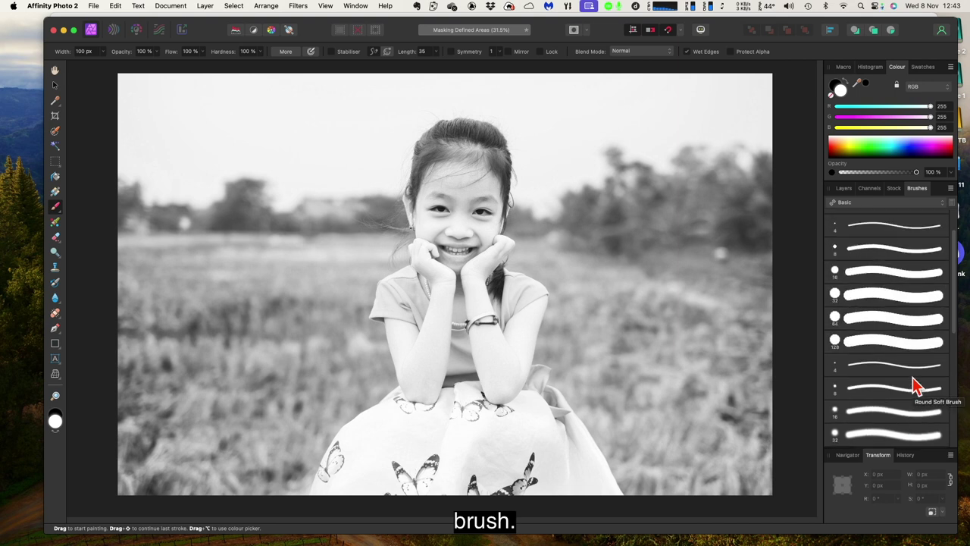
Step: Look through the Dry Media and Acrylics categories, then pick Basic's hard round 16 px brush
left_click(876, 203)
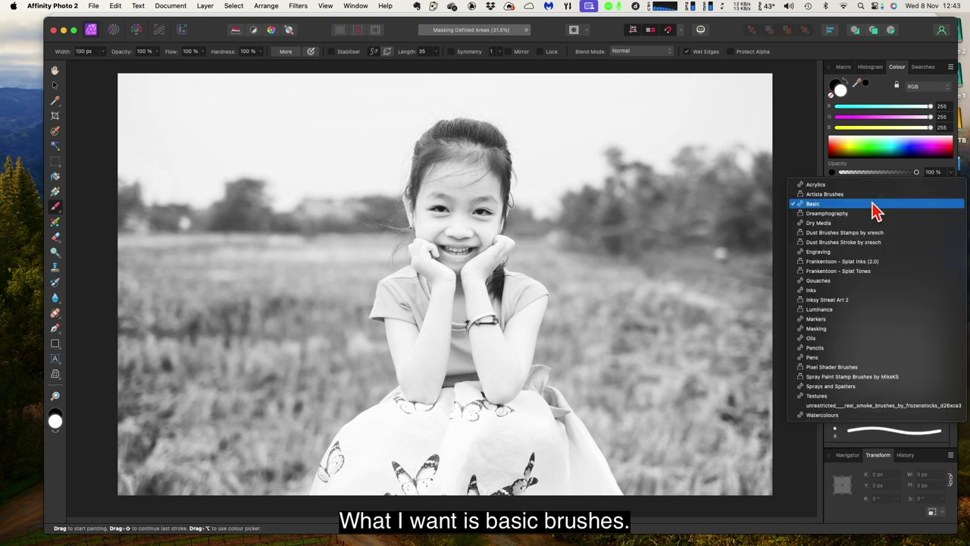
left_click(823, 222)
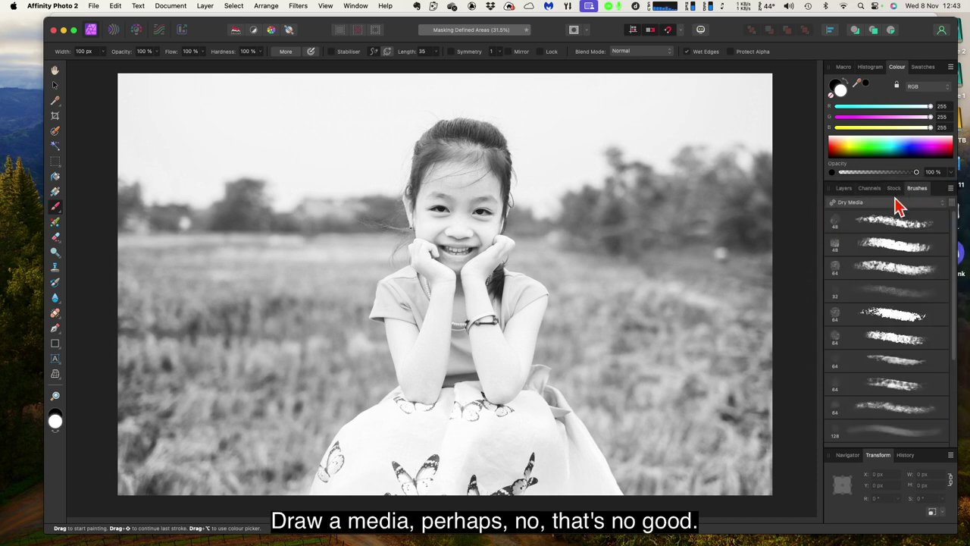
left_click(865, 202)
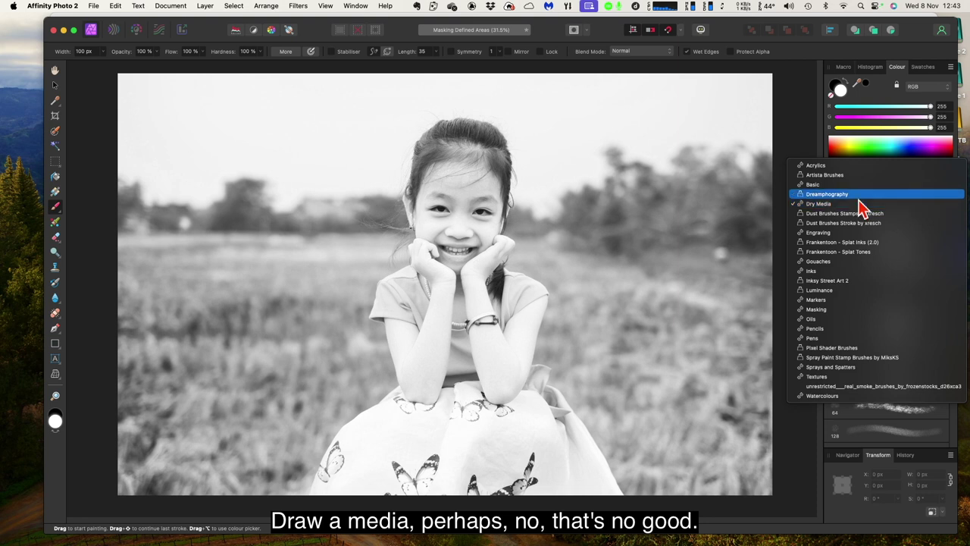
left_click(810, 165)
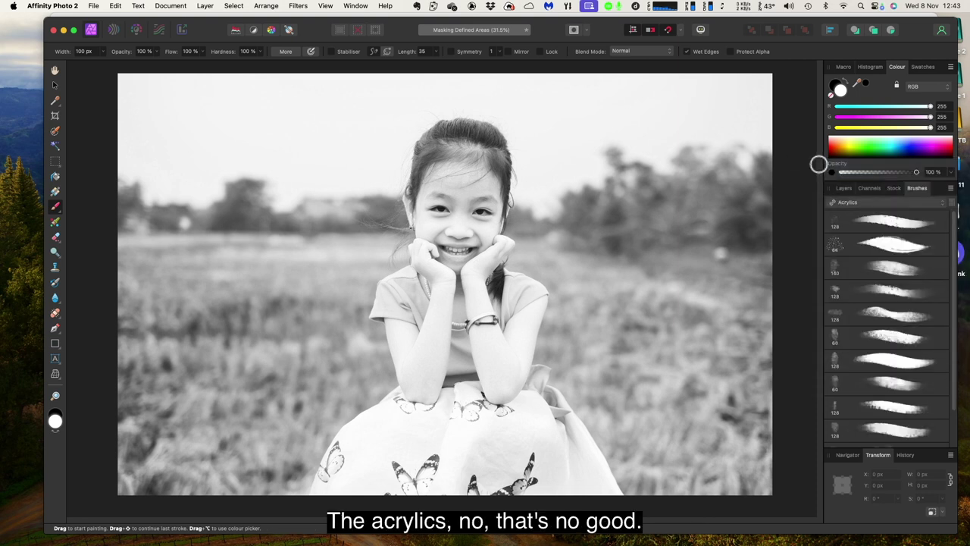
left_click(857, 203)
left_click(815, 225)
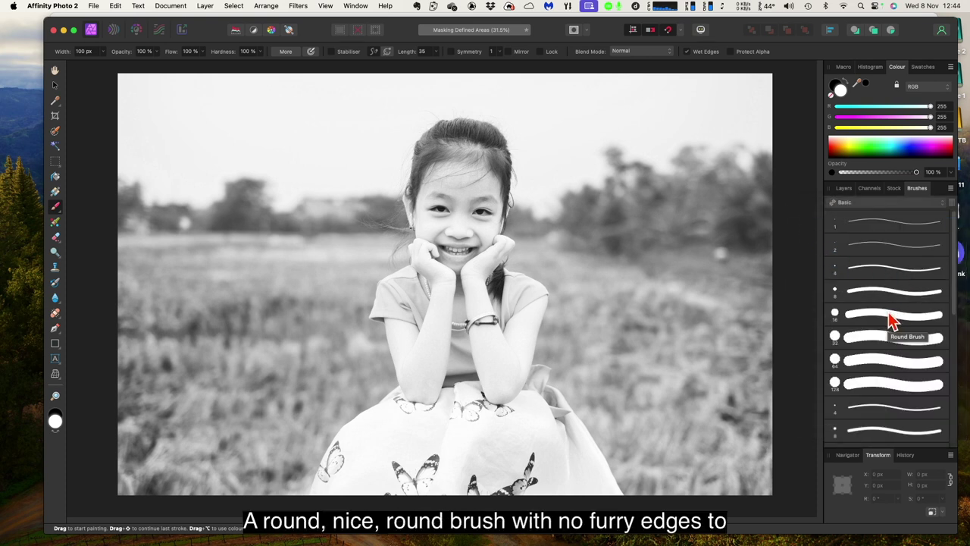
left_click(891, 321)
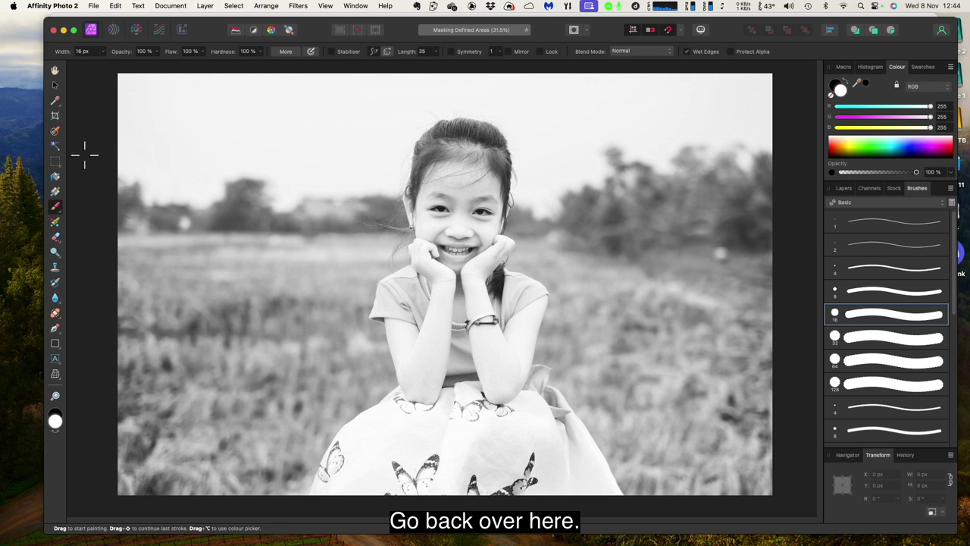
Step: Keep the Paint Brush active and widen the brush to 24 px
left_click(59, 209)
left_click(91, 194)
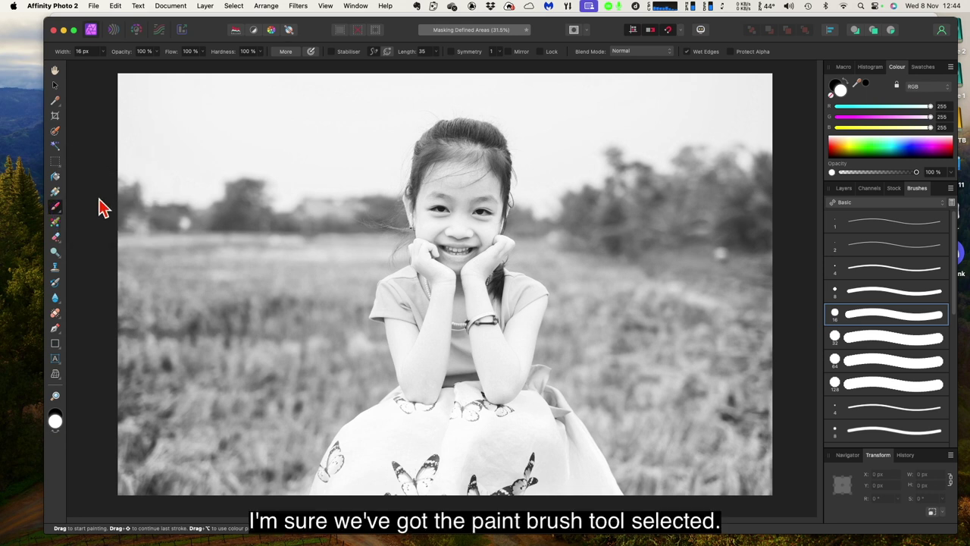
left_click(91, 52)
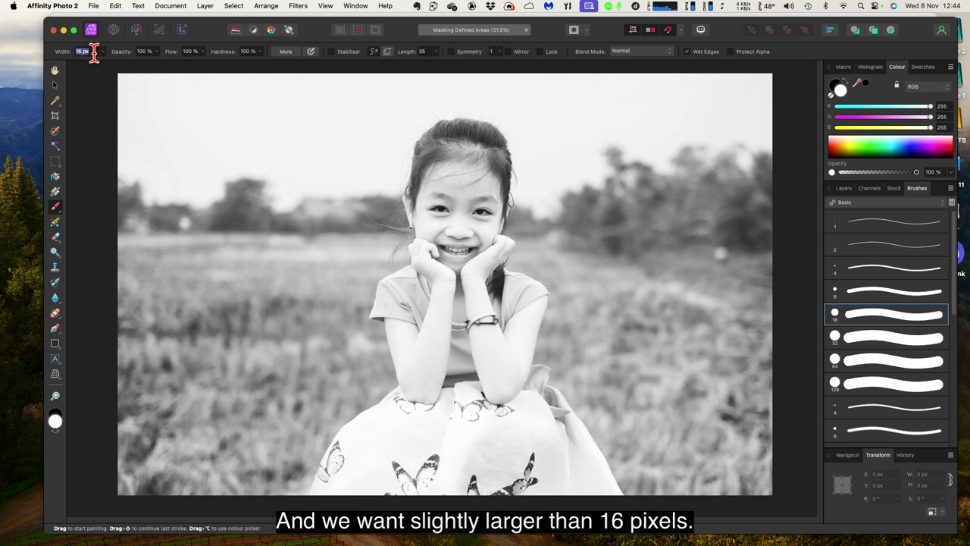
left_click(102, 53)
left_click_drag(103, 63, 122, 70)
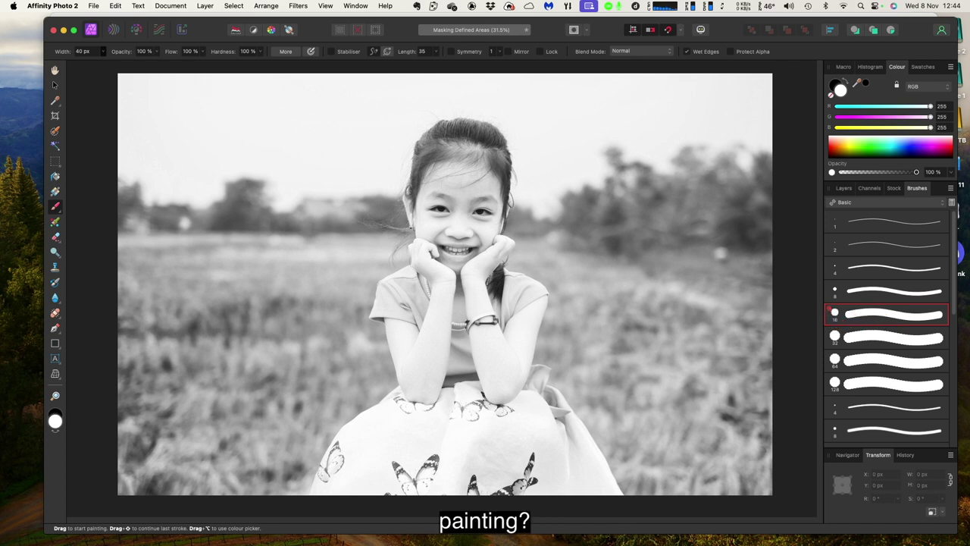
Step: Pick the 32 px round brush, swap to black, and set the width to 60 px
left_click(894, 336)
key("x")
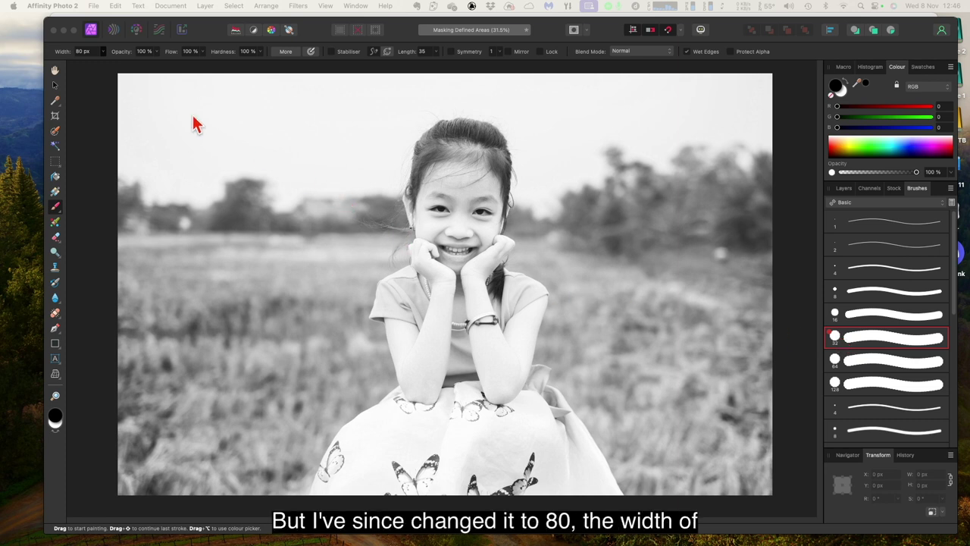
left_click(103, 51)
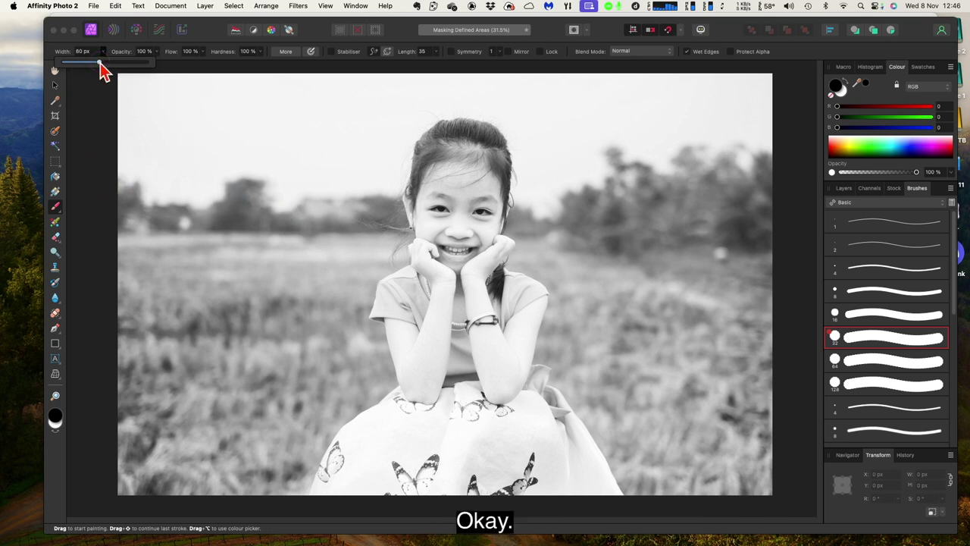
left_click(99, 63)
left_click(455, 219)
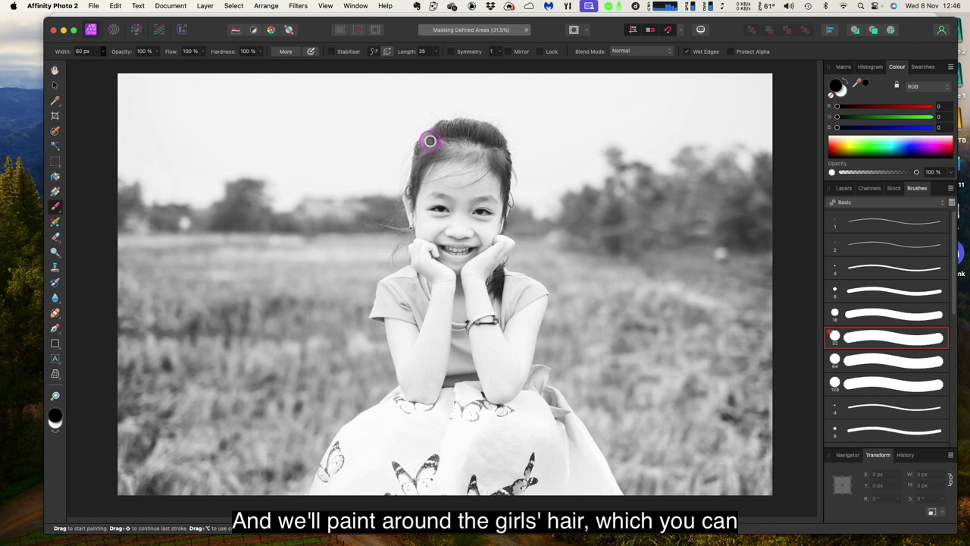
Step: Paint black on the mask over hair edge, forehead, hand, bracelet and upper arm to restore colour
mouse_move(430, 140)
left_mouse_down()
mouse_move(406, 201)
mouse_move(412, 226)
mouse_move(425, 229)
mouse_move(411, 249)
mouse_move(417, 265)
mouse_move(425, 246)
mouse_move(436, 257)
mouse_move(428, 236)
mouse_move(443, 223)
mouse_move(417, 214)
mouse_move(417, 147)
mouse_move(443, 126)
mouse_move(492, 130)
mouse_move(505, 195)
mouse_move(497, 225)
mouse_move(496, 154)
mouse_move(460, 143)
mouse_move(482, 136)
mouse_move(444, 134)
mouse_move(481, 129)
mouse_move(429, 134)
mouse_move(484, 143)
mouse_move(442, 147)
mouse_move(463, 147)
mouse_move(429, 153)
mouse_move(477, 158)
mouse_move(431, 164)
mouse_move(493, 173)
mouse_move(432, 167)
mouse_move(450, 181)
mouse_move(488, 184)
mouse_move(467, 176)
mouse_move(488, 185)
mouse_move(492, 232)
mouse_move(507, 243)
mouse_move(475, 224)
left_mouse_up()
mouse_move(470, 182)
left_mouse_down()
mouse_move(471, 222)
mouse_move(468, 177)
mouse_move(466, 223)
mouse_move(459, 182)
mouse_move(456, 227)
mouse_move(450, 179)
mouse_move(441, 232)
mouse_move(442, 184)
mouse_move(433, 232)
mouse_move(433, 195)
mouse_move(423, 222)
mouse_move(456, 220)
mouse_move(445, 228)
mouse_move(475, 228)
mouse_move(444, 237)
mouse_move(472, 237)
mouse_move(440, 241)
mouse_move(480, 240)
mouse_move(470, 229)
mouse_move(498, 255)
mouse_move(476, 259)
mouse_move(478, 243)
mouse_move(493, 243)
mouse_move(462, 252)
mouse_move(476, 240)
mouse_move(483, 252)
mouse_move(461, 265)
mouse_move(438, 261)
mouse_move(458, 271)
mouse_move(466, 262)
mouse_move(436, 251)
mouse_move(466, 250)
mouse_move(441, 242)
mouse_move(473, 242)
mouse_move(478, 228)
mouse_move(478, 277)
mouse_move(426, 253)
mouse_move(433, 264)
mouse_move(417, 241)
mouse_move(419, 270)
left_mouse_up()
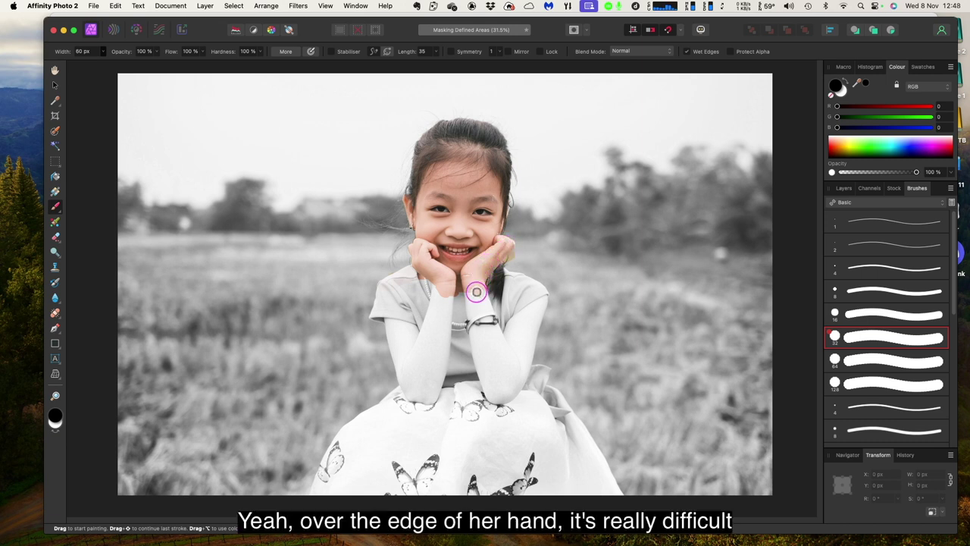
mouse_move(467, 288)
left_mouse_down()
mouse_move(480, 262)
mouse_move(457, 302)
mouse_move(467, 323)
mouse_move(473, 299)
mouse_move(467, 288)
mouse_move(460, 313)
mouse_move(463, 296)
mouse_move(472, 320)
mouse_move(483, 295)
mouse_move(492, 323)
mouse_move(457, 277)
mouse_move(431, 323)
mouse_move(427, 285)
mouse_move(419, 307)
mouse_move(434, 282)
mouse_move(438, 297)
mouse_move(403, 287)
left_mouse_up()
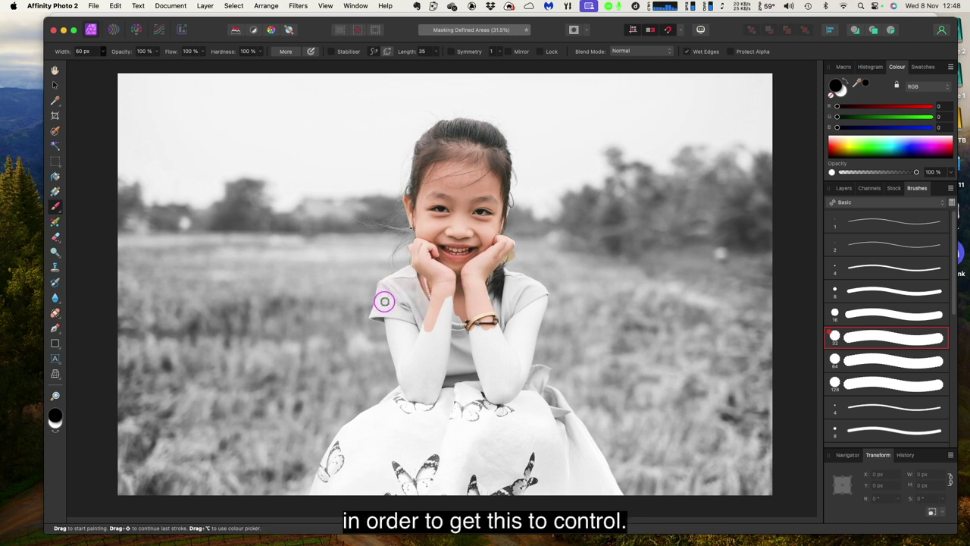
mouse_move(401, 324)
left_mouse_down()
mouse_move(395, 362)
mouse_move(391, 338)
mouse_move(409, 394)
mouse_move(394, 331)
mouse_move(416, 380)
mouse_move(411, 321)
mouse_move(411, 370)
mouse_move(398, 320)
mouse_move(413, 347)
mouse_move(424, 339)
mouse_move(427, 308)
mouse_move(437, 340)
mouse_move(442, 317)
left_mouse_up()
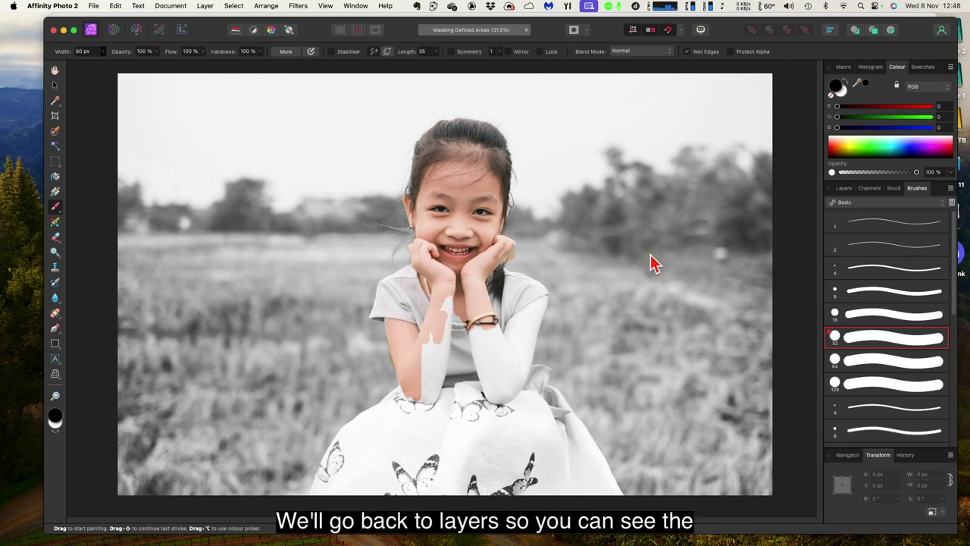
Step: Return to the Layers panel to view the Black & White layer's painted mask thumbnail
left_click(845, 189)
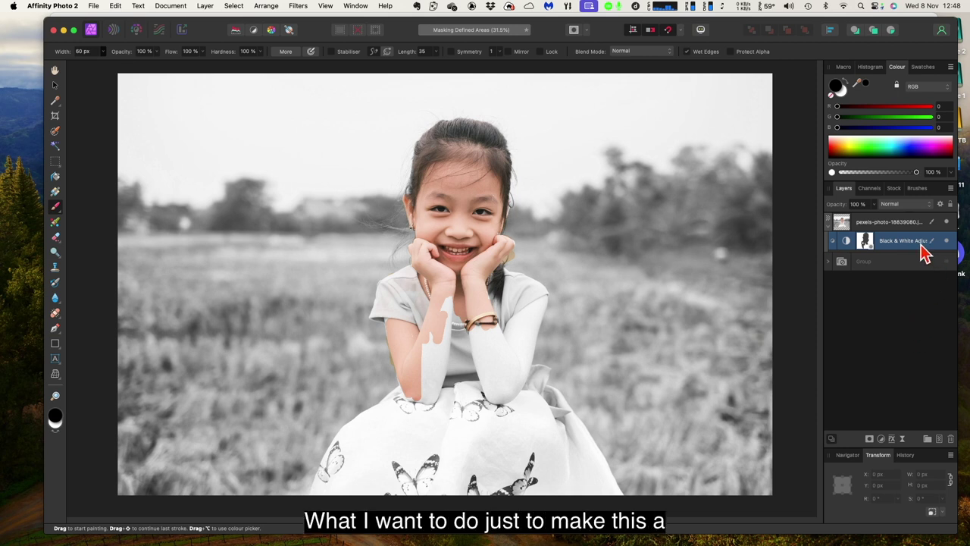
Step: Delete the Black & White adjustment layer so the girl's photo is full colour again
left_click(951, 440)
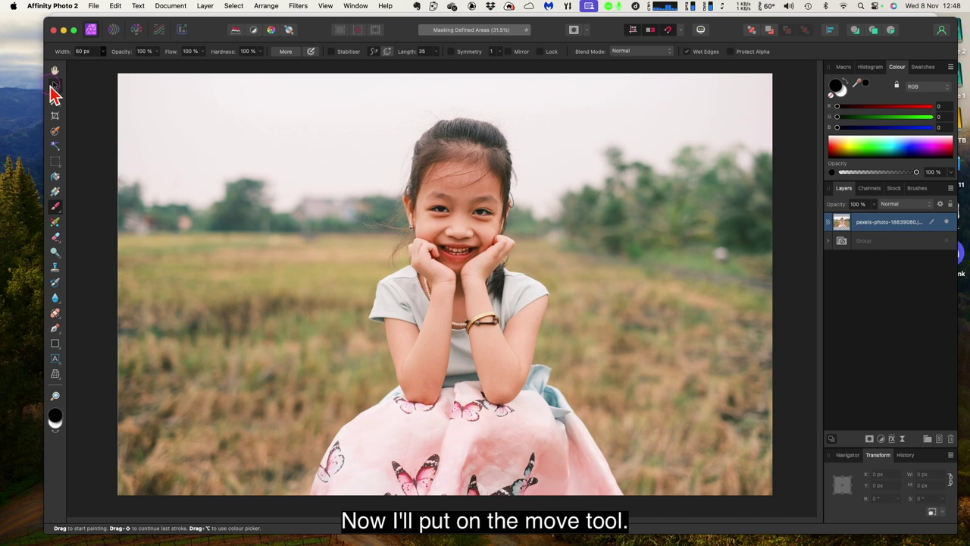
Step: With the Move tool active, add a fresh default Black & White adjustment layer over the photo
left_click(53, 87)
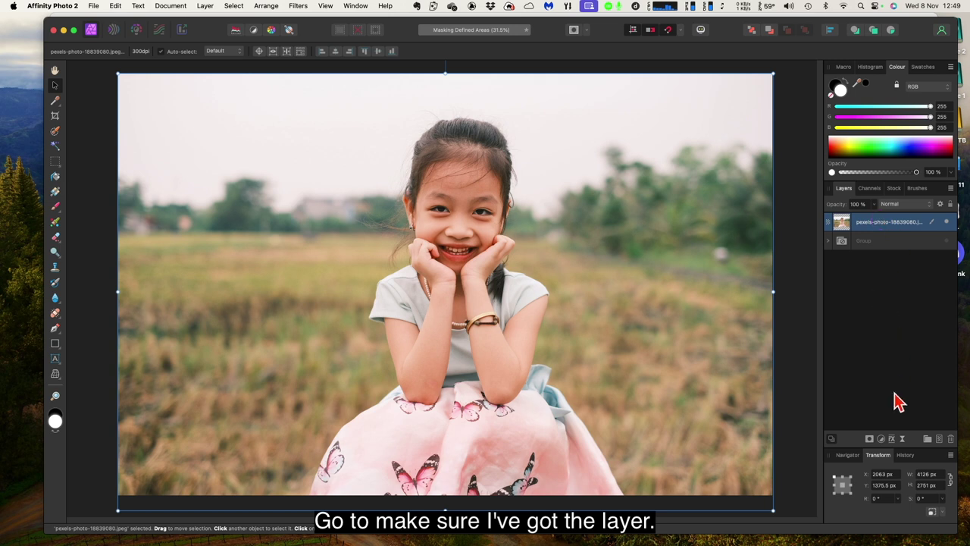
left_click(881, 439)
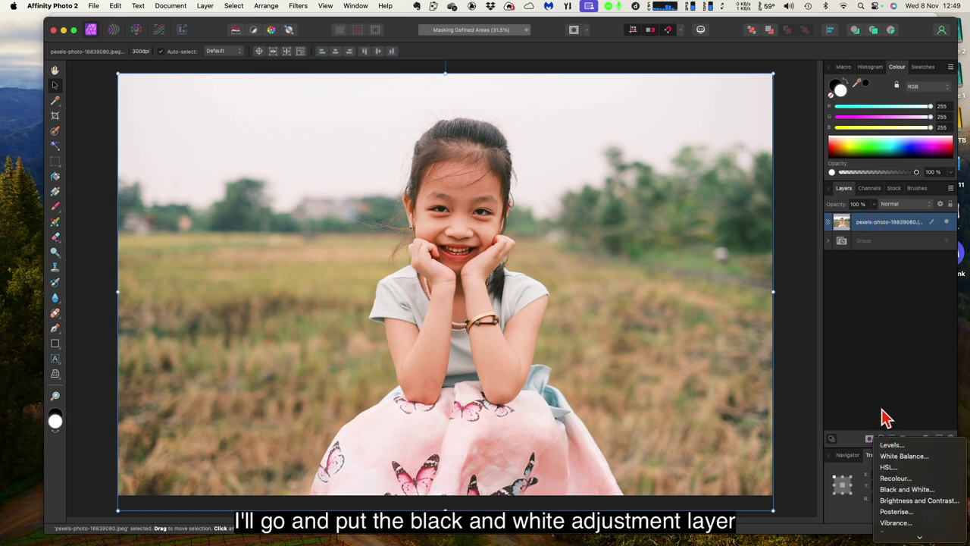
left_click(890, 491)
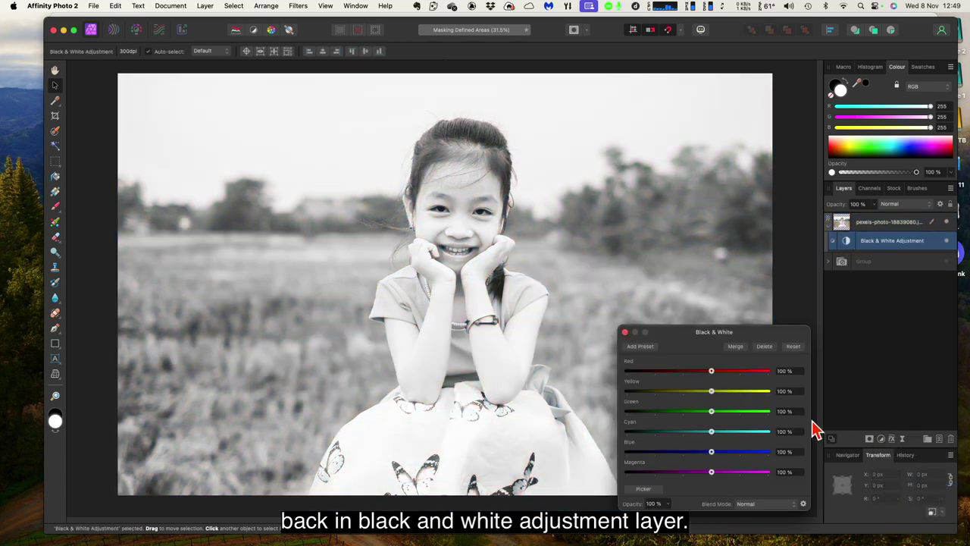
left_click(624, 332)
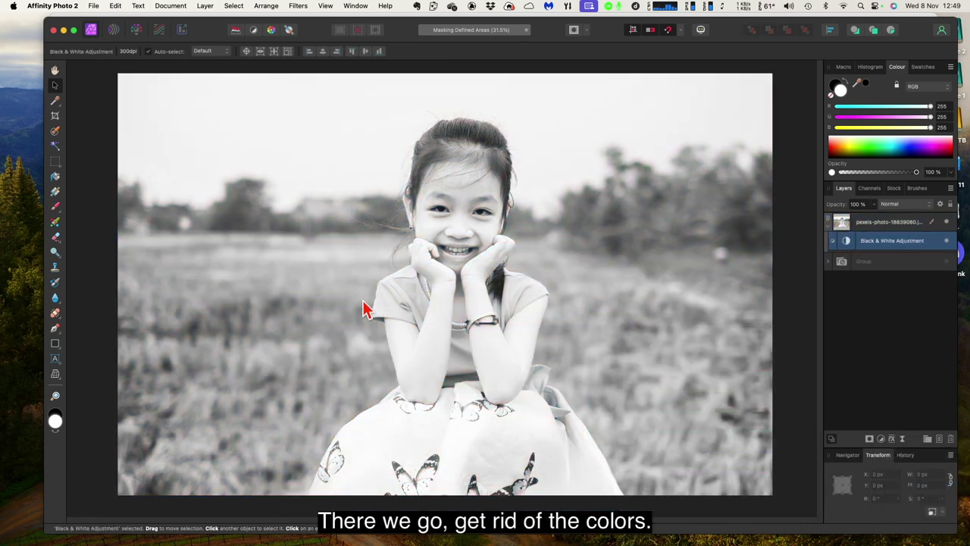
Step: Select the Selection Brush Tool in Add mode with a 40 px width
left_click(54, 131)
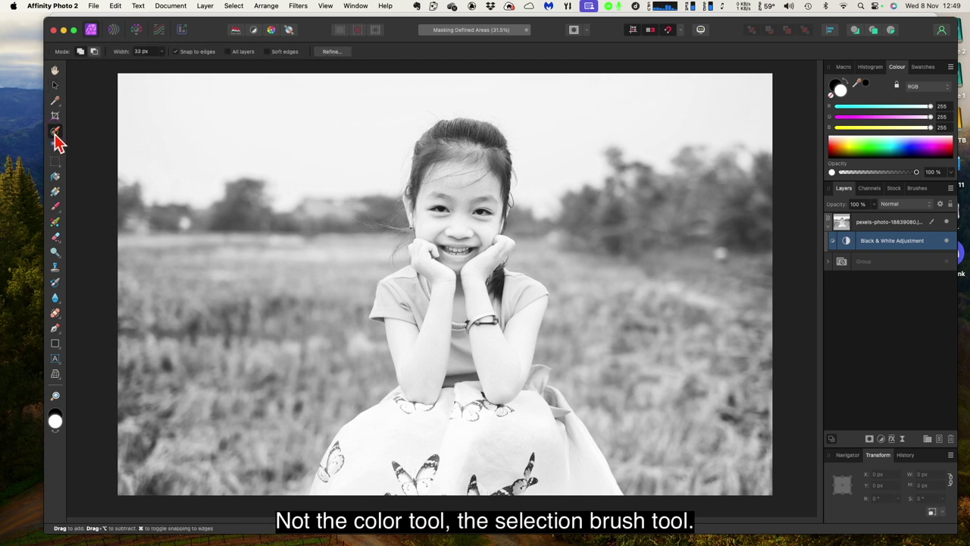
left_click(81, 51)
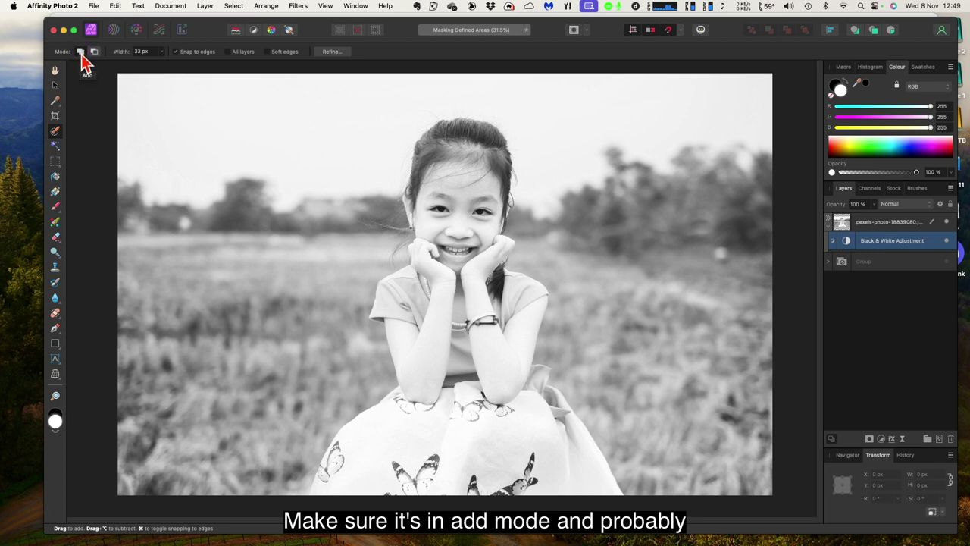
left_click(160, 52)
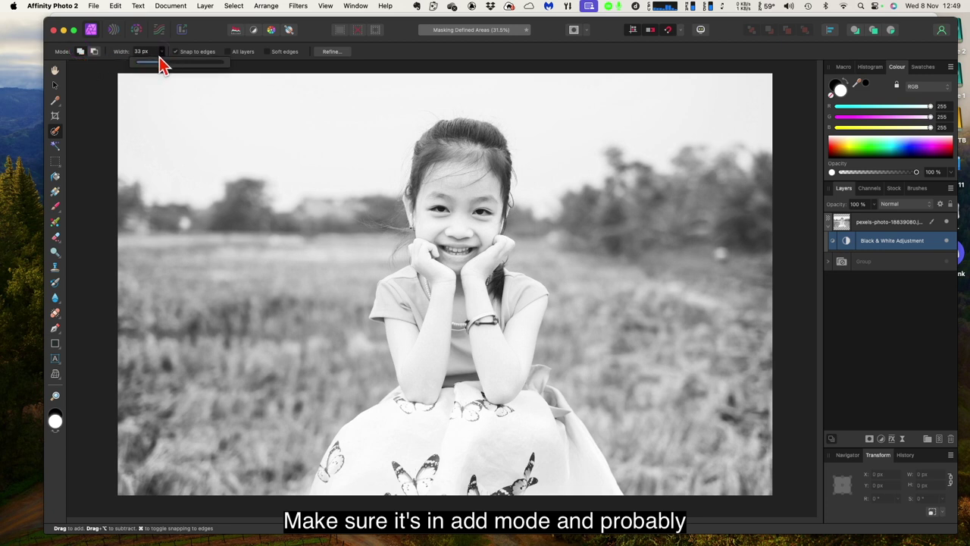
left_click_drag(160, 65, 166, 67)
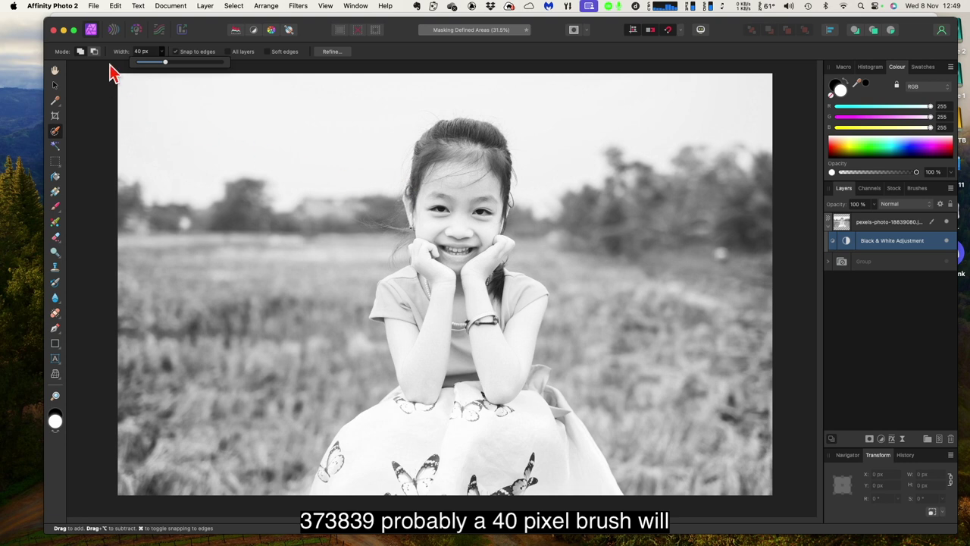
left_click(145, 60)
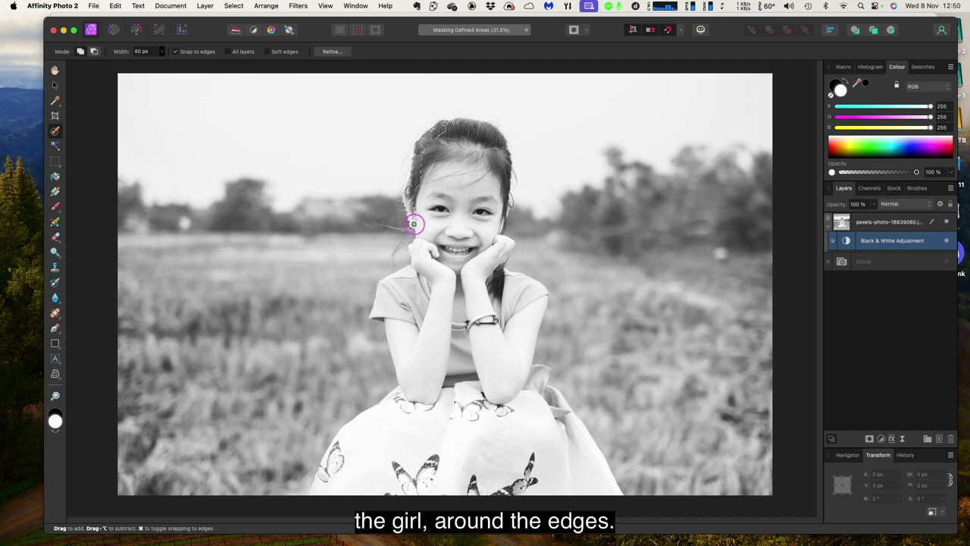
Step: Paint a selection along the girl's hair edge, across by her eye and down her cheek
left_click_drag(419, 198, 424, 164)
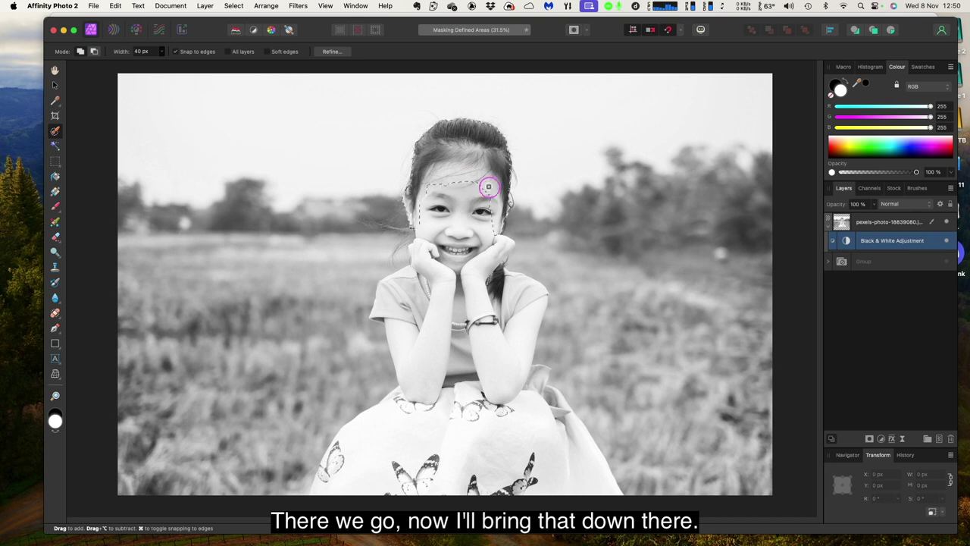
left_click_drag(490, 198, 492, 212)
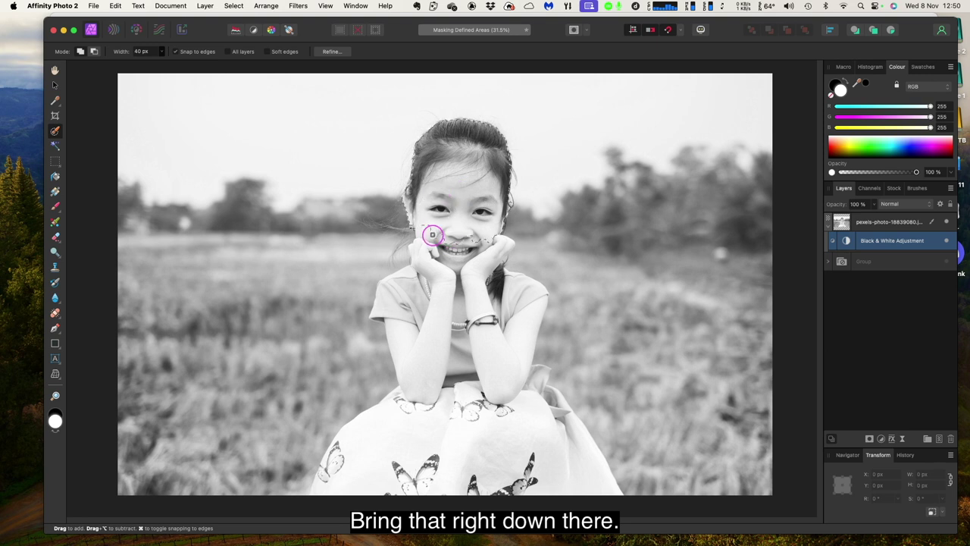
left_click_drag(422, 229, 418, 232)
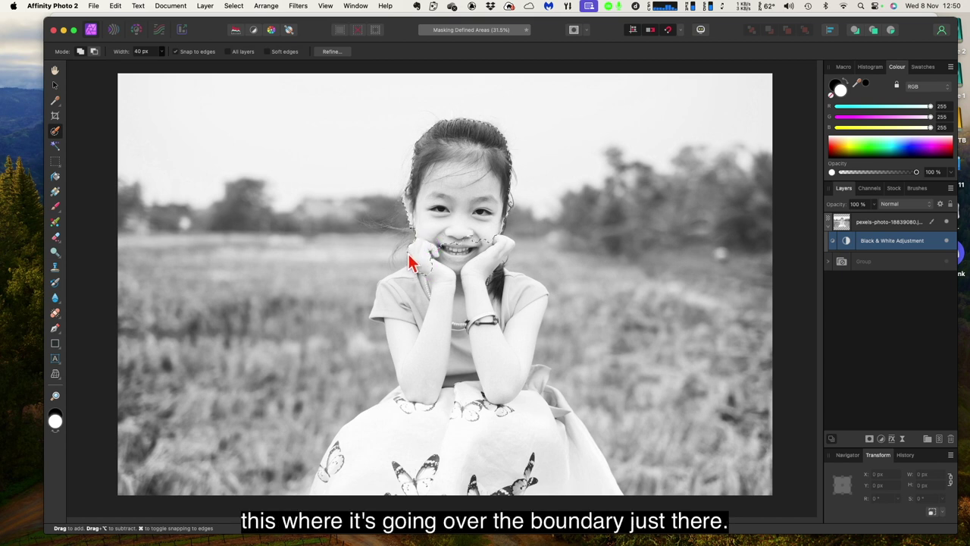
Step: Subtract the selection back at her cheek, then add the area around her hands
left_click(94, 52)
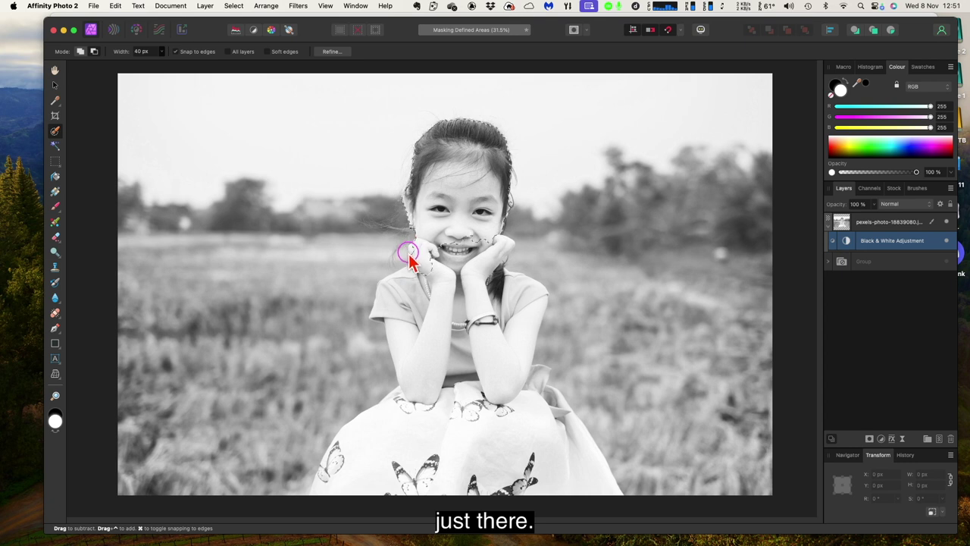
left_click_drag(409, 259, 412, 262)
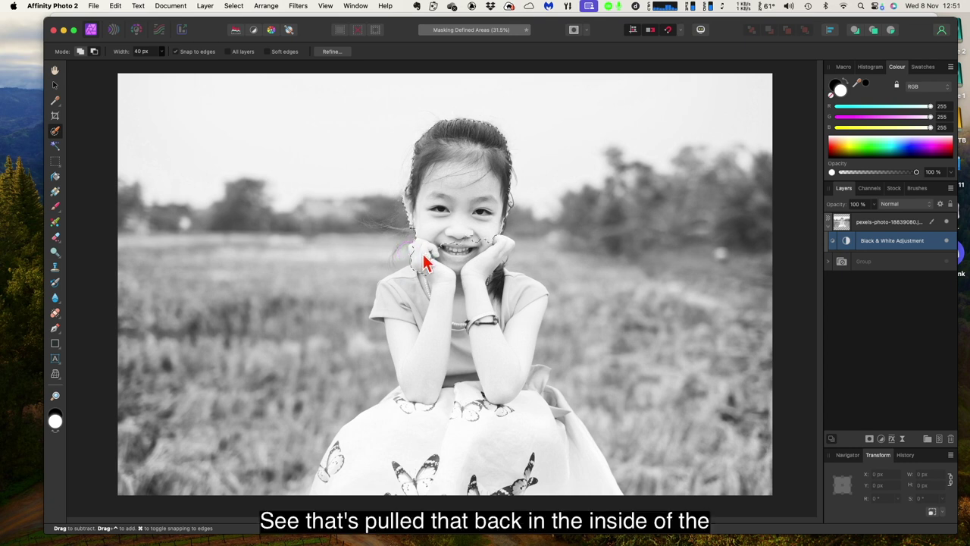
left_click(94, 50)
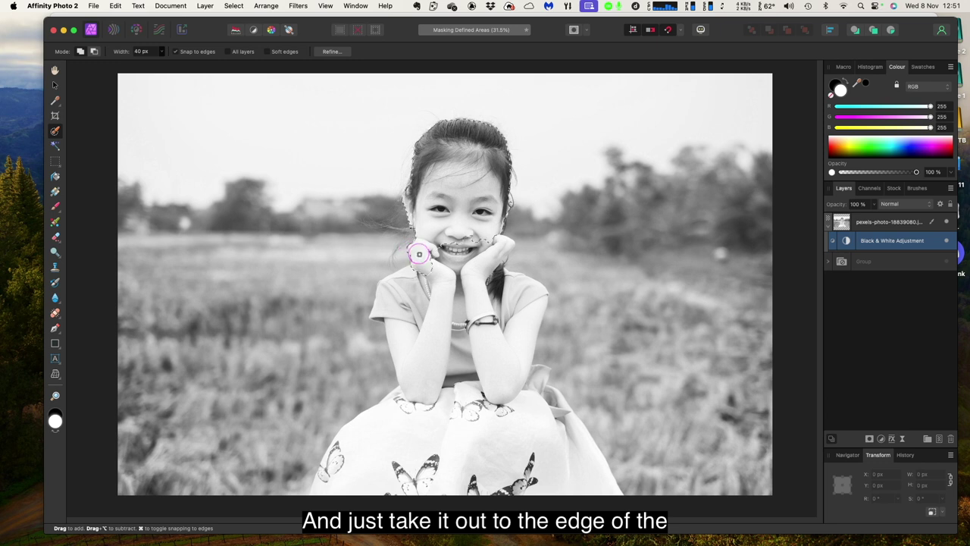
mouse_move(422, 278)
left_mouse_down()
mouse_move(433, 278)
mouse_move(417, 280)
left_mouse_up()
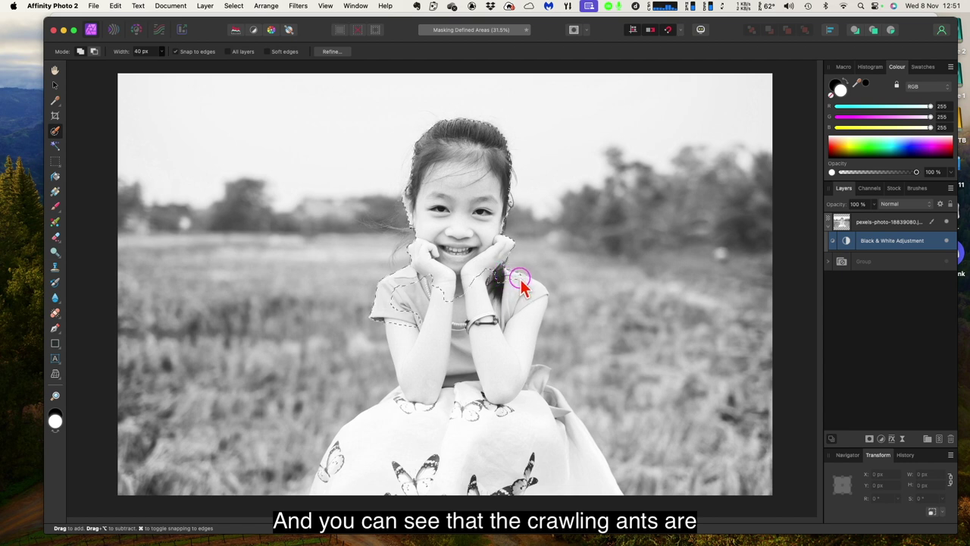
Step: Extend the selection along her shoulder and hair, trimming overspill at the dress top
left_click_drag(520, 281, 530, 289)
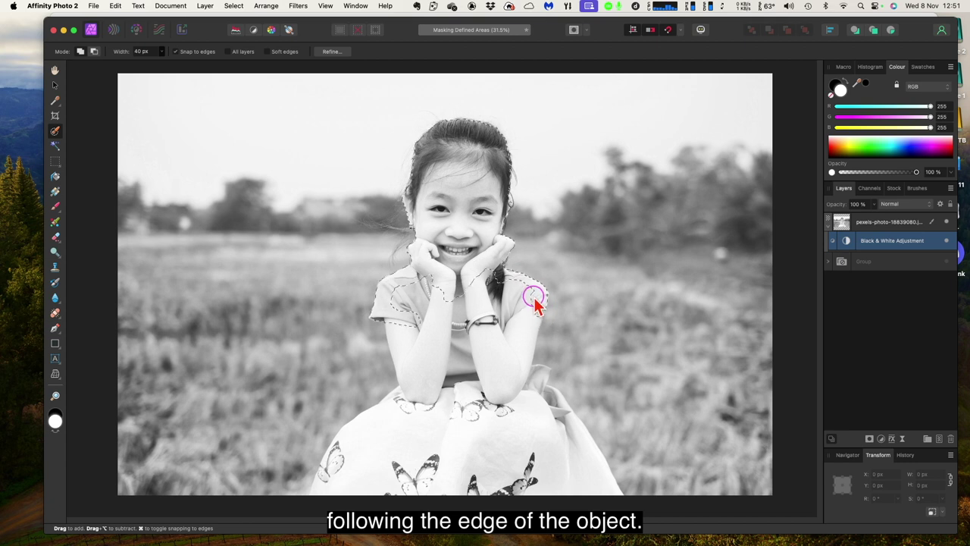
mouse_move(516, 288)
left_mouse_down()
mouse_move(492, 275)
mouse_move(491, 285)
left_mouse_up()
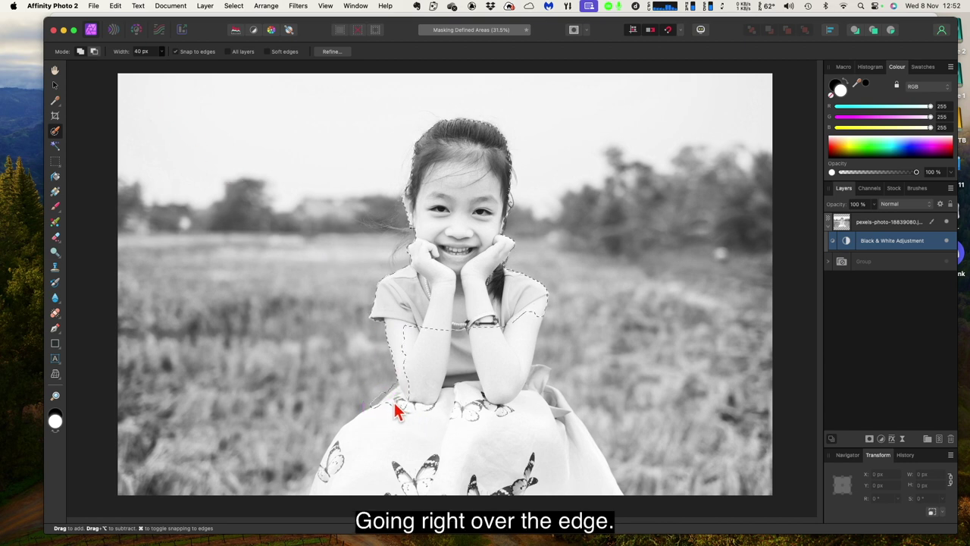
left_click(94, 51)
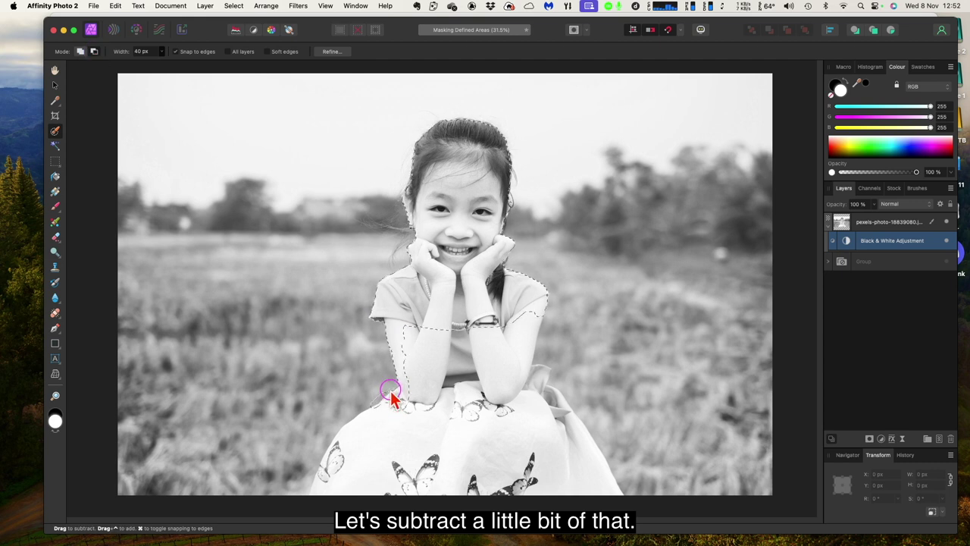
left_click_drag(376, 408, 372, 409)
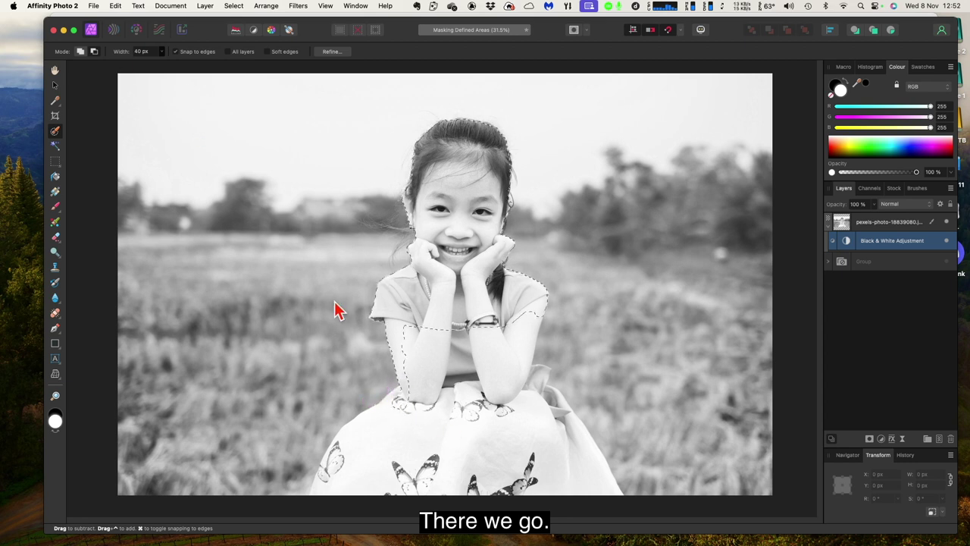
left_click(81, 51)
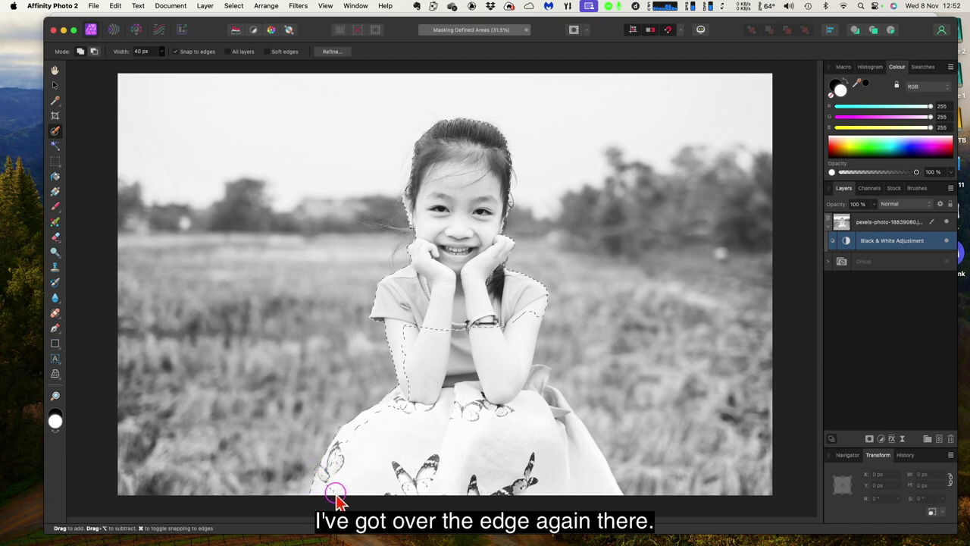
Step: Add the dress edges, arm and skirt to the selection, then open Refine Selection
mouse_move(338, 500)
left_mouse_down()
mouse_move(458, 489)
mouse_move(348, 493)
left_mouse_up()
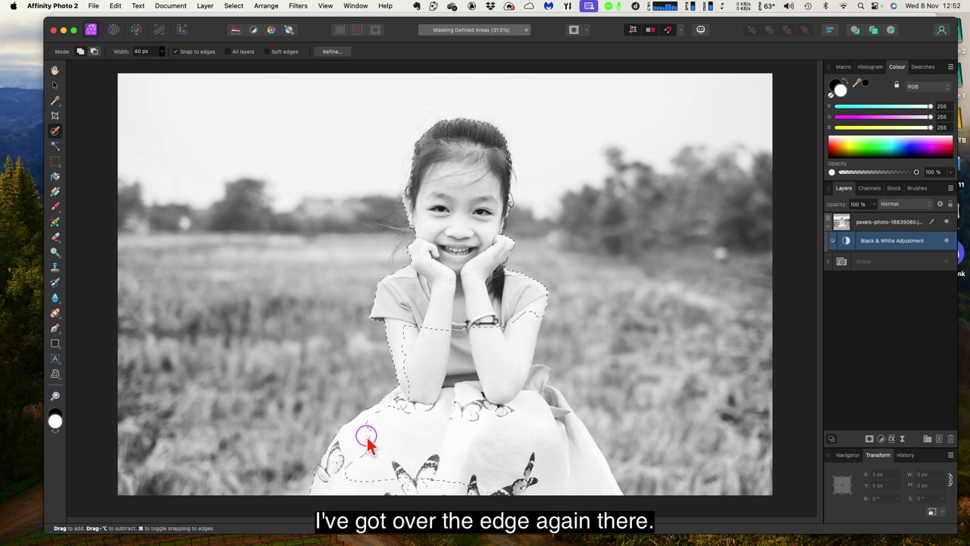
left_click_drag(366, 445, 388, 430)
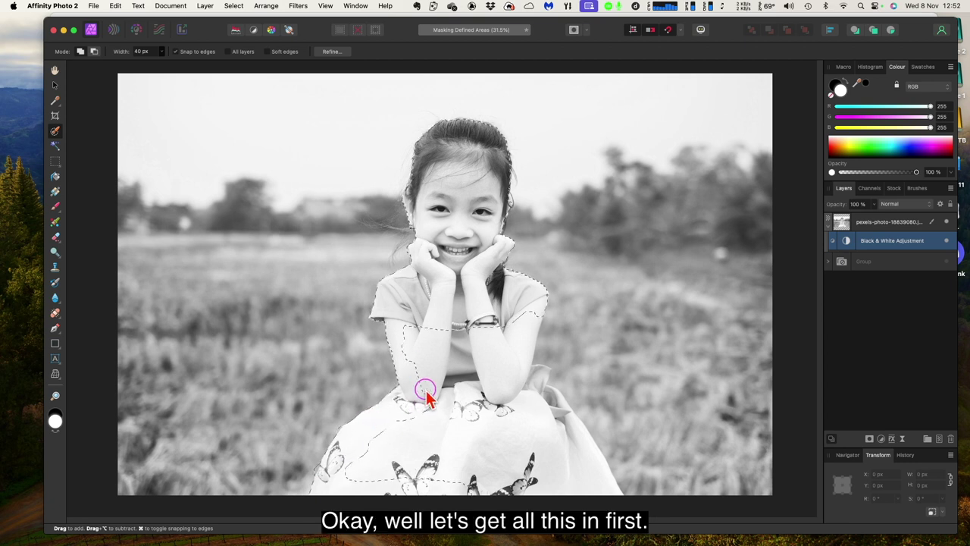
left_click_drag(425, 390, 424, 368)
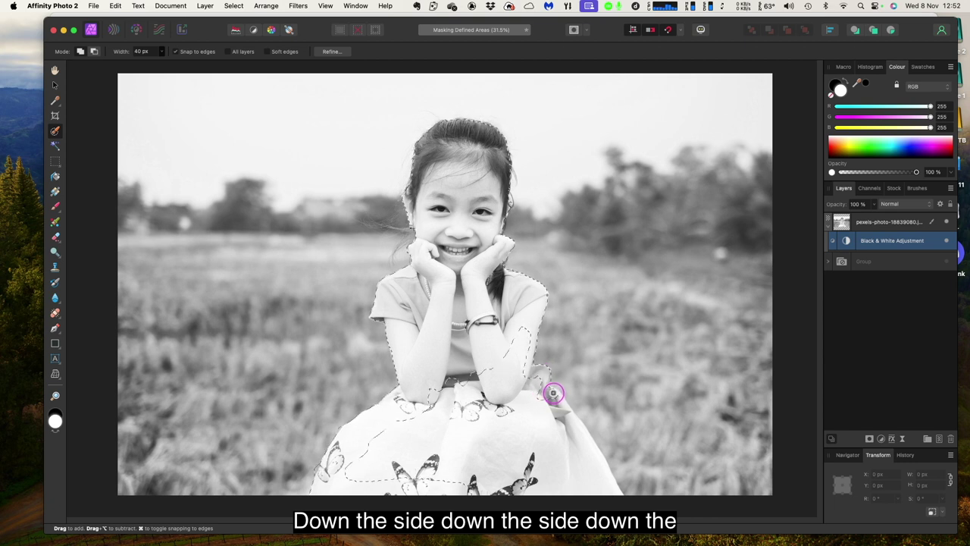
left_click_drag(554, 392, 564, 416)
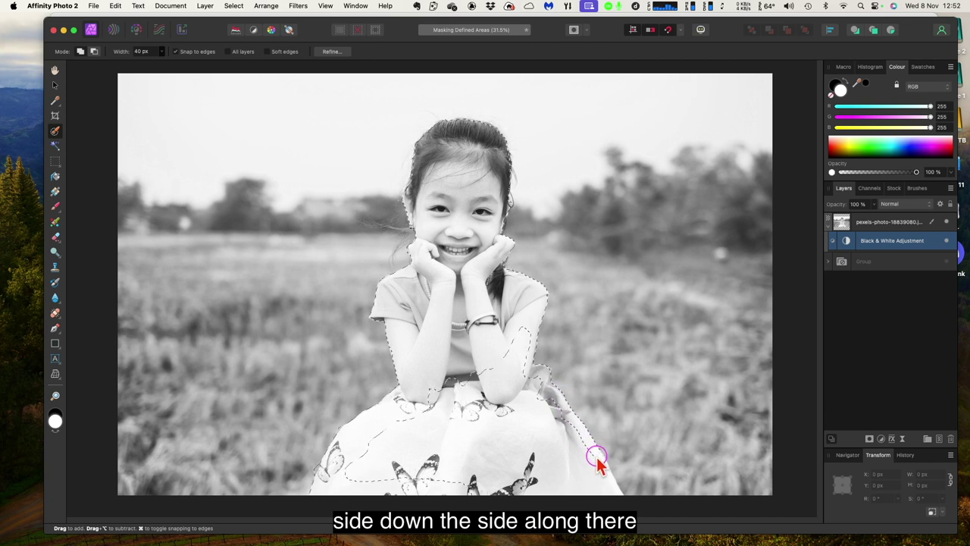
mouse_move(597, 454)
left_mouse_down()
mouse_move(617, 489)
mouse_move(466, 486)
mouse_move(560, 486)
mouse_move(597, 472)
mouse_move(520, 367)
mouse_move(517, 334)
mouse_move(500, 389)
left_mouse_up()
mouse_move(447, 418)
left_mouse_down()
mouse_move(370, 466)
mouse_move(481, 432)
left_mouse_up()
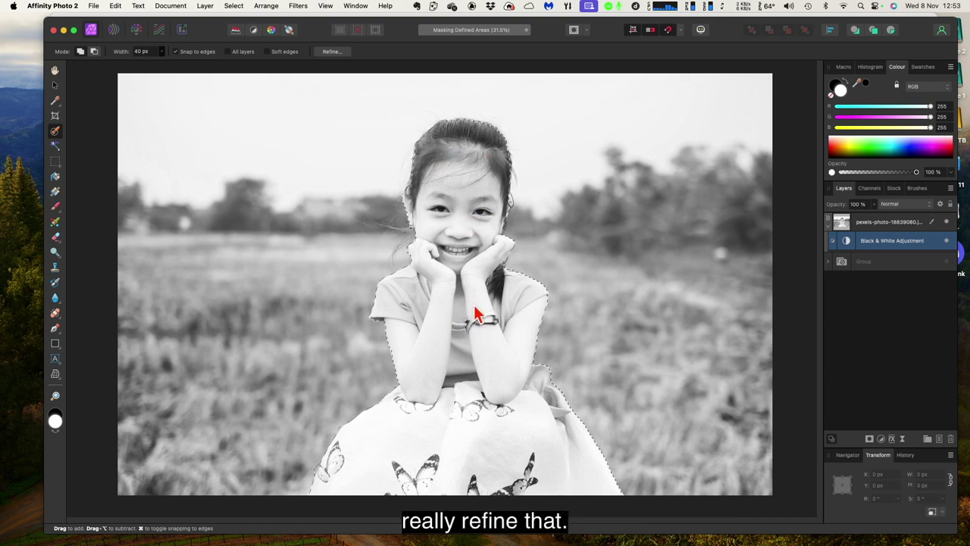
left_click(332, 52)
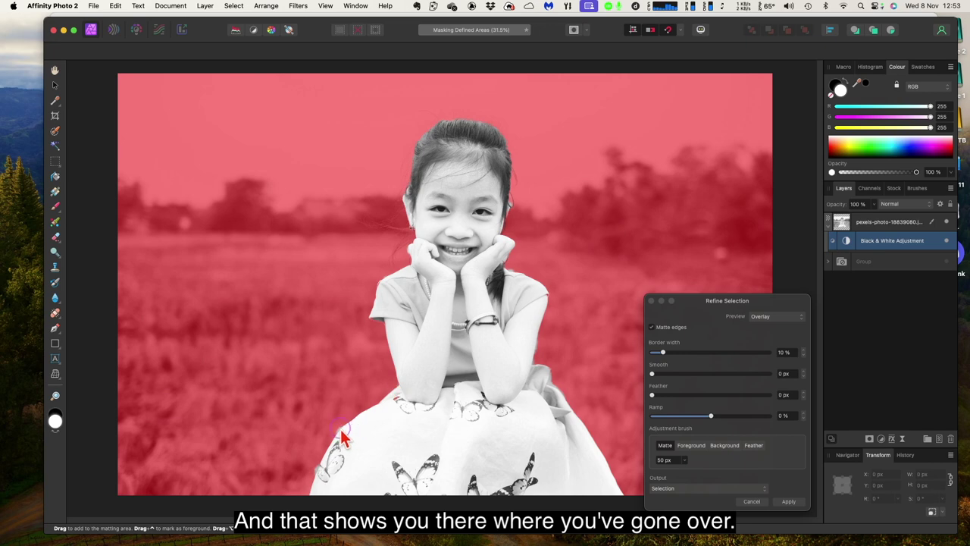
Step: Brush the matte along the dress edge and apply the refined selection
left_click_drag(336, 439, 339, 449)
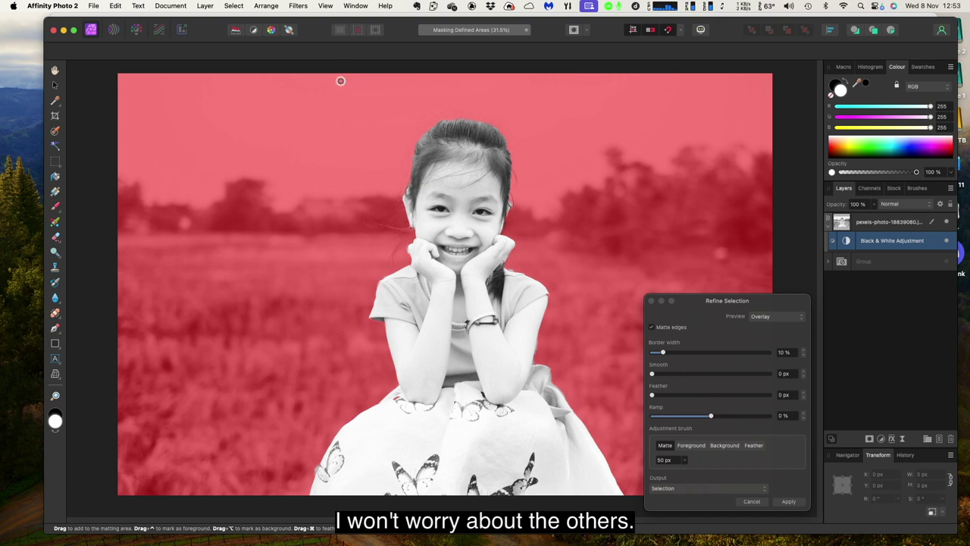
left_click(788, 503)
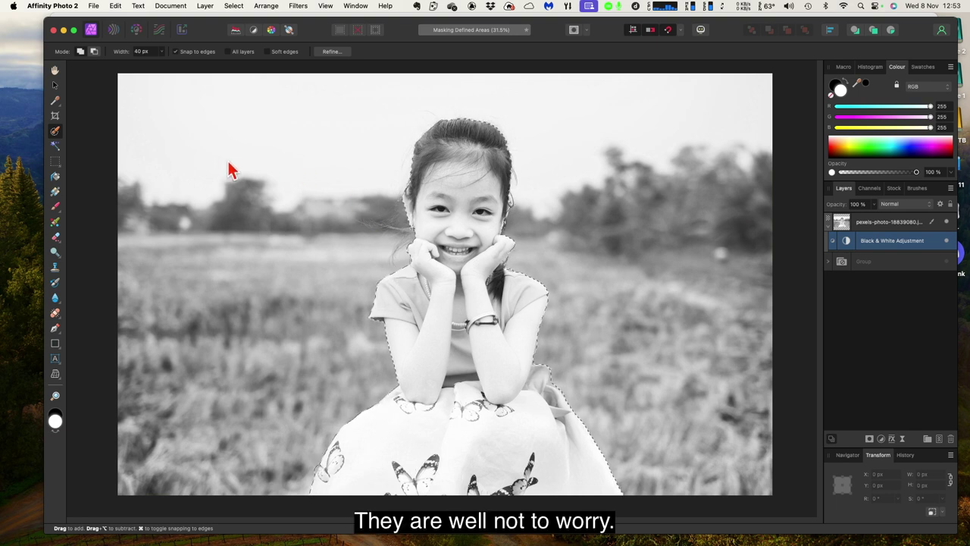
Step: Switch to the Paint Brush Tool at 90 px width and paint colour onto her arm
right_click(55, 206)
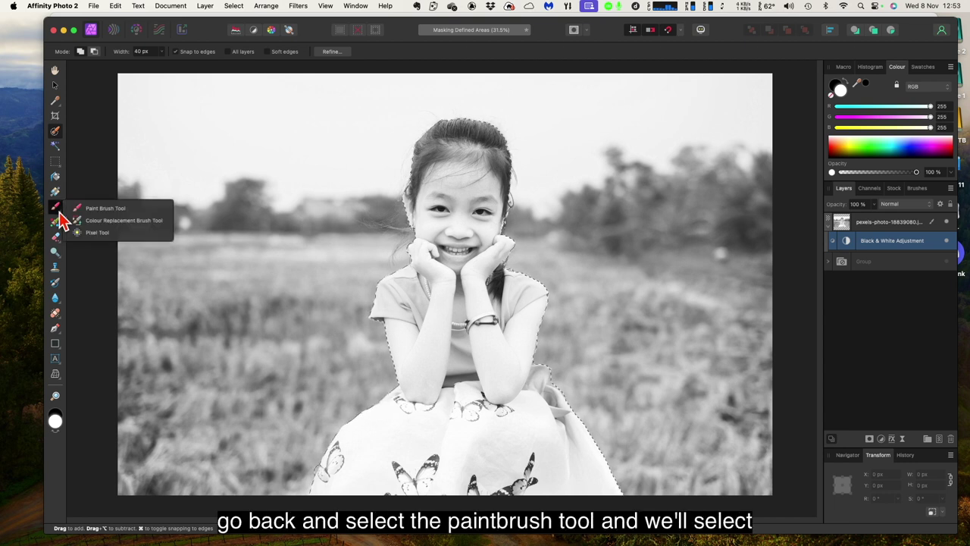
left_click(103, 209)
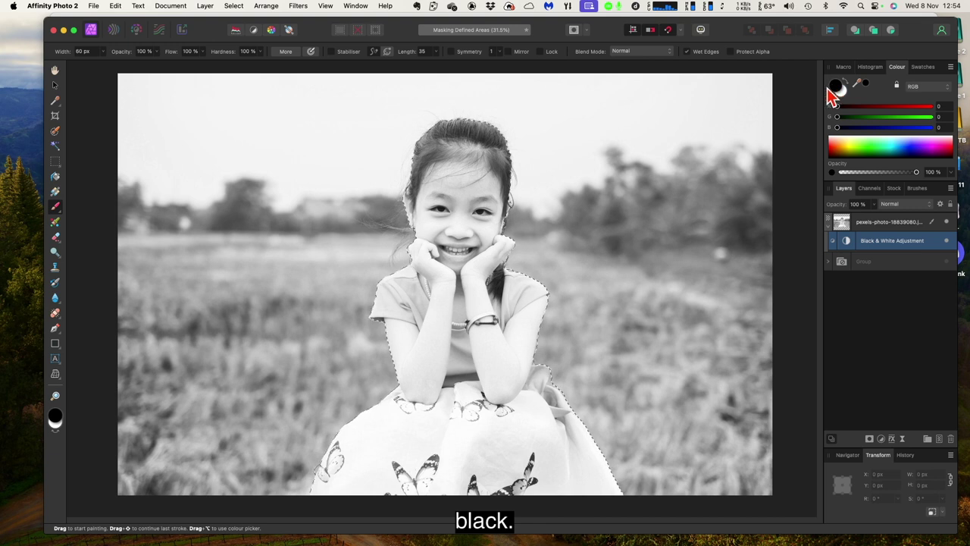
left_click(103, 52)
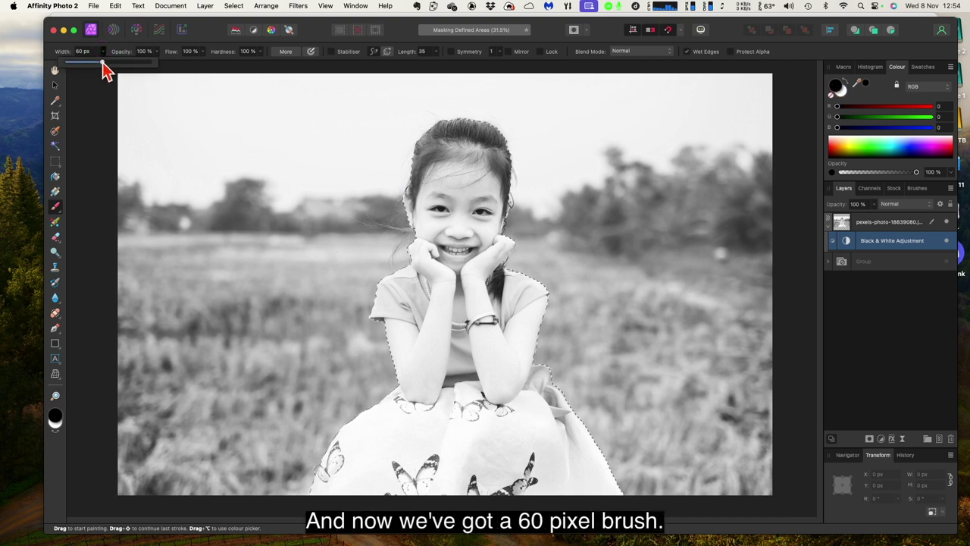
left_click_drag(103, 64, 108, 65)
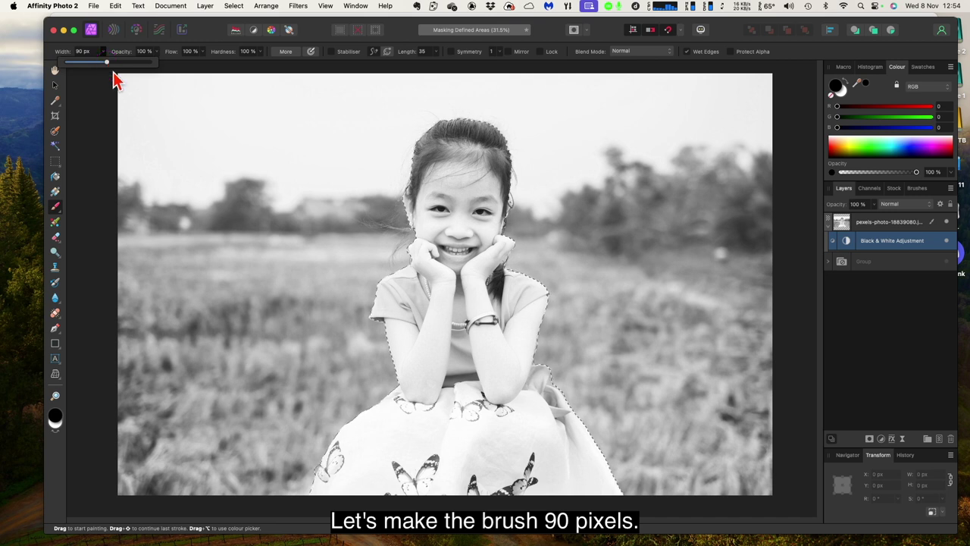
mouse_move(476, 175)
left_mouse_down()
mouse_move(461, 147)
mouse_move(449, 191)
mouse_move(444, 142)
mouse_move(419, 142)
mouse_move(405, 201)
mouse_move(417, 230)
mouse_move(424, 175)
mouse_move(445, 244)
mouse_move(425, 215)
mouse_move(427, 250)
mouse_move(438, 165)
mouse_move(432, 184)
mouse_move(428, 146)
mouse_move(427, 188)
mouse_move(444, 127)
mouse_move(507, 132)
mouse_move(388, 145)
mouse_move(527, 153)
mouse_move(428, 157)
mouse_move(510, 166)
mouse_move(409, 176)
mouse_move(536, 183)
mouse_move(443, 176)
mouse_move(501, 177)
mouse_move(492, 194)
mouse_move(414, 195)
mouse_move(510, 200)
mouse_move(418, 213)
mouse_move(504, 216)
mouse_move(433, 230)
mouse_move(507, 243)
mouse_move(441, 249)
mouse_move(504, 232)
mouse_move(484, 271)
mouse_move(445, 271)
left_mouse_up()
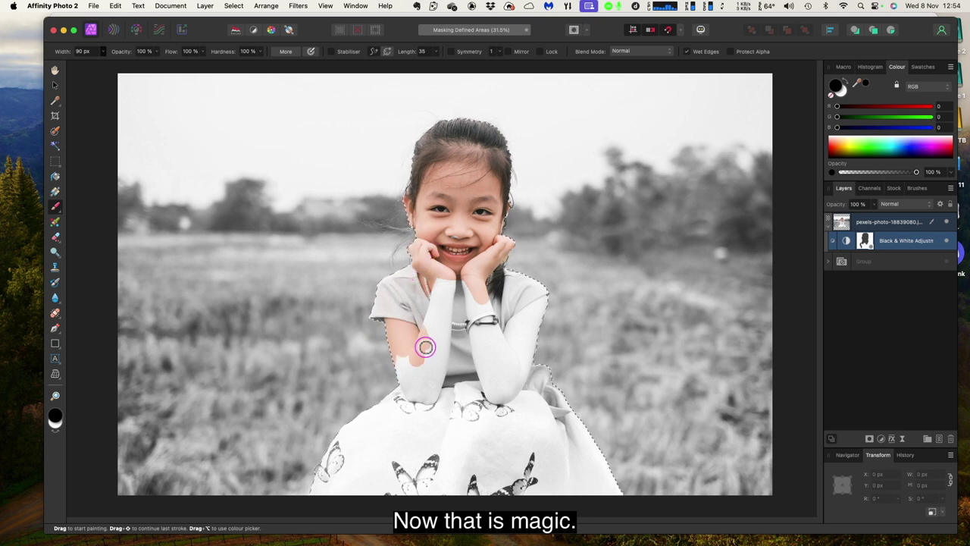
Step: Paint colour back onto both arms, then restore the pink skirt with a 250 px brush
mouse_move(425, 347)
left_mouse_down()
mouse_move(426, 286)
mouse_move(423, 315)
left_mouse_up()
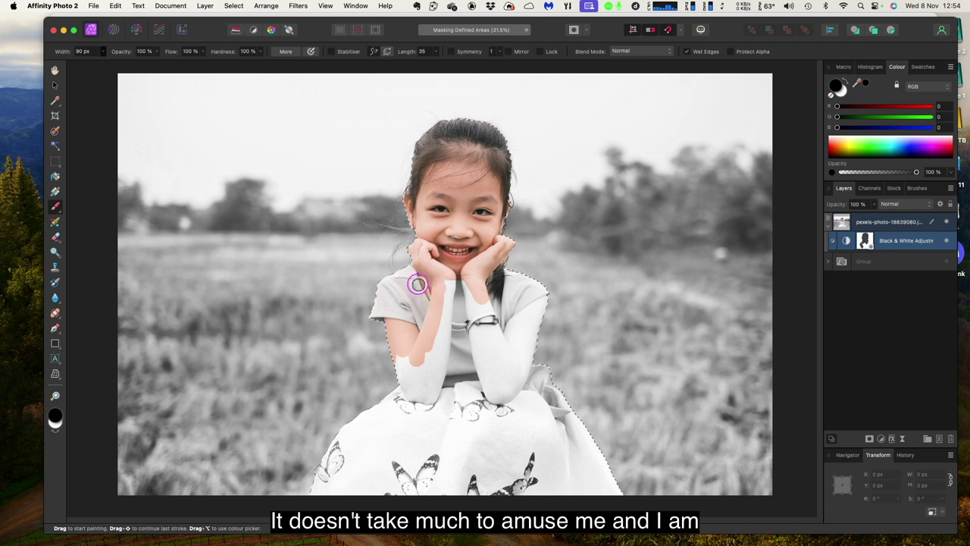
mouse_move(455, 277)
left_mouse_down()
mouse_move(462, 300)
mouse_move(433, 304)
mouse_move(463, 291)
mouse_move(485, 325)
mouse_move(464, 325)
mouse_move(487, 332)
mouse_move(461, 334)
left_mouse_up()
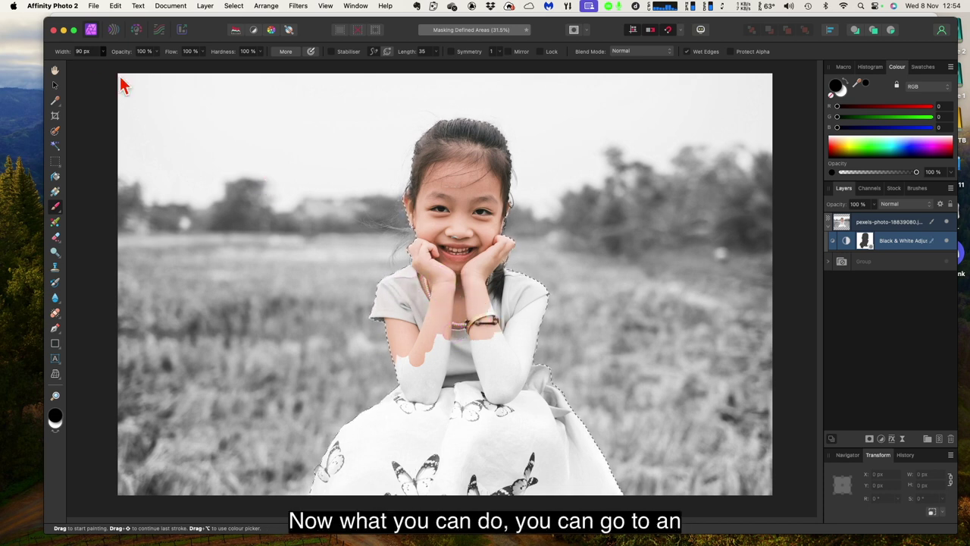
left_click(102, 50)
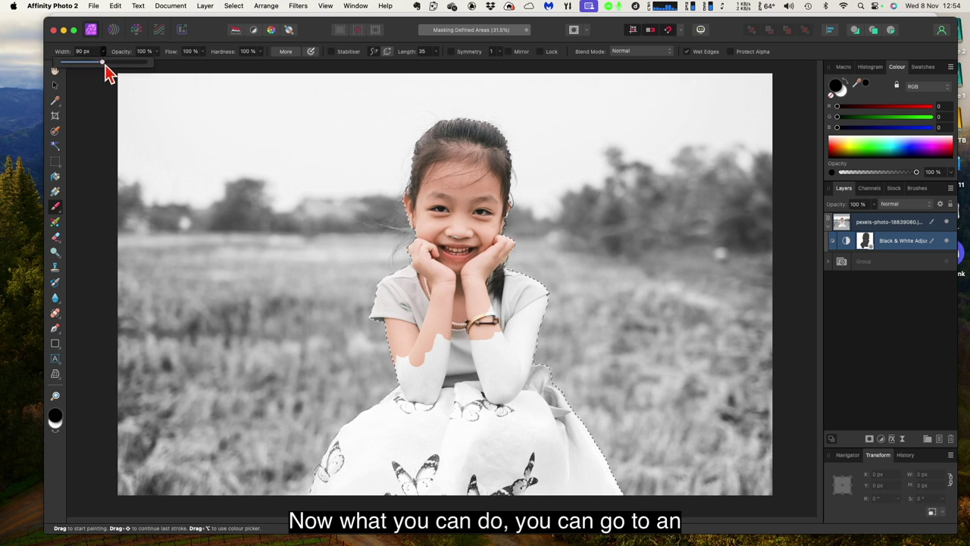
left_click_drag(105, 66, 115, 67)
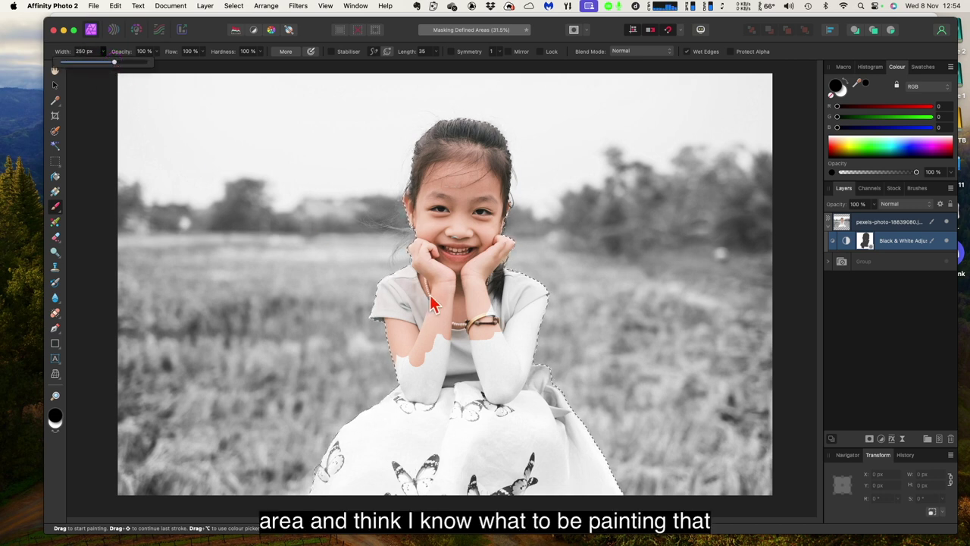
mouse_move(433, 302)
left_mouse_down()
mouse_move(433, 289)
mouse_move(445, 345)
mouse_move(424, 366)
left_mouse_up()
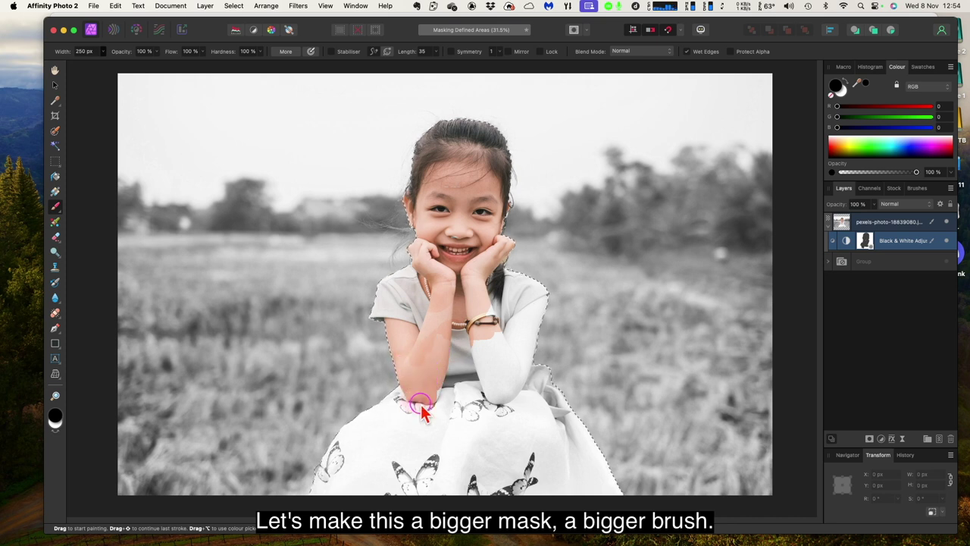
left_click_drag(423, 406, 405, 395)
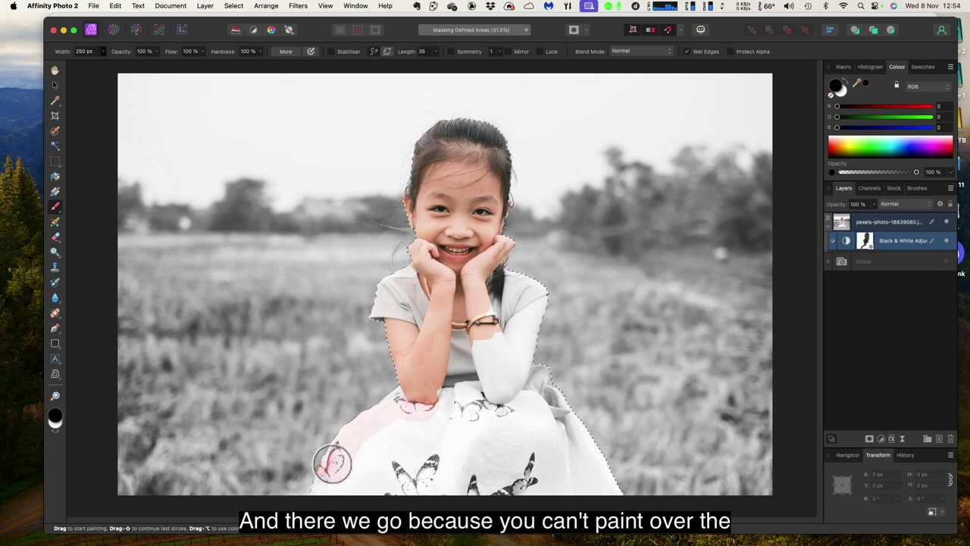
mouse_move(323, 478)
left_mouse_down()
mouse_move(445, 488)
mouse_move(354, 475)
mouse_move(601, 485)
left_mouse_up()
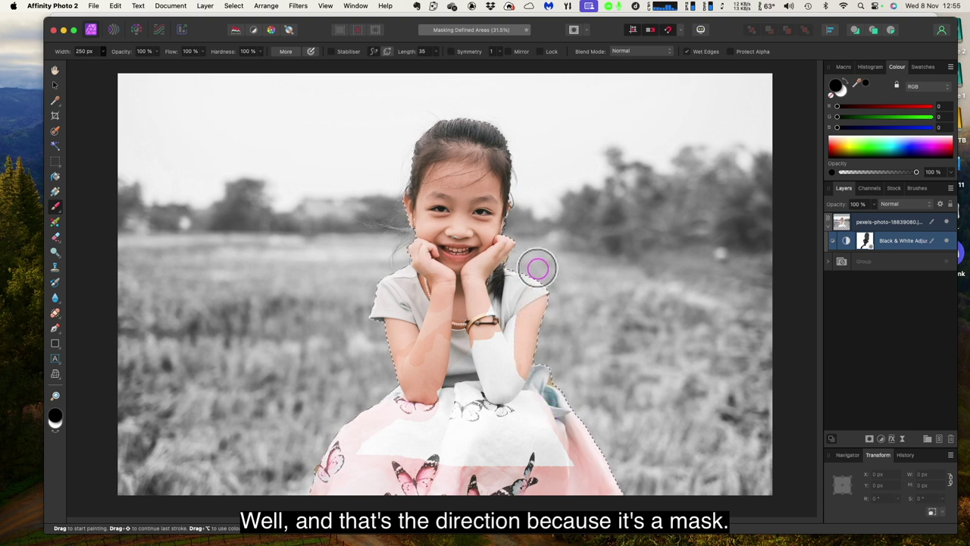
mouse_move(512, 285)
left_mouse_down()
mouse_move(541, 296)
mouse_move(488, 323)
mouse_move(518, 343)
mouse_move(505, 357)
mouse_move(452, 358)
mouse_move(497, 380)
mouse_move(450, 386)
mouse_move(453, 398)
mouse_move(504, 397)
mouse_move(519, 392)
mouse_move(513, 382)
mouse_move(550, 424)
mouse_move(437, 407)
mouse_move(391, 415)
mouse_move(433, 419)
mouse_move(401, 395)
mouse_move(384, 402)
mouse_move(421, 391)
mouse_move(385, 422)
mouse_move(465, 449)
mouse_move(550, 453)
mouse_move(471, 440)
mouse_move(441, 462)
mouse_move(589, 472)
mouse_move(582, 487)
mouse_move(500, 481)
mouse_move(576, 482)
left_mouse_up()
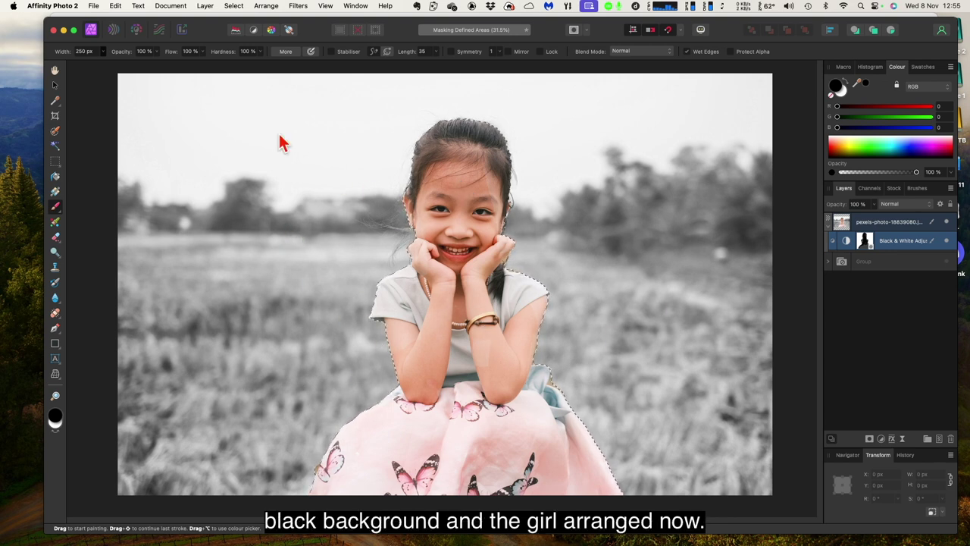
Step: Remove the selection with Select > Deselect and deselect the layer using the Move Tool
left_click(234, 6)
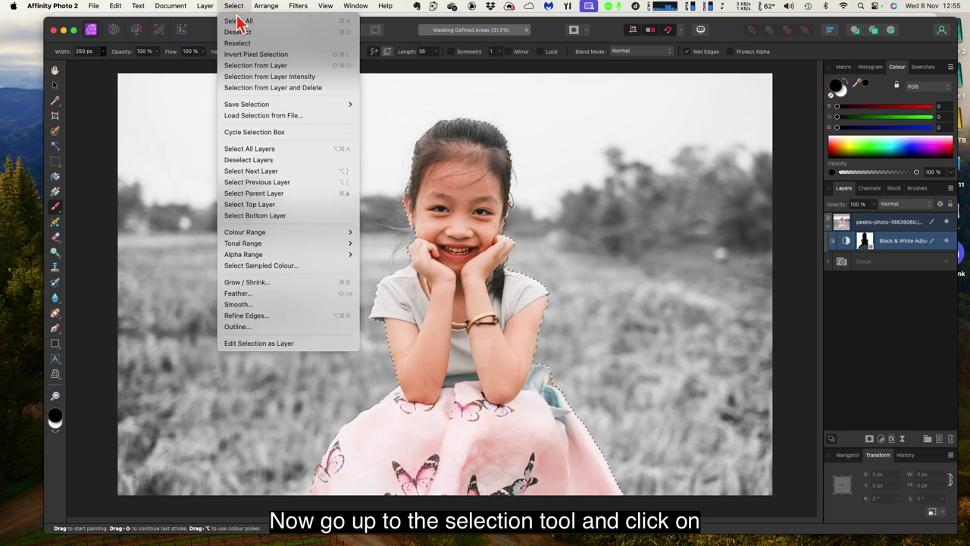
left_click(241, 40)
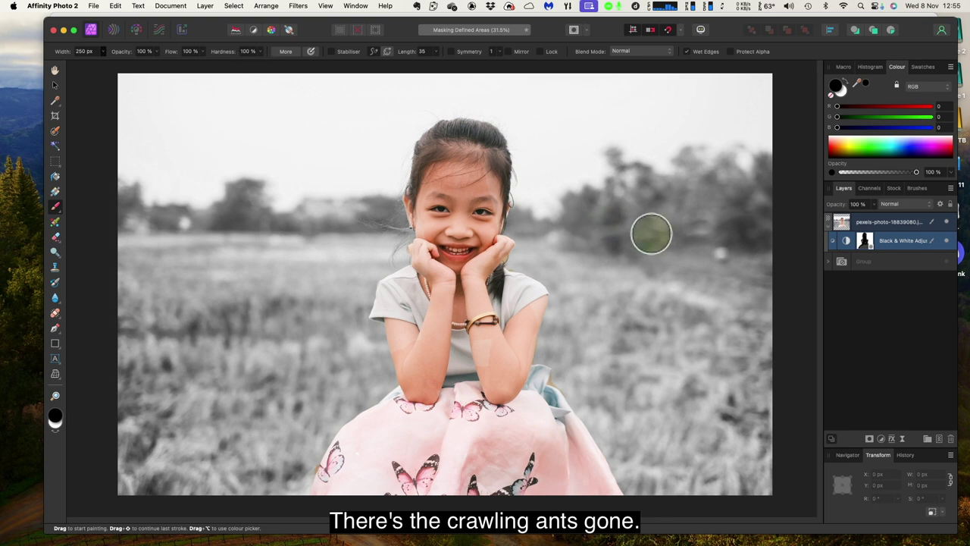
left_click(54, 85)
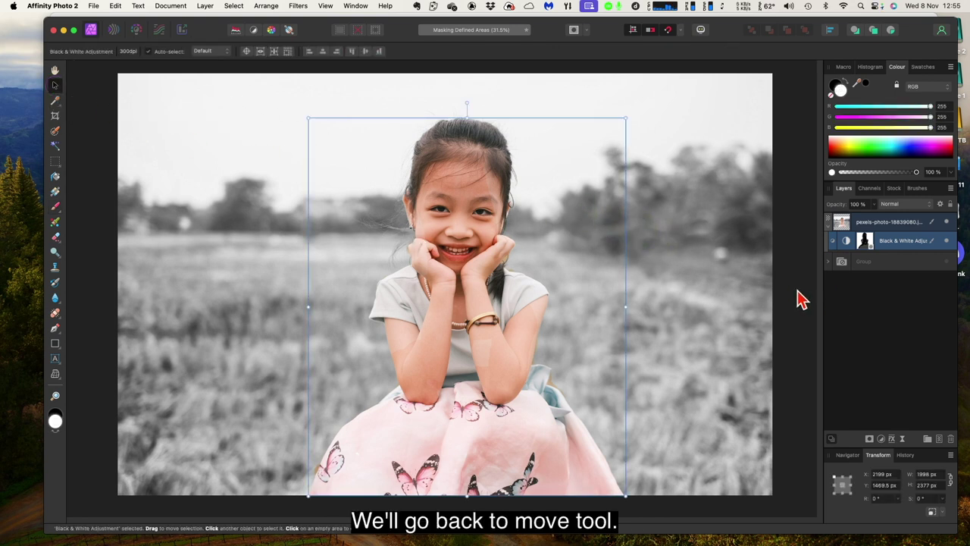
left_click(802, 300)
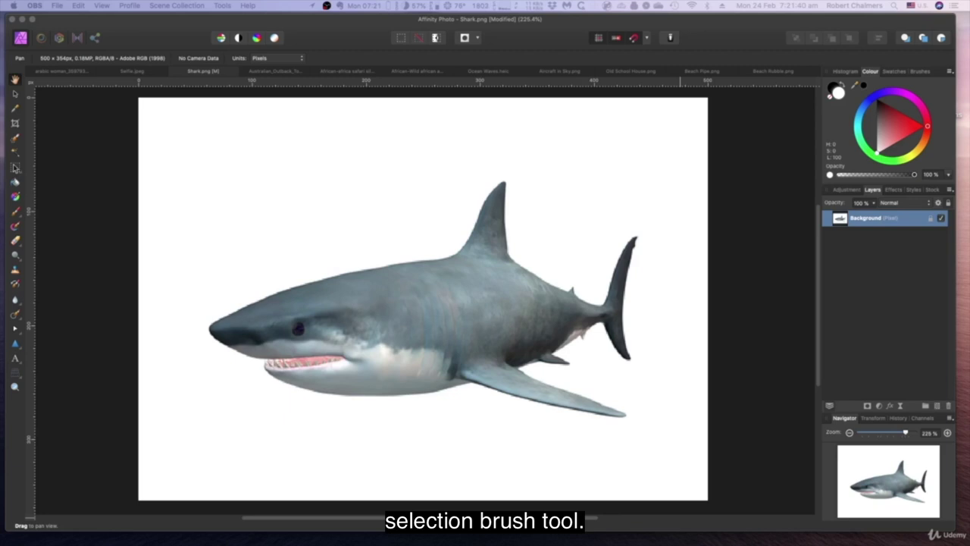
Step: Bring the Shark.png window into focus and pick the Selection Brush Tool
left_click(78, 189)
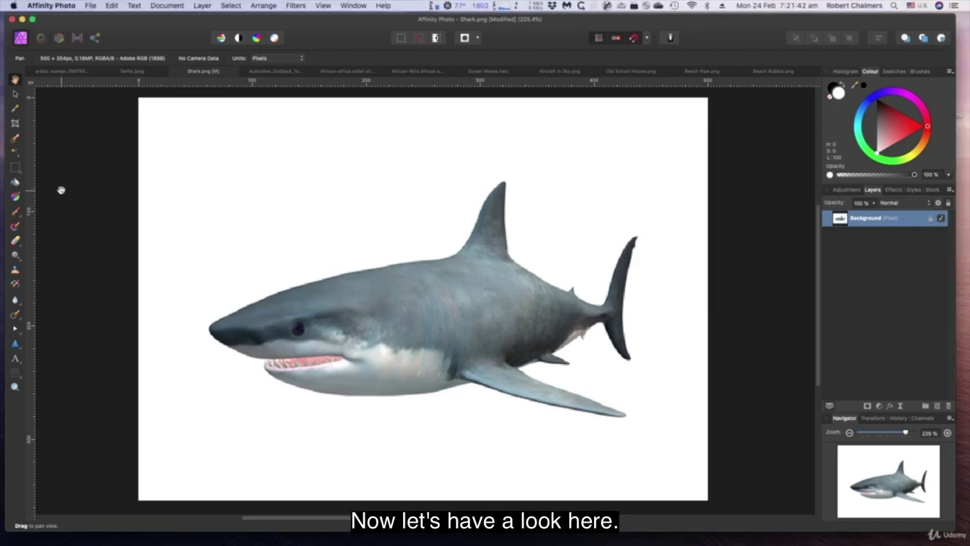
left_click(16, 139)
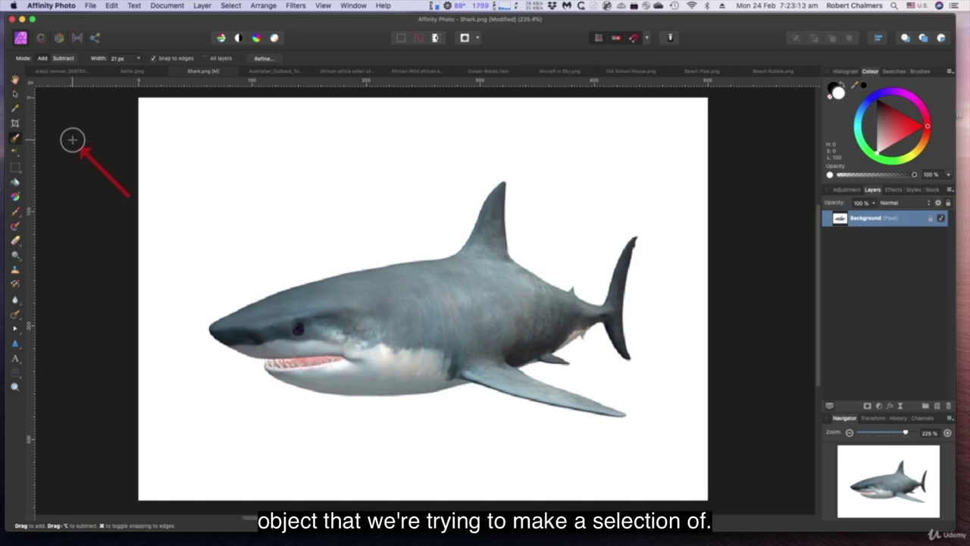
Step: Paint a selection stroke across the shark's head and body
scroll(73, 141, "down", 1)
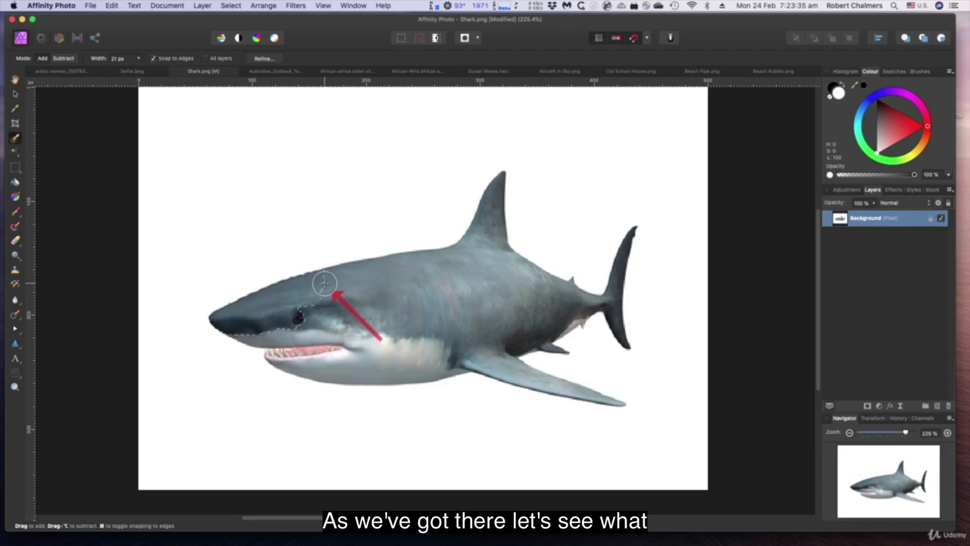
left_click_drag(328, 282, 456, 271)
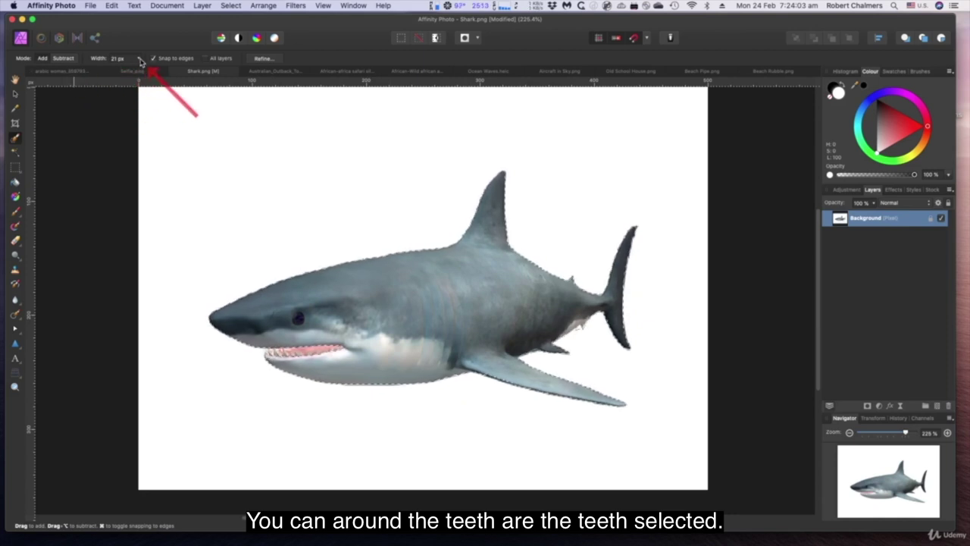
Step: Shrink the selection brush, subtract a spot near the shark's mouth, and return to Add mode
left_click_drag(140, 60, 130, 71)
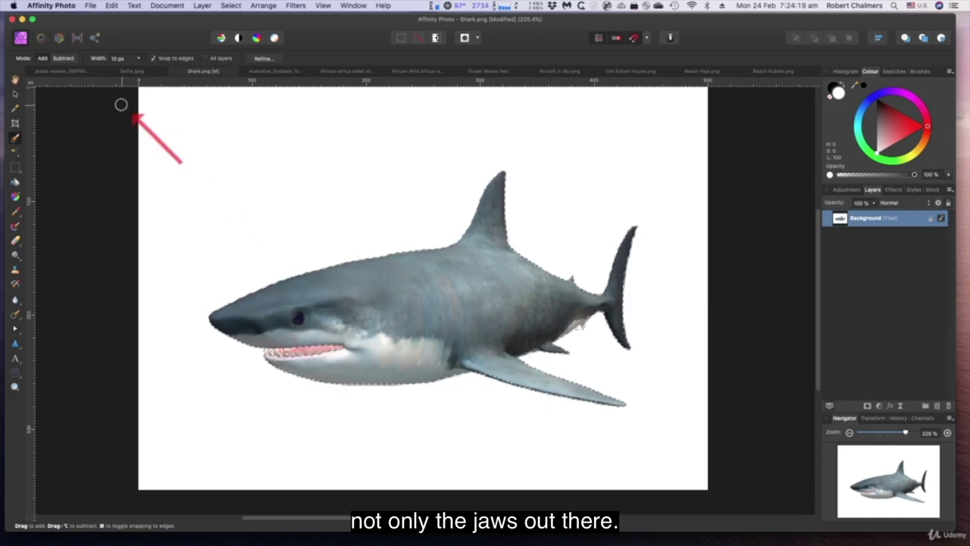
left_click(64, 58)
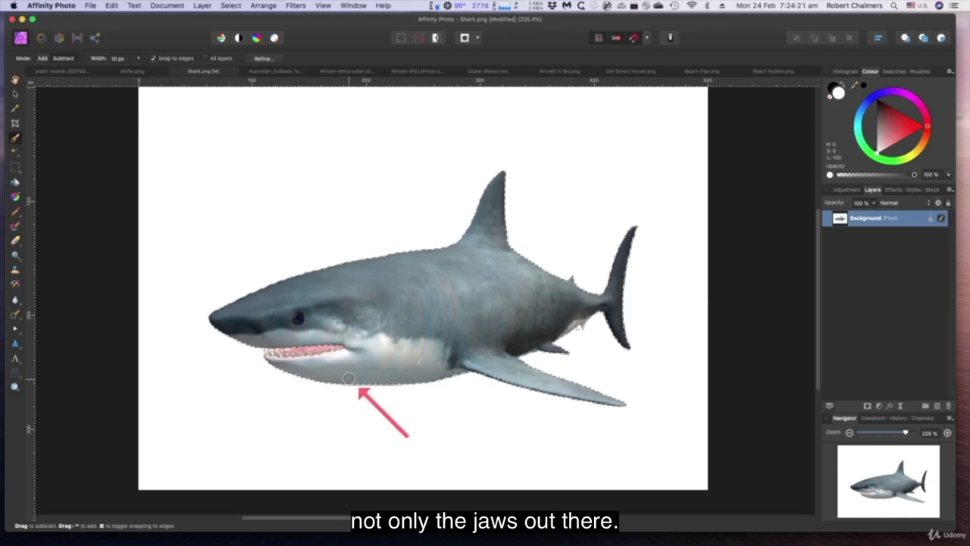
left_click(297, 348)
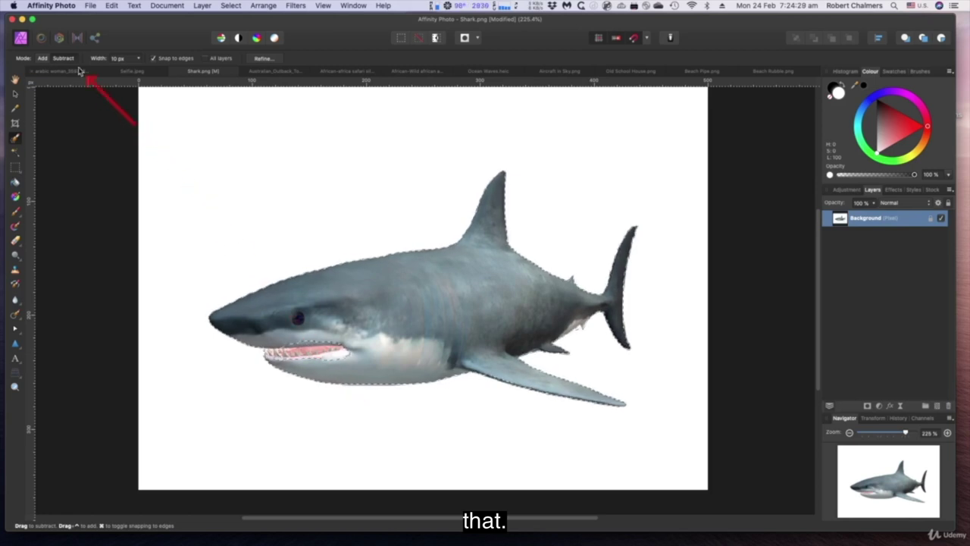
left_click(43, 58)
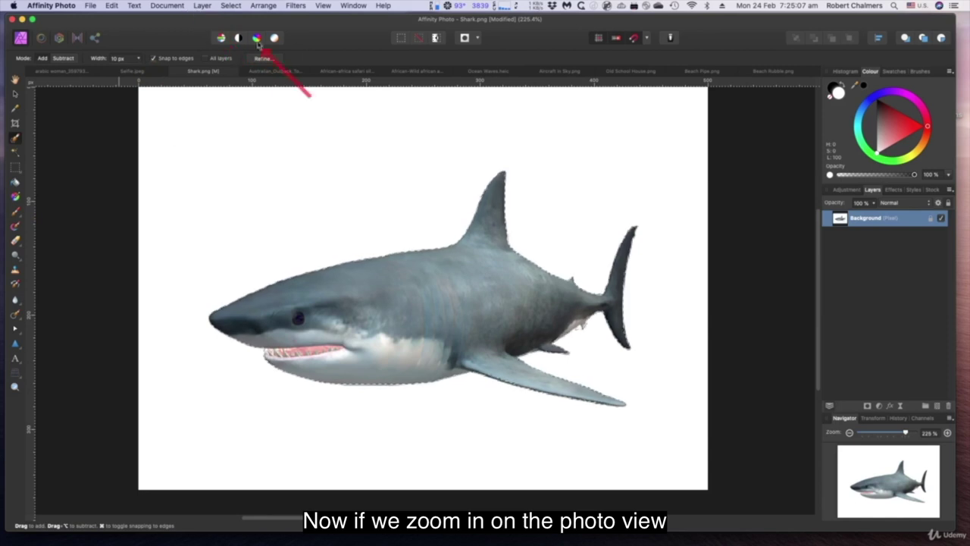
Step: Zoom in on the shark to 400% to examine its selection edges closely
left_click(323, 6)
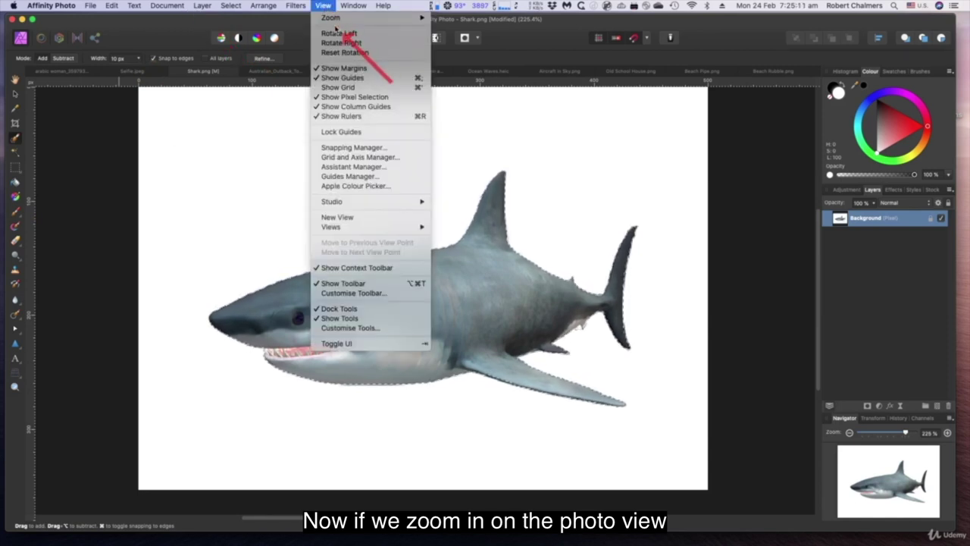
mouse_move(422, 19)
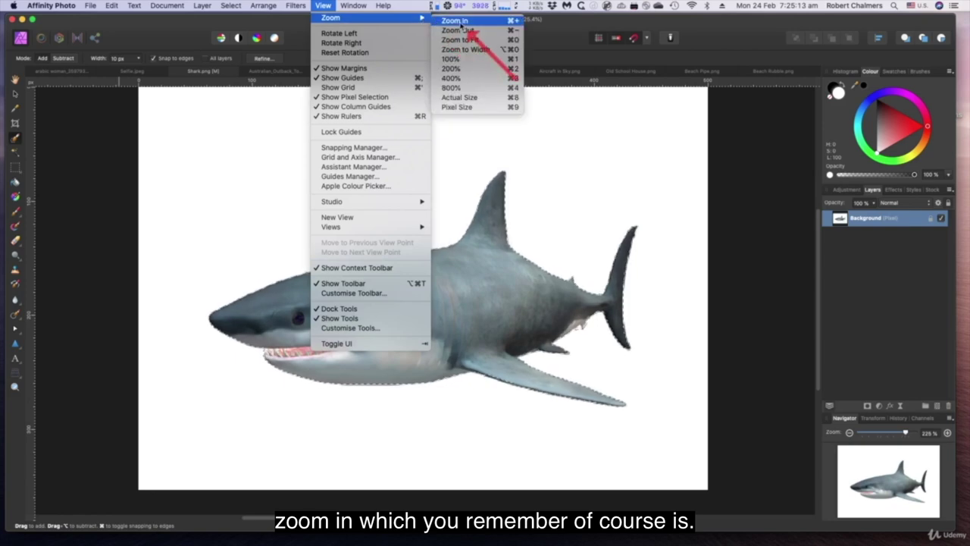
left_click(457, 22)
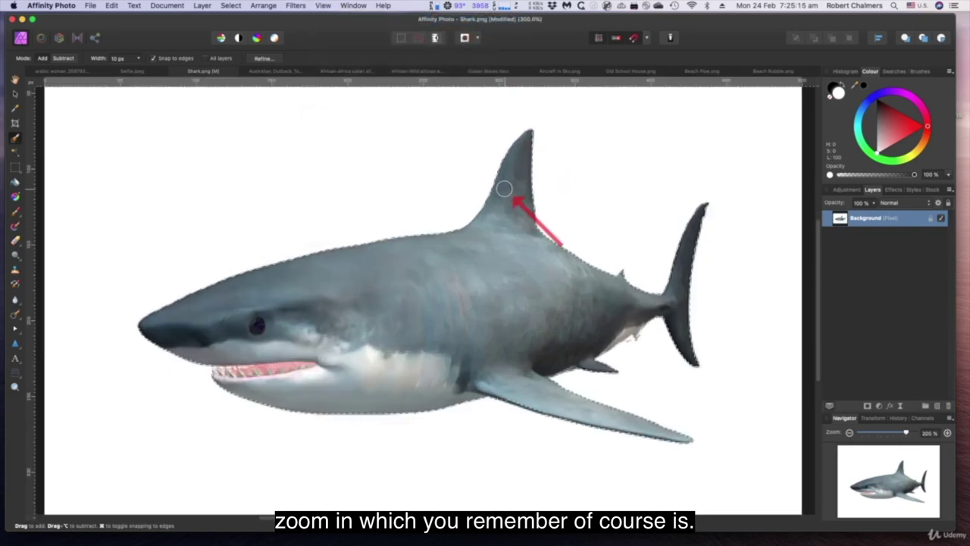
key("super+plus")
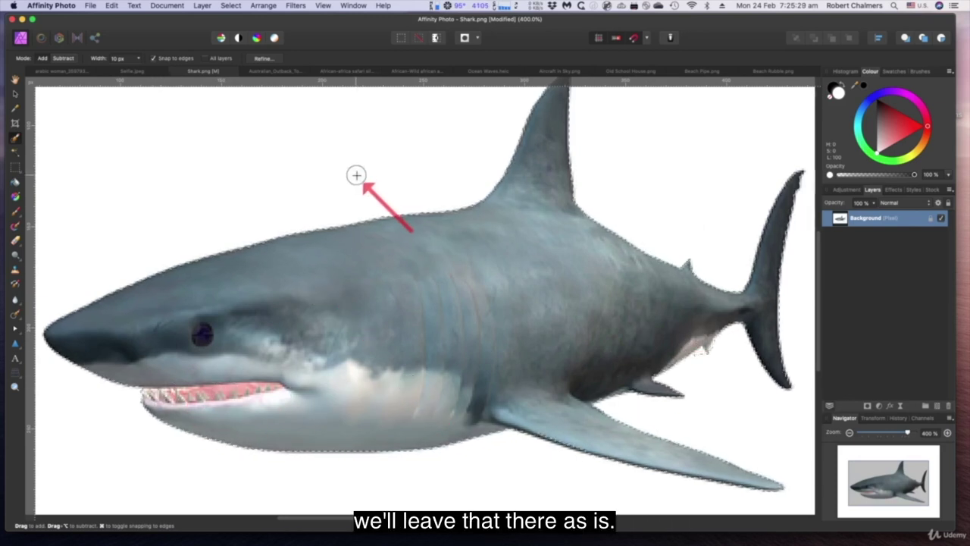
Step: Apply Refine Selection so the edge hugs the shark's tail, then zoom out to 300%
left_click(263, 59)
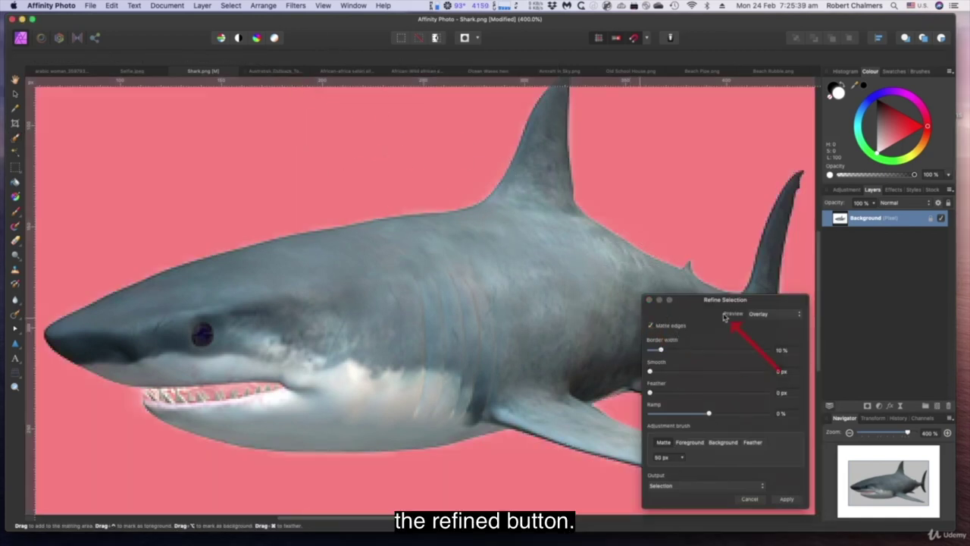
left_click_drag(721, 305, 828, 190)
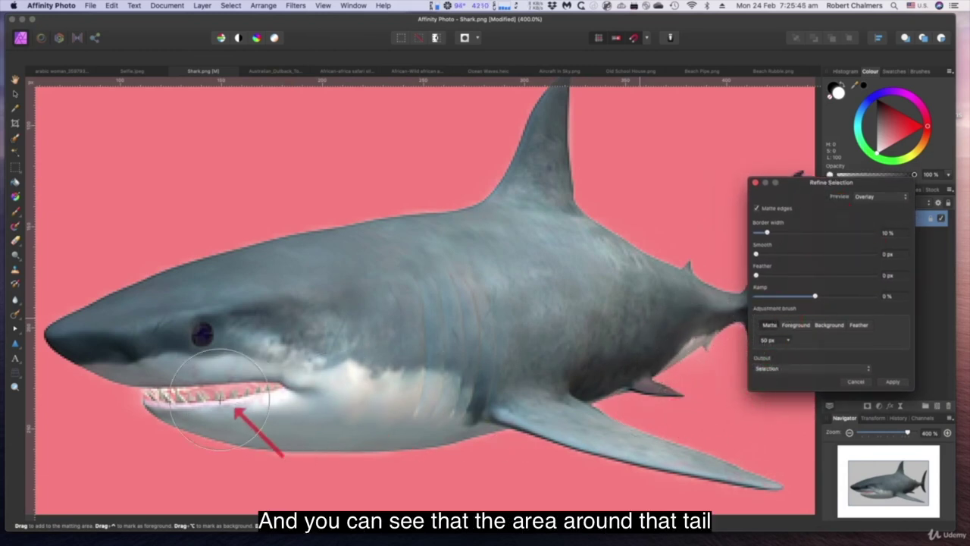
left_click(893, 383)
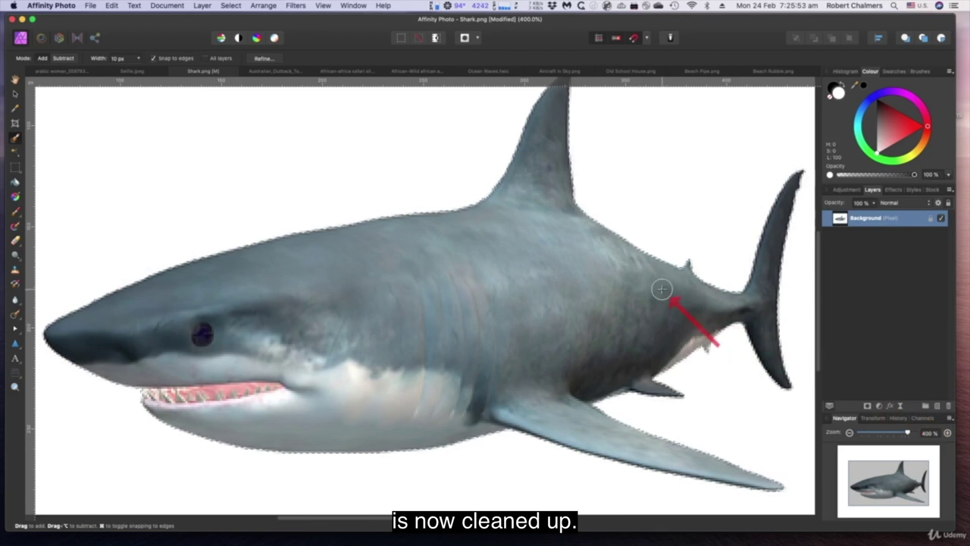
key("super+minus")
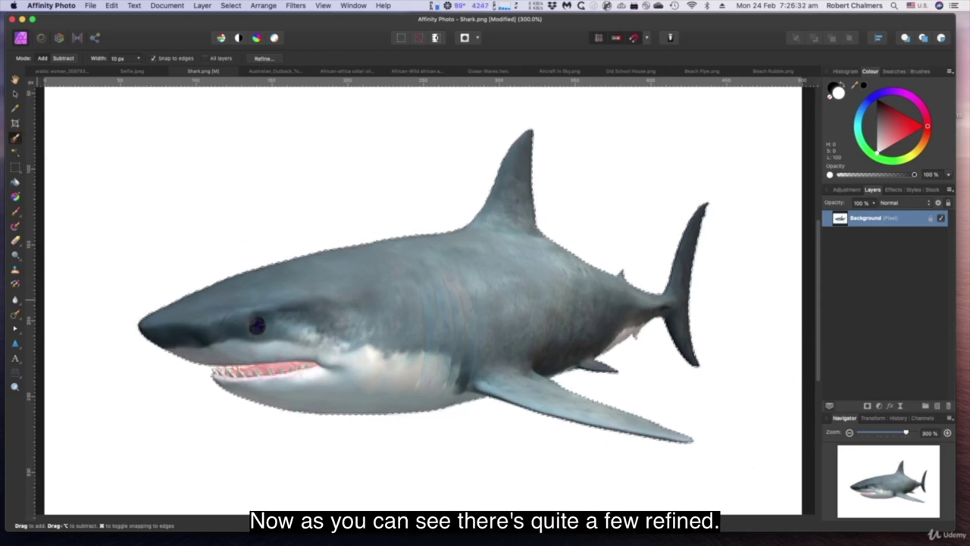
left_click(263, 59)
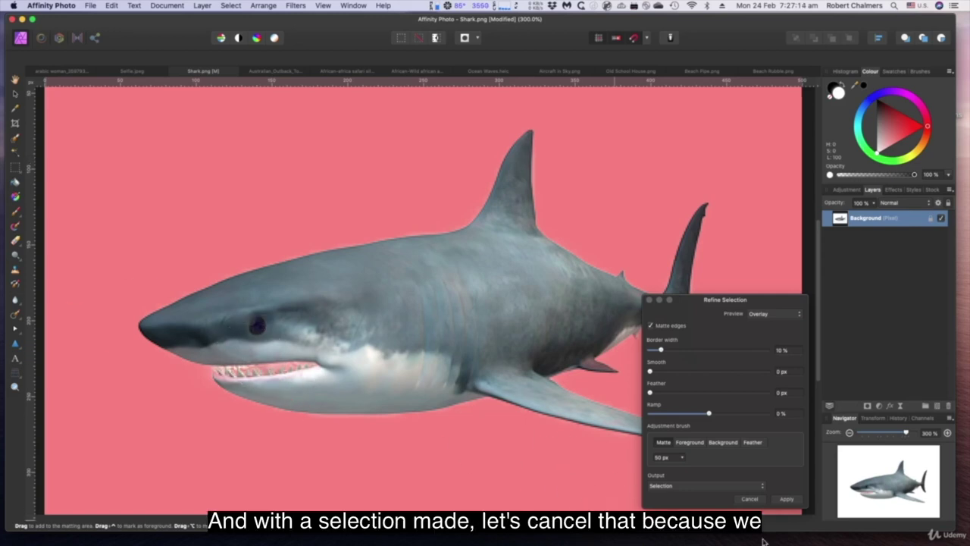
left_click(750, 499)
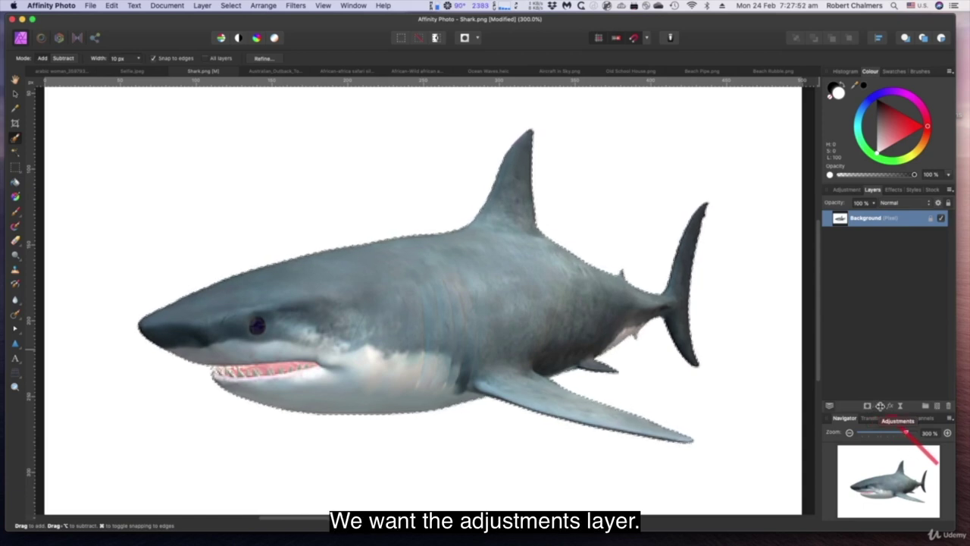
Step: Add a Recolour adjustment with hue 0° and saturation 100% to tint the selected shark red
left_click(880, 406)
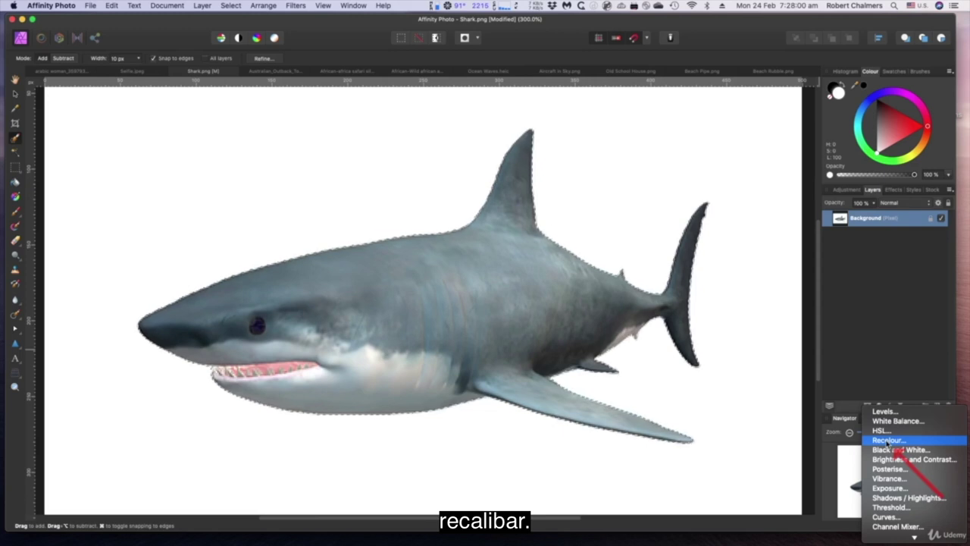
left_click(894, 441)
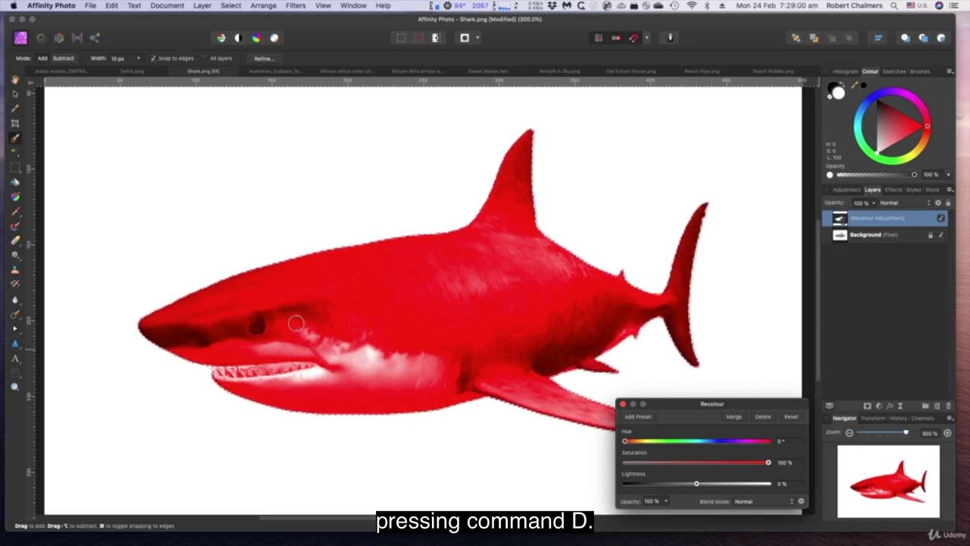
left_click(623, 405)
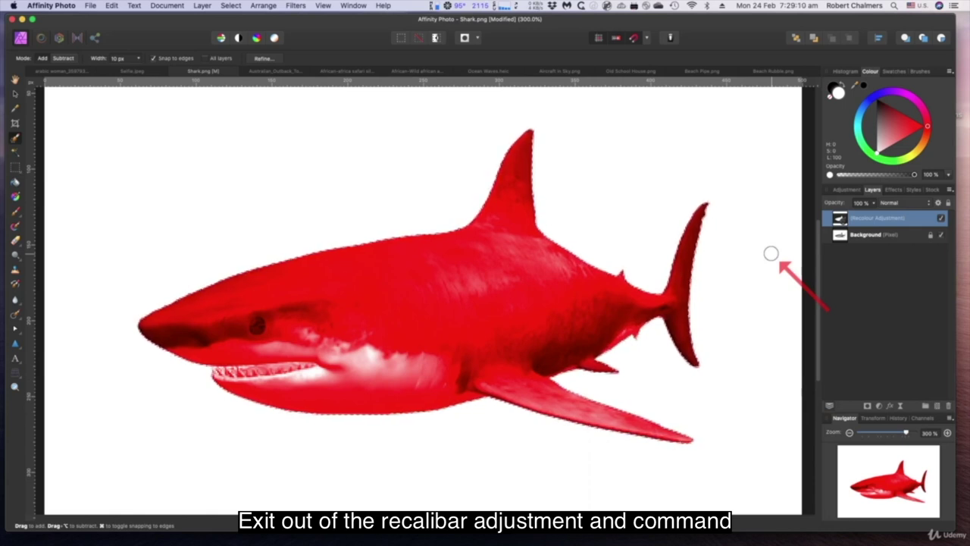
Step: Deselect the red shark, leaving the Recolour layer masked to its shape
key("super+d")
key("super+d")
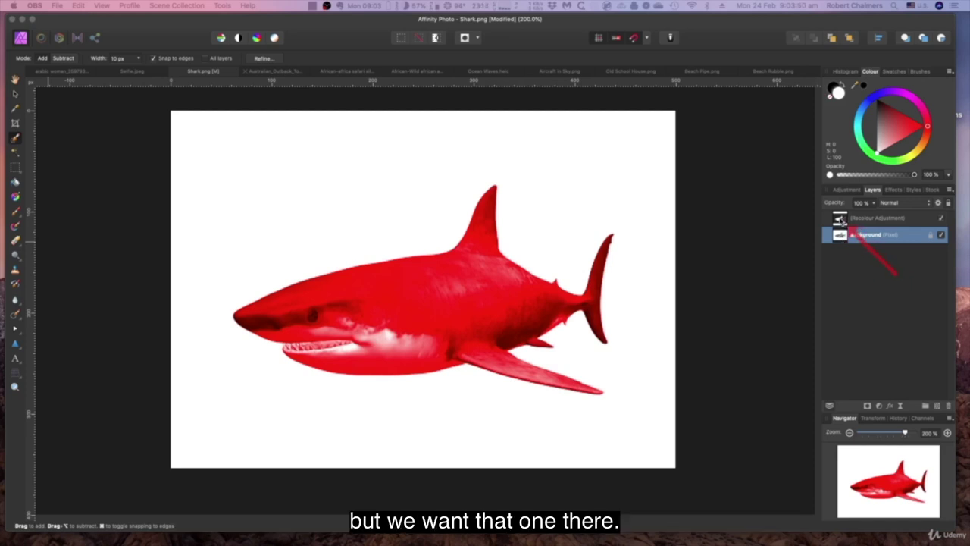
Step: Reload the shark's outline as a selection from the Recolour Adjustment layer's thumbnail
left_click(841, 220)
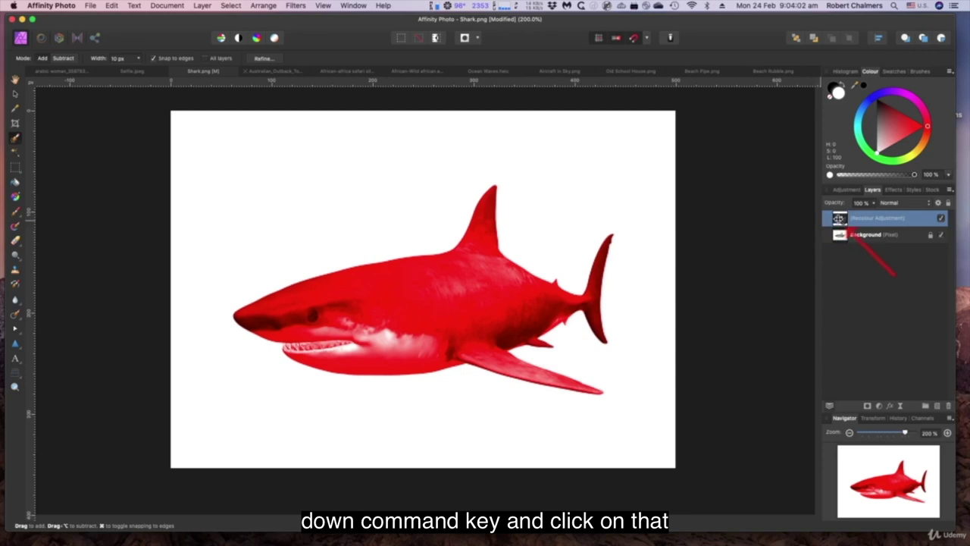
left_click(840, 219, "super")
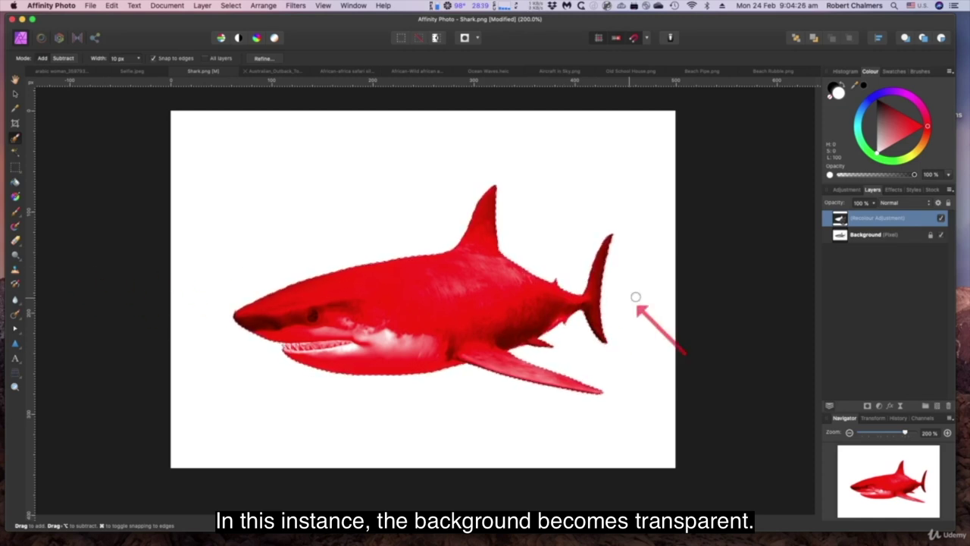
Step: Mask the Background layer so the white surroundings vanish around the red shark
left_click(844, 238)
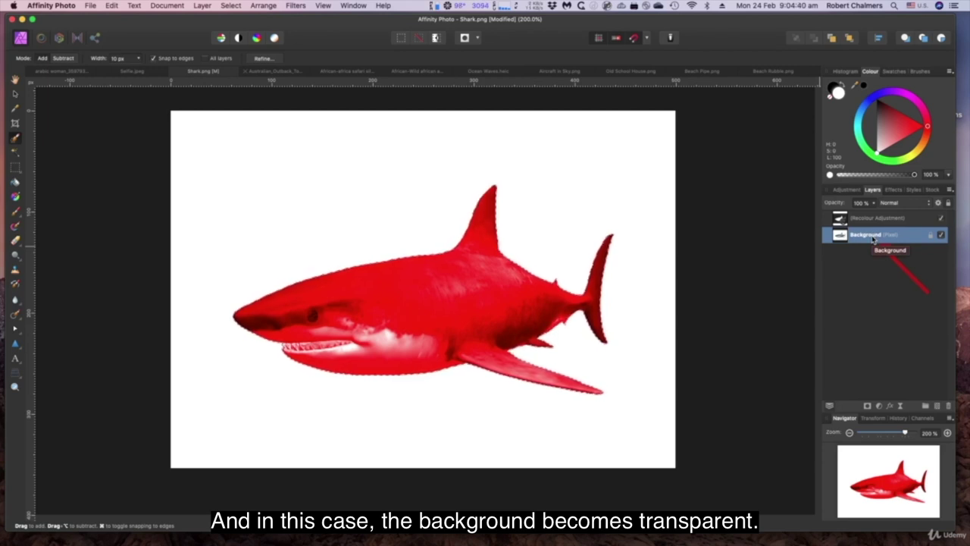
left_click(867, 406)
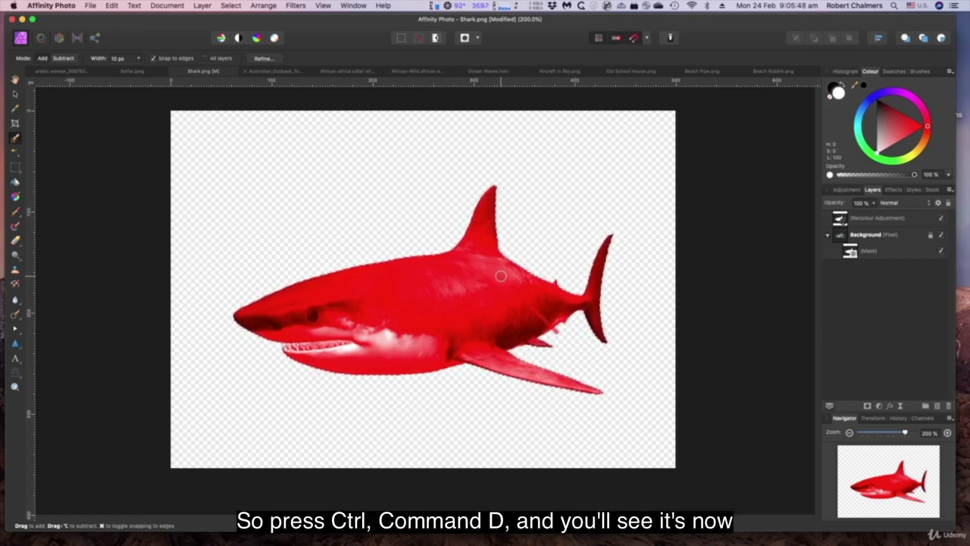
Step: Clear the marching-ants selection around the isolated red shark
key("super+d")
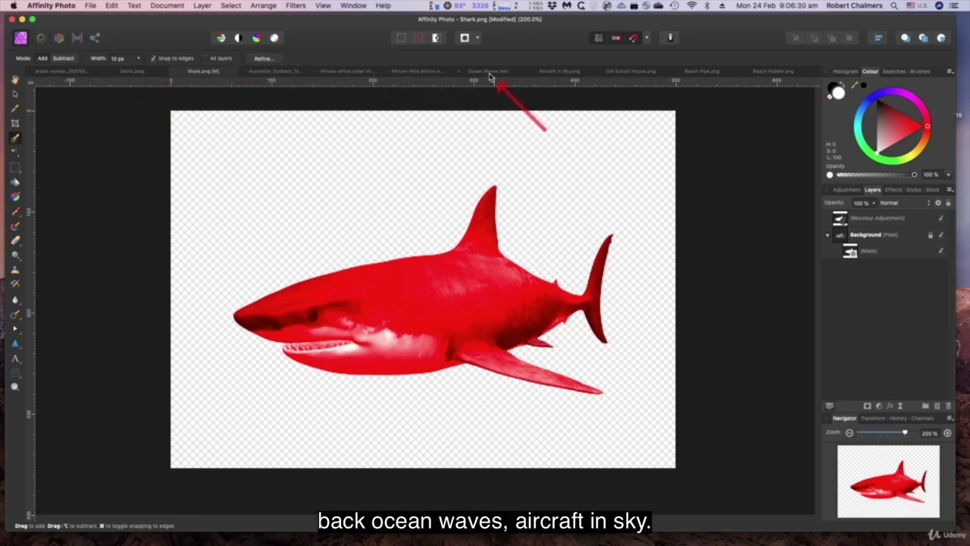
left_click(562, 73)
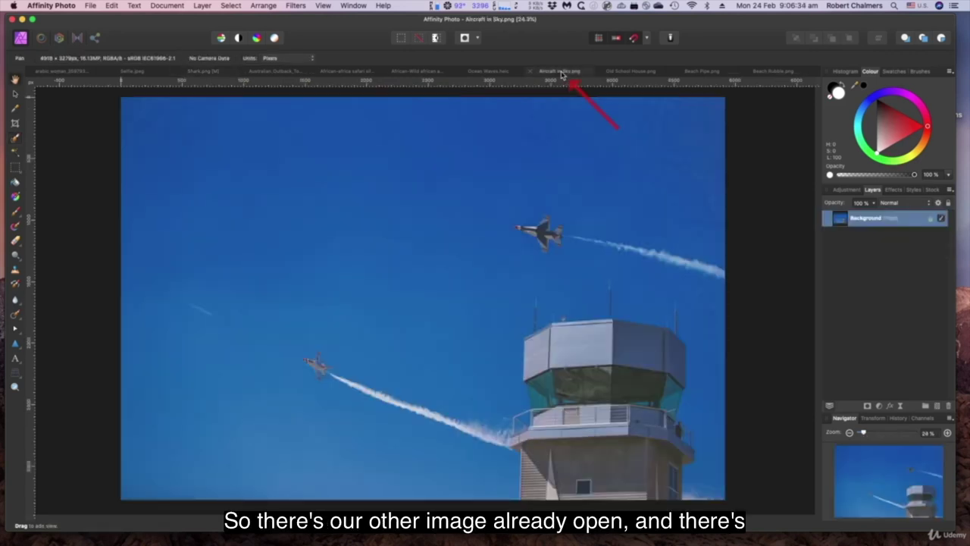
left_click(209, 76)
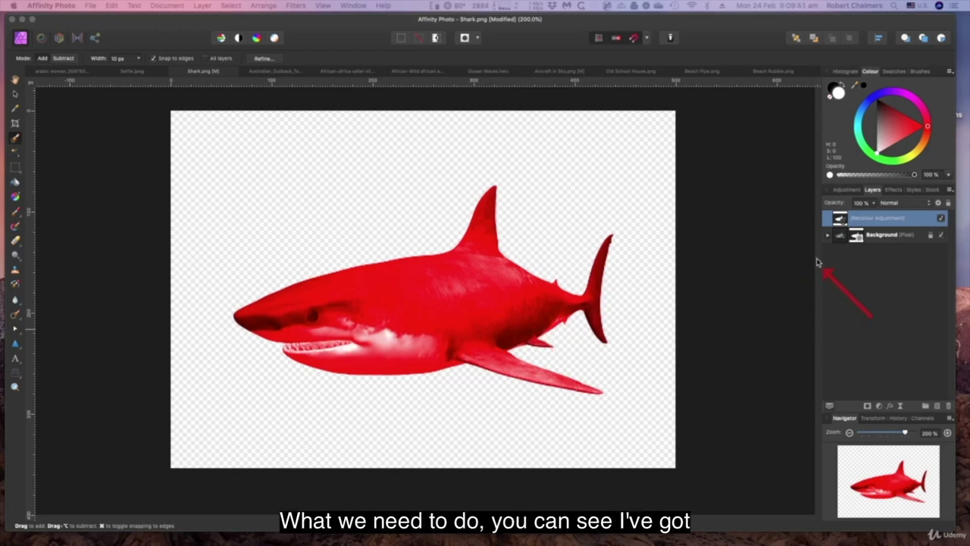
left_click(827, 235)
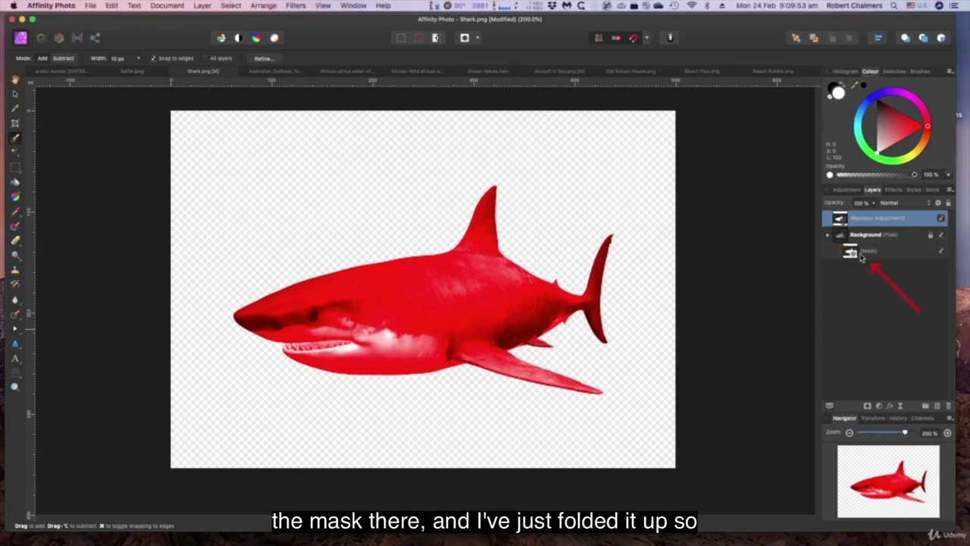
left_click(828, 236)
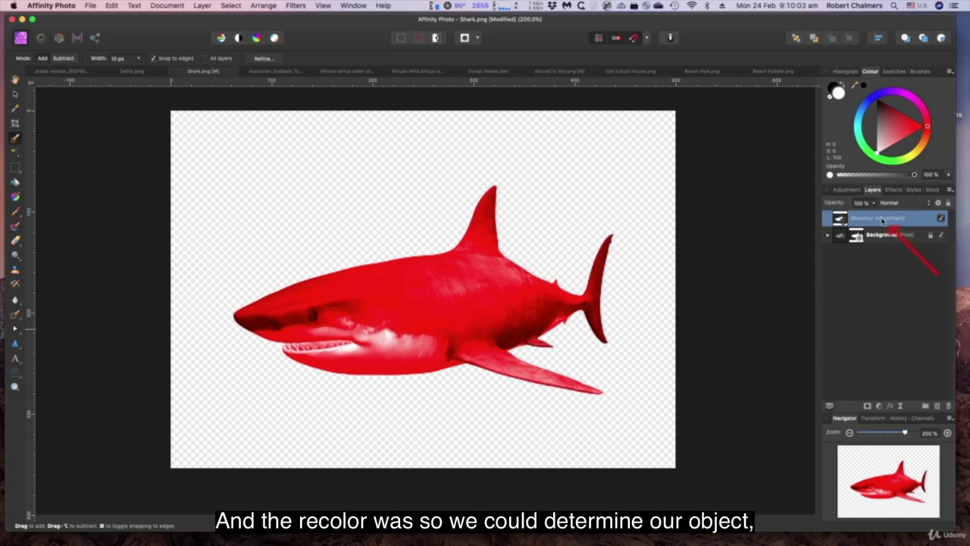
Step: Turn off the Recolour Adjustment so the shark shows grey, then select the Background pixel layer
left_click(942, 219)
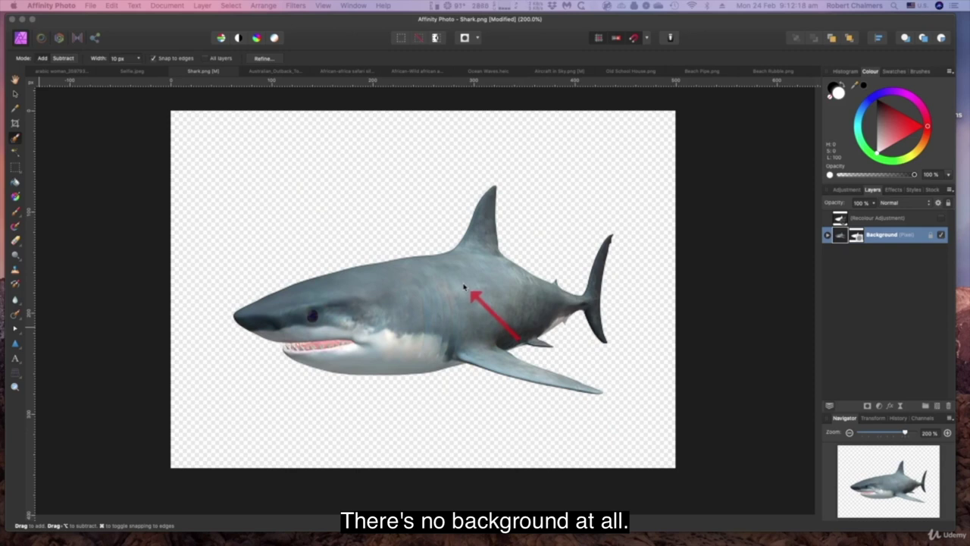
left_click(827, 235)
left_click(827, 235)
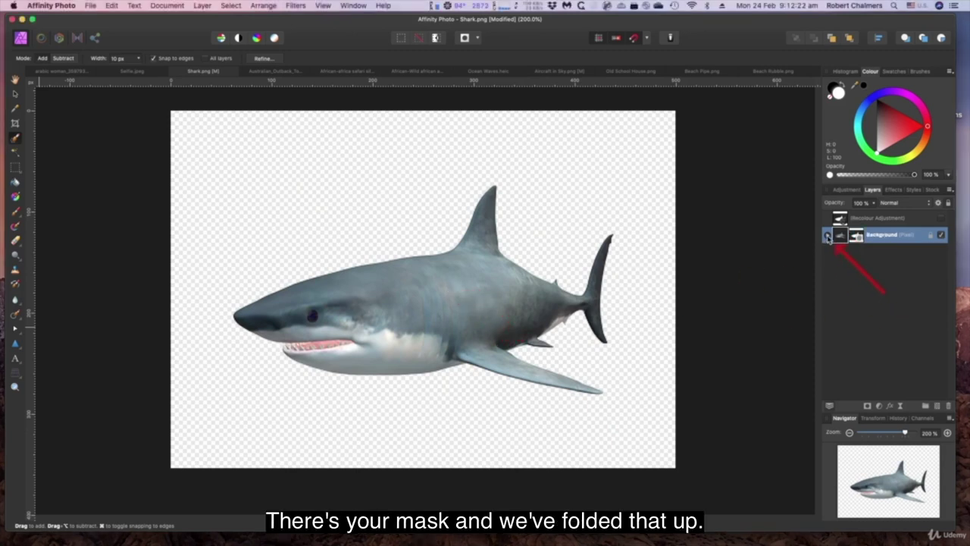
left_click(882, 219)
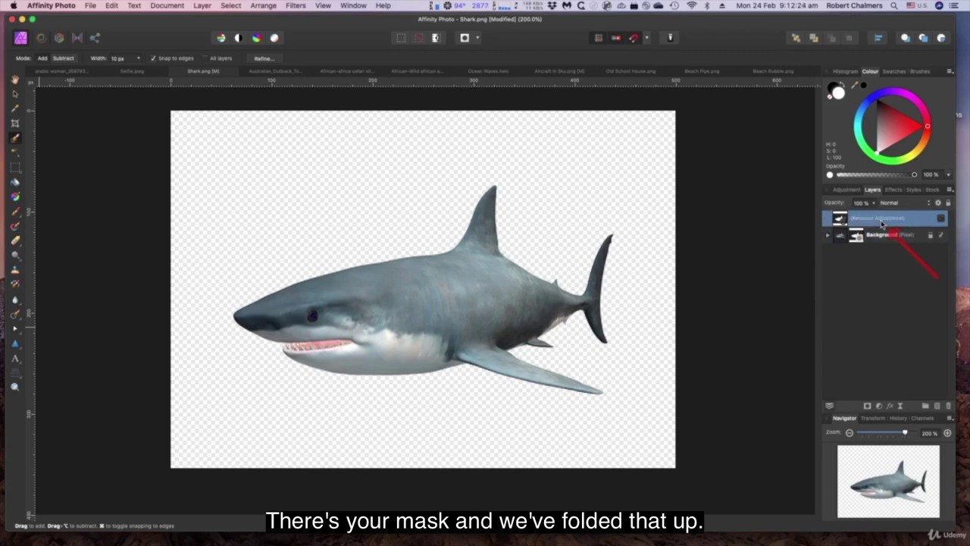
left_click(942, 219)
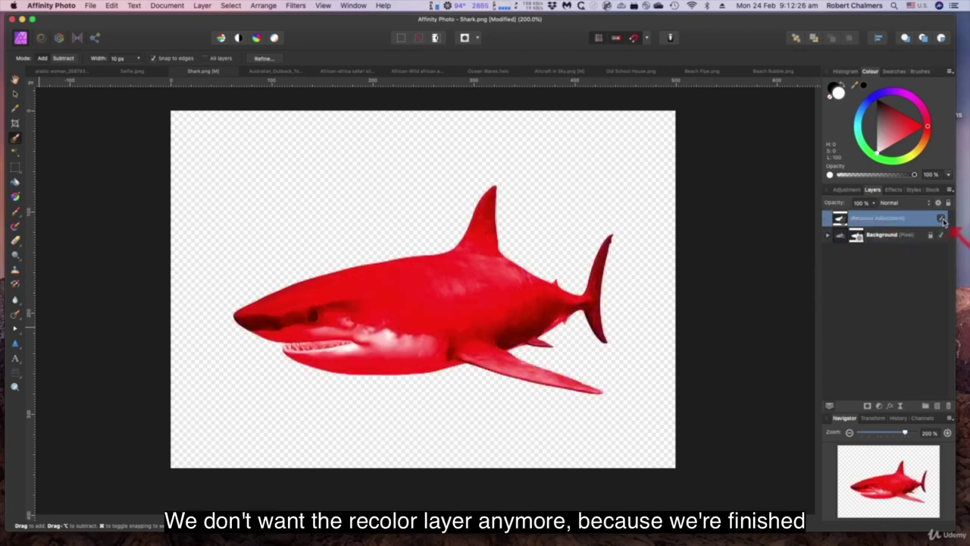
left_click(942, 219)
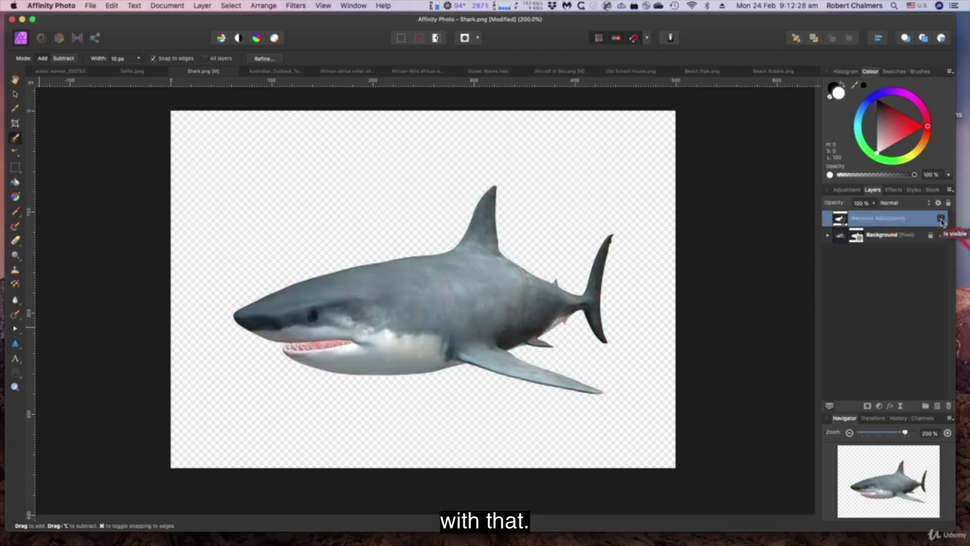
left_click(942, 219)
left_click(942, 219)
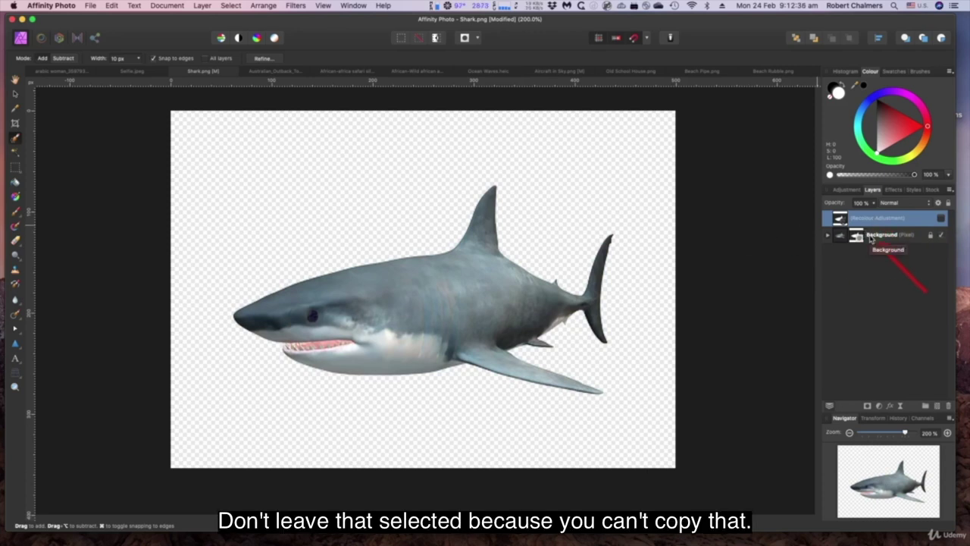
left_click(872, 236)
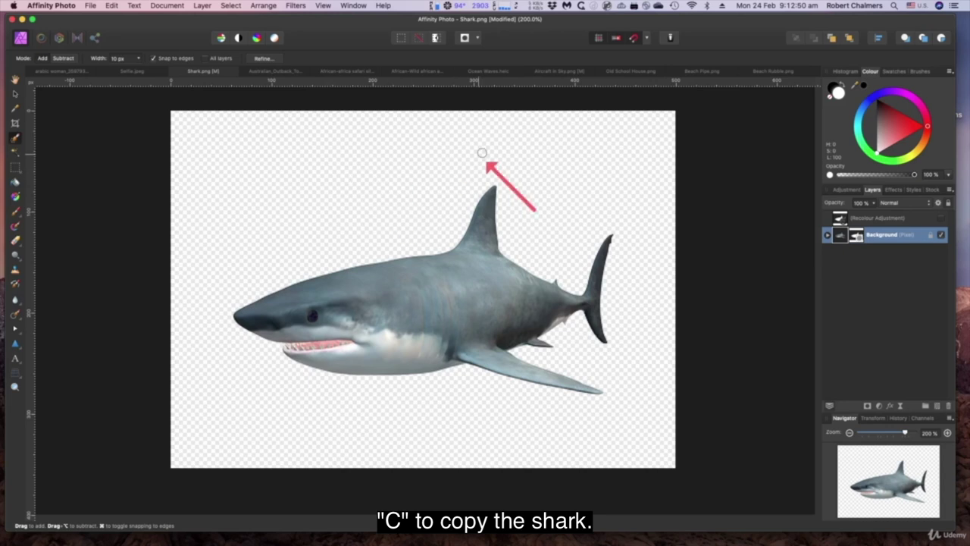
Step: Paste the shark into Aircraft in Sky, then move and resize it between the jets above the tower
left_click(547, 73)
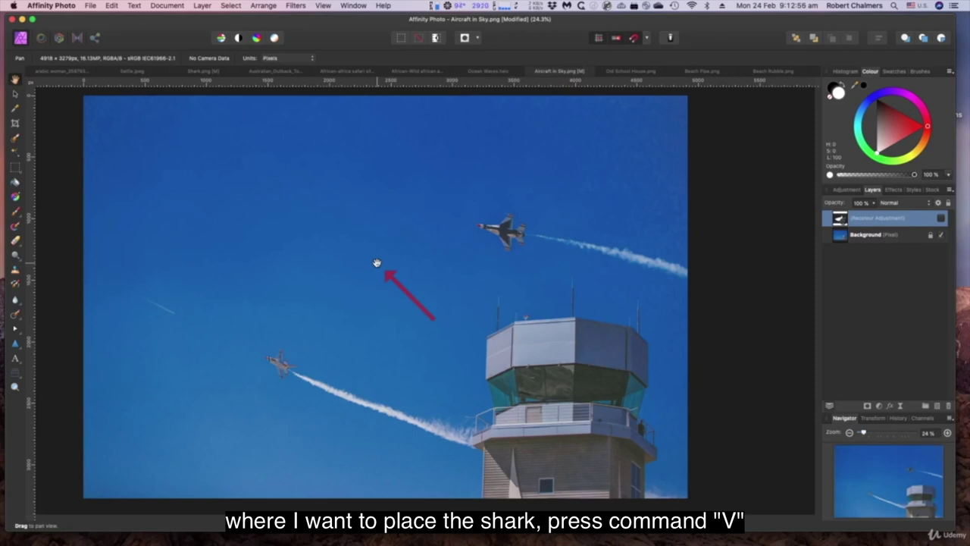
key("super+v")
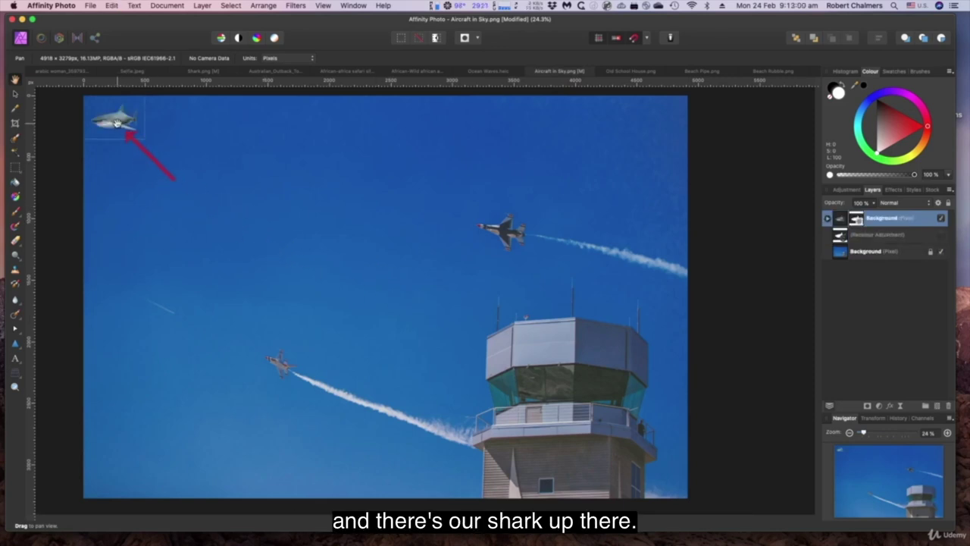
left_click(19, 95)
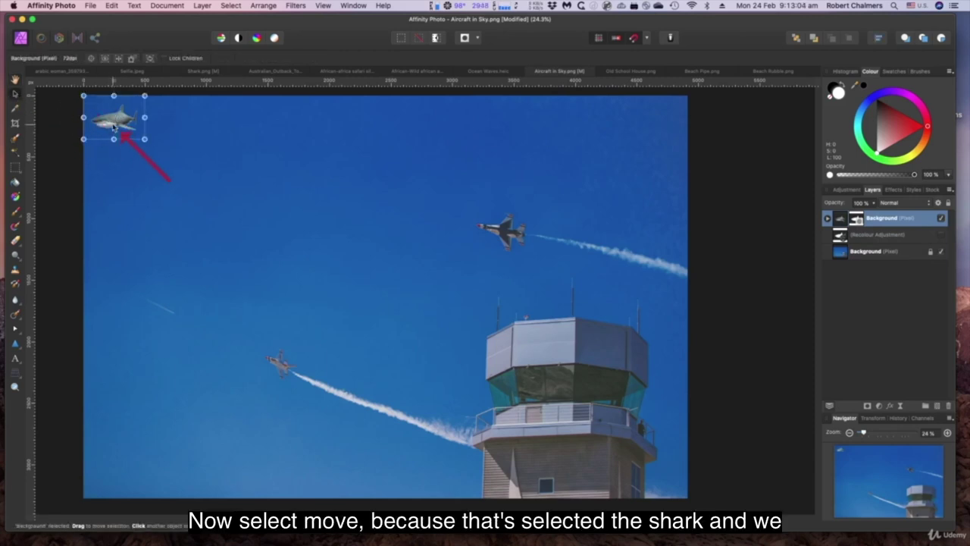
left_click_drag(112, 121, 357, 254)
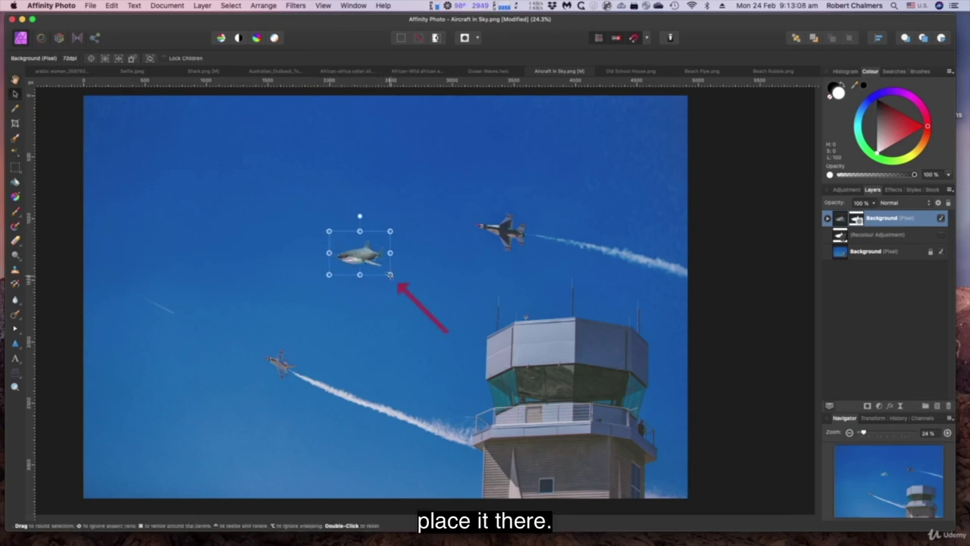
left_click_drag(392, 276, 452, 319)
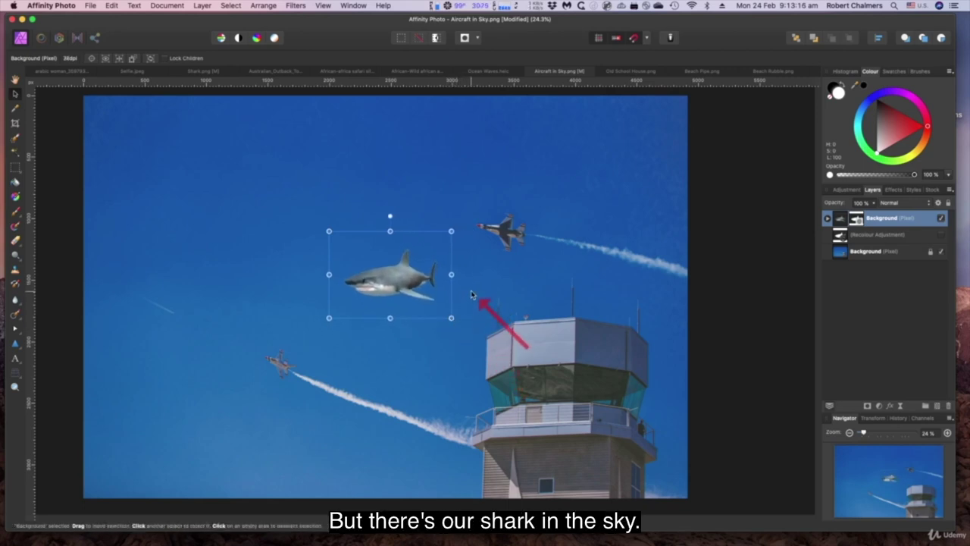
left_click(471, 295)
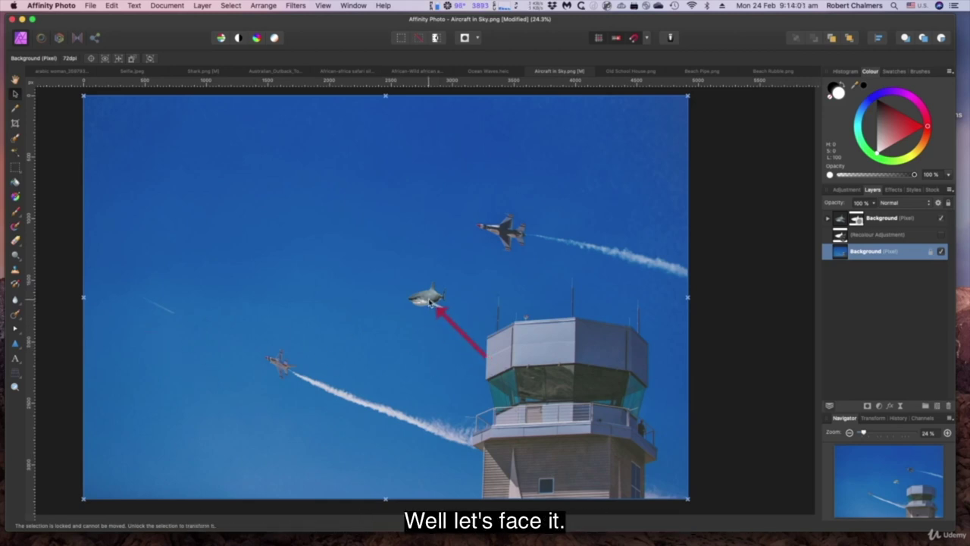
Step: Drag the shark around the sky into place beside the control tower, then deselect
left_click(430, 301)
left_click_drag(428, 300, 289, 185)
left_click(340, 308)
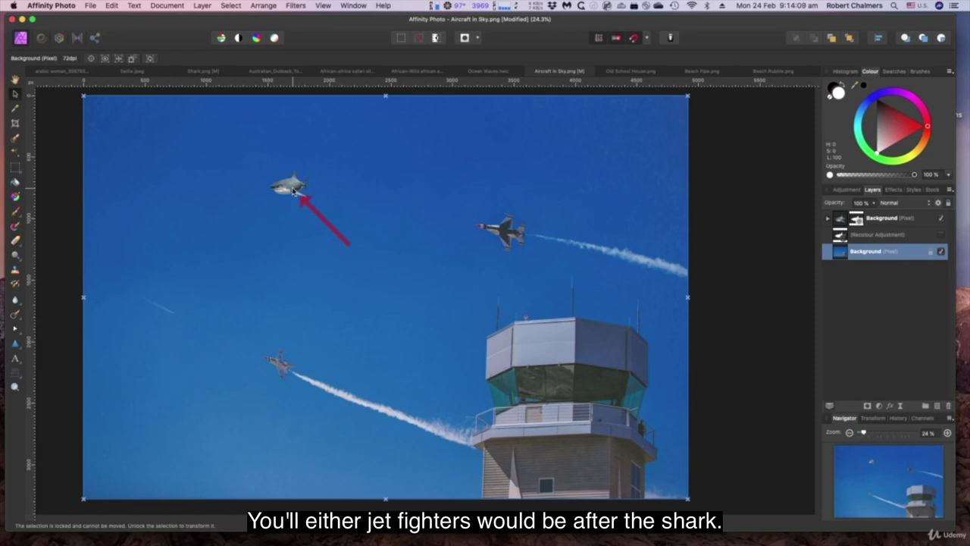
left_click_drag(292, 192, 272, 239)
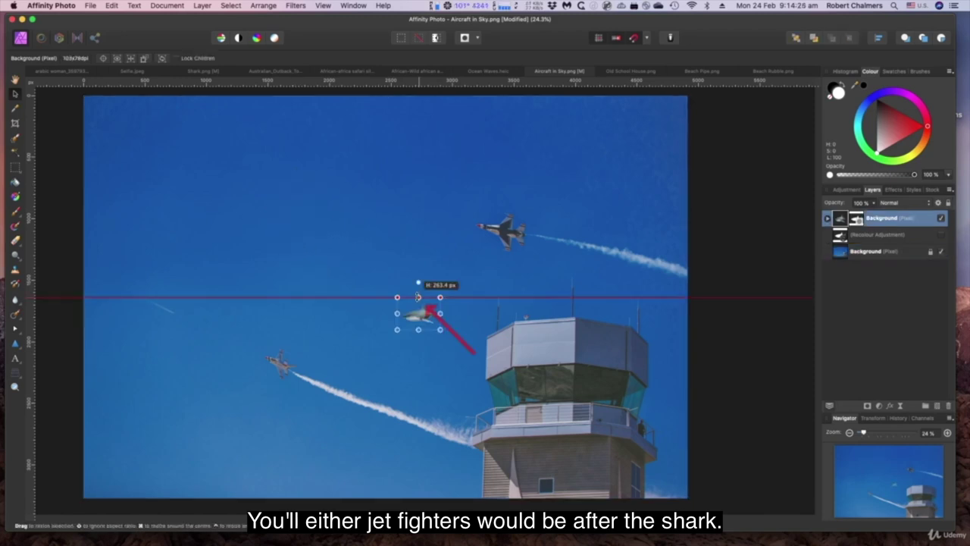
left_click_drag(422, 298, 425, 300)
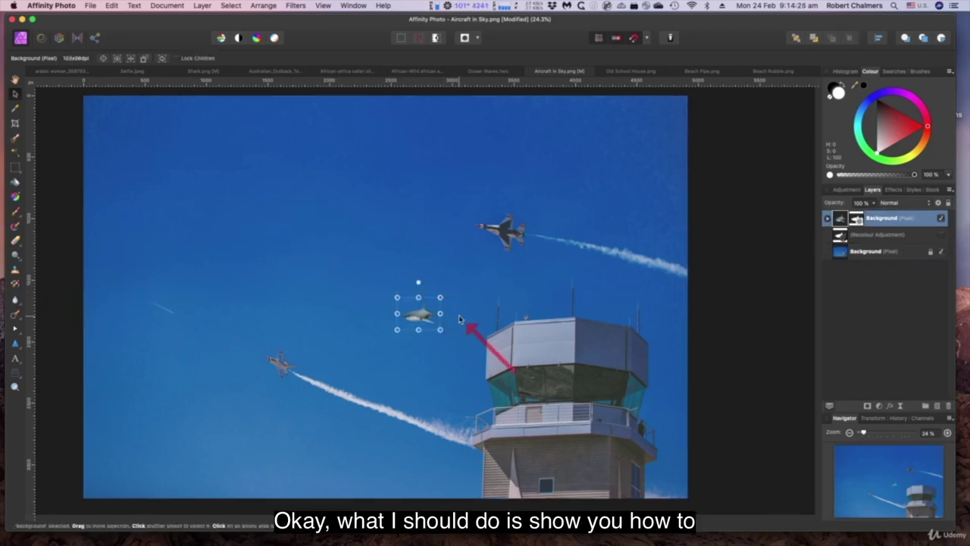
key("ctrl+d")
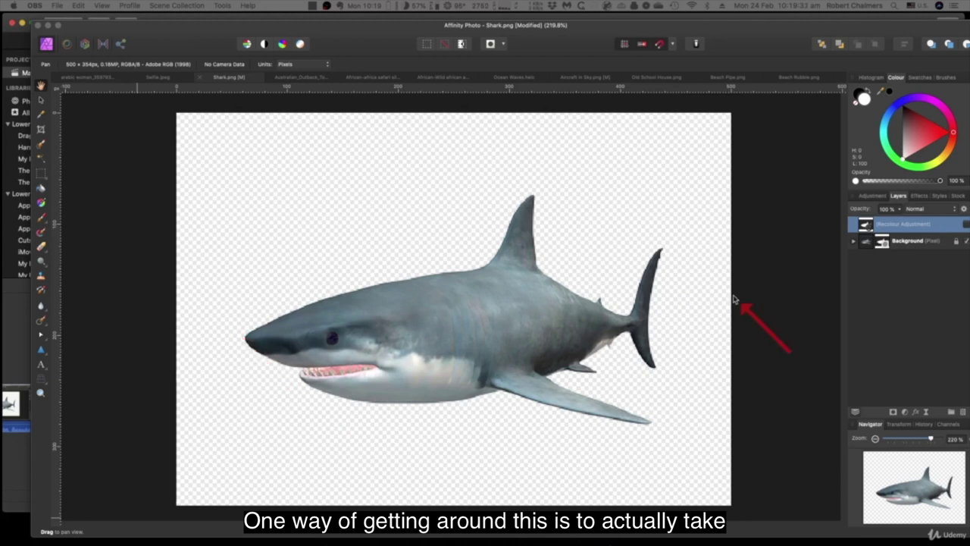
left_click(914, 241)
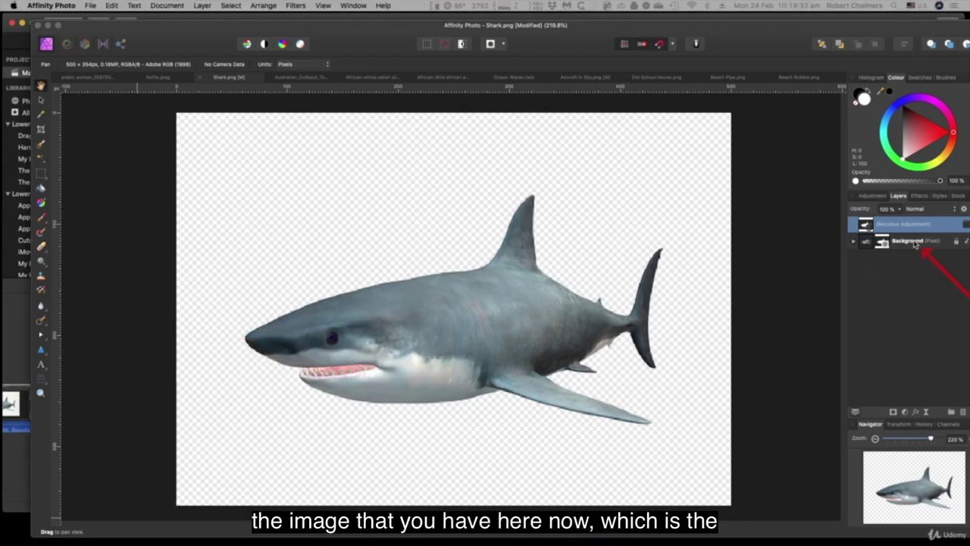
left_click(965, 241)
left_click(966, 241)
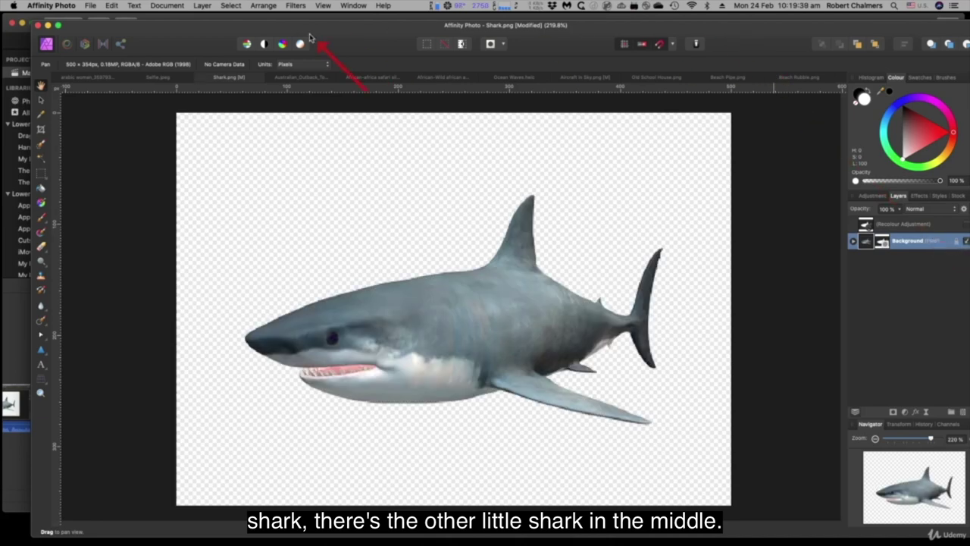
left_click_drag(309, 37, 282, 25)
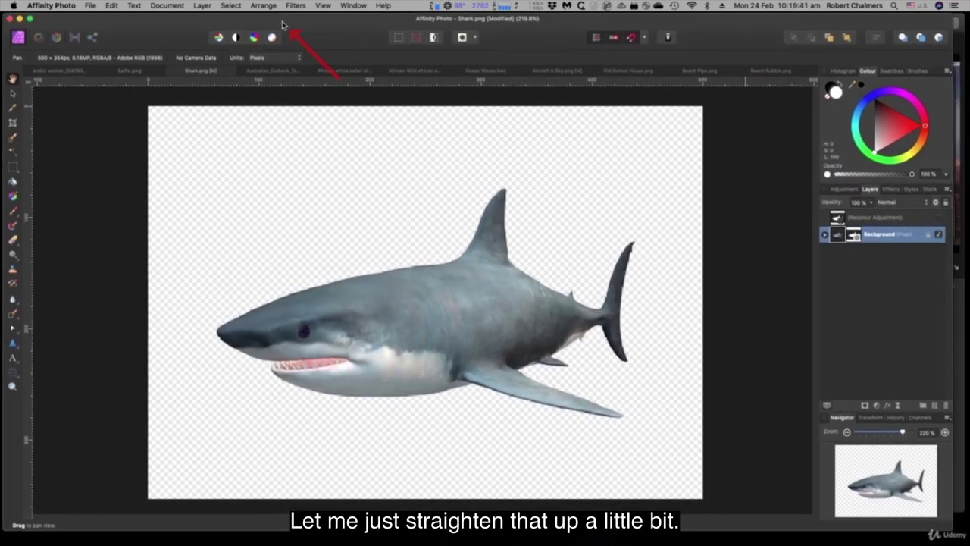
Step: Crop the shark image to 383 × 217 px from the top-left, bottom and right
left_click(12, 123)
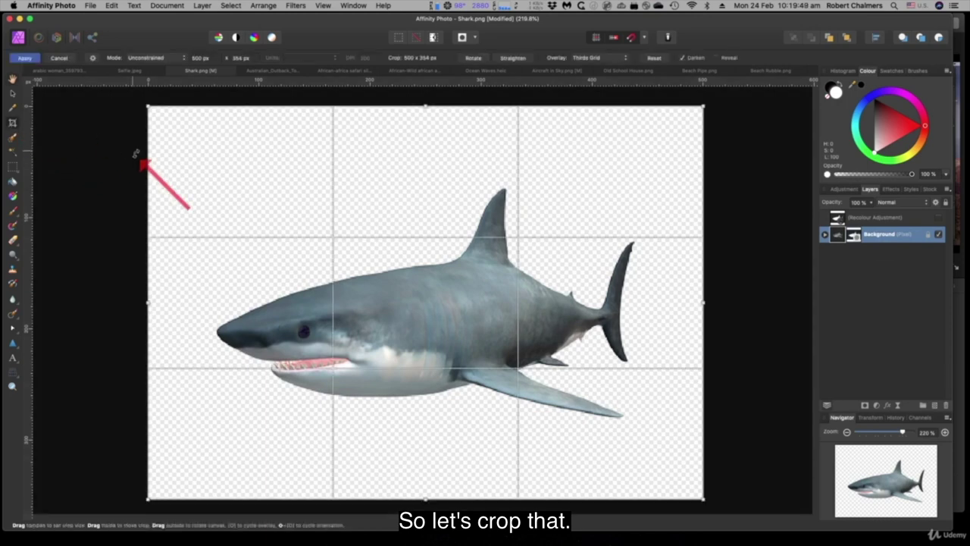
left_click_drag(148, 106, 209, 183)
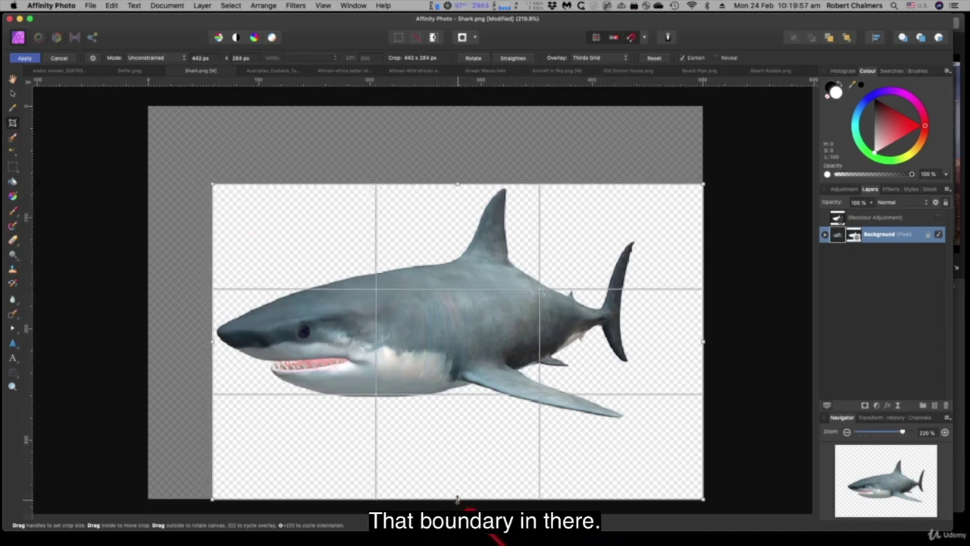
left_click_drag(457, 499, 448, 424)
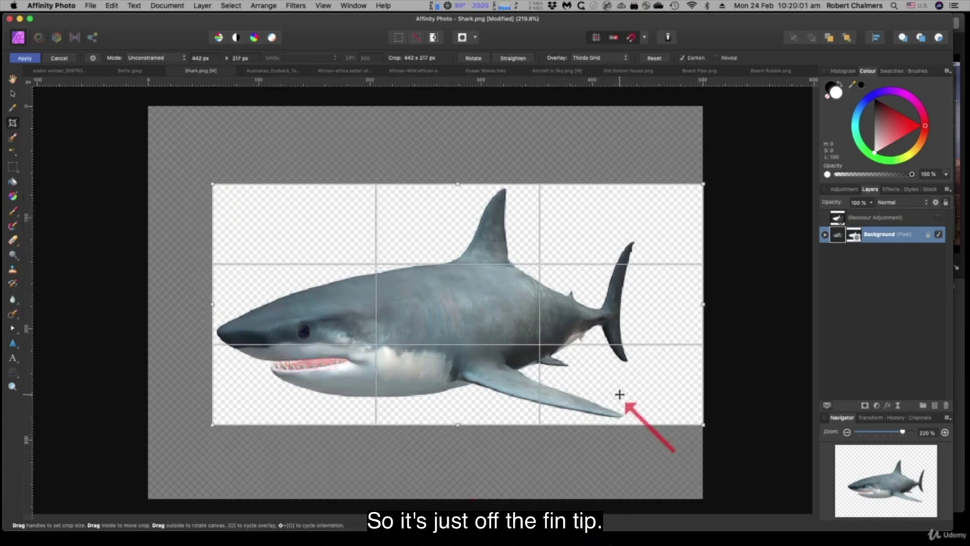
left_click_drag(703, 304, 637, 303)
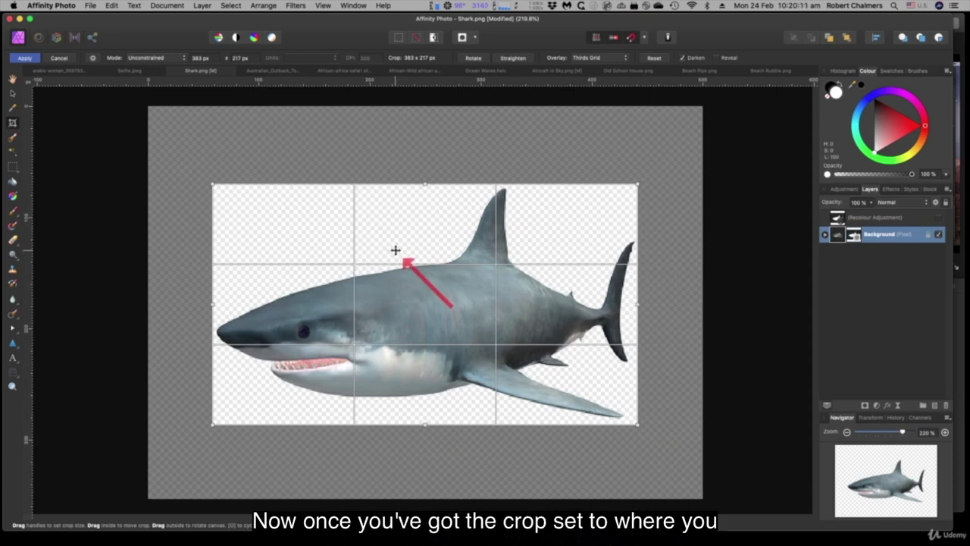
Step: Apply the 383 × 217 px crop, Copy Merged the shark, and return to Aircraft in Sky
left_click(25, 58)
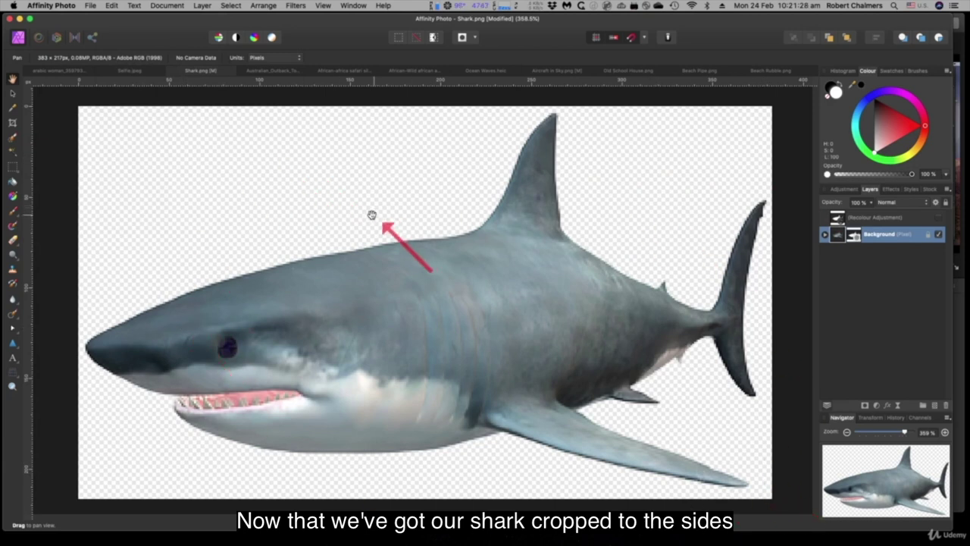
left_click(114, 7)
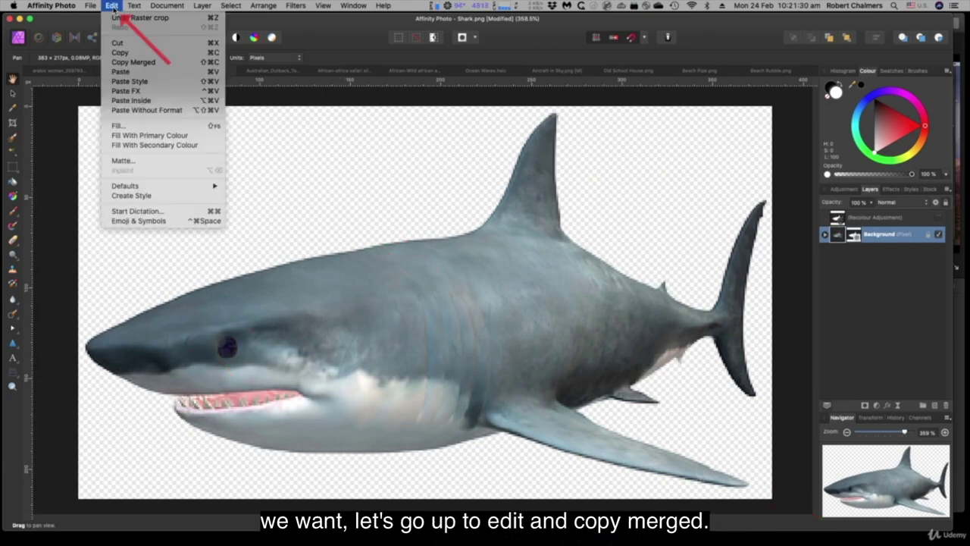
left_click(161, 64)
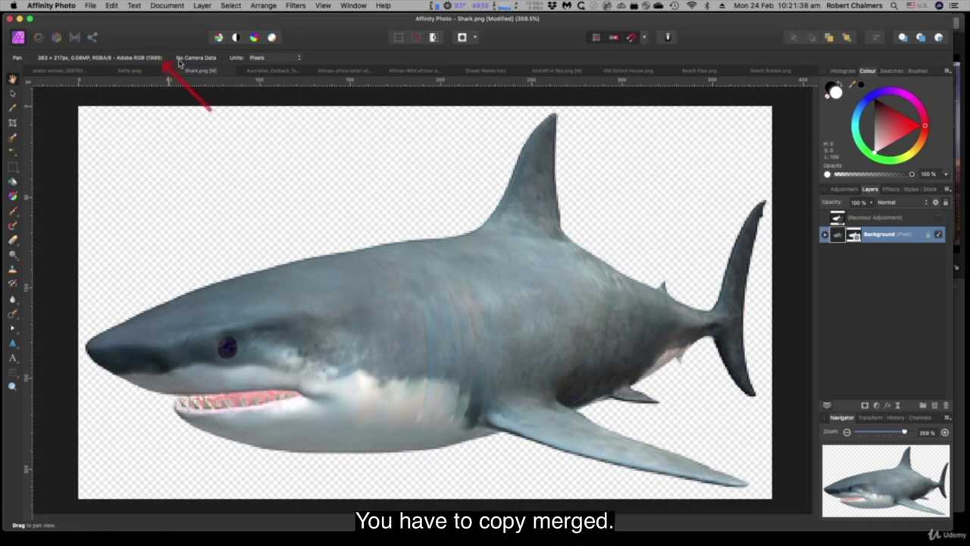
left_click(557, 70)
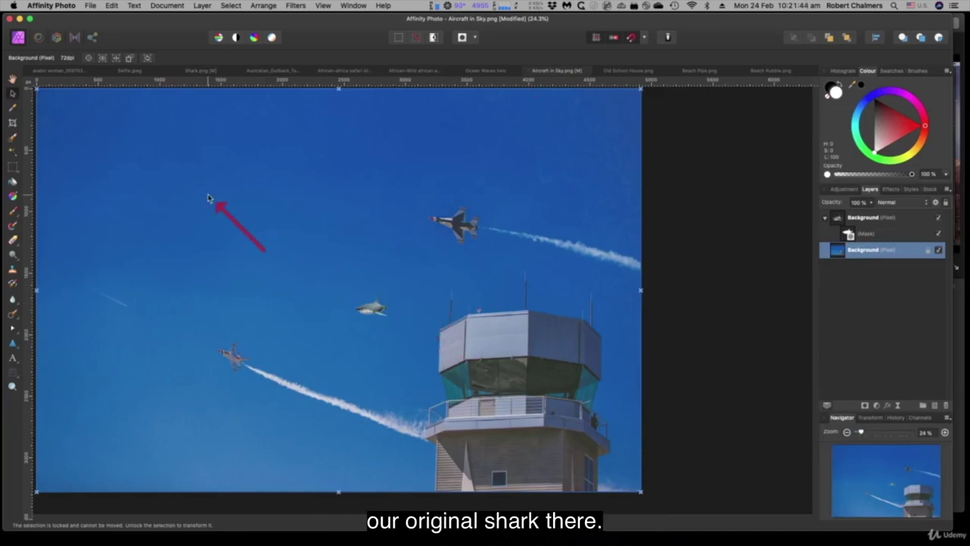
Step: Paste the cropped shark as a new layer and move it into the upper-left sky
left_click(111, 6)
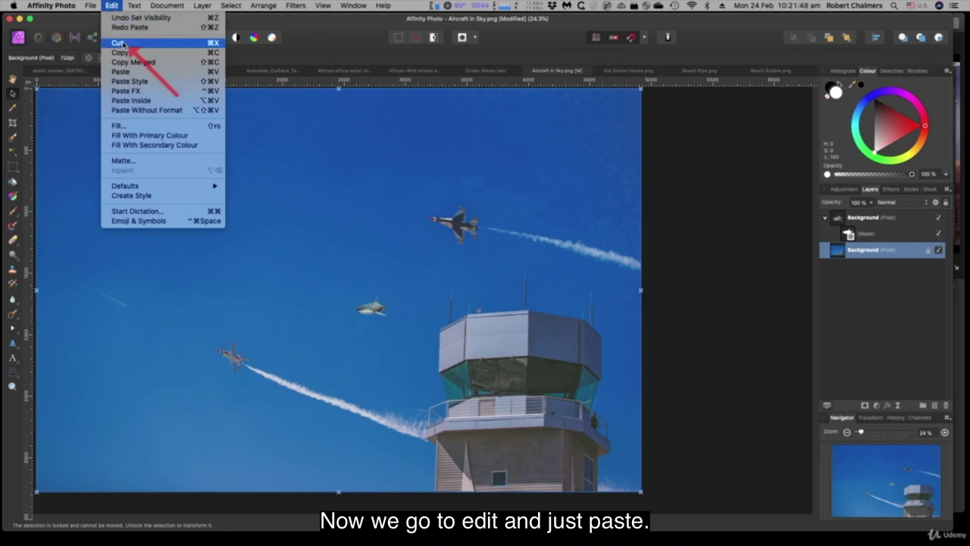
left_click(133, 72)
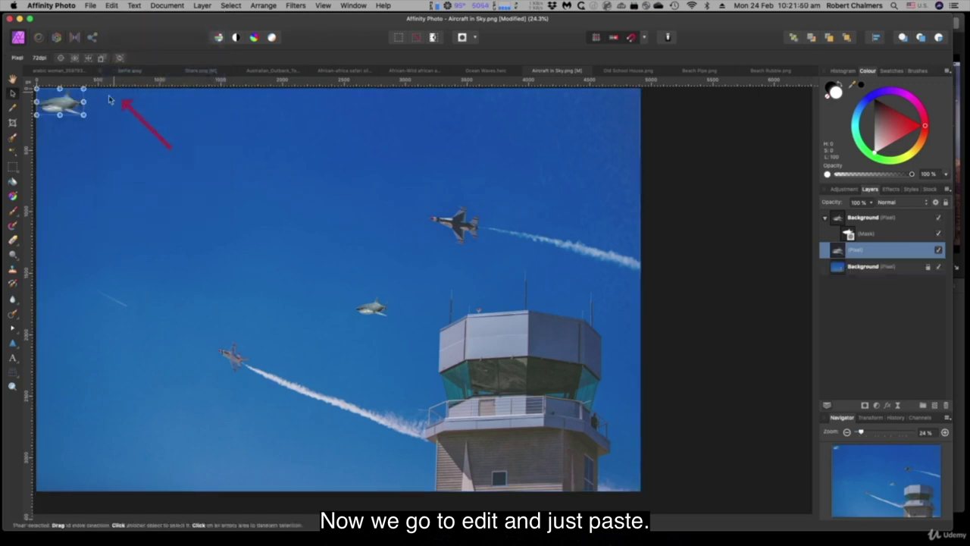
left_click_drag(60, 102, 203, 212)
left_click(284, 219)
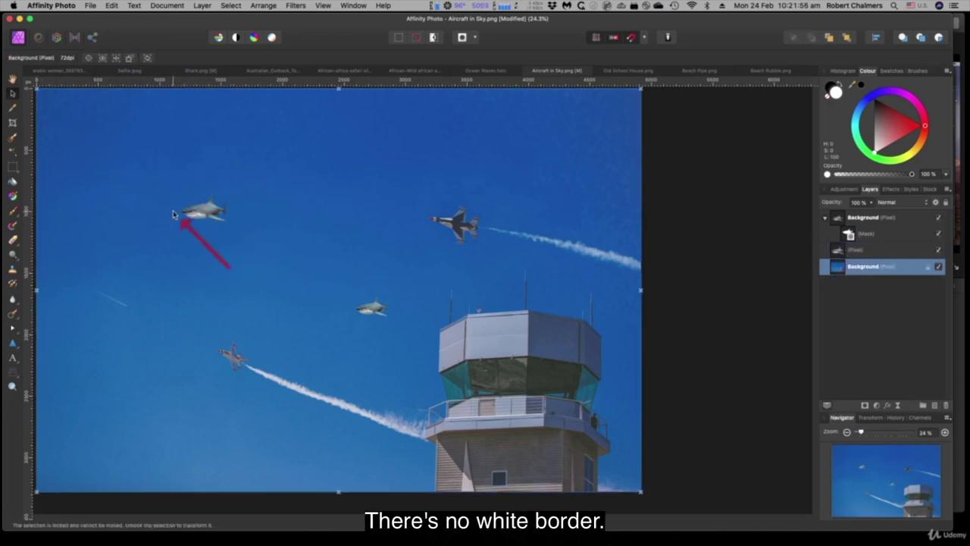
Step: Enlarge the pasted shark's Pixel layer to about 1342 × 774 px by its corner
left_click(218, 214)
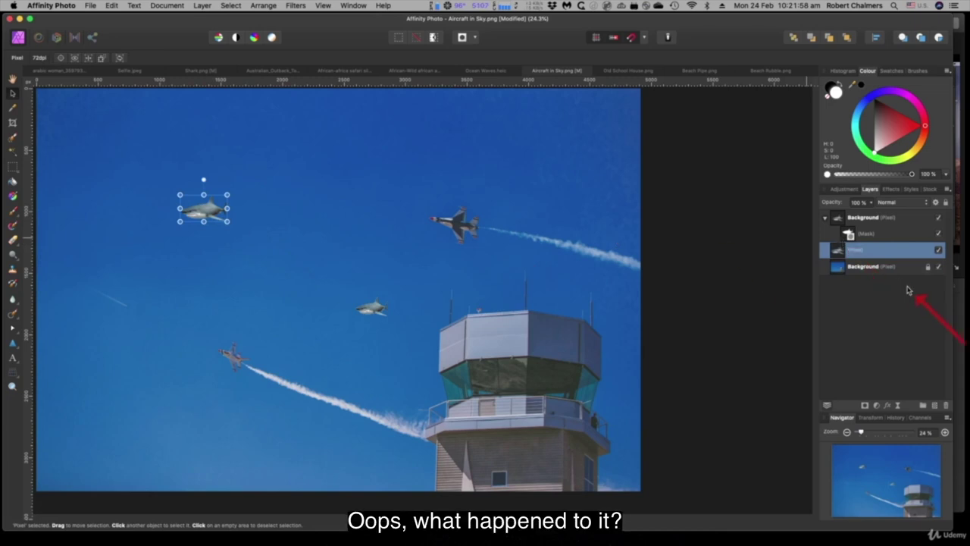
left_click(887, 272)
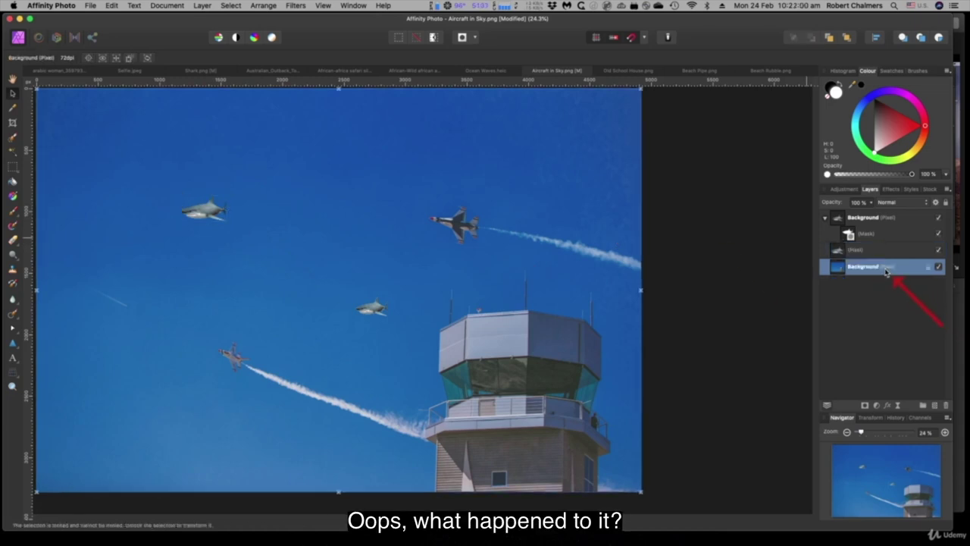
left_click(203, 215)
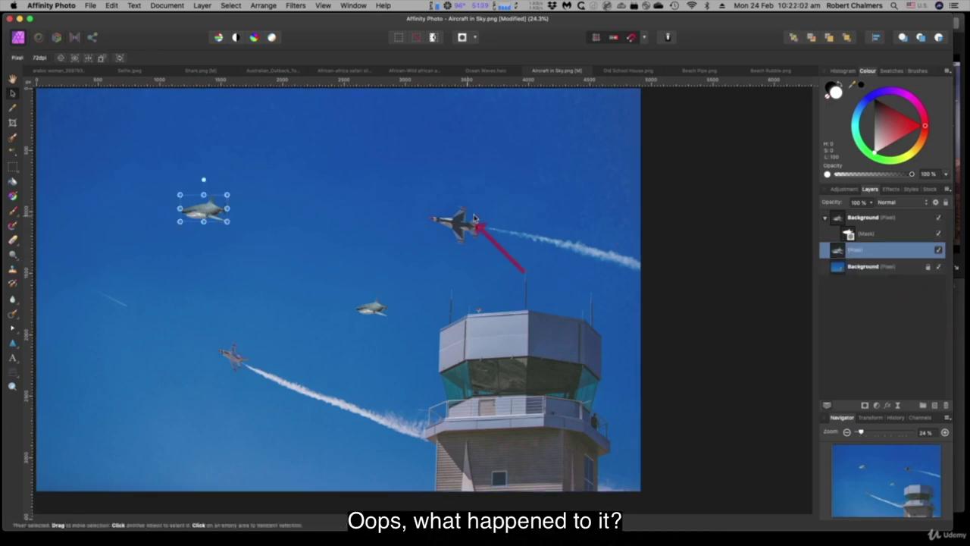
left_click_drag(227, 222, 332, 329)
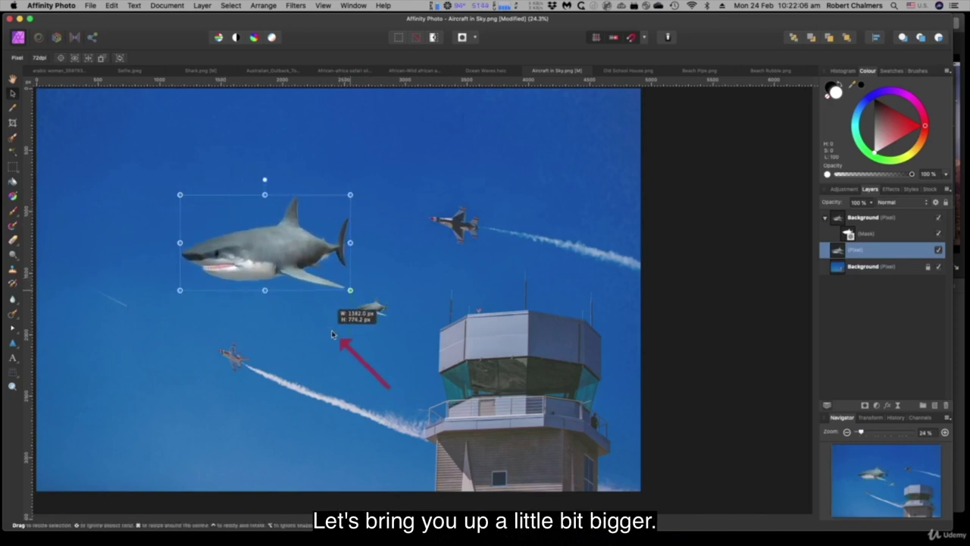
left_click(421, 230)
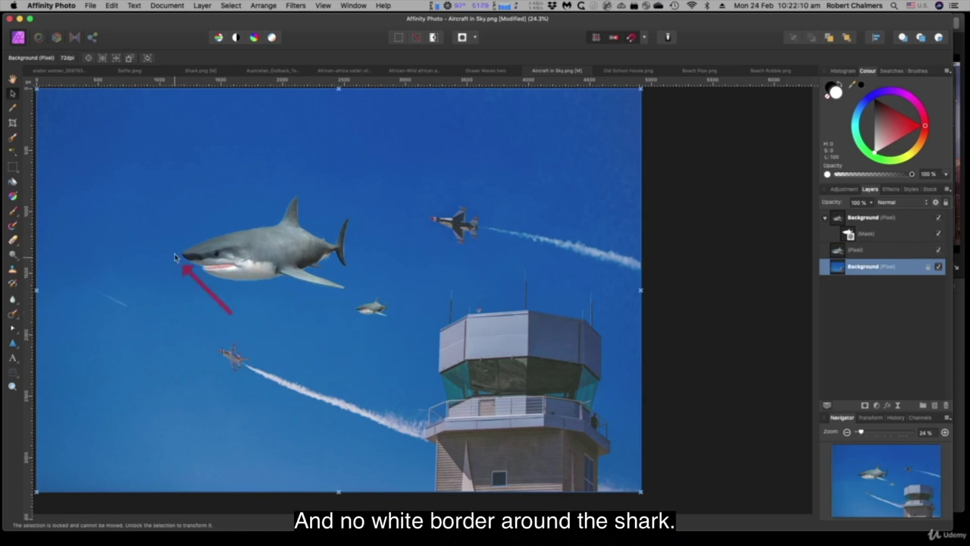
Step: Move the small masked shark lower beside the control tower, slightly larger, keeping the large shark visible
left_click(376, 317)
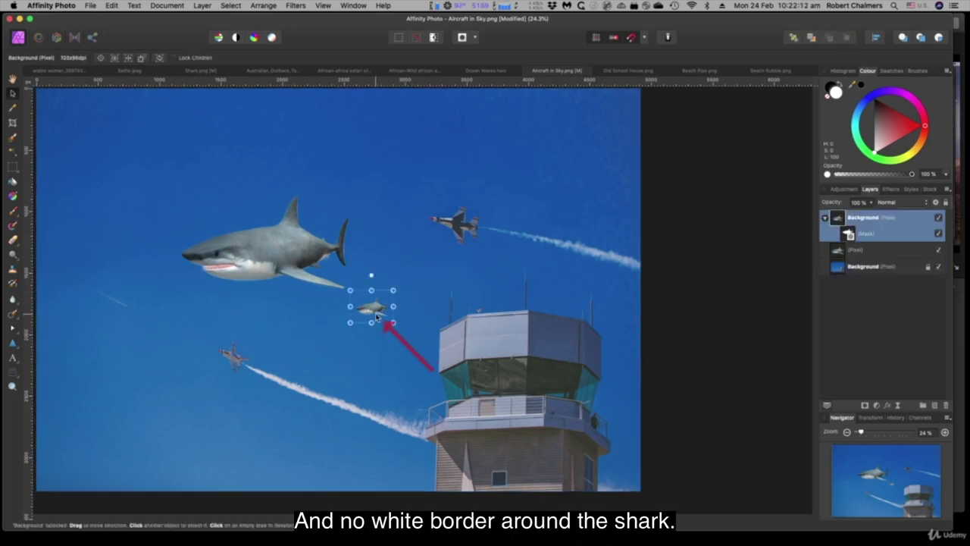
left_click_drag(377, 316, 407, 373)
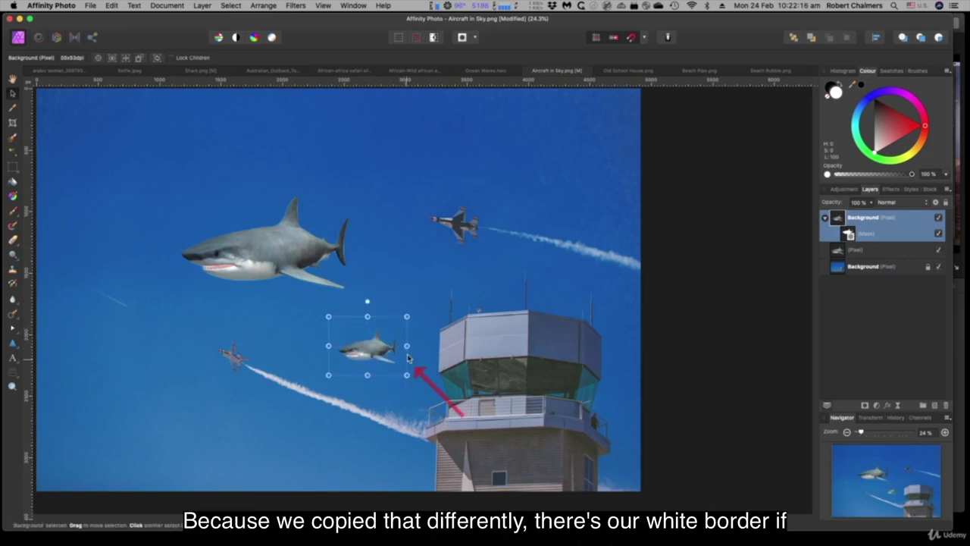
left_click(436, 313)
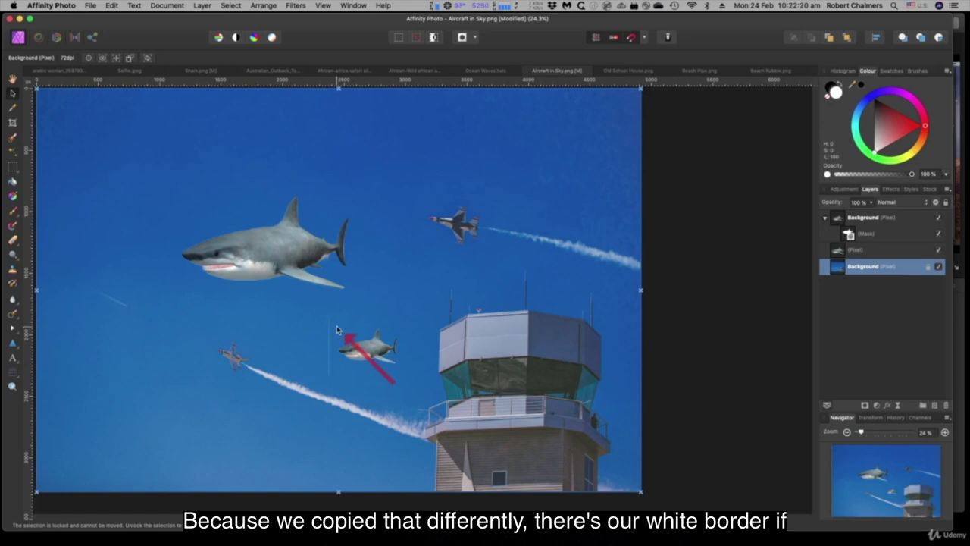
left_click(940, 235)
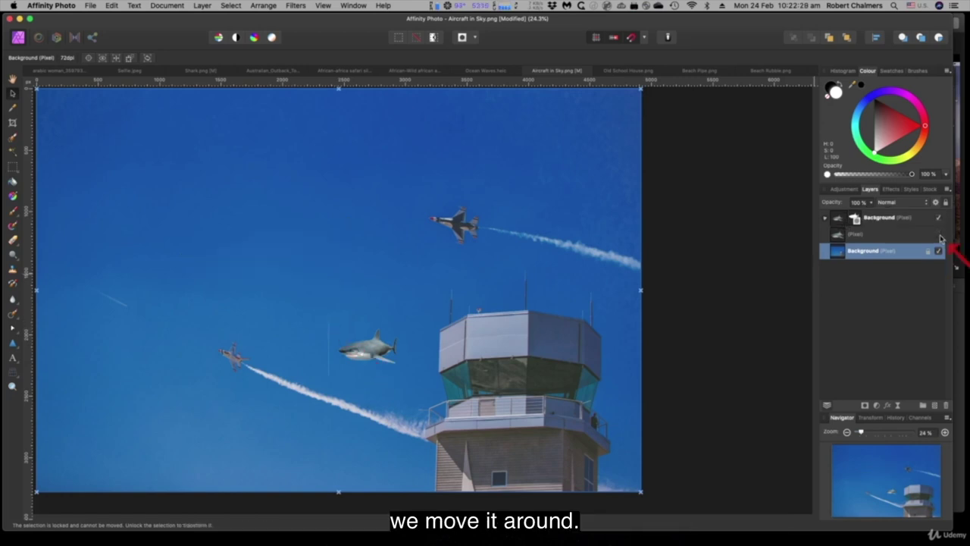
left_click(939, 235)
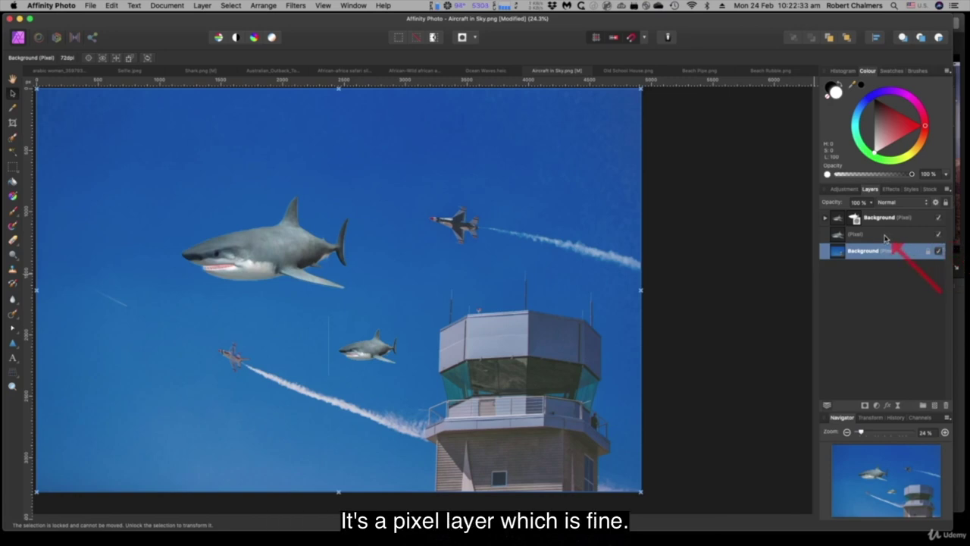
left_click(939, 235)
left_click(940, 235)
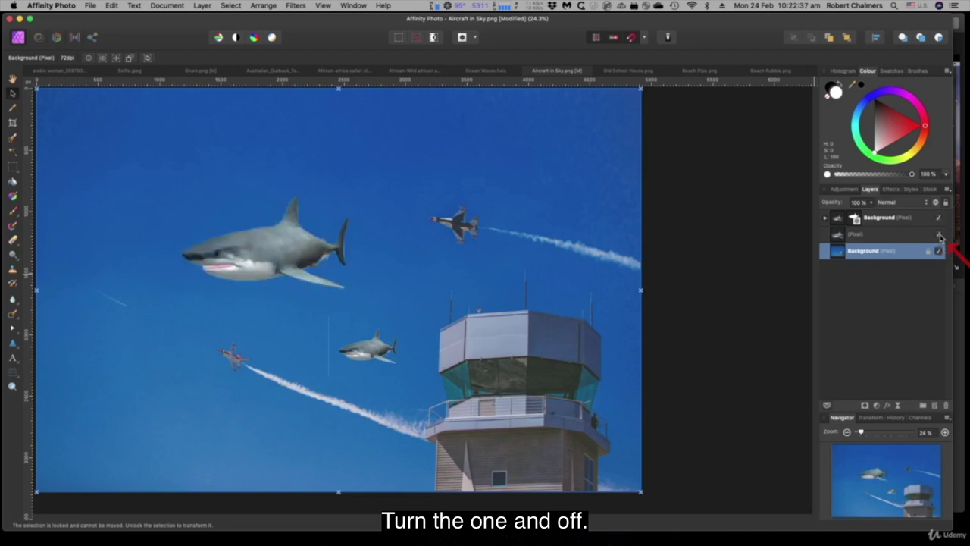
left_click(938, 251)
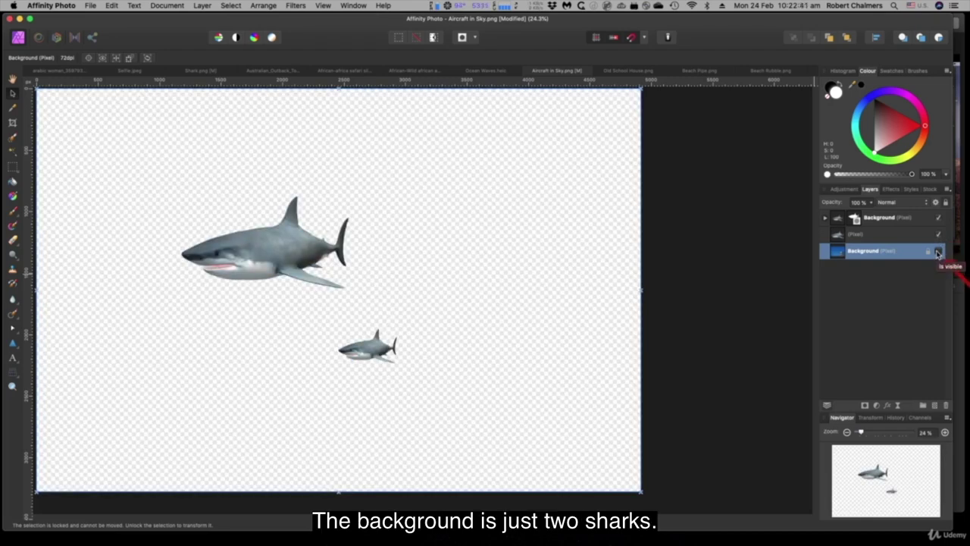
left_click(938, 251)
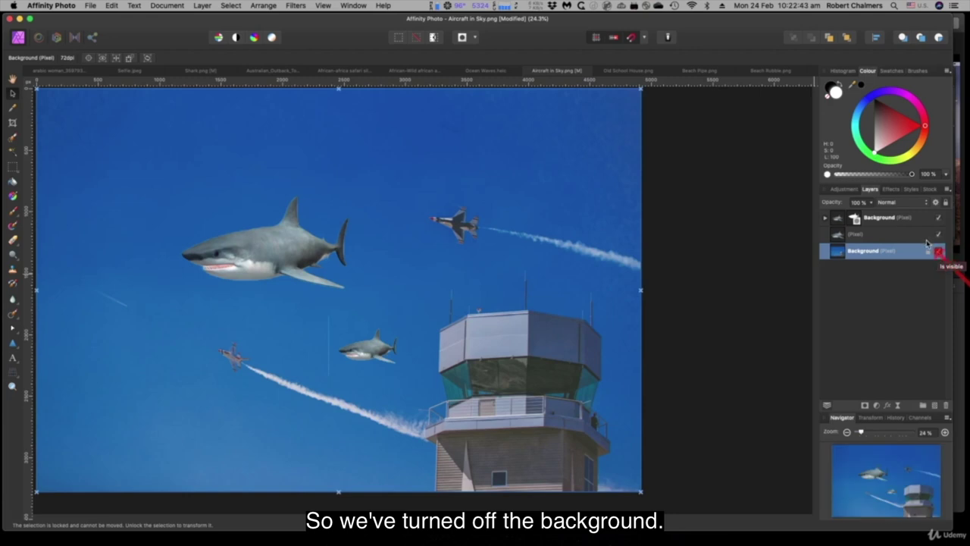
left_click(939, 219)
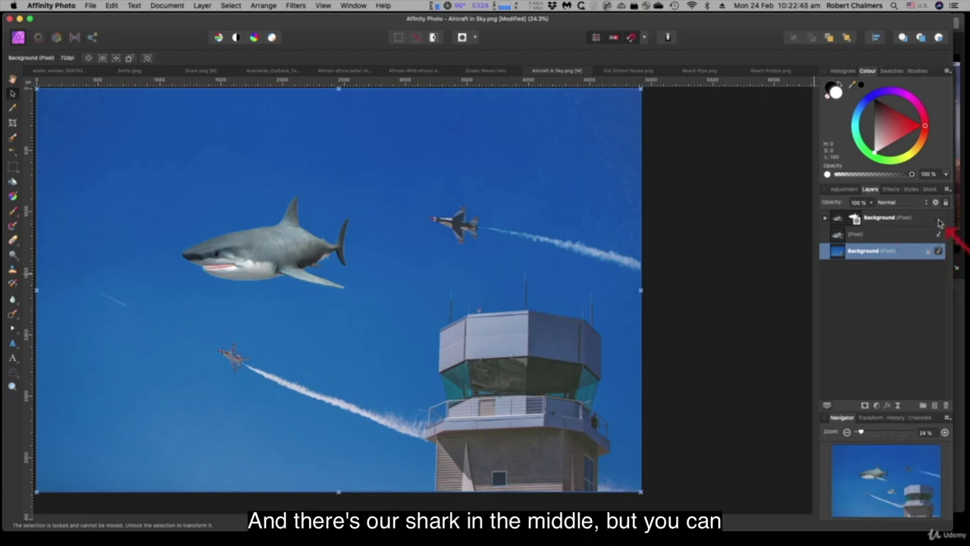
left_click(825, 218)
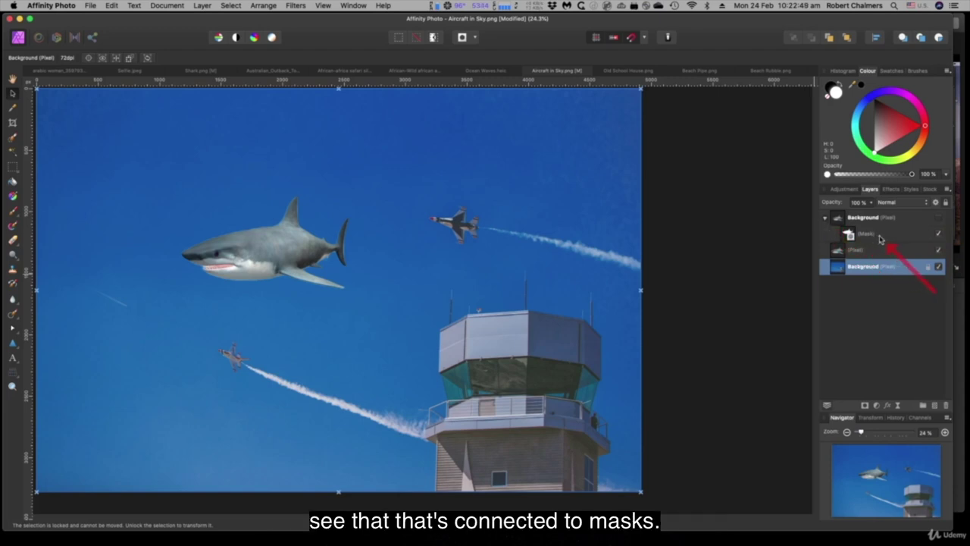
left_click(938, 219)
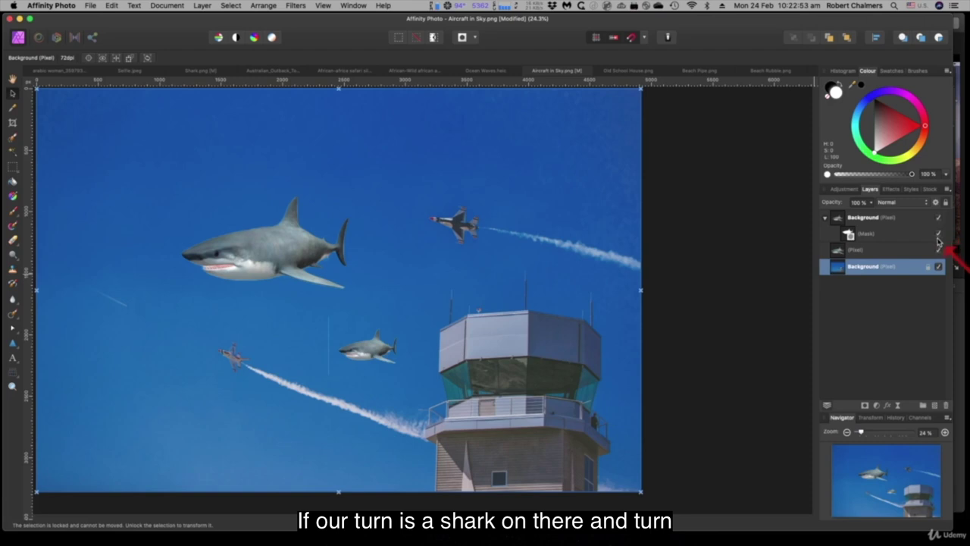
left_click(938, 235)
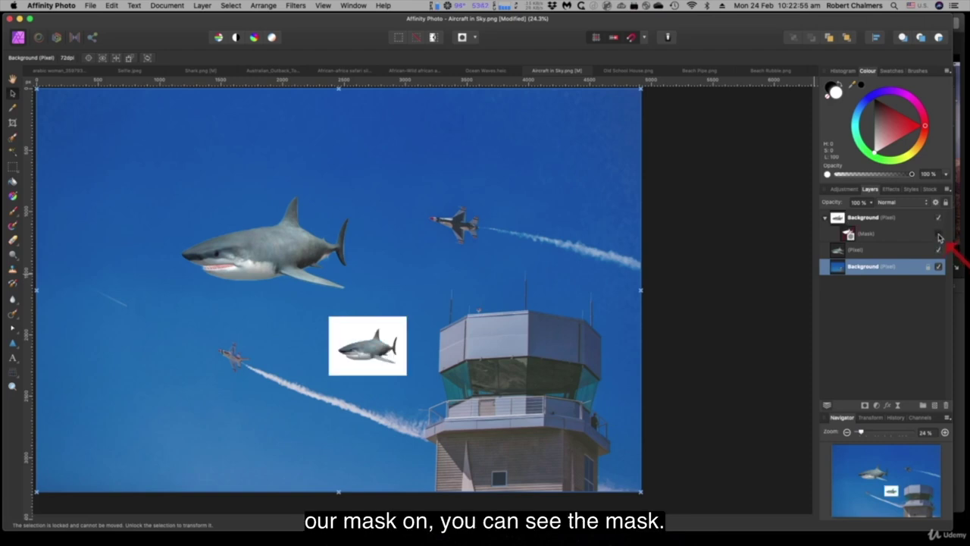
left_click(938, 235)
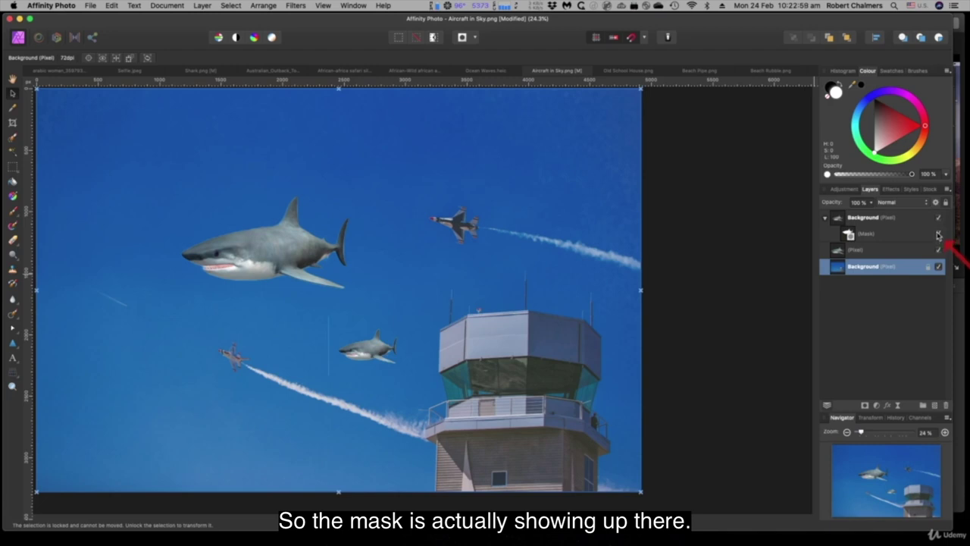
left_click(825, 218)
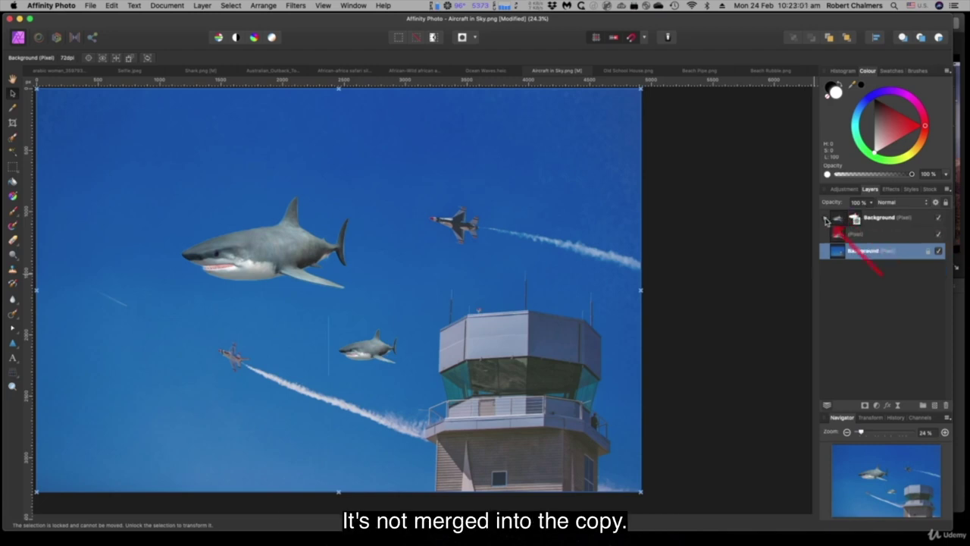
left_click(283, 248)
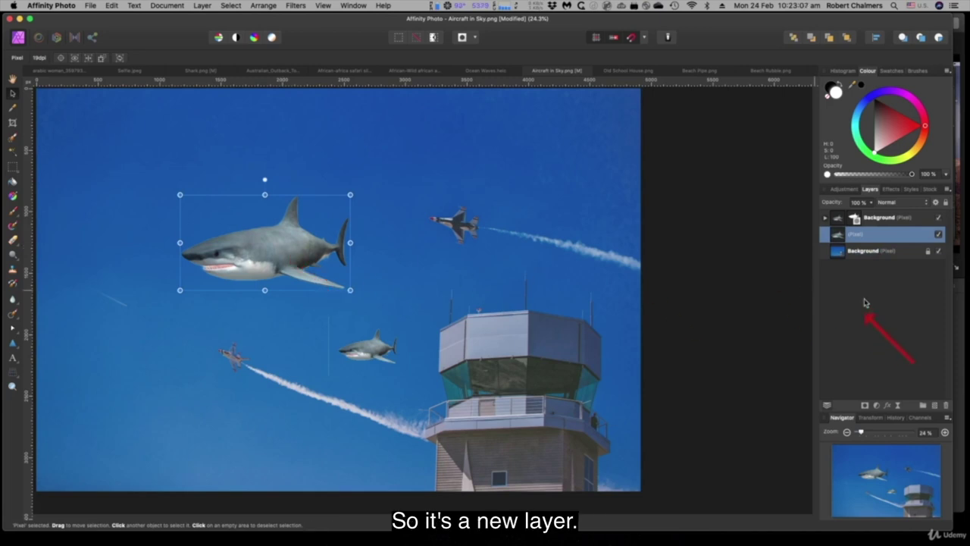
left_click(879, 250)
left_click(879, 235)
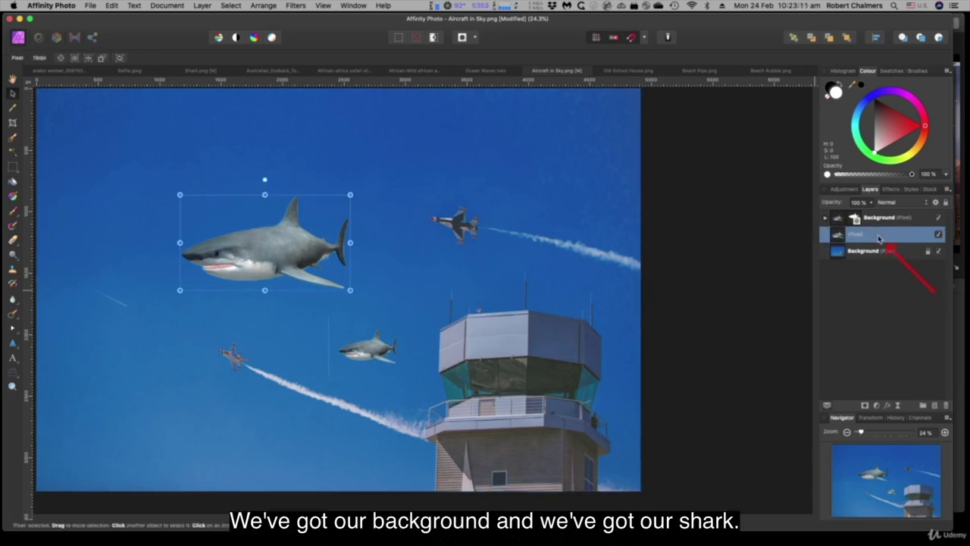
left_click(880, 220)
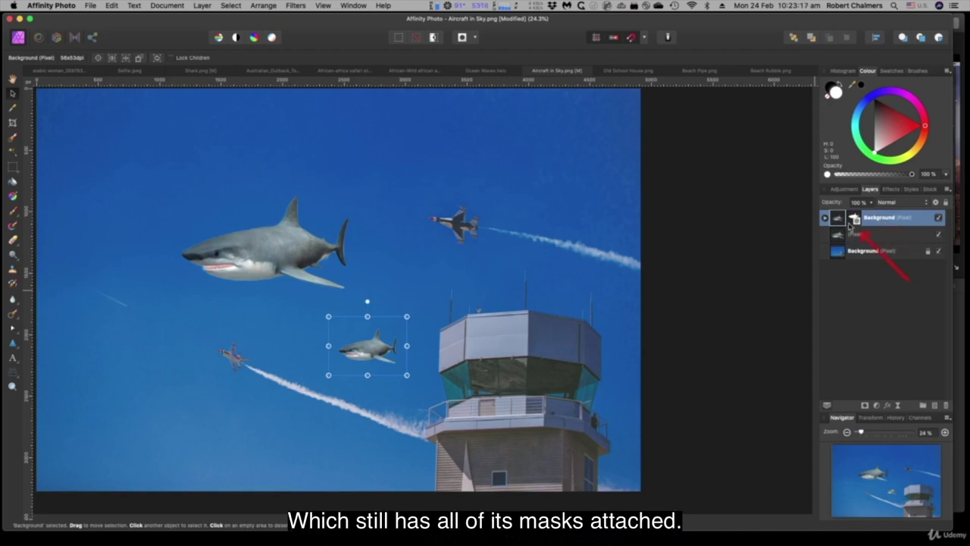
left_click(825, 218)
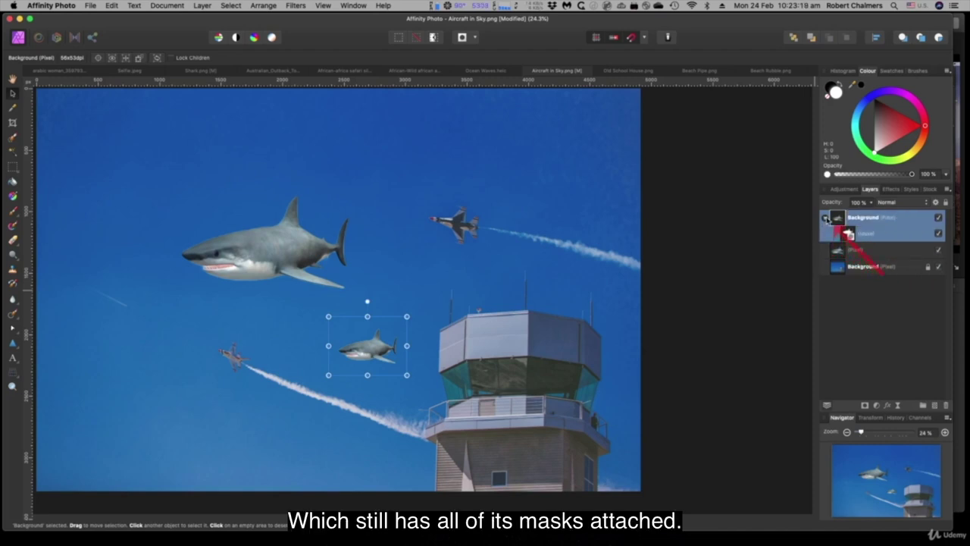
left_click(824, 218)
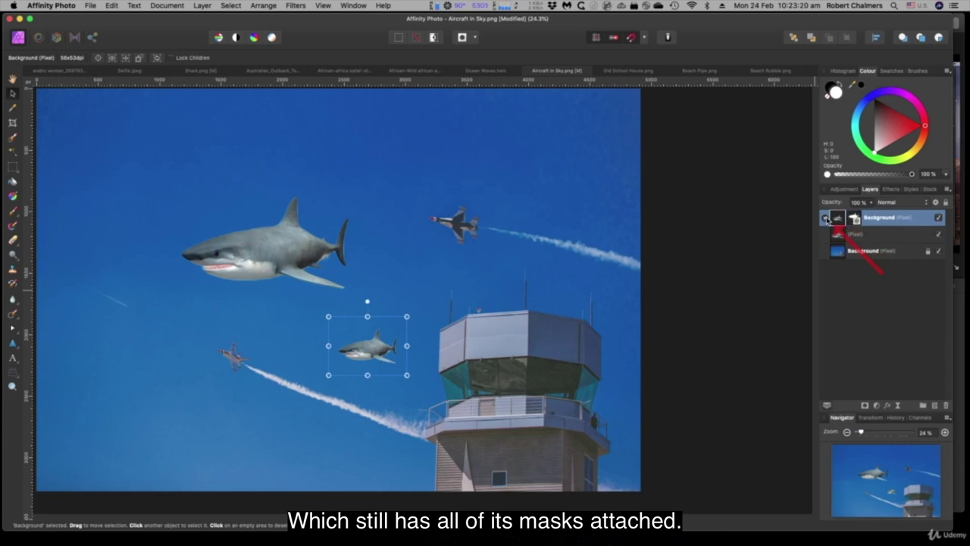
left_click(898, 240)
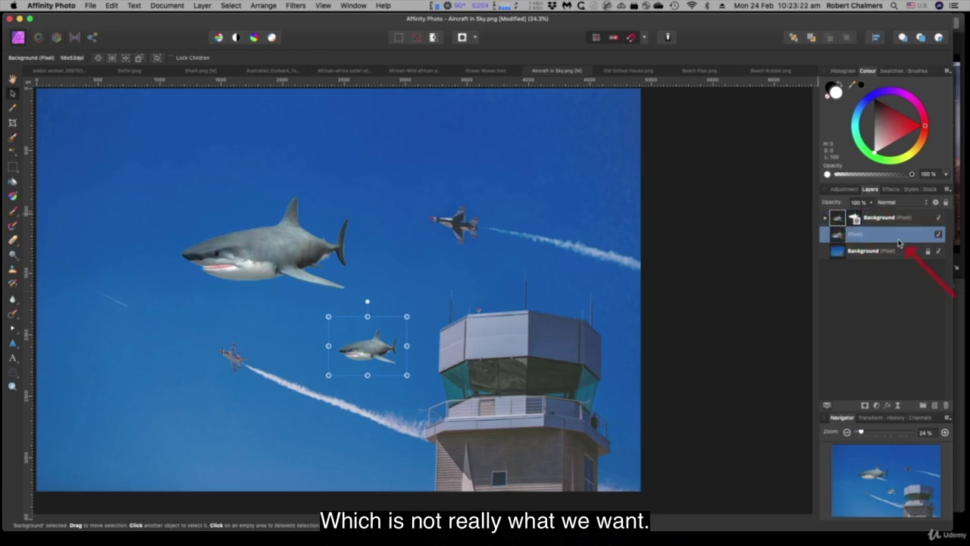
left_click(403, 219)
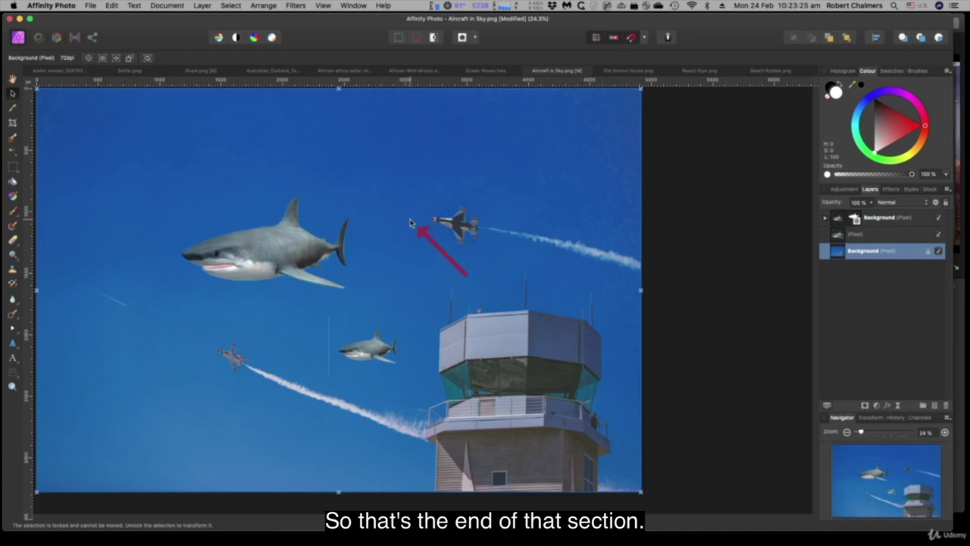
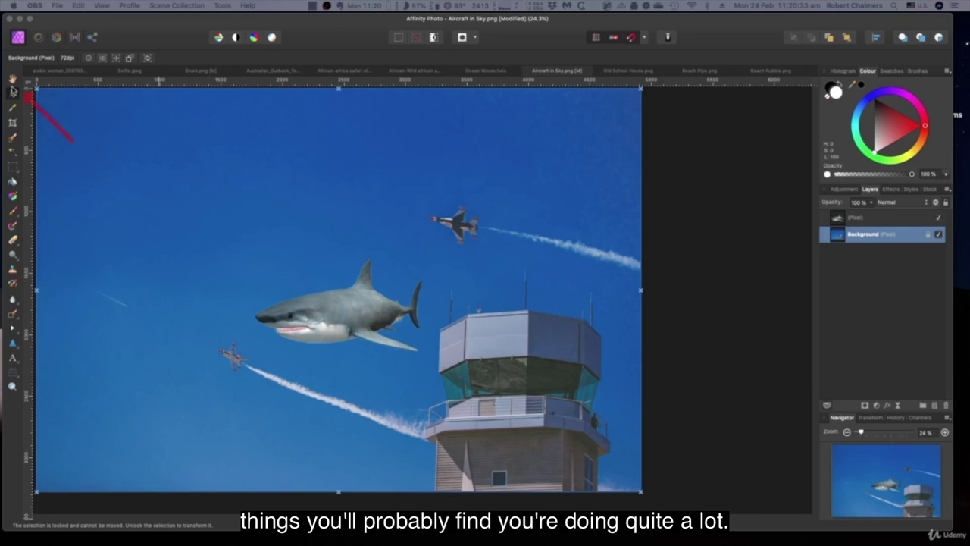
Step: Start a new 346.2 pt artistic text object in the upper-left sky
left_click(13, 79)
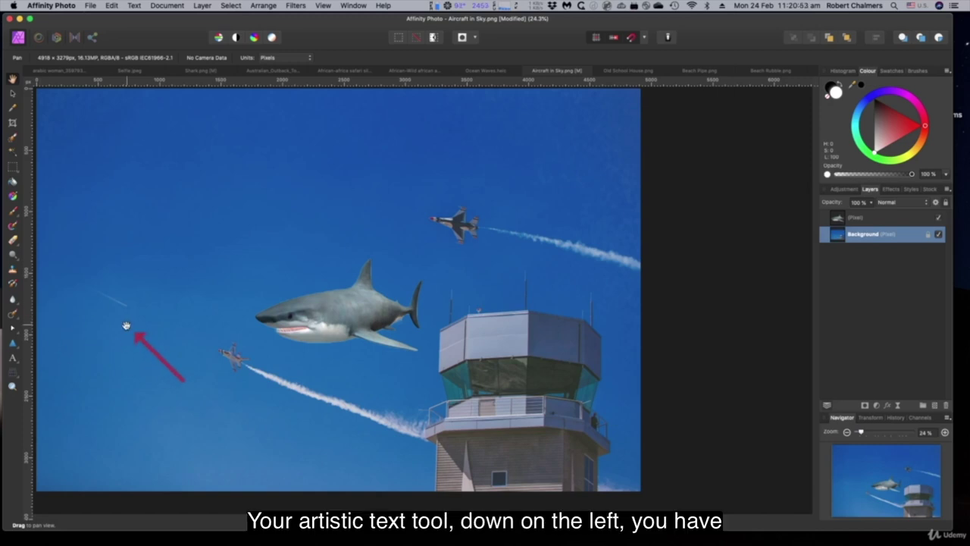
left_click(14, 361)
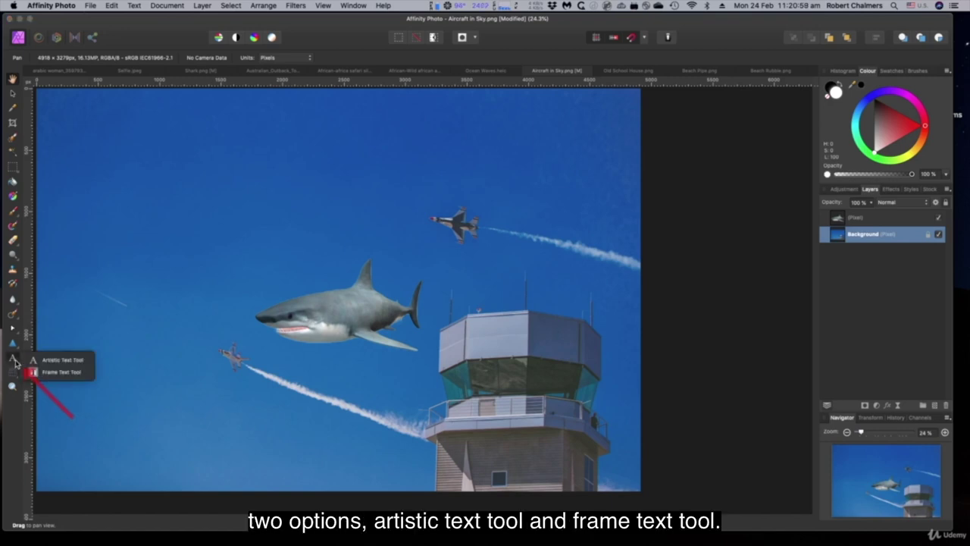
left_click(73, 364)
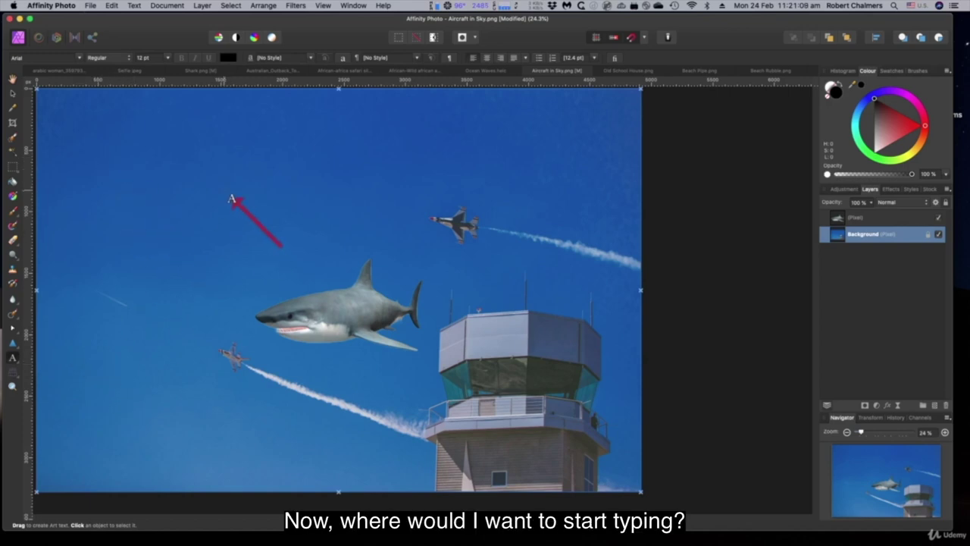
left_click_drag(203, 182, 231, 216)
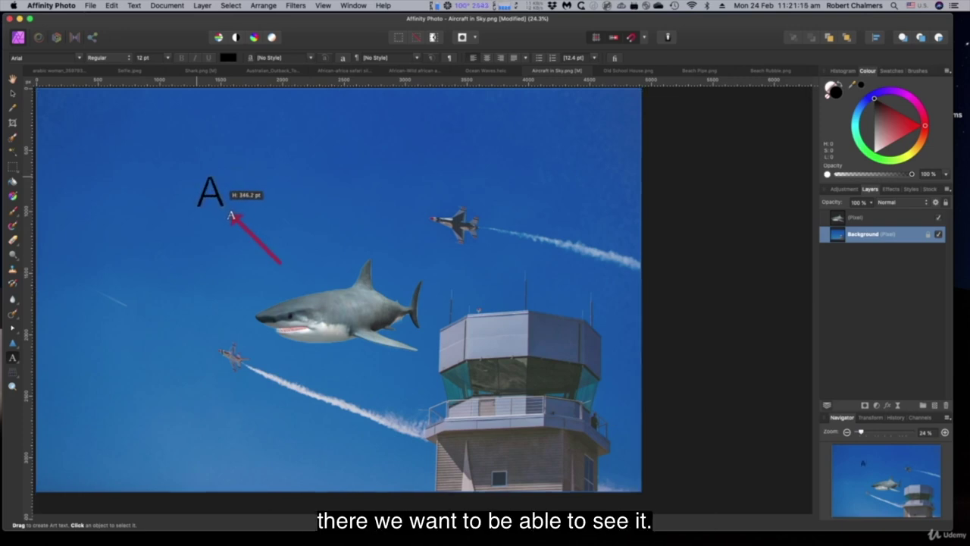
left_click_drag(231, 216, 231, 216)
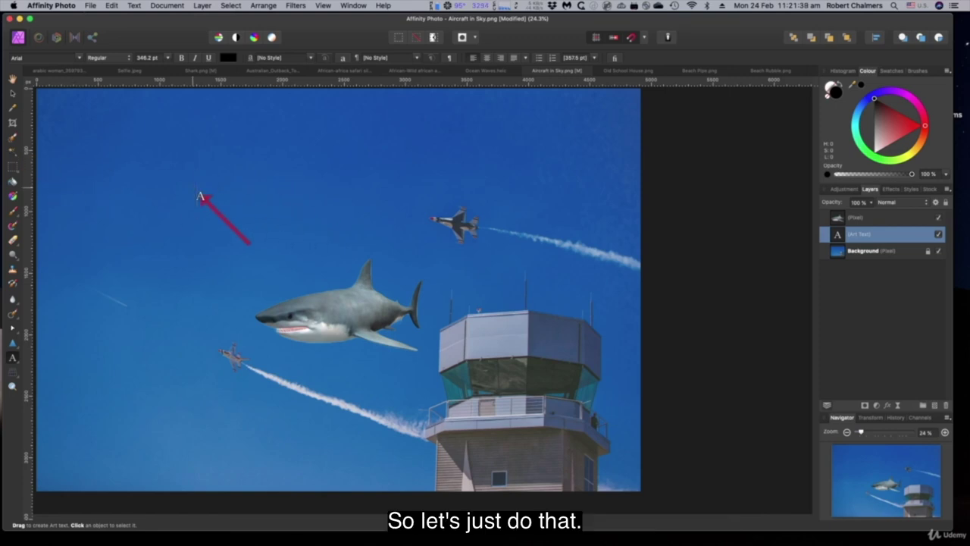
Step: Set the text font to Badaboom BB
left_click(41, 57)
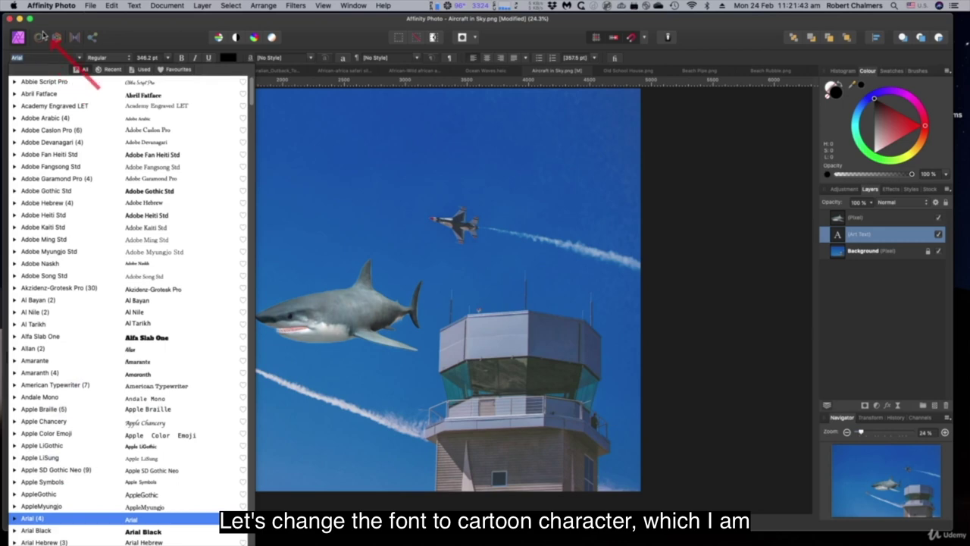
scroll(85, 322, "down", 3)
scroll(85, 320, "down", 12)
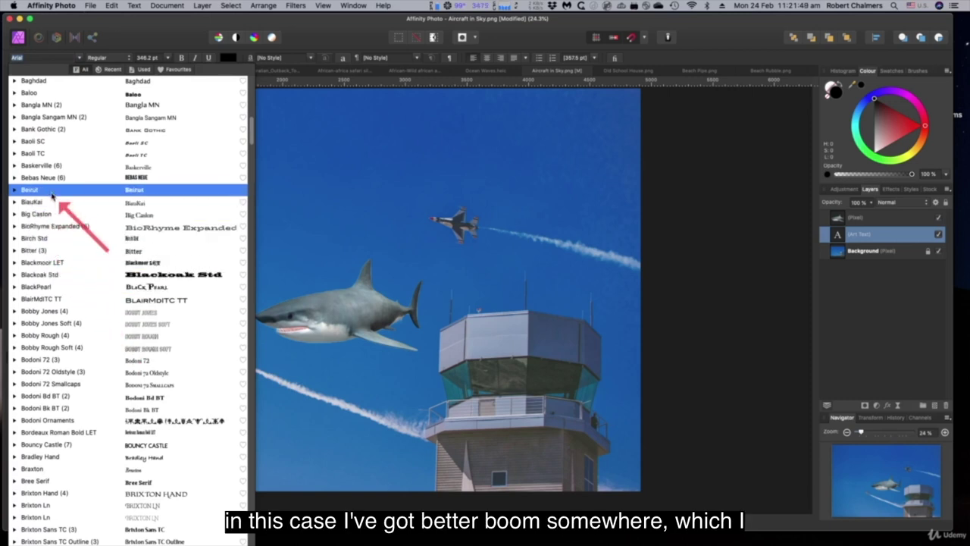
scroll(55, 189, "up", 1)
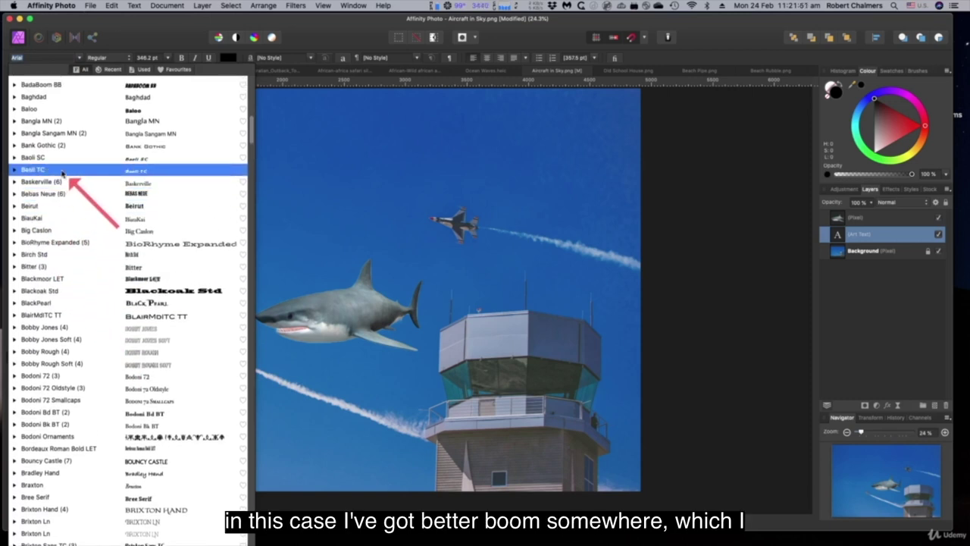
left_click(42, 86)
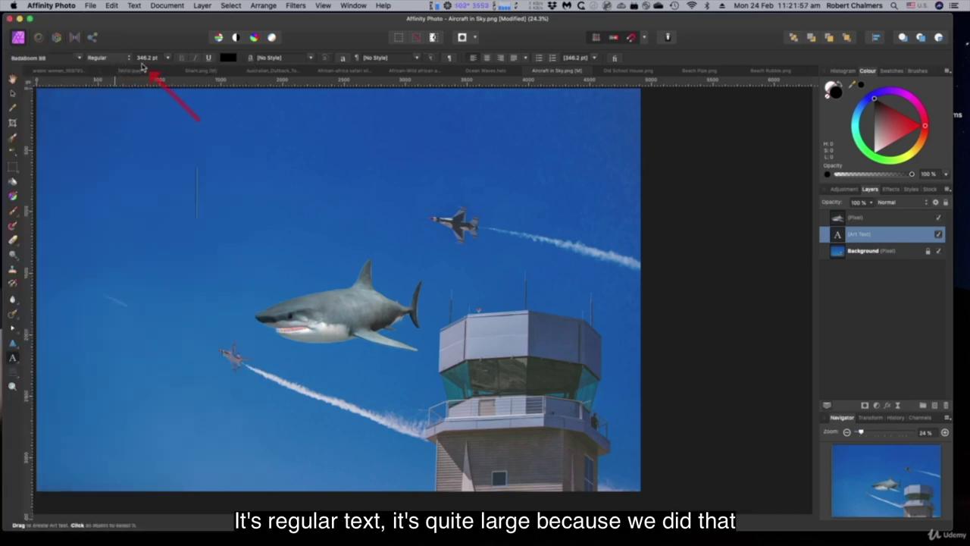
Step: Make the text colour yellow and discard the empty text layer
left_click(227, 61)
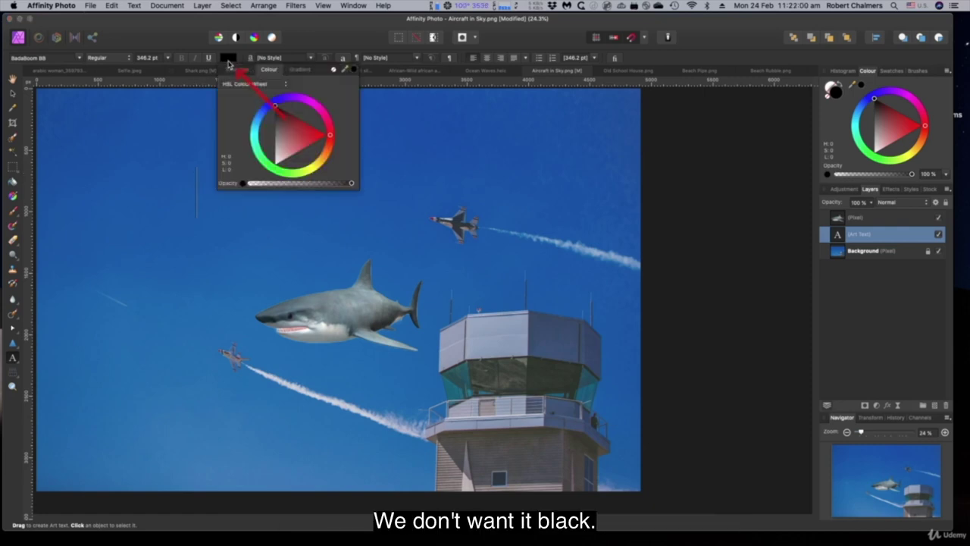
left_click(317, 167)
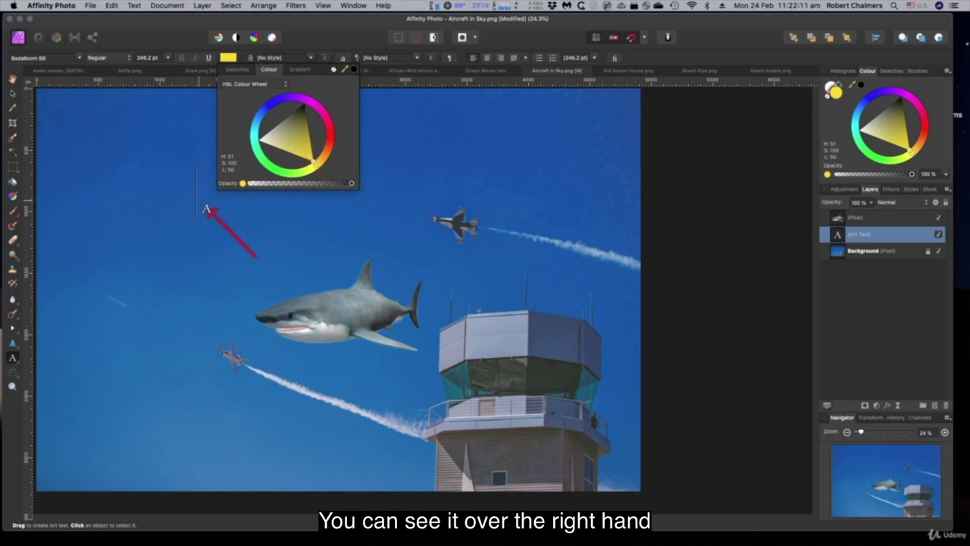
key("Escape")
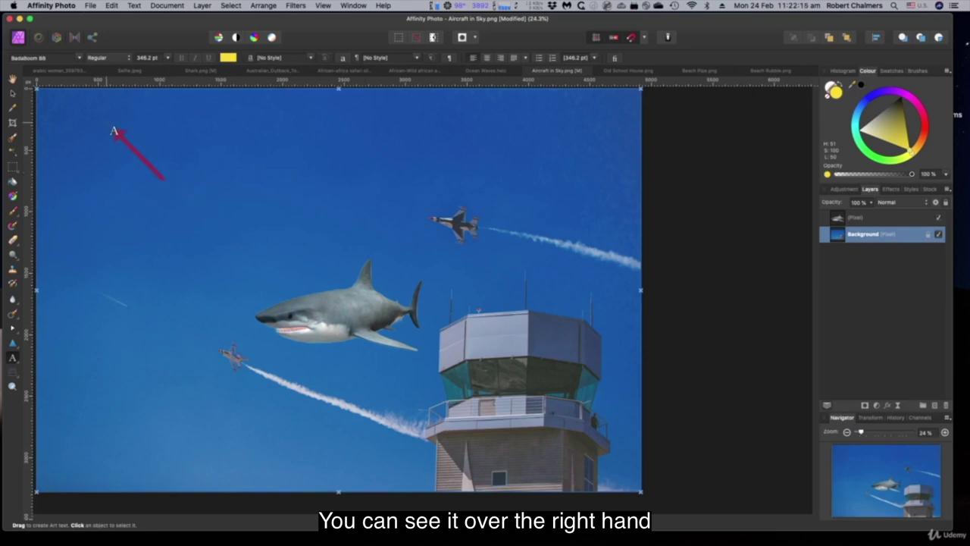
Step: Drag out a text box in the sky, type SHARK and set it to 288 pt
left_click_drag(114, 129, 262, 231)
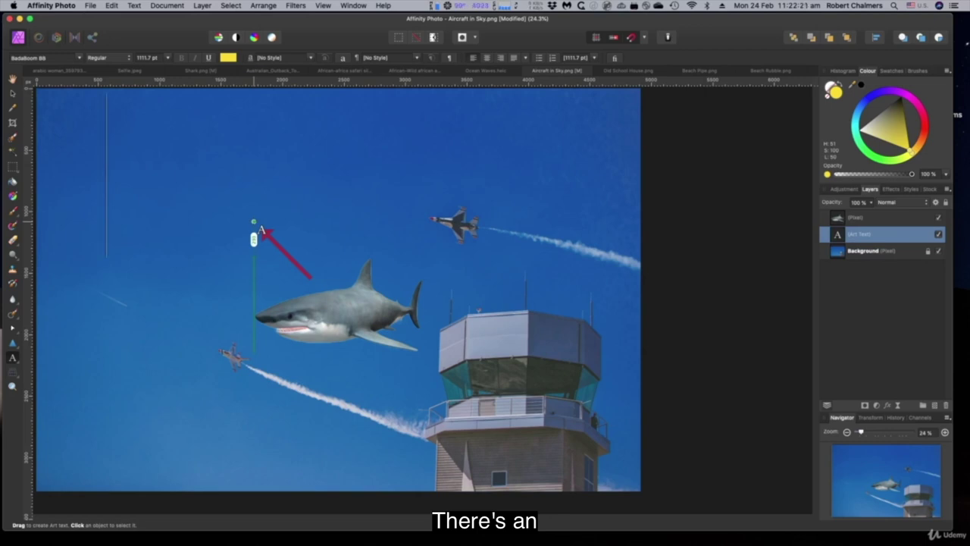
type("SHARK")
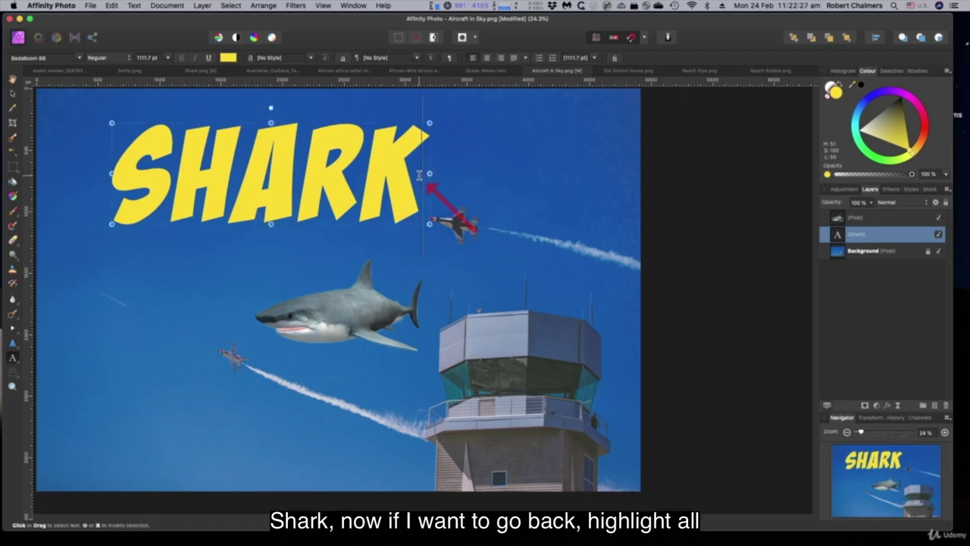
left_click_drag(419, 175, 110, 166)
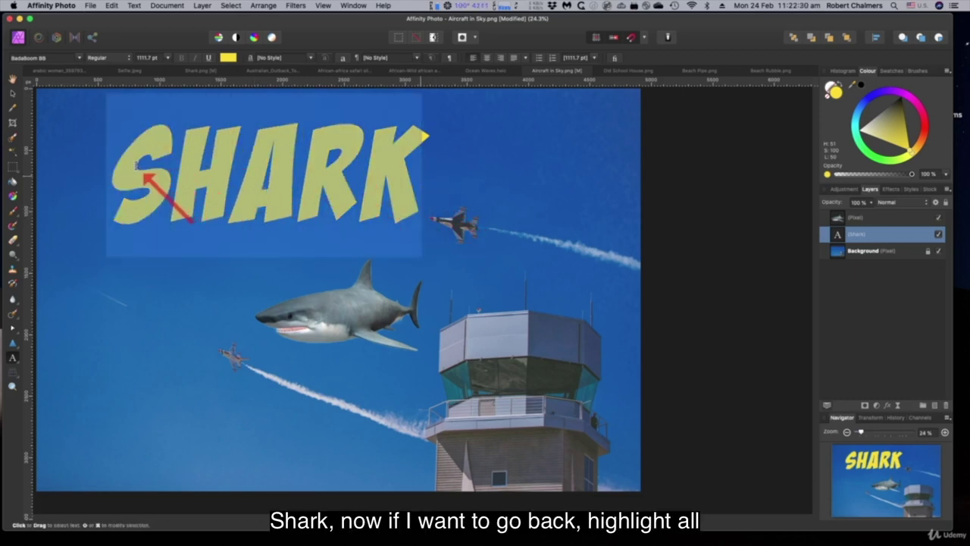
left_click(169, 58)
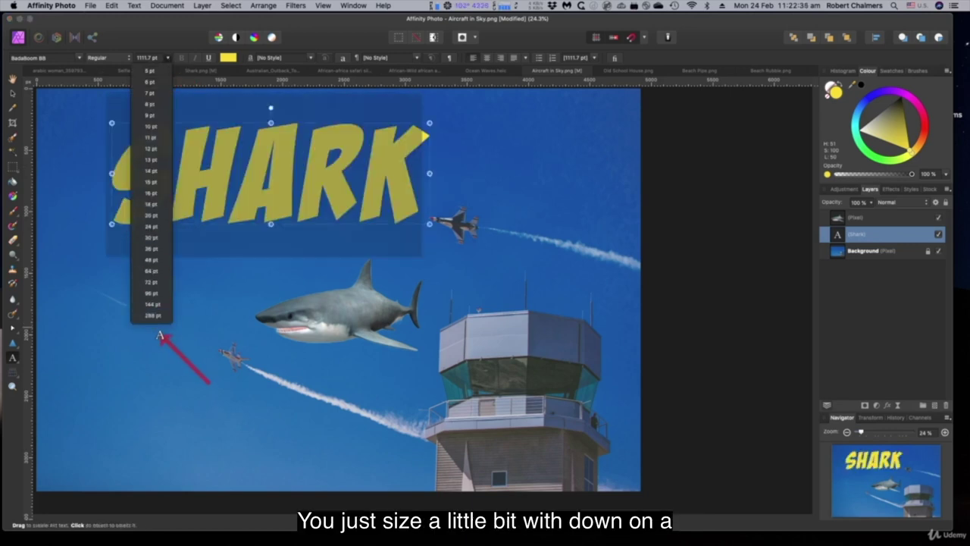
left_click(152, 316)
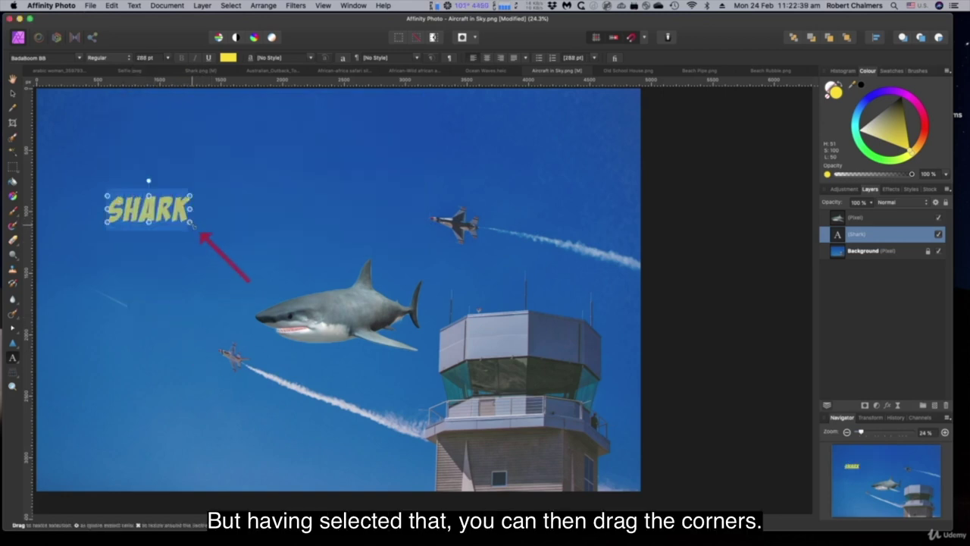
Step: Enlarge SHARK to about 495 pt and add ATTACK to complete the title
left_click_drag(193, 225, 242, 256)
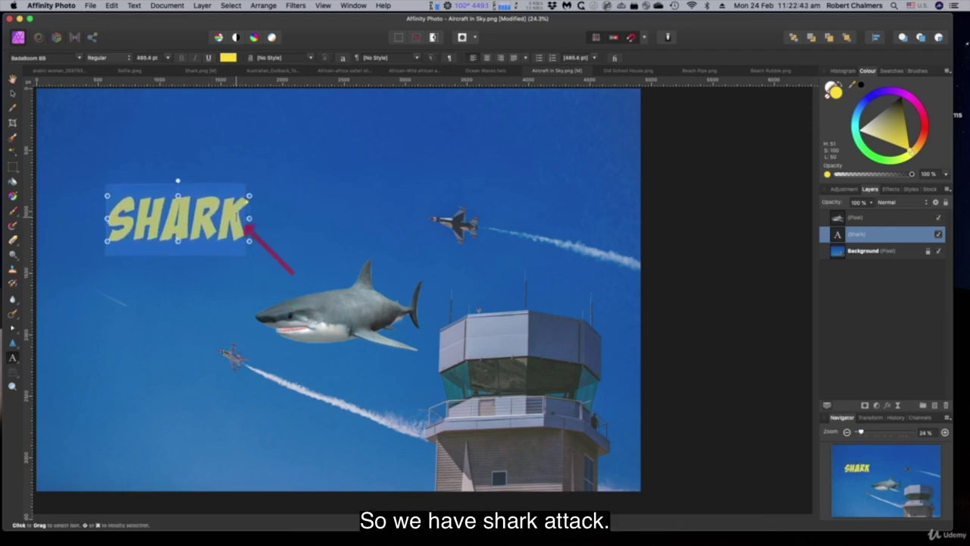
left_click(241, 216)
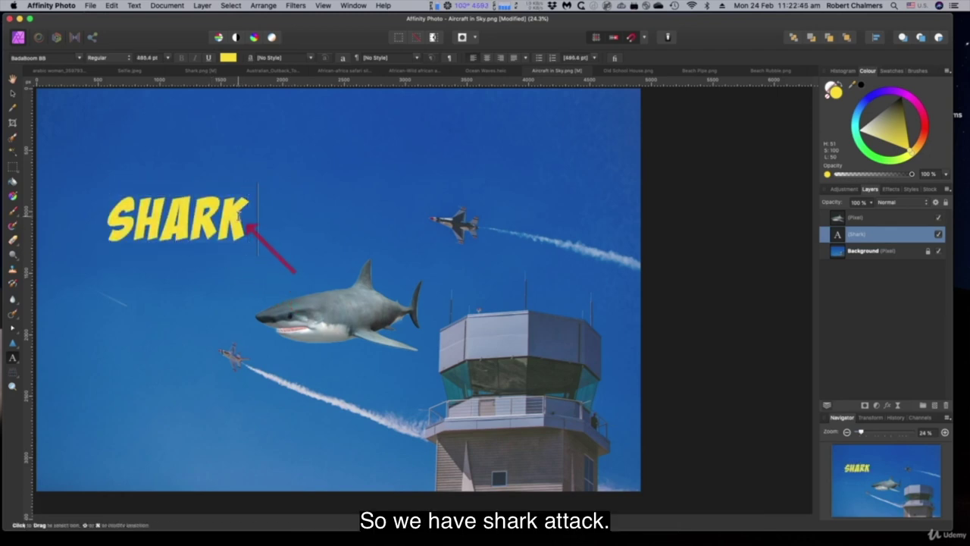
type("ATTA")
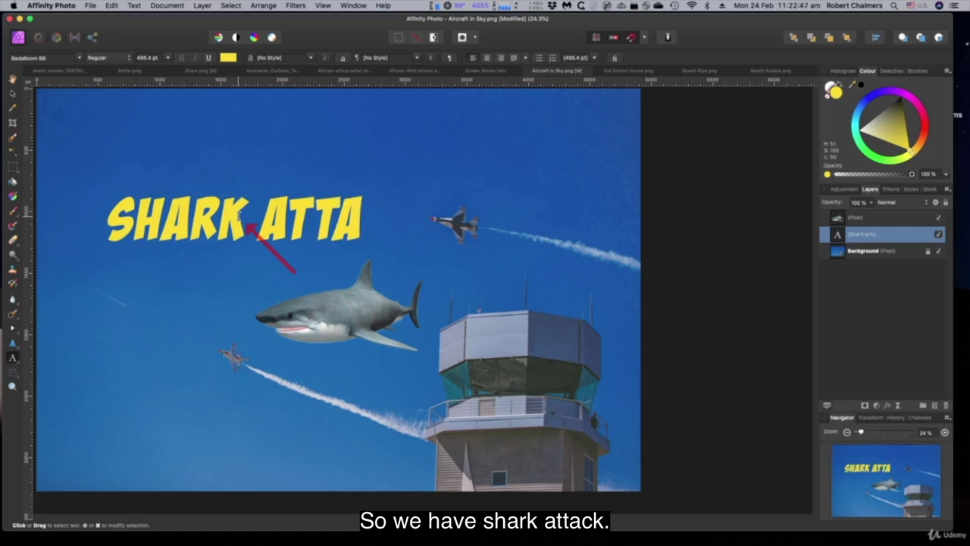
type("CK")
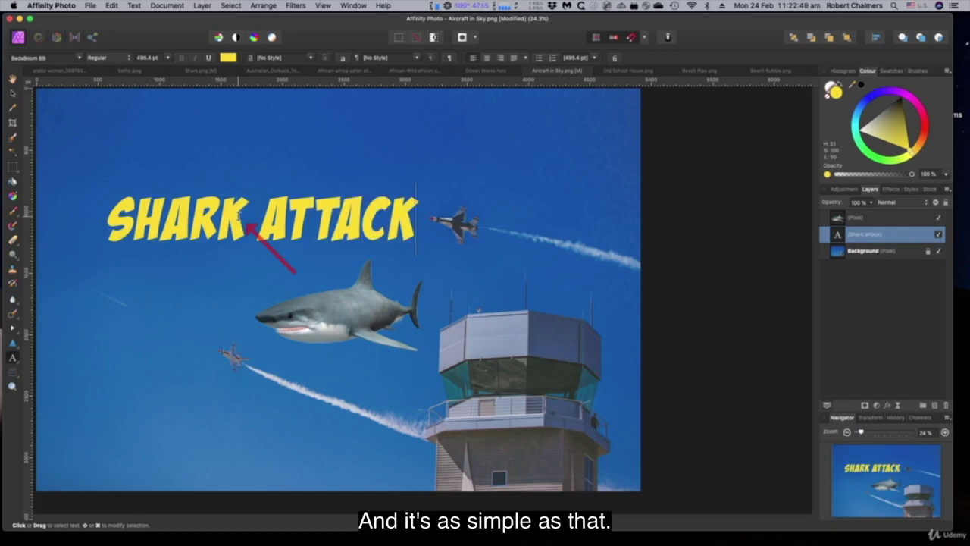
key("Escape")
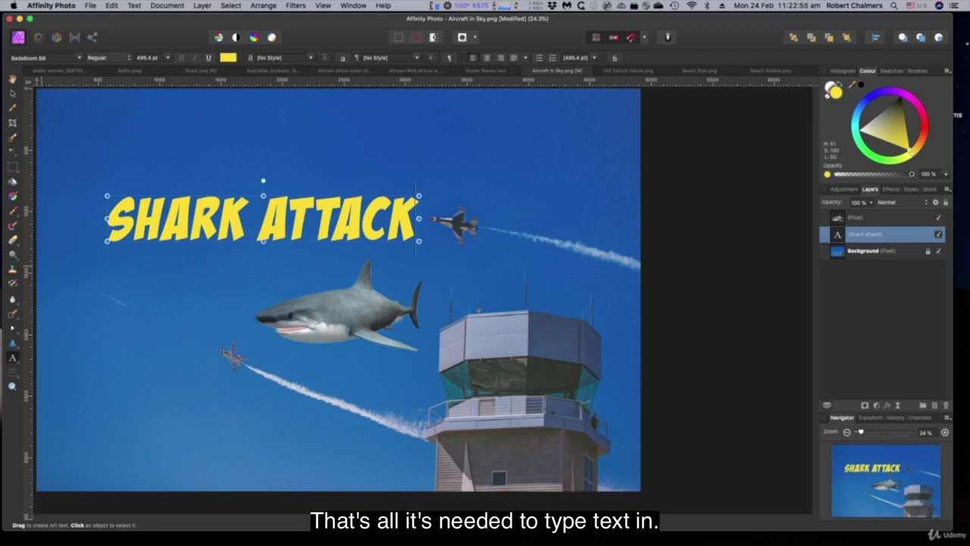
left_click(416, 219)
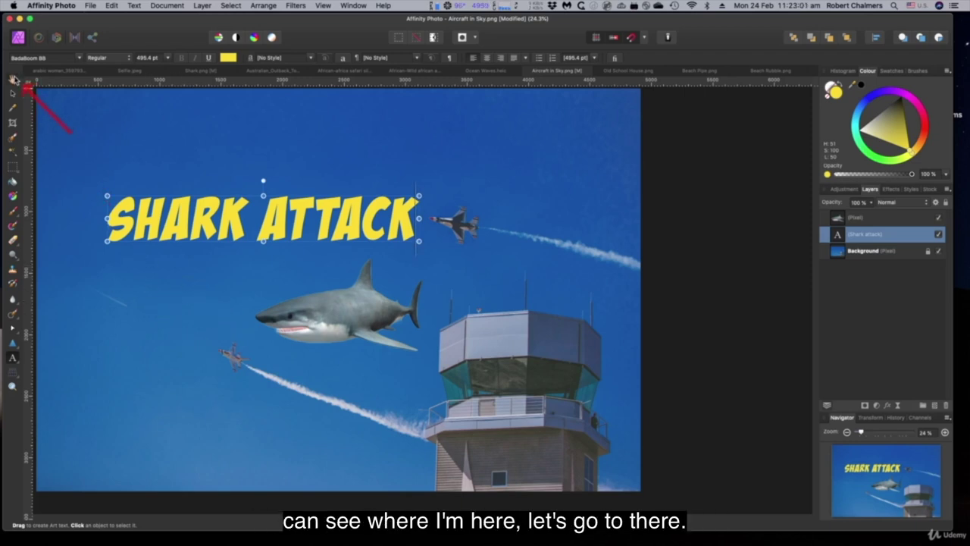
left_click(12, 93)
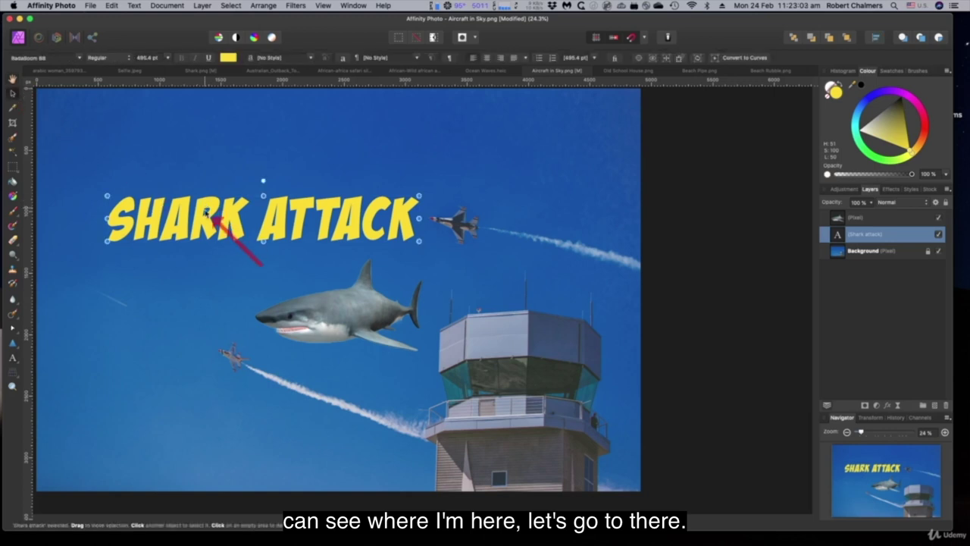
Step: Move the title higher and append an exclamation mark so it reads 'SHARK ATTACK!'
left_click_drag(208, 211, 220, 141)
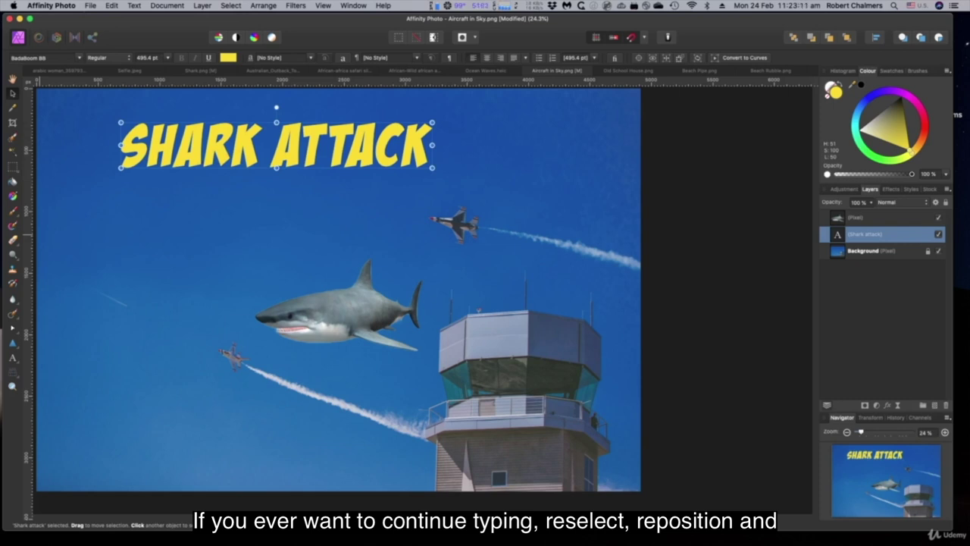
double_click(880, 239)
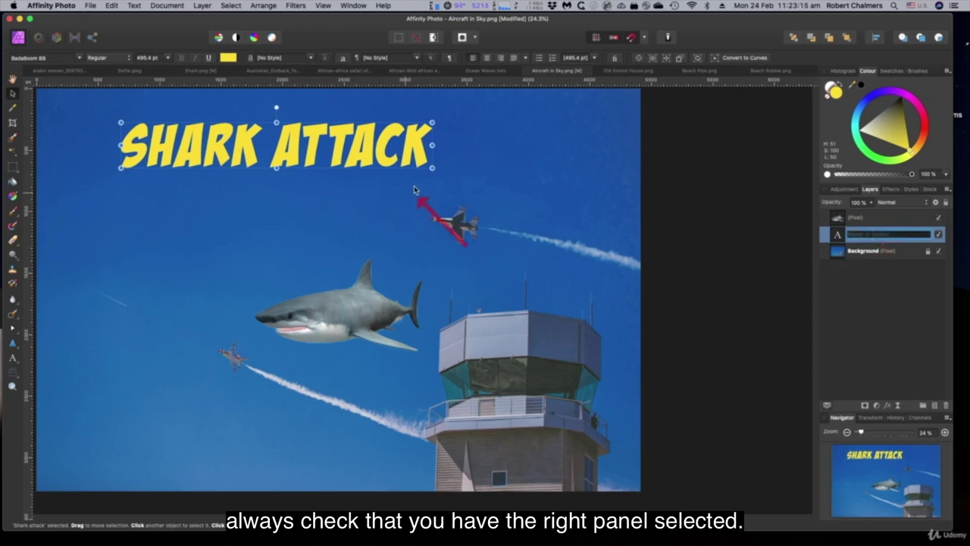
left_click(12, 357)
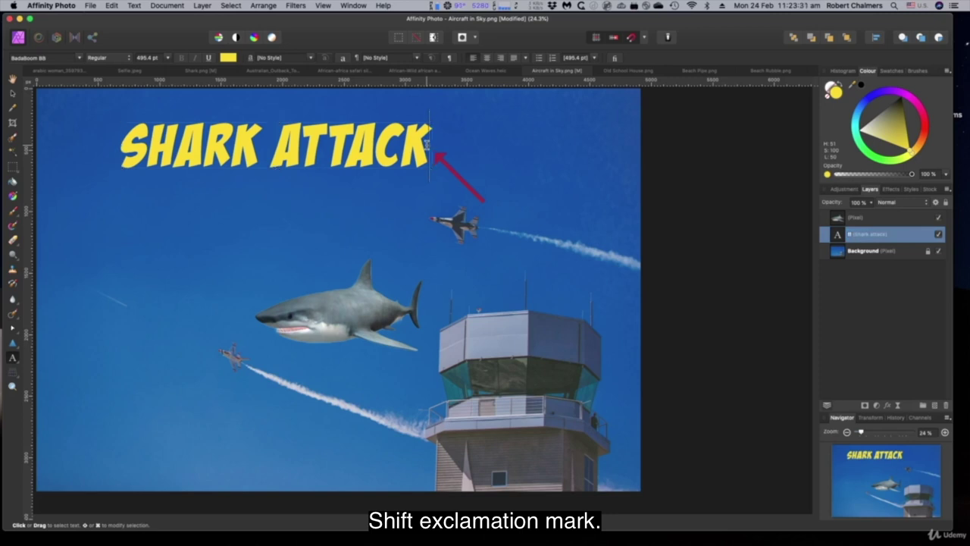
type("!")
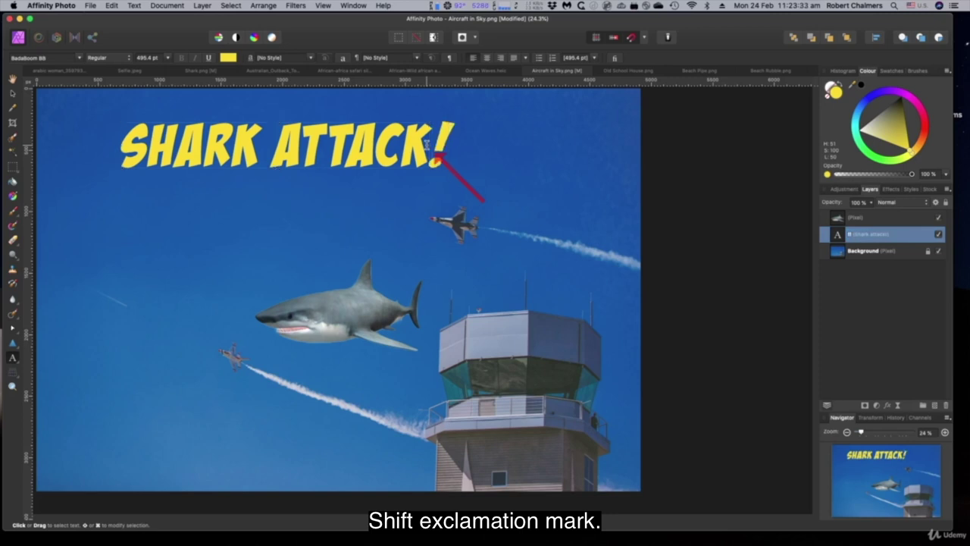
left_click(492, 181)
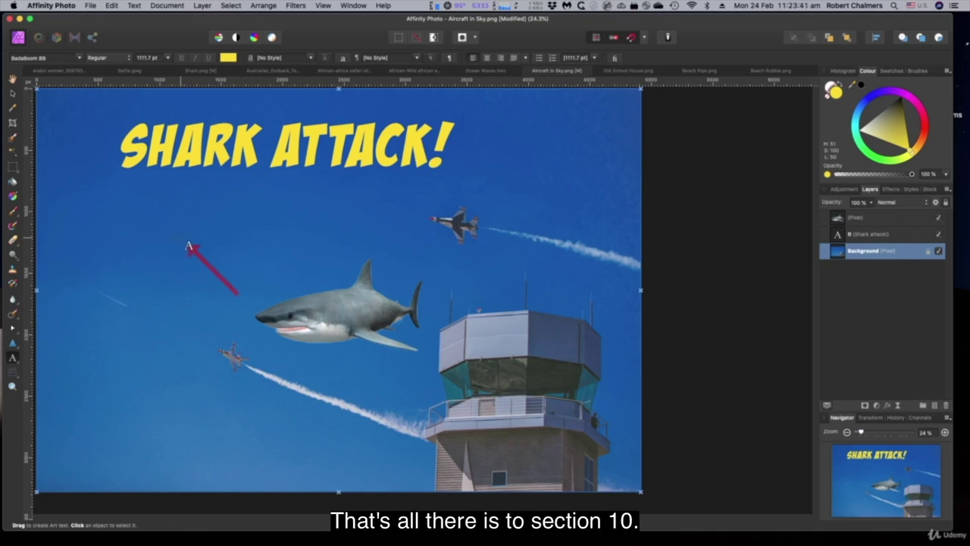
Step: Draw a frame text box below the title containing 'This is extra text' at 144 pt
left_click(13, 361)
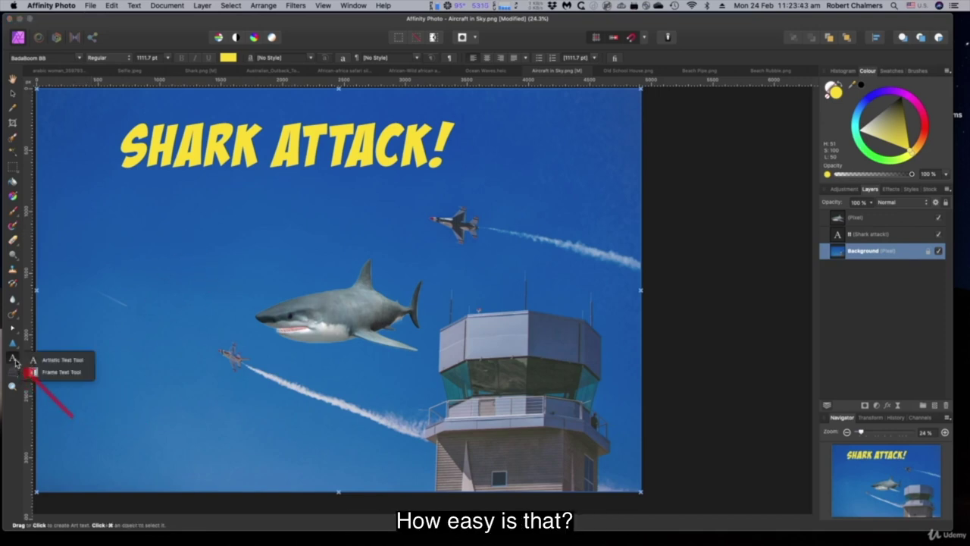
left_click(58, 373)
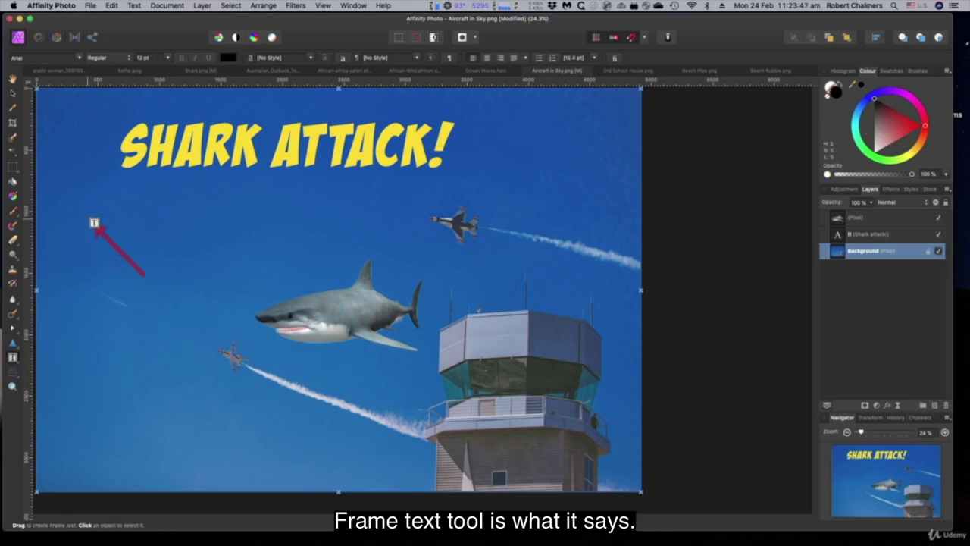
left_click_drag(93, 203, 278, 257)
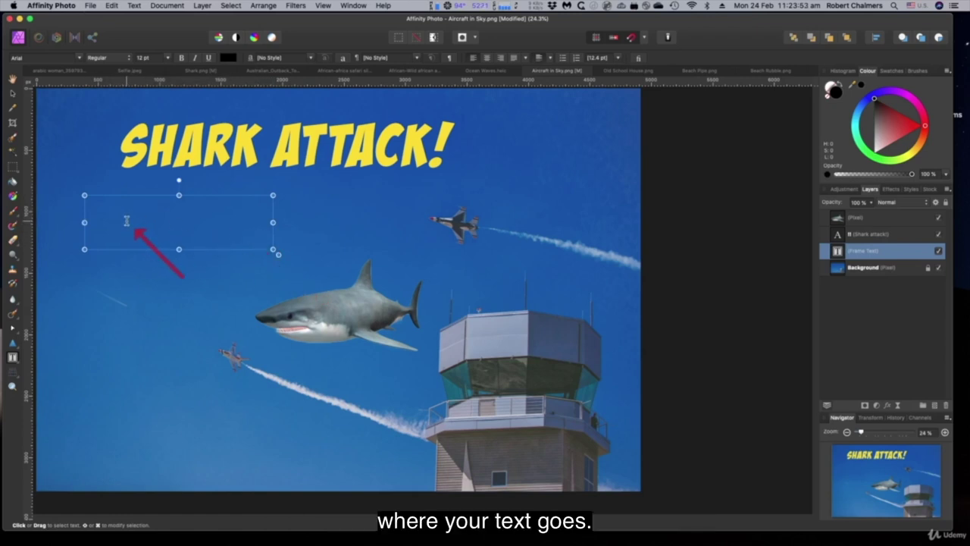
left_click(169, 58)
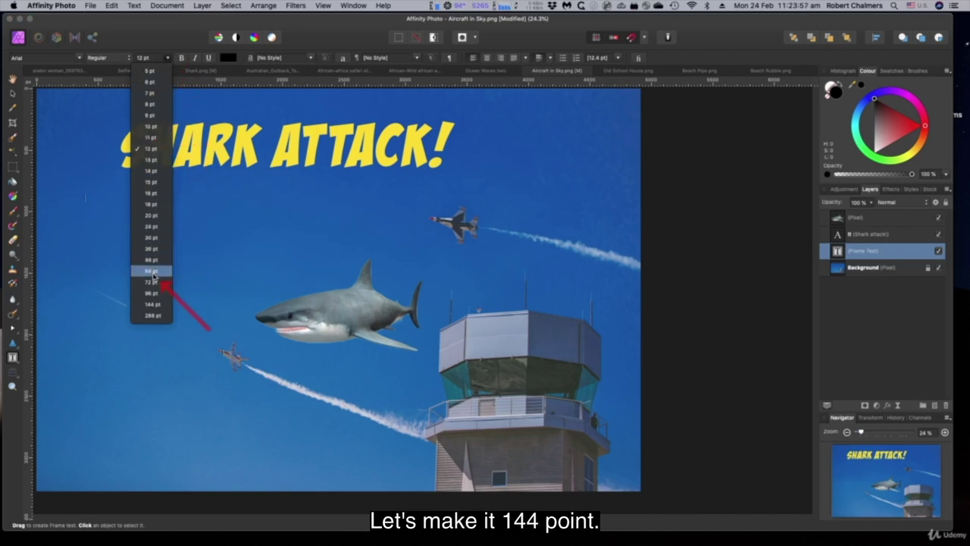
left_click(152, 304)
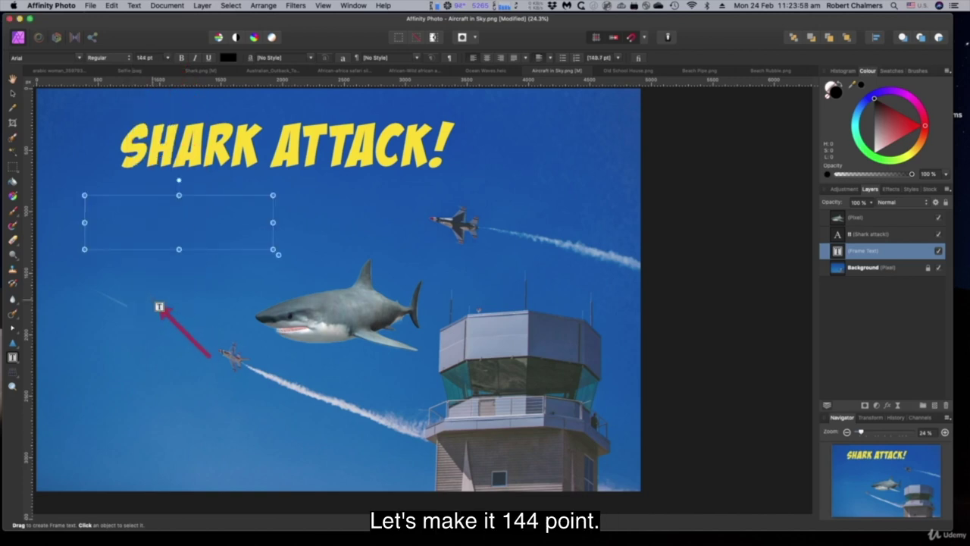
left_click(131, 219)
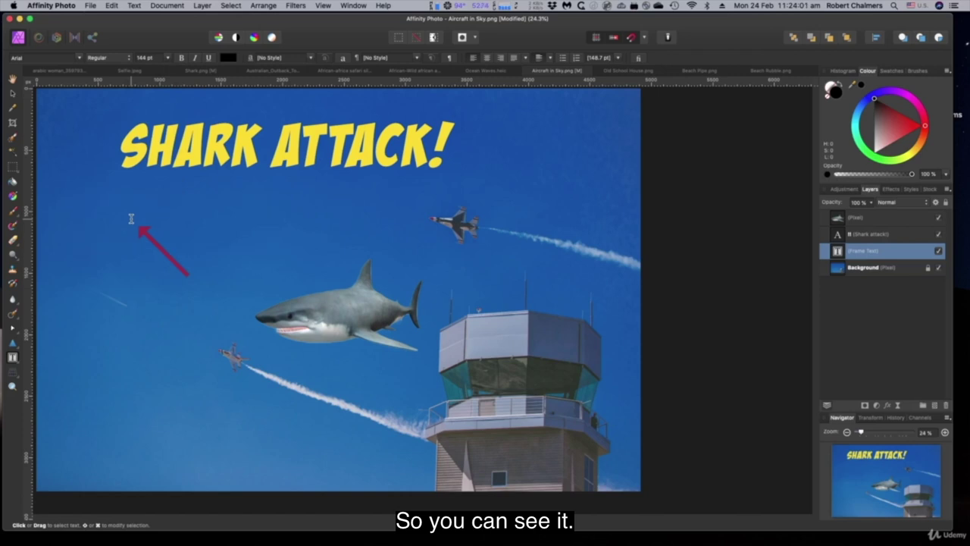
type("This is extra text")
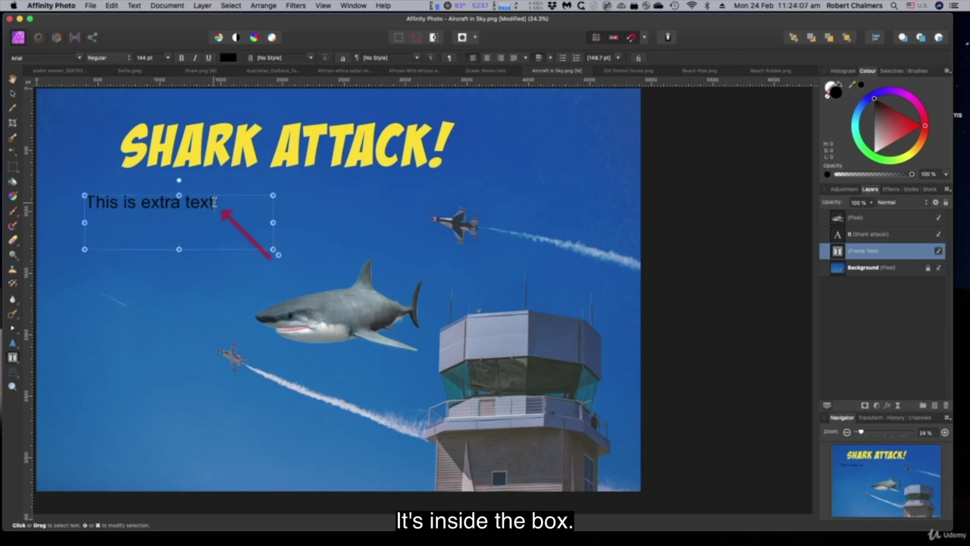
left_click_drag(216, 201, 91, 201)
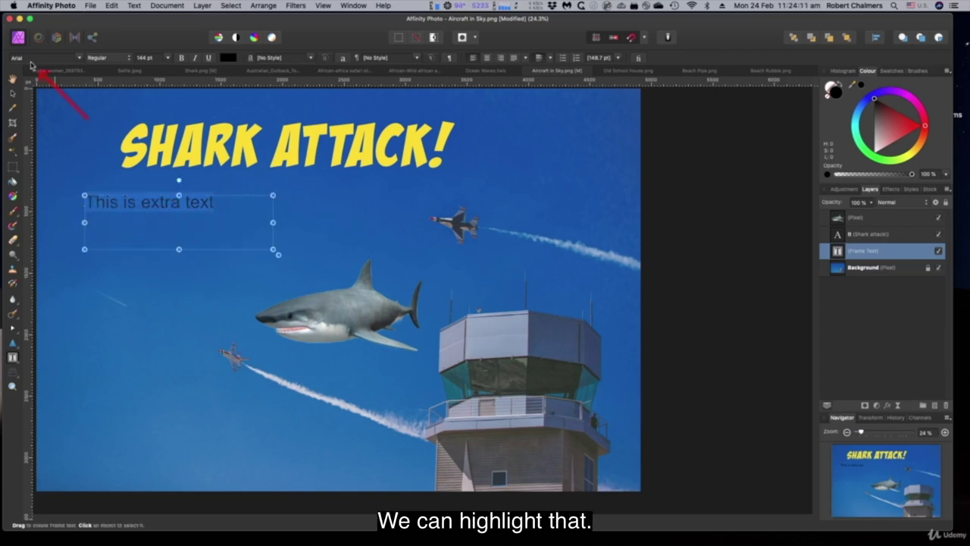
Step: Set the extra text's font to BlackPearl
left_click(30, 59)
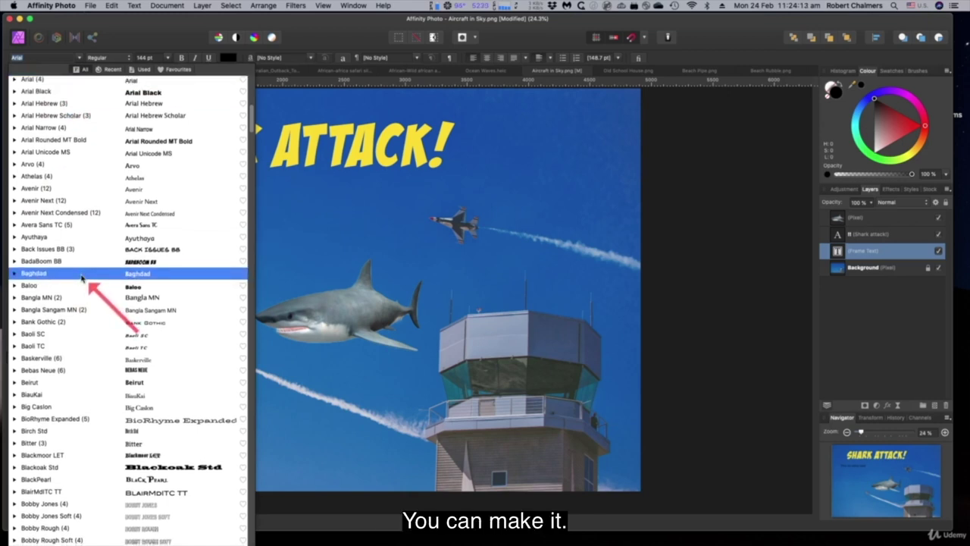
scroll(74, 271, "down", 5)
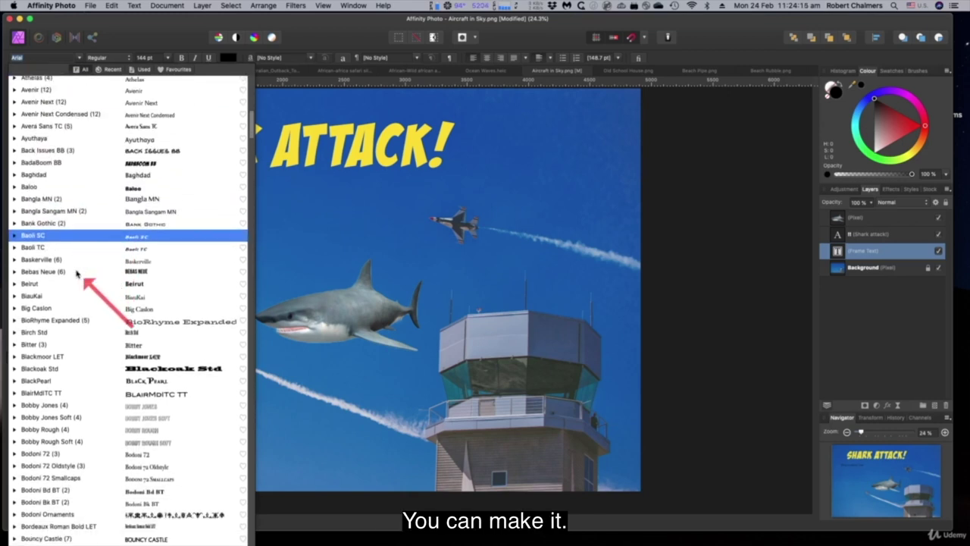
scroll(65, 288, "down", 1)
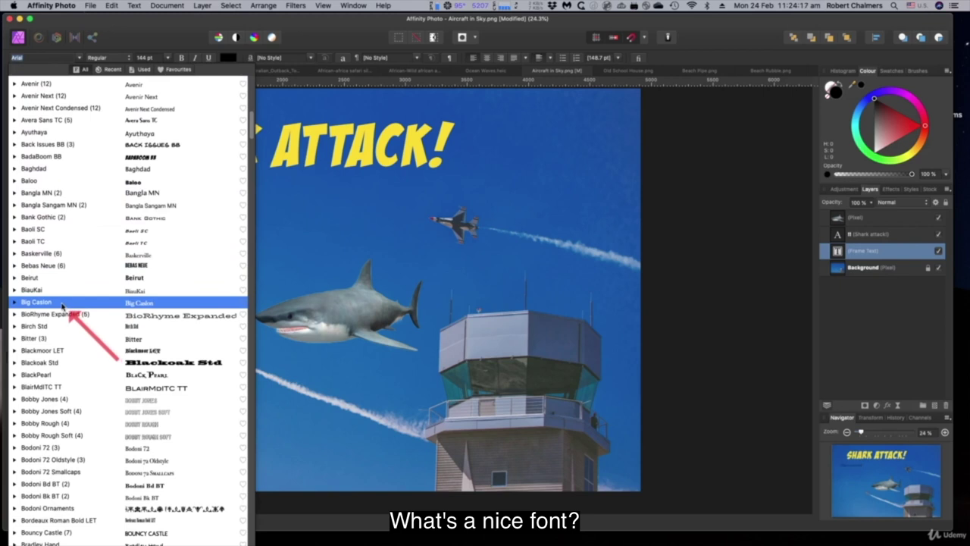
left_click(49, 375)
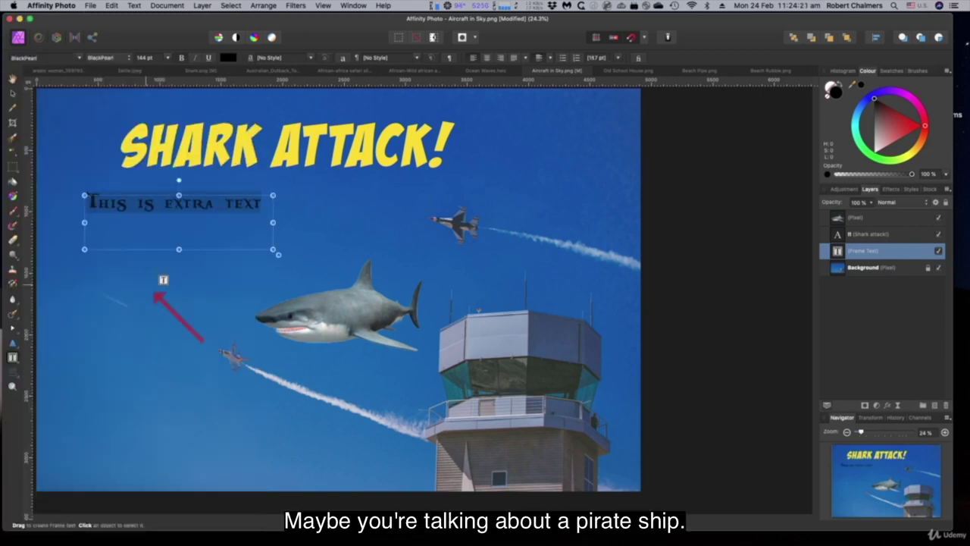
Step: Colour the extra text pale green
left_click(228, 59)
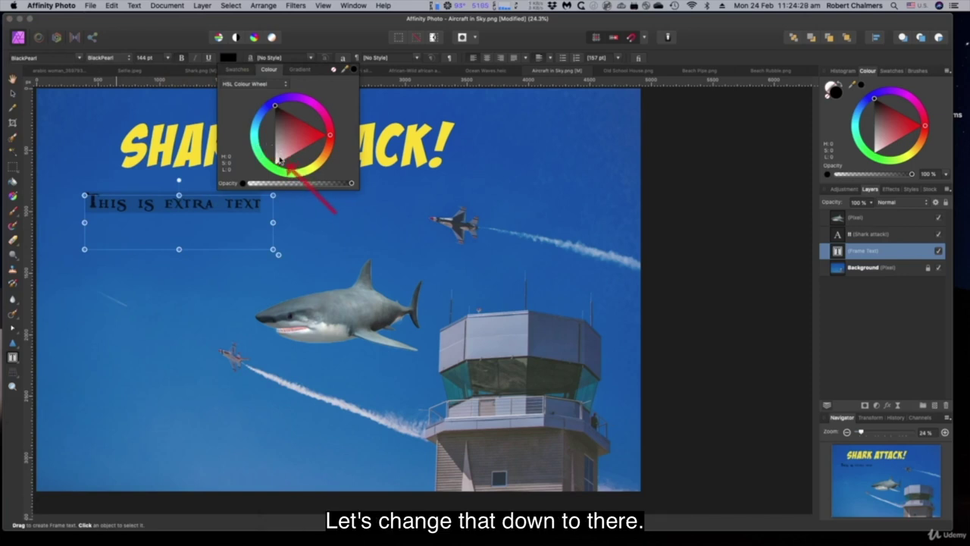
left_click(279, 159)
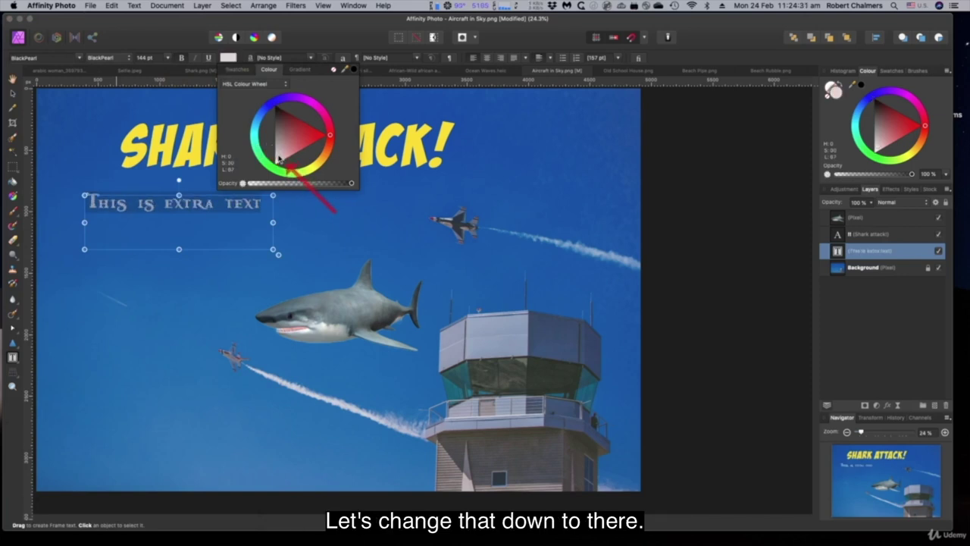
left_click(263, 112)
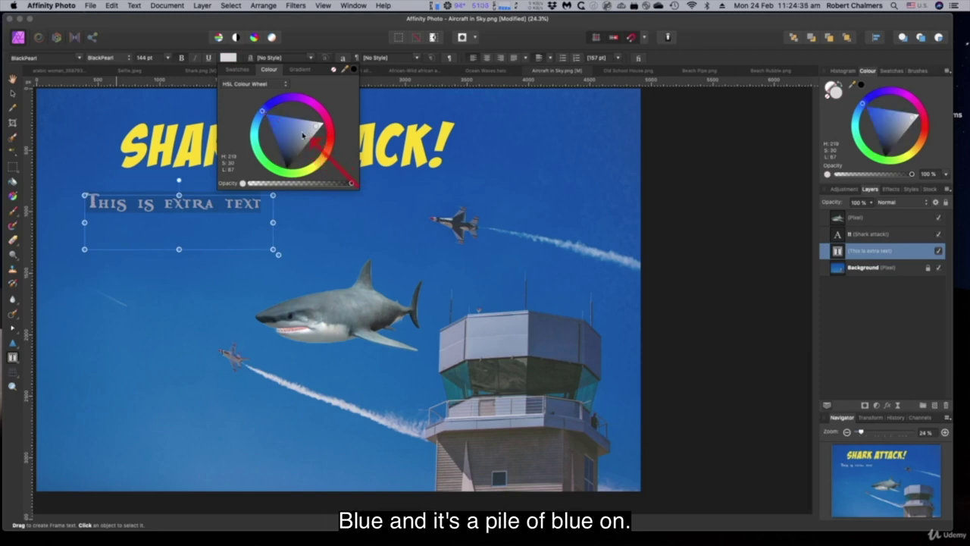
left_click(265, 154)
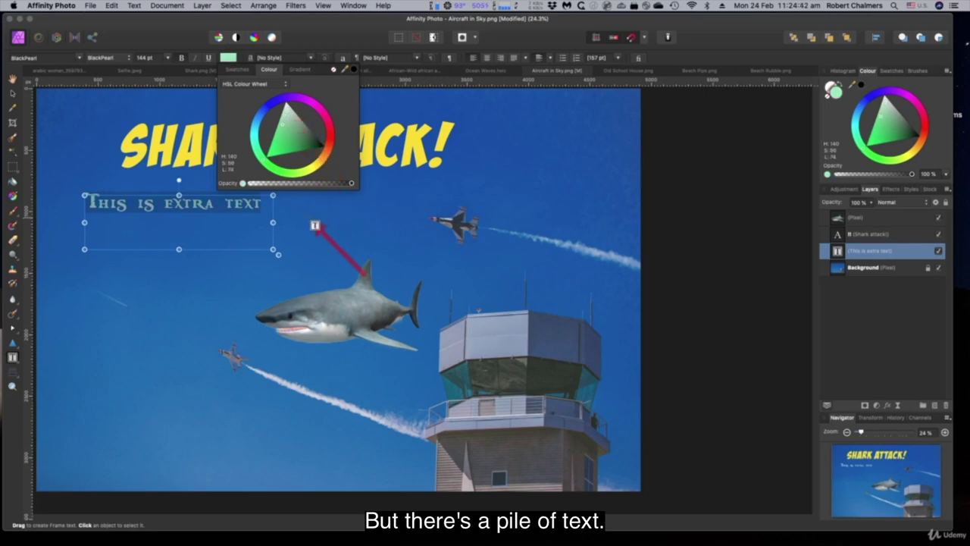
left_click(14, 94)
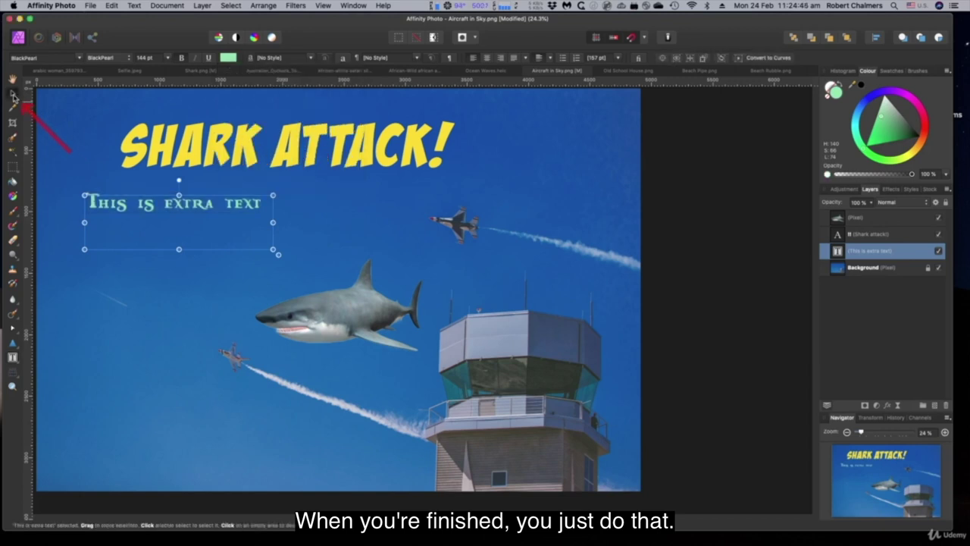
left_click(13, 79)
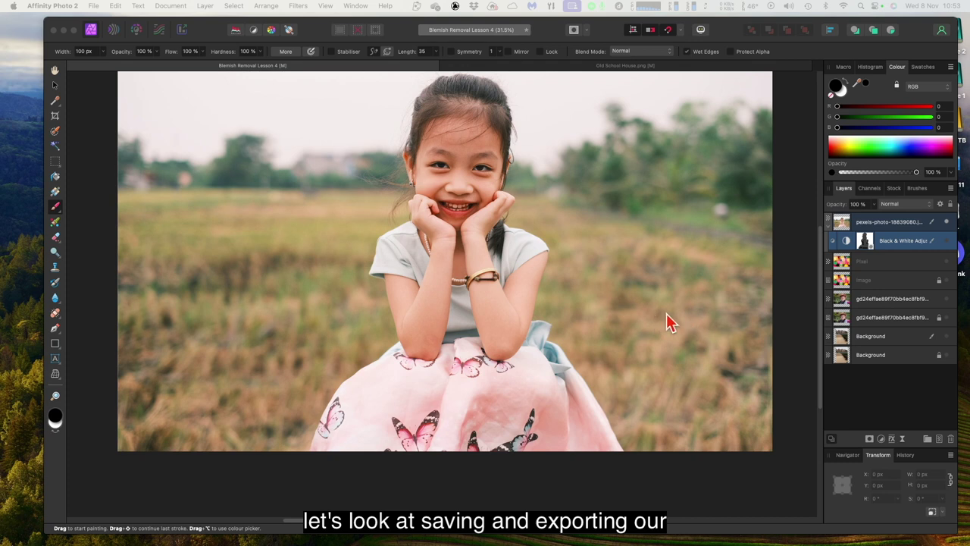
Step: Turn on the Black & White adjustment layer so only the girl stays in colour
left_click(947, 241)
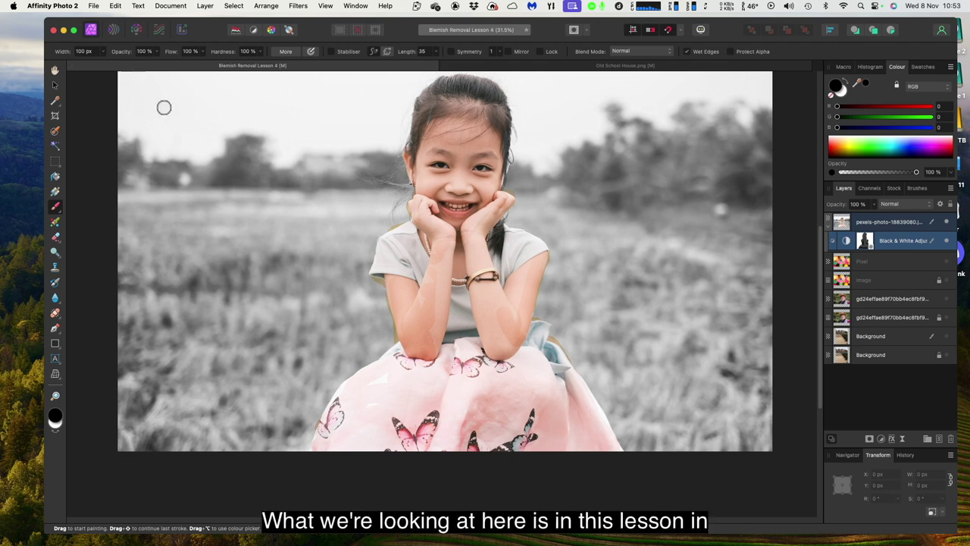
left_click(94, 6)
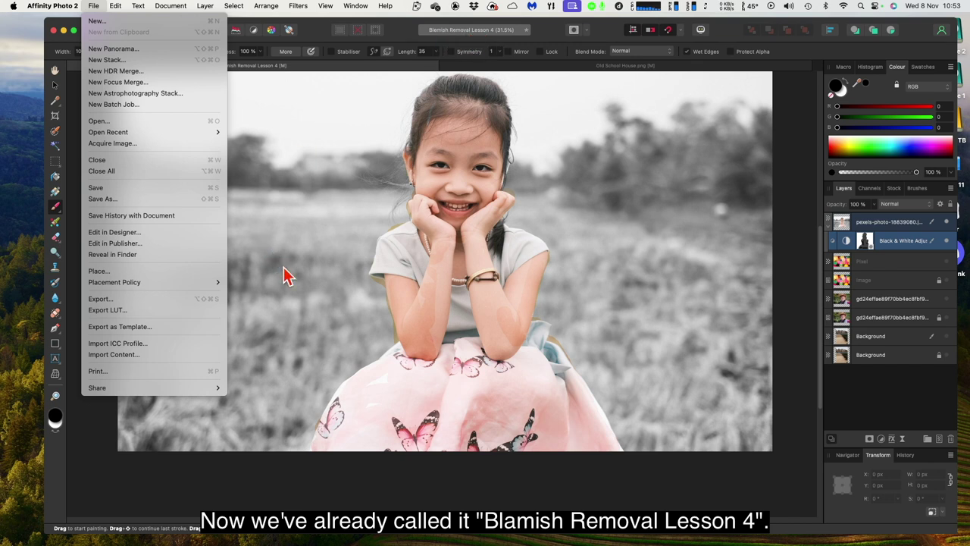
Step: Save the document as 'Saving and Exporting' in the Dropbox Affinity Photo folder
mouse_move(126, 287)
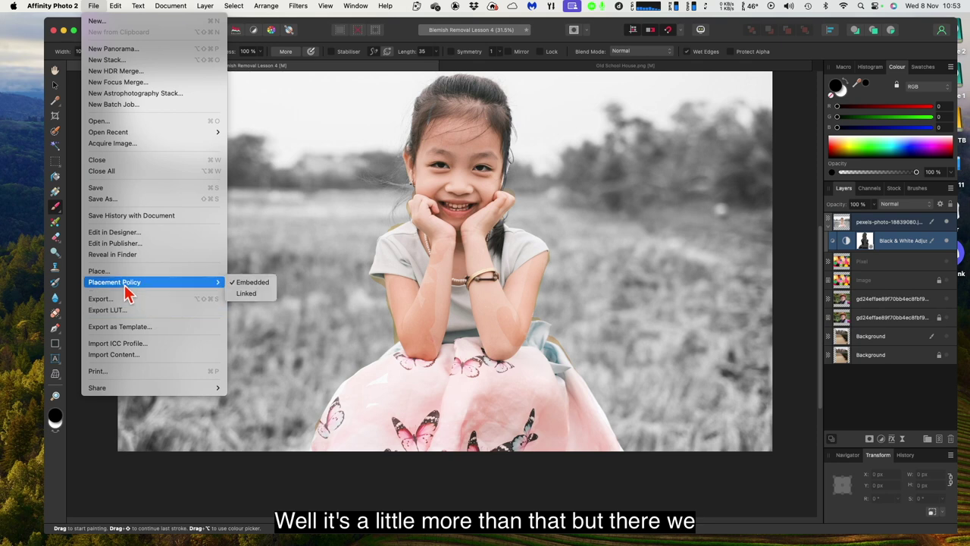
left_click(139, 200)
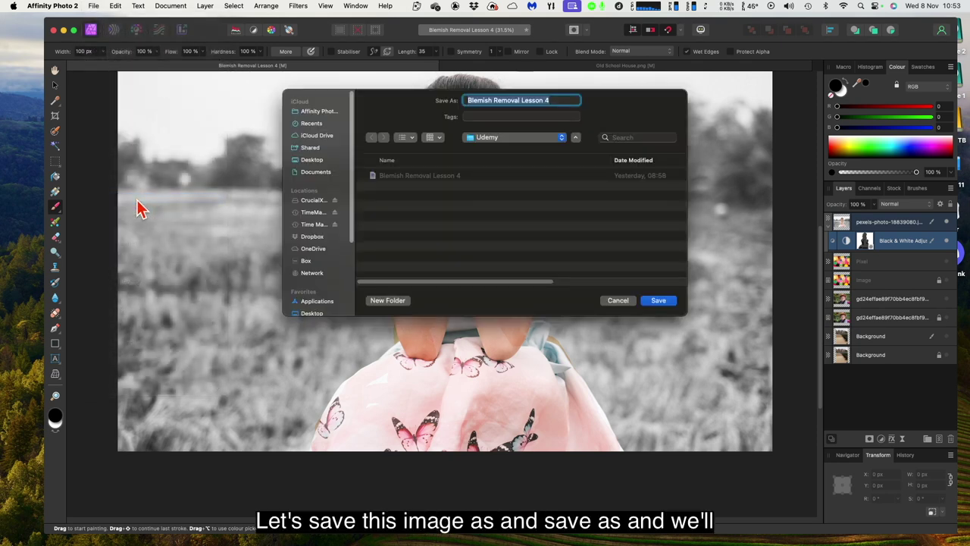
left_click(555, 99)
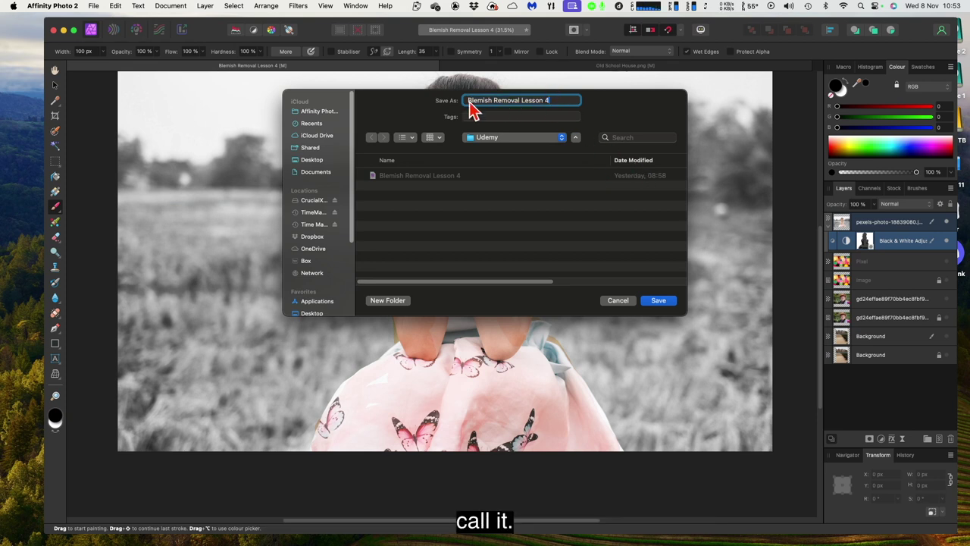
left_click_drag(466, 107, 569, 147)
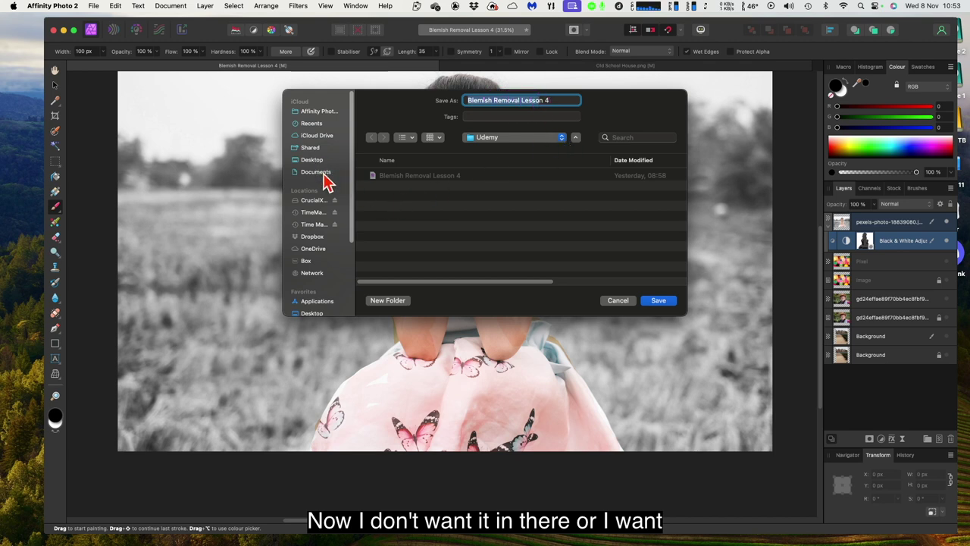
left_click(314, 236)
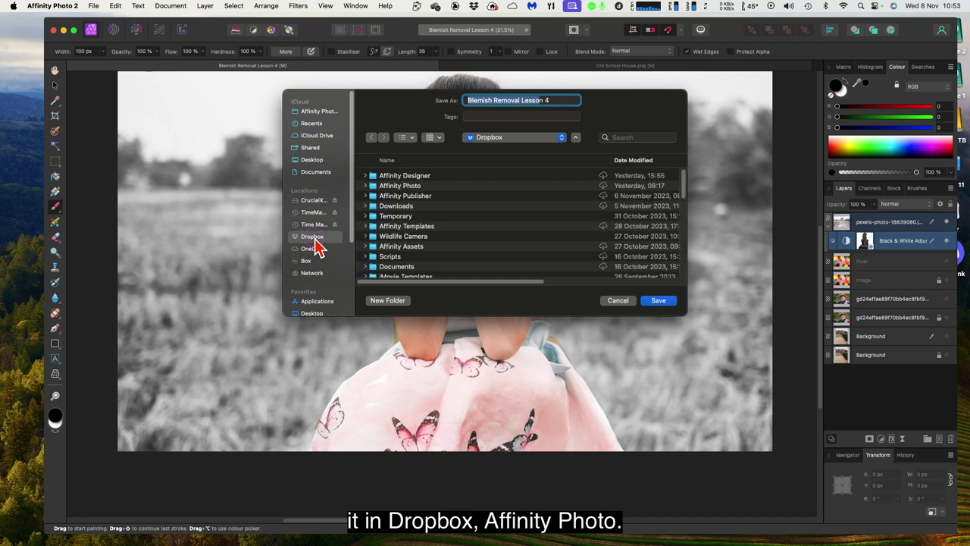
double_click(377, 187)
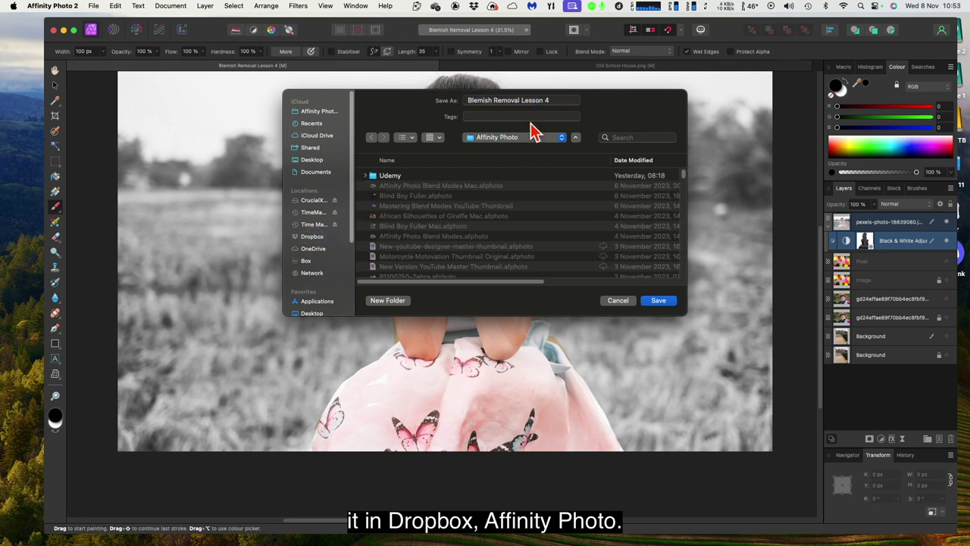
left_click(467, 103)
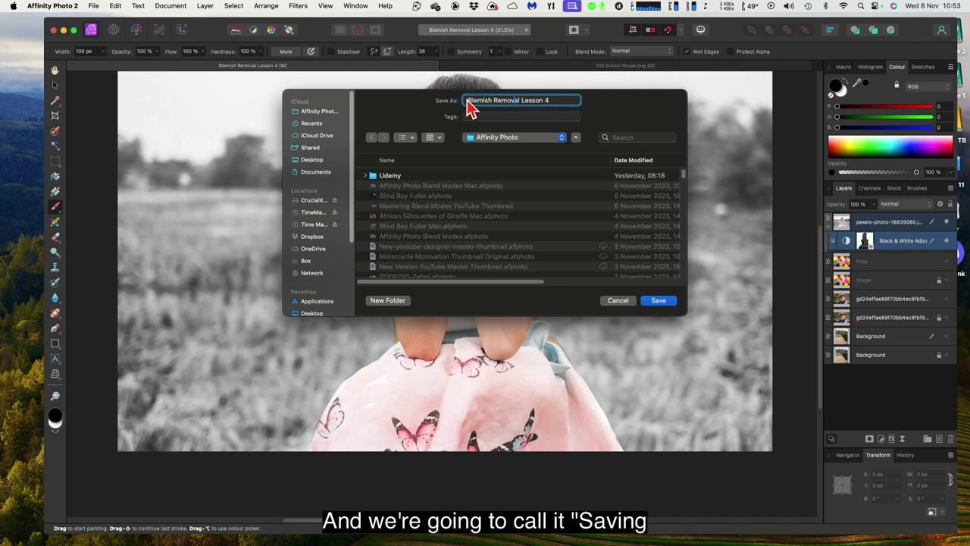
left_click_drag(470, 106, 553, 112)
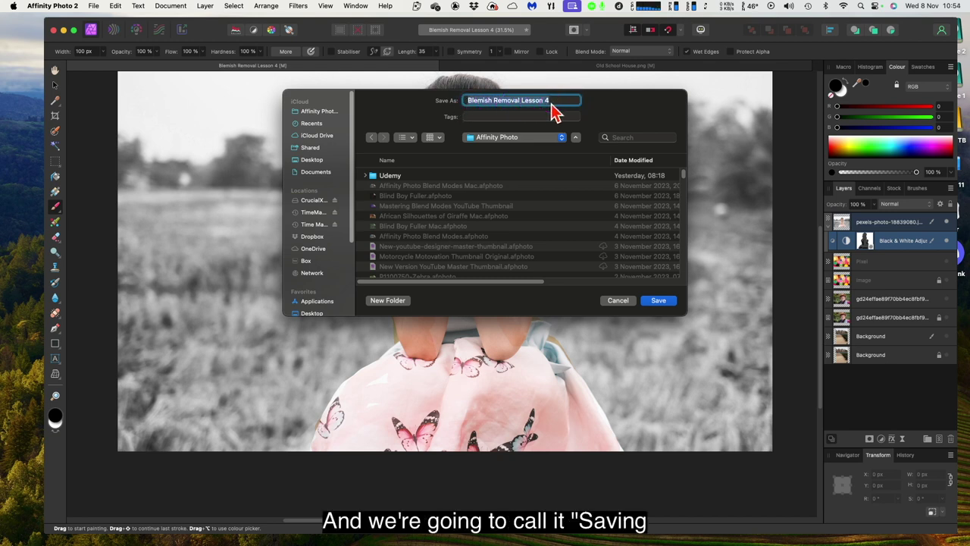
type("Saving an")
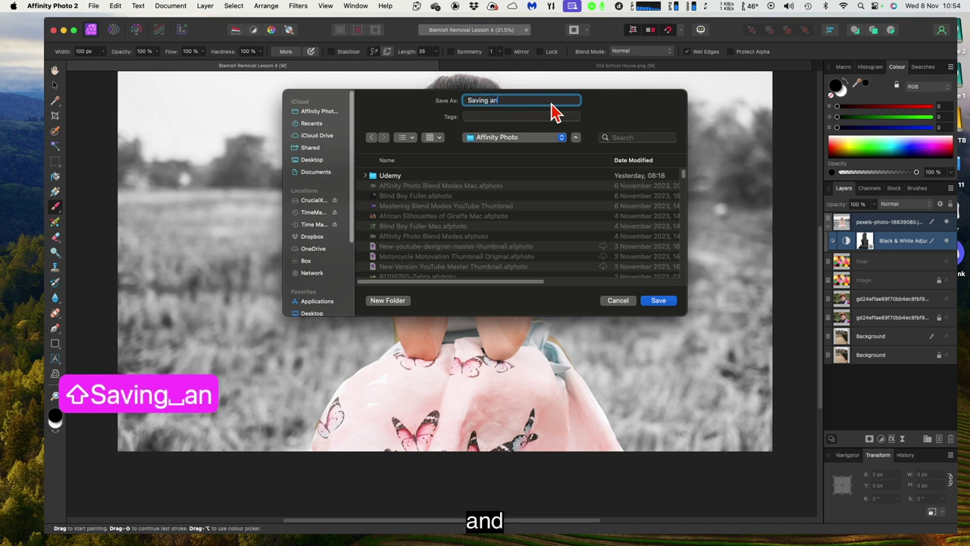
type("d Exp")
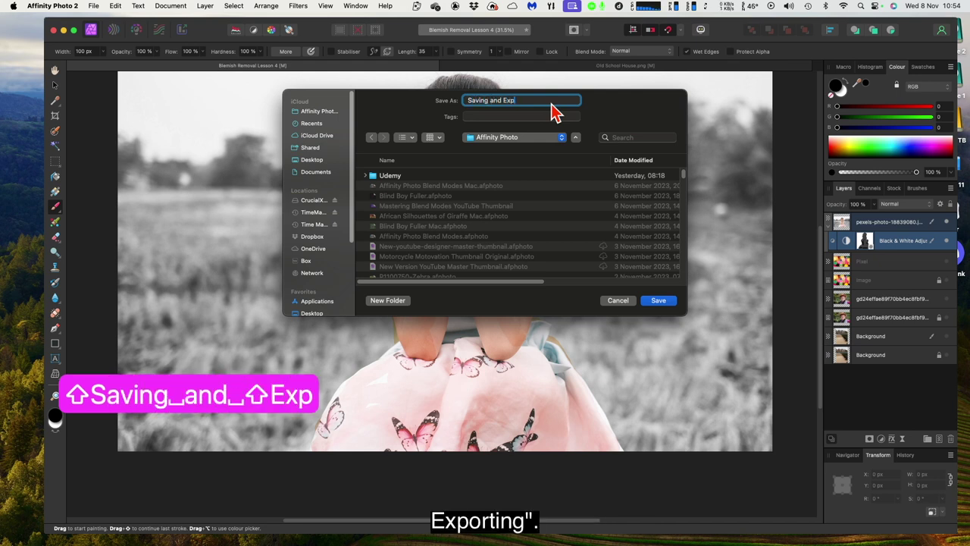
type("orting")
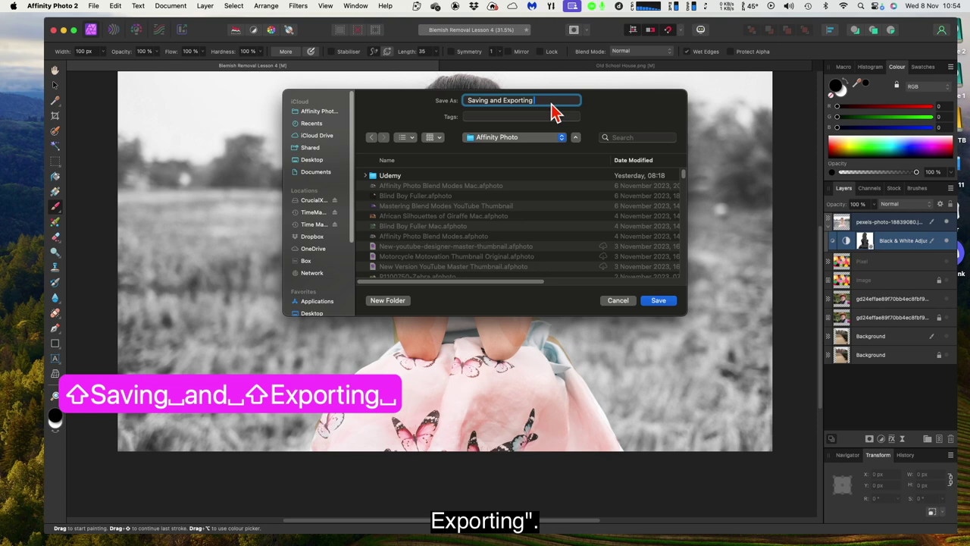
key("BackSpace")
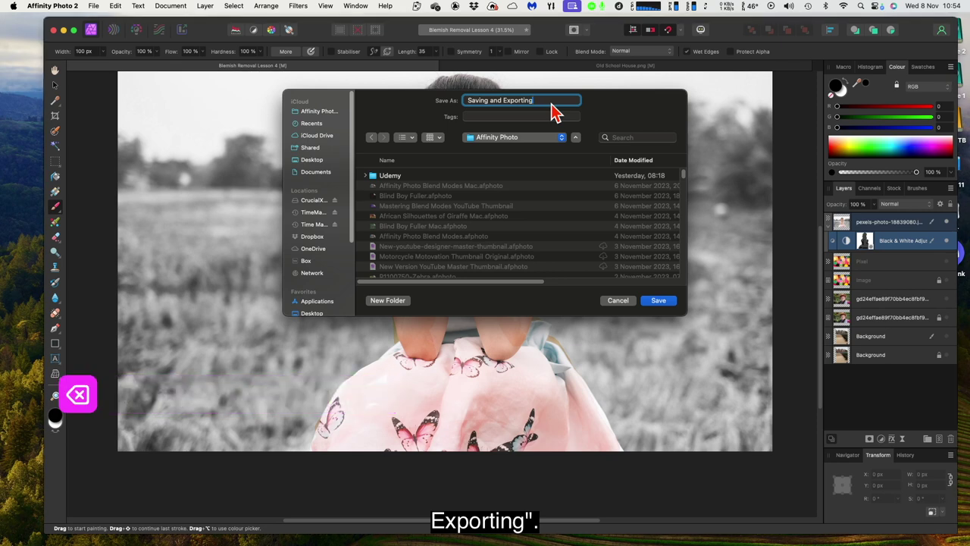
left_click(658, 301)
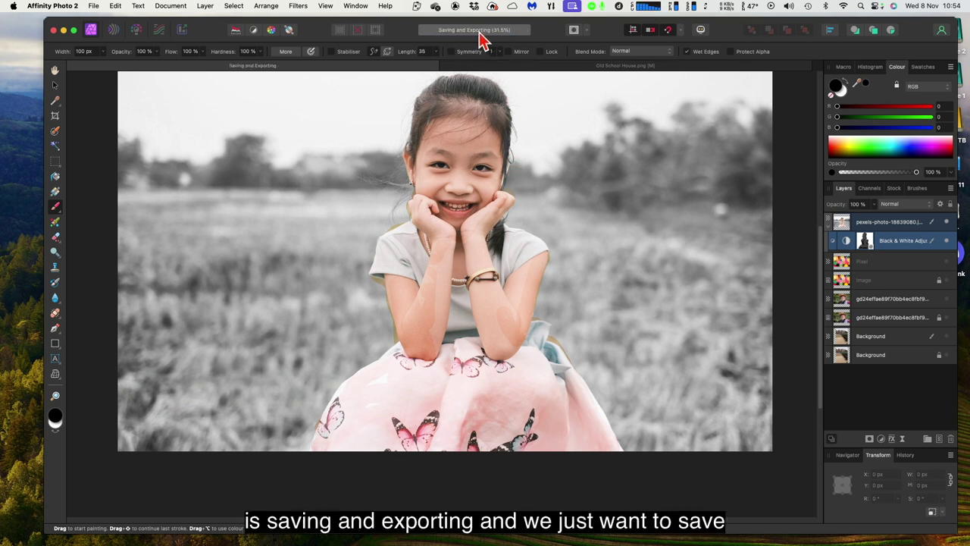
Step: Re-save the document with Black & White hidden, then turn the adjustment back on
left_click(94, 6)
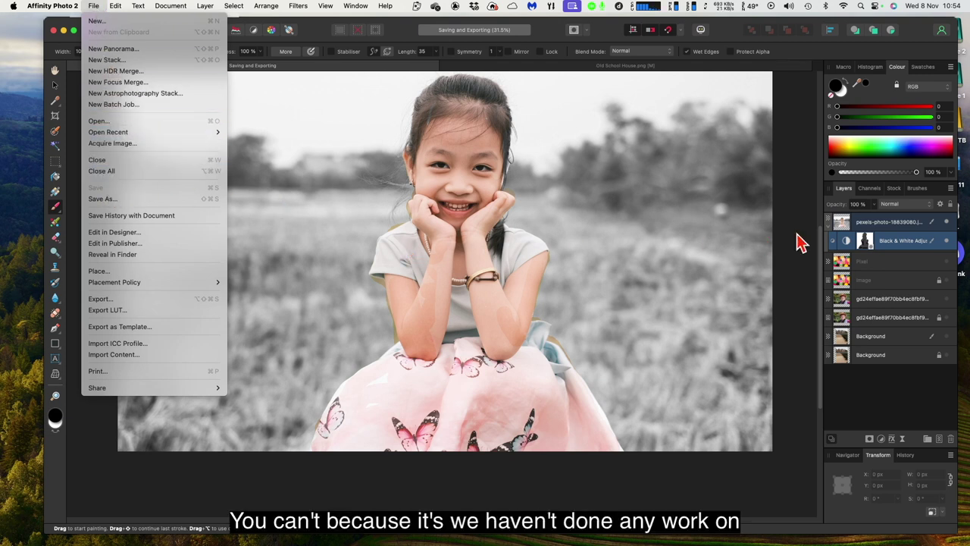
left_click(948, 244)
left_click(947, 241)
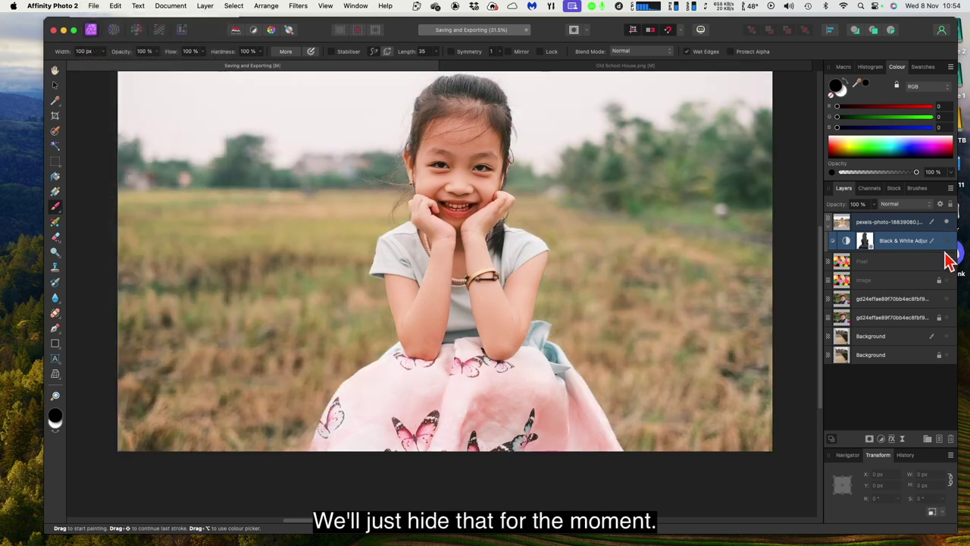
left_click(95, 7)
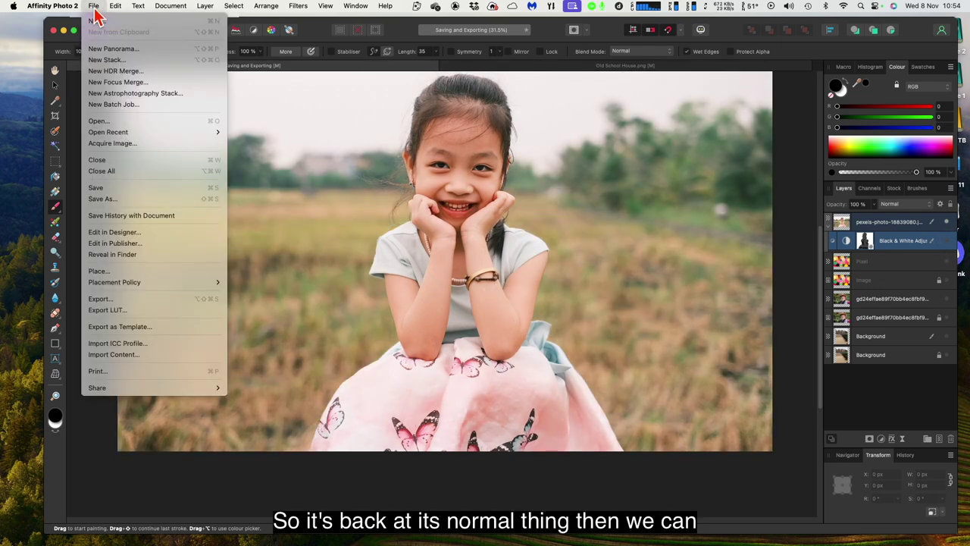
left_click(102, 189)
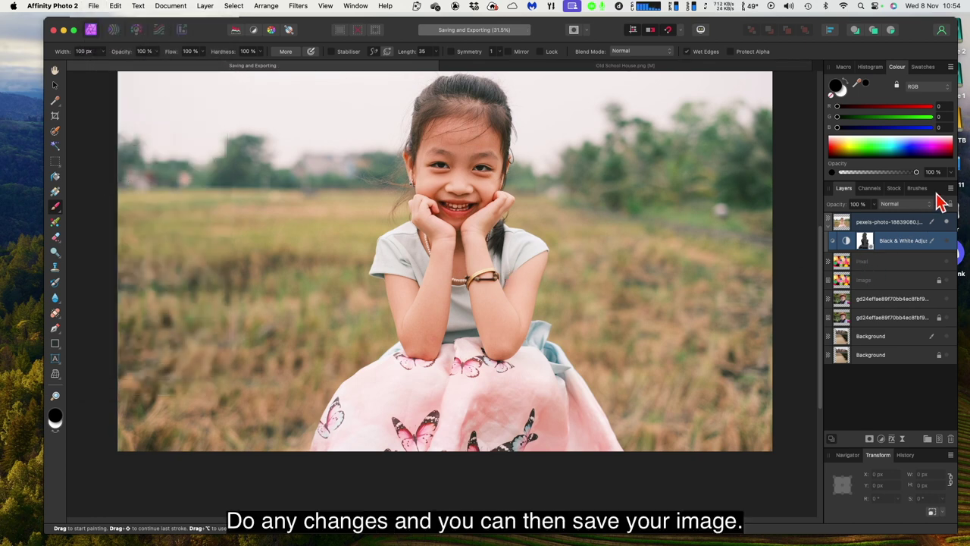
left_click(945, 241)
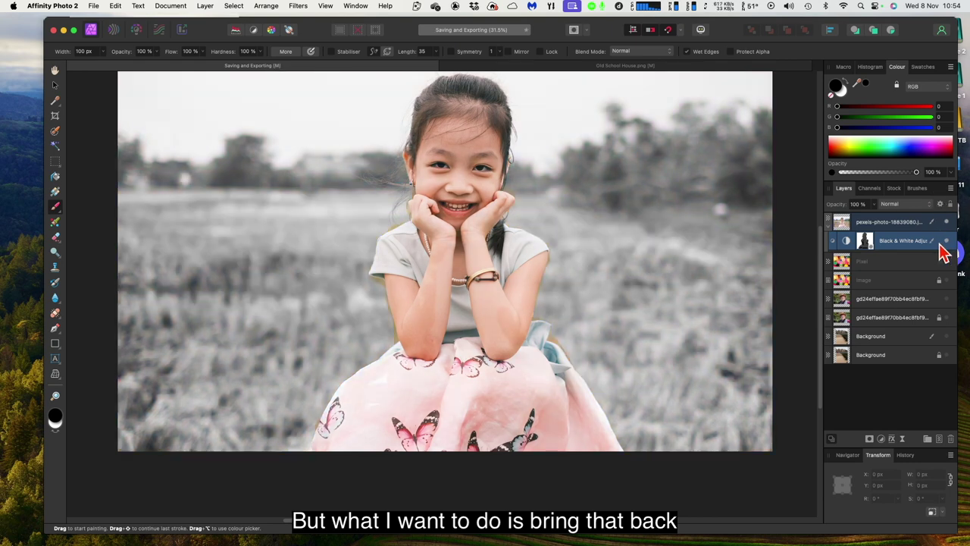
left_click(92, 6)
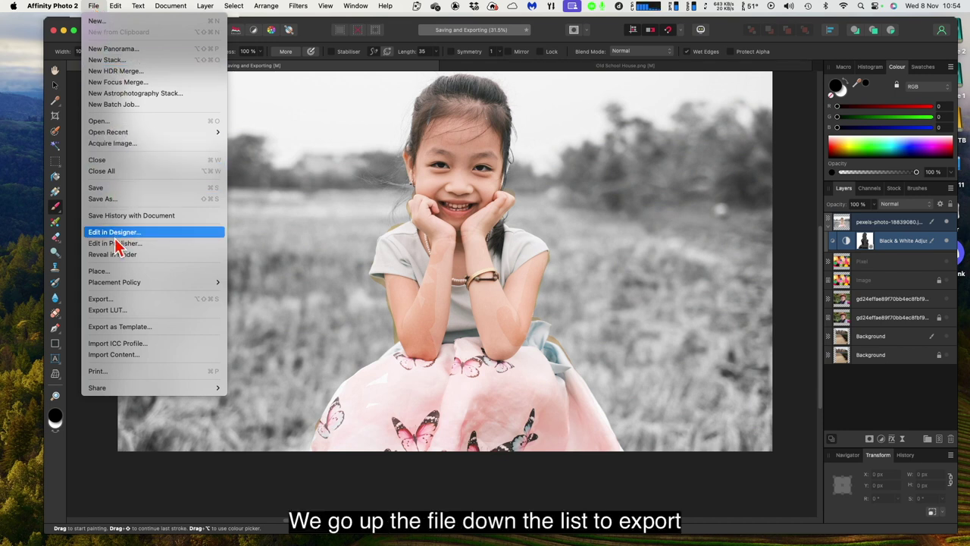
Step: In the Export settings, collapse the Advanced options and set the format to JPEG at quality 100
left_click(132, 301)
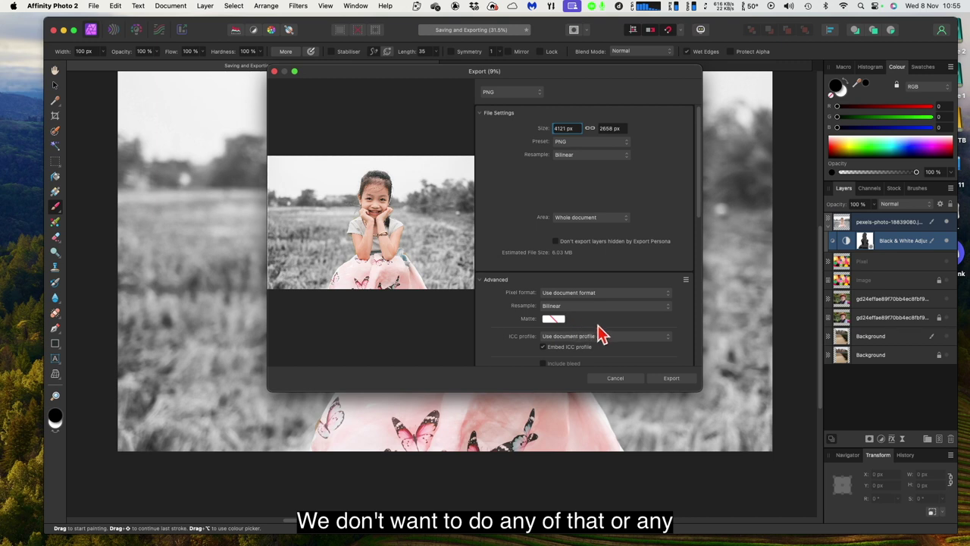
scroll(603, 341, "down", 5)
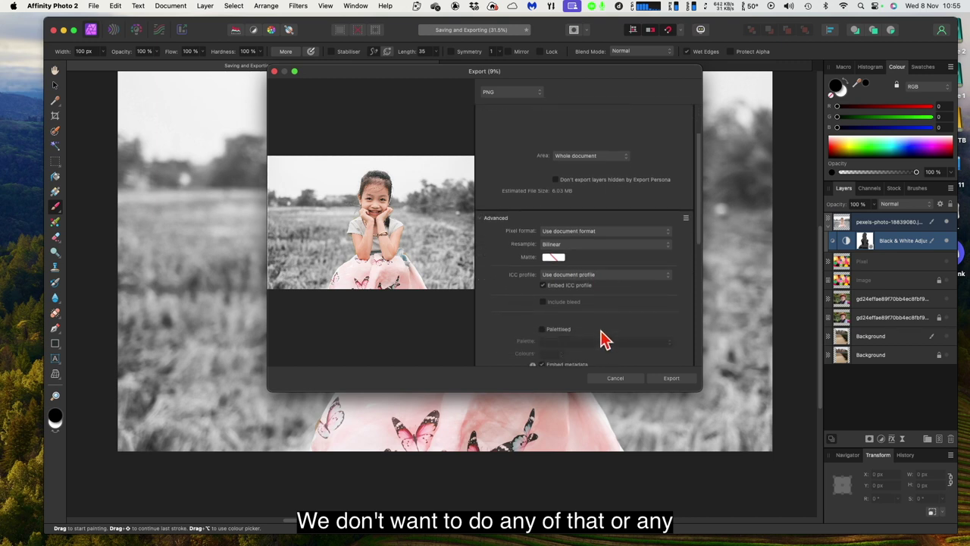
scroll(610, 340, "up", 5)
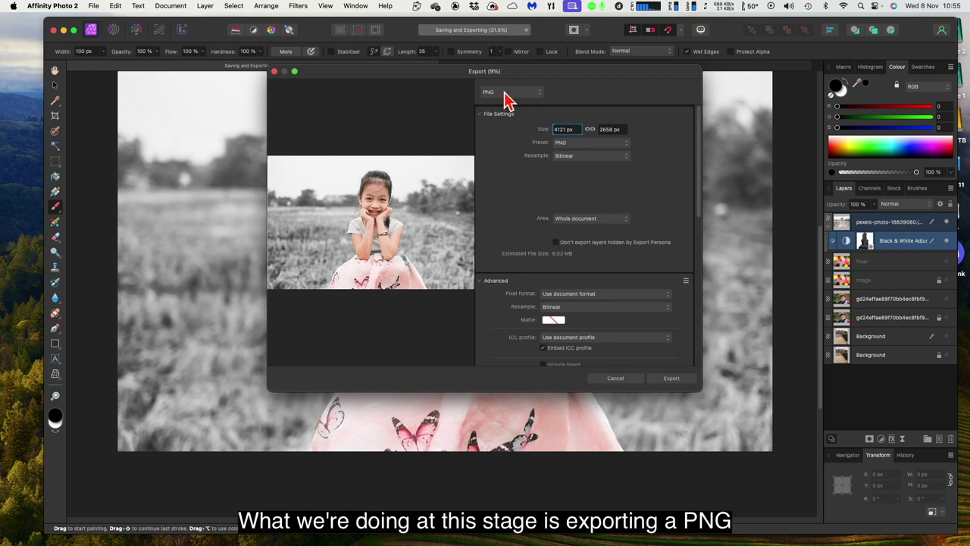
left_click(505, 95)
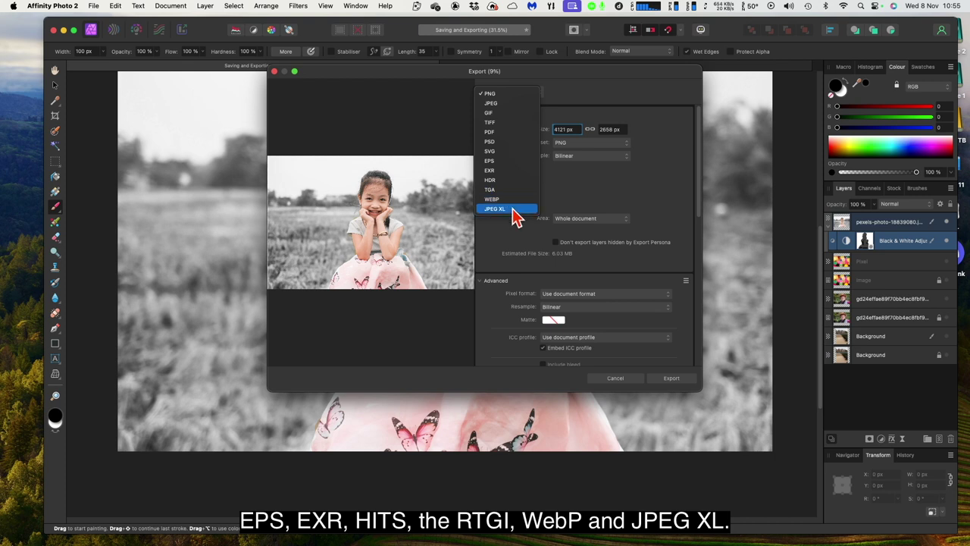
left_click(492, 95)
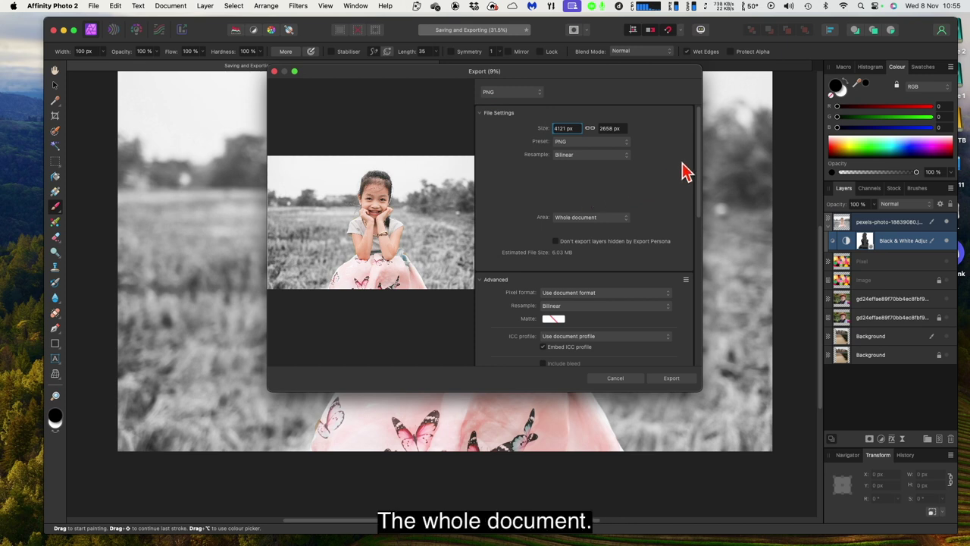
left_click_drag(699, 207, 700, 225)
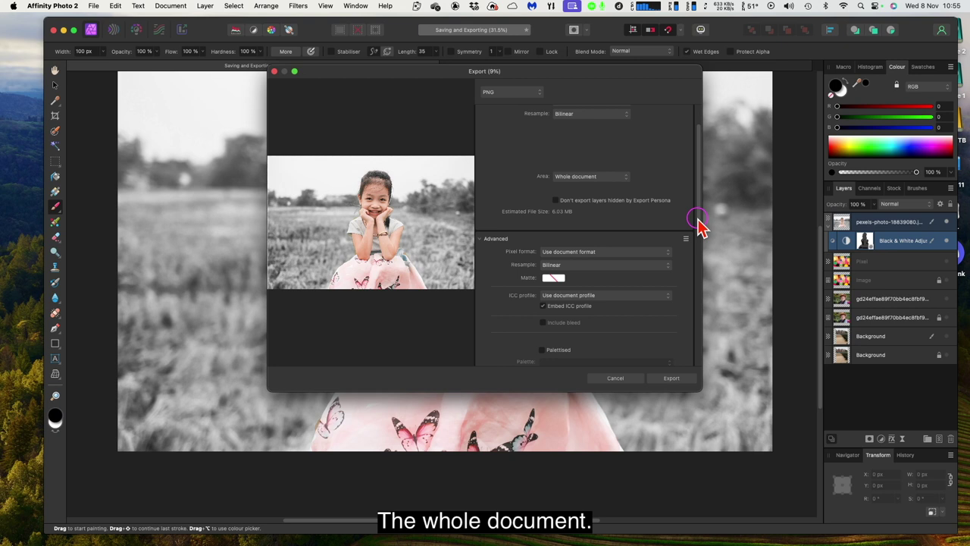
left_click(482, 243)
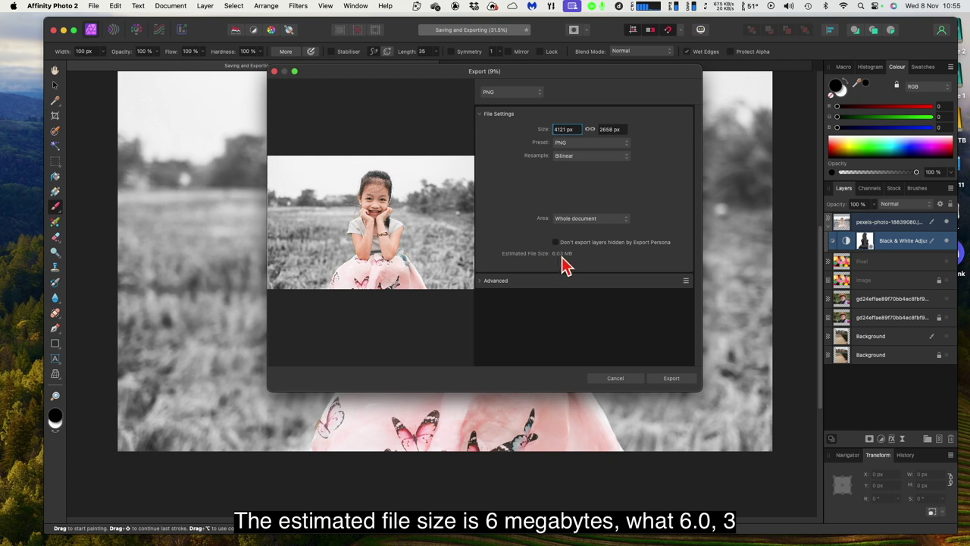
left_click(532, 92)
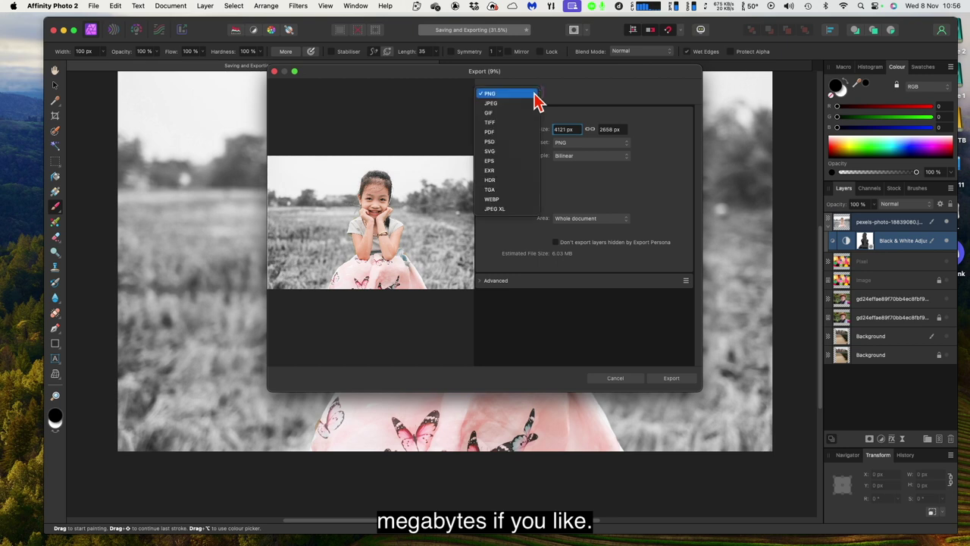
left_click(510, 104)
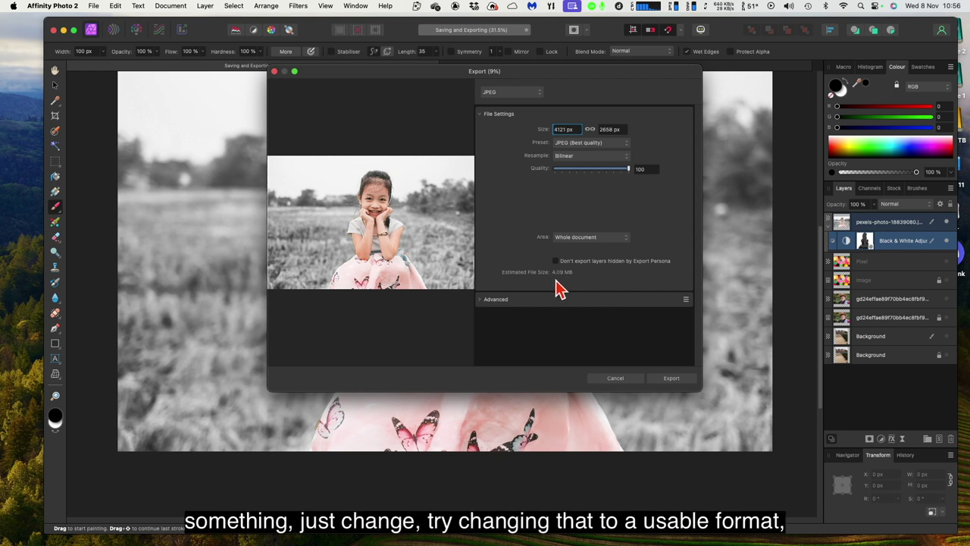
Step: Try GIF as the export format, return to PNG, and start the export
left_click(512, 94)
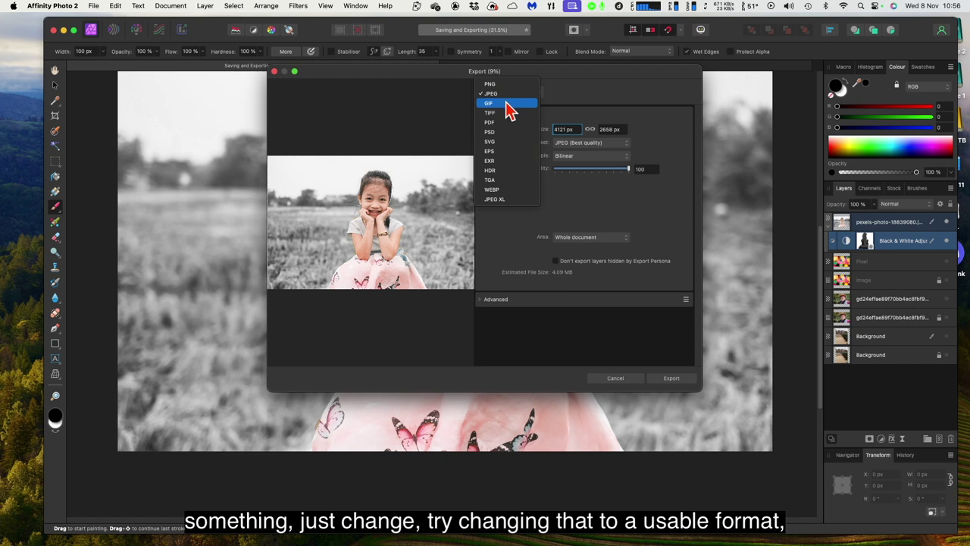
left_click(508, 107)
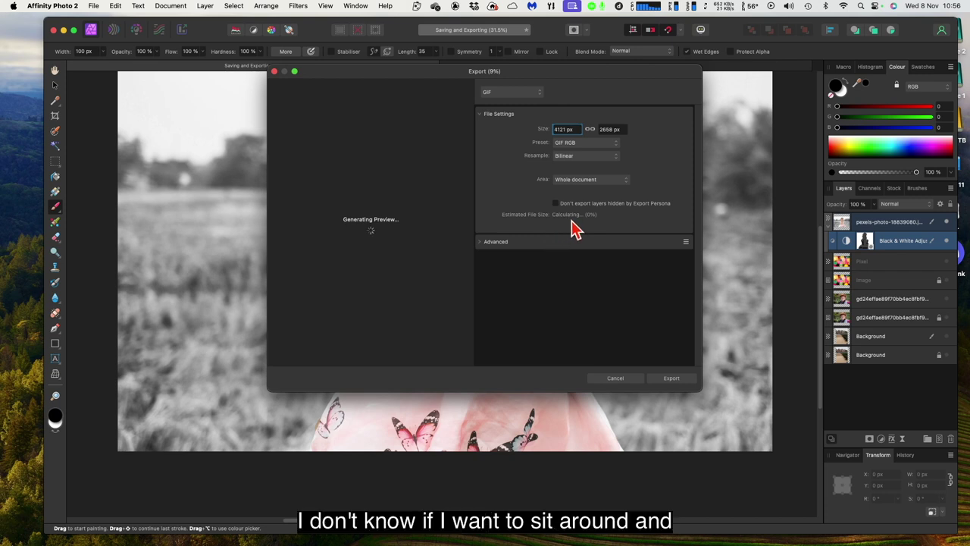
left_click(509, 92)
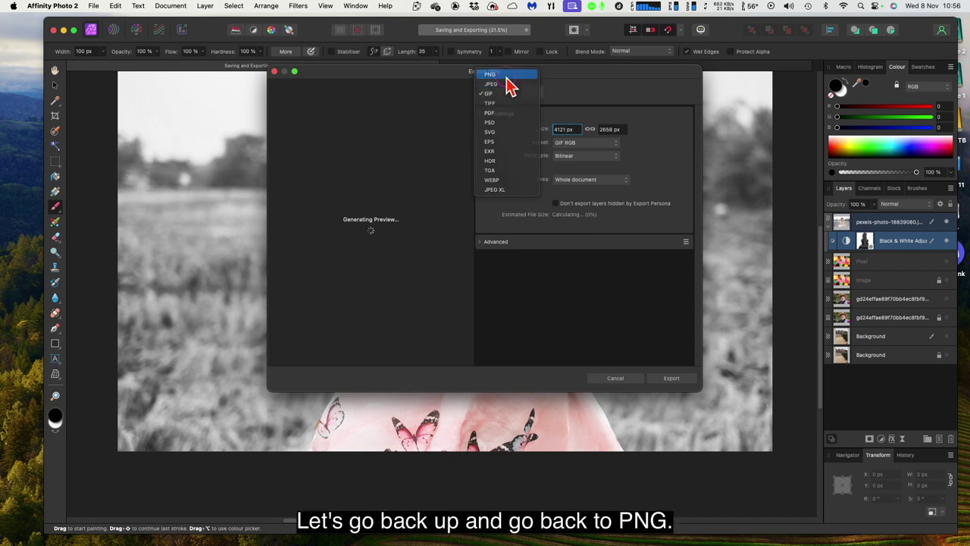
left_click(510, 82)
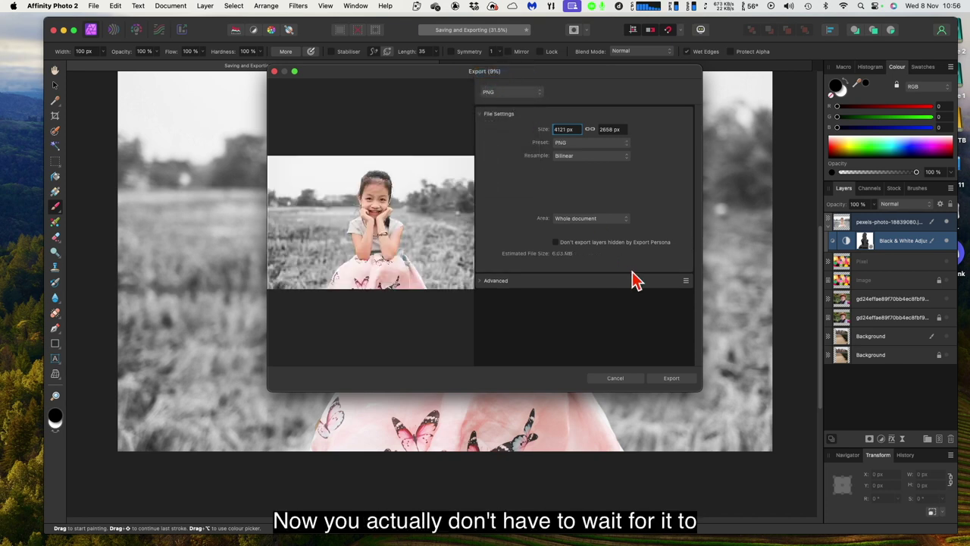
left_click(671, 380)
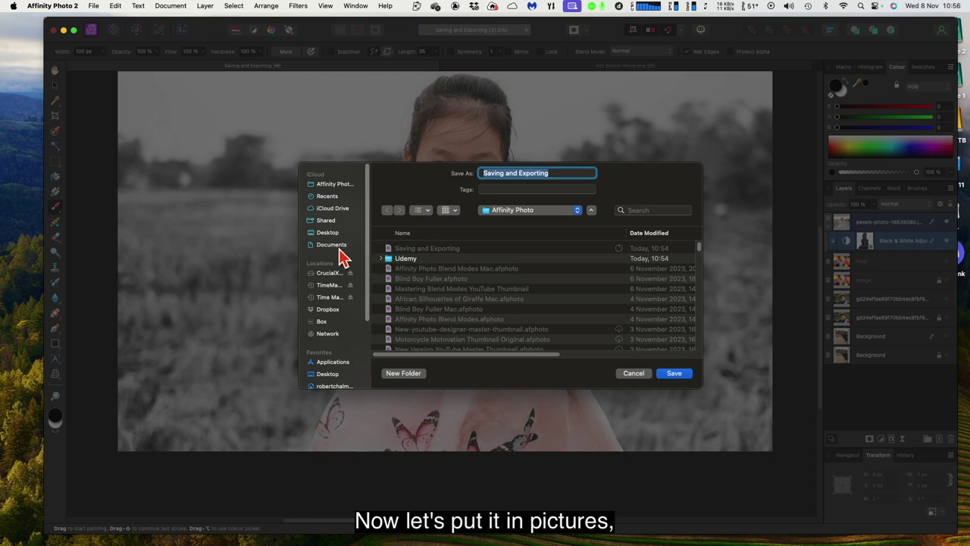
Step: Save the exported 'Saving and Exporting' PNG into the Pictures folder
left_click_drag(368, 301, 371, 347)
left_click(333, 368)
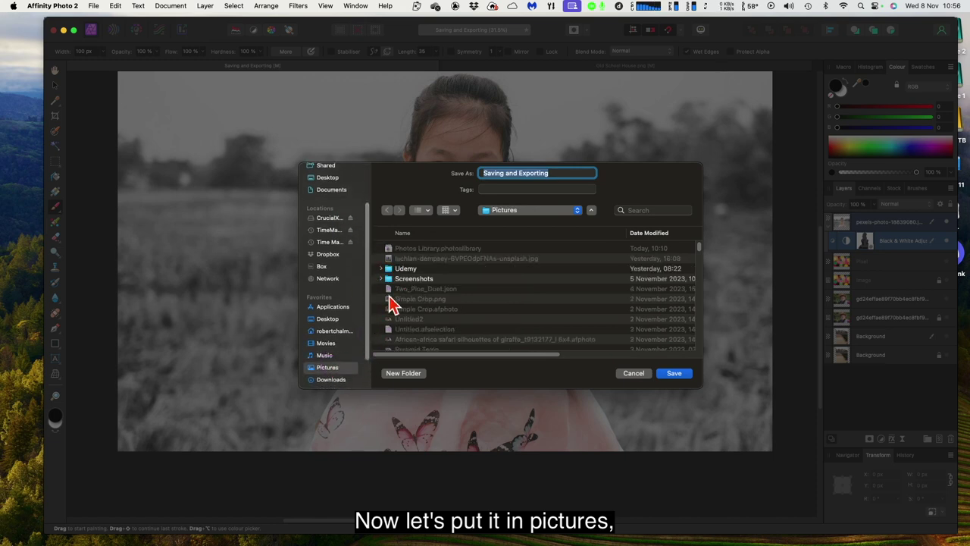
left_click(675, 377)
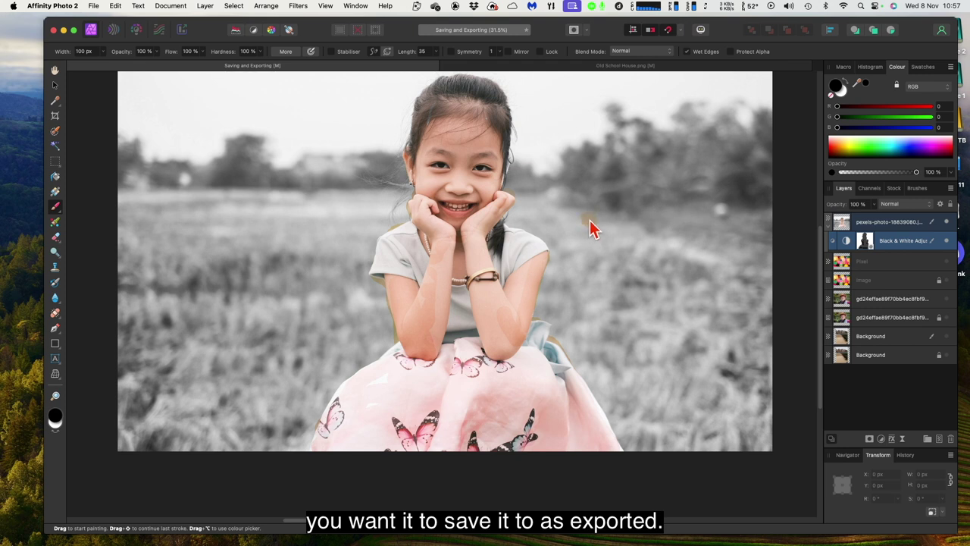
left_click(94, 6)
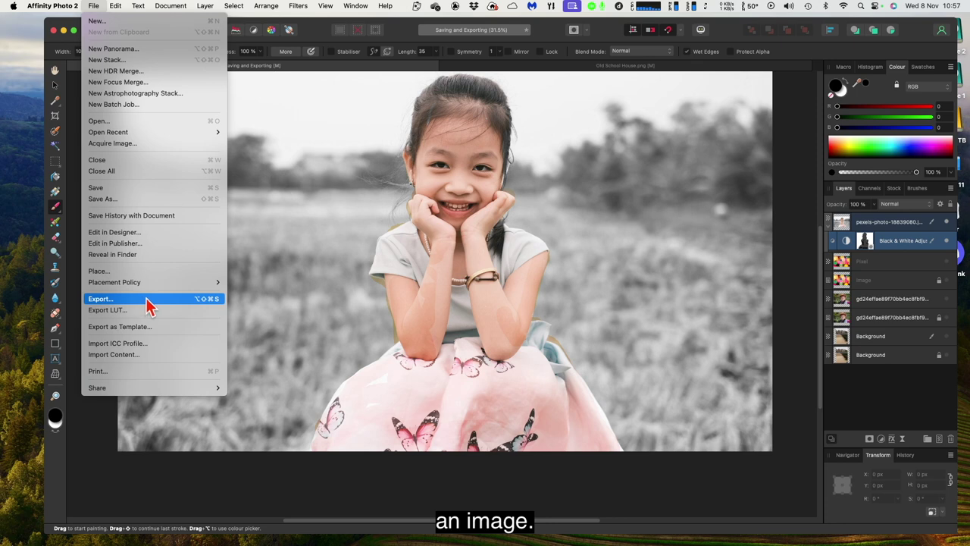
left_click(276, 259)
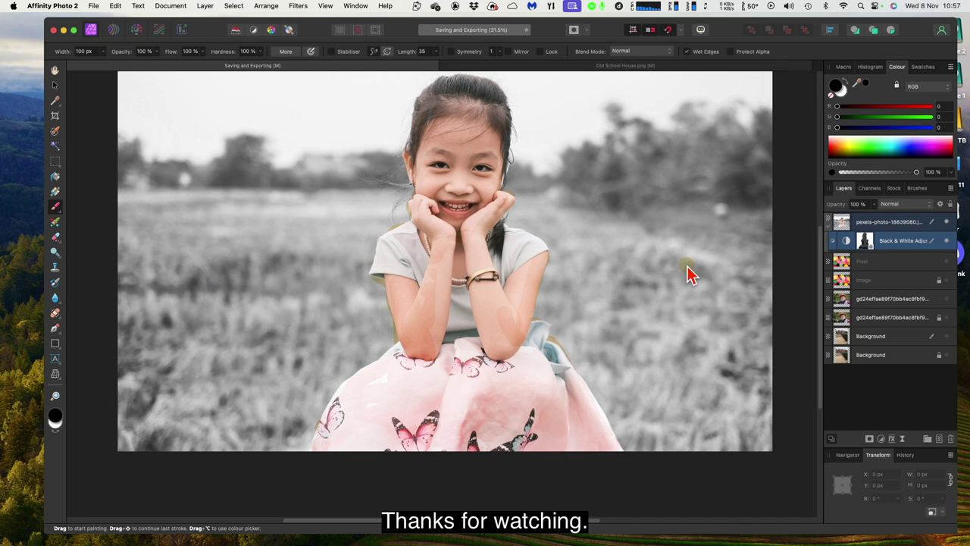
left_click(55, 87)
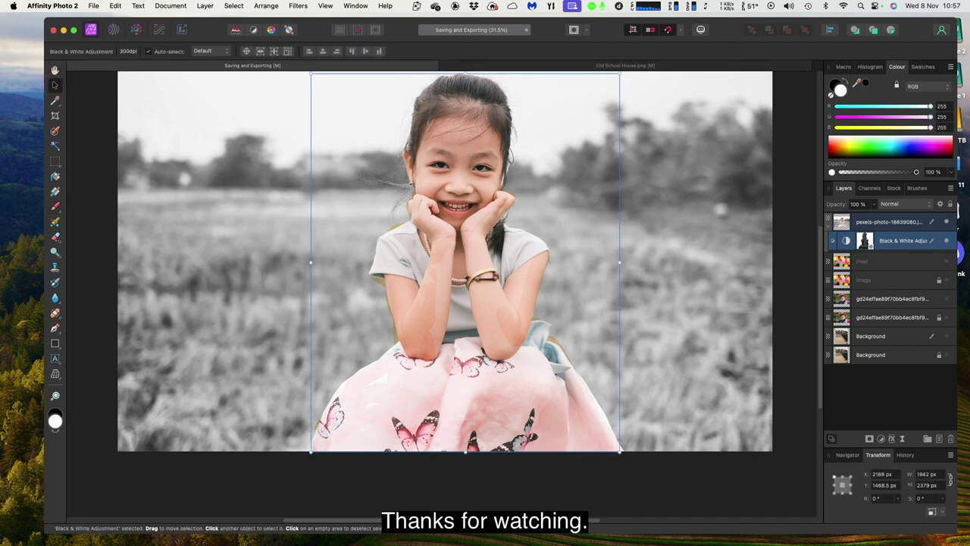